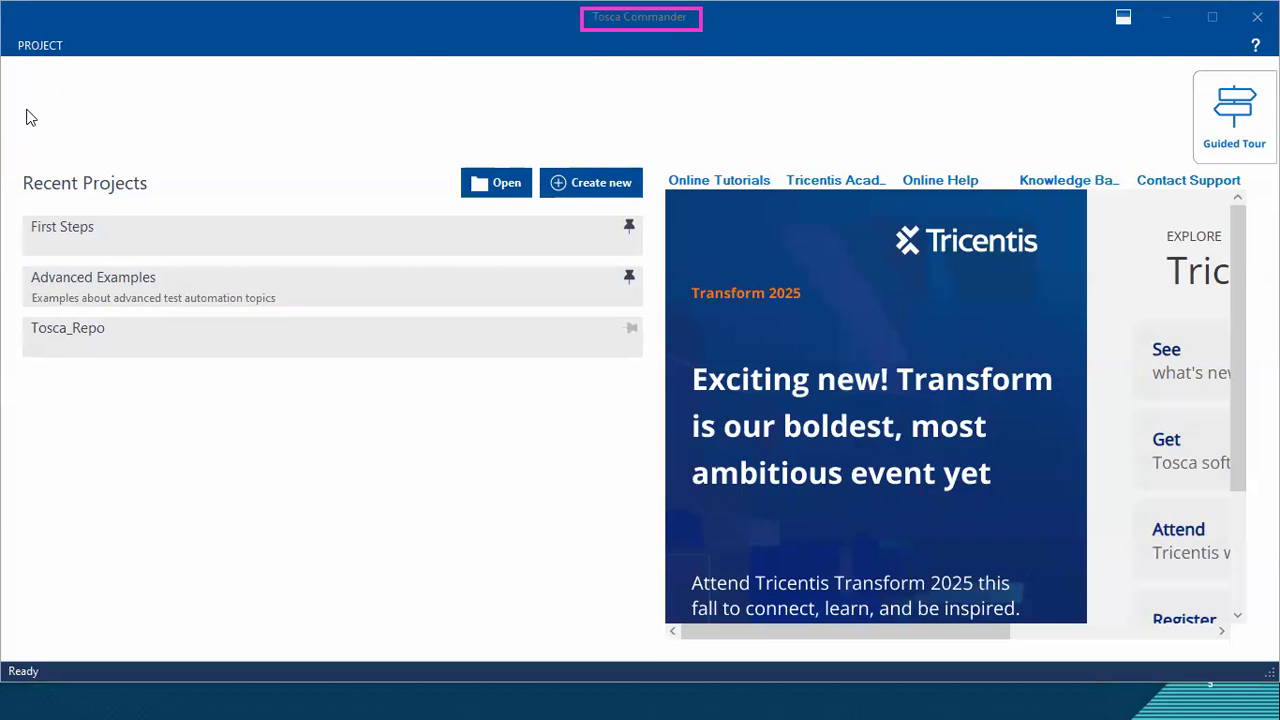
pyautogui.click(712, 102)
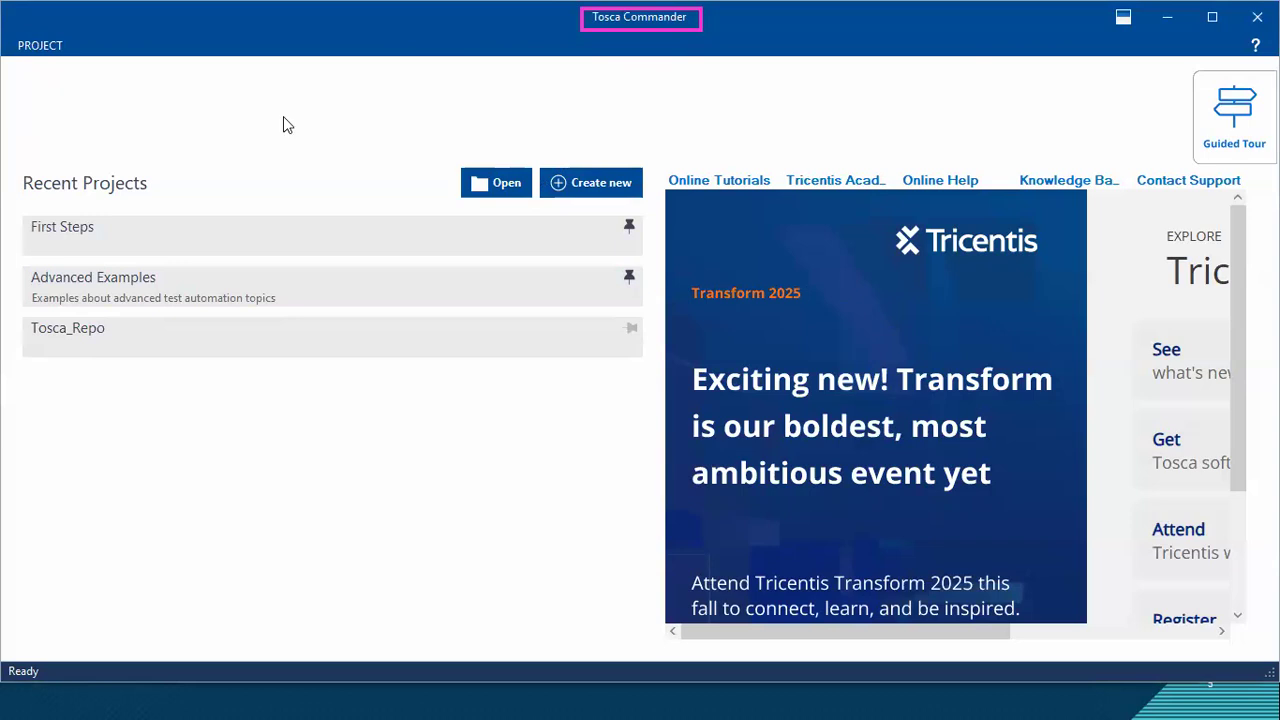
pyautogui.moveTo(10, 159); pyautogui.dragTo(166, 204)
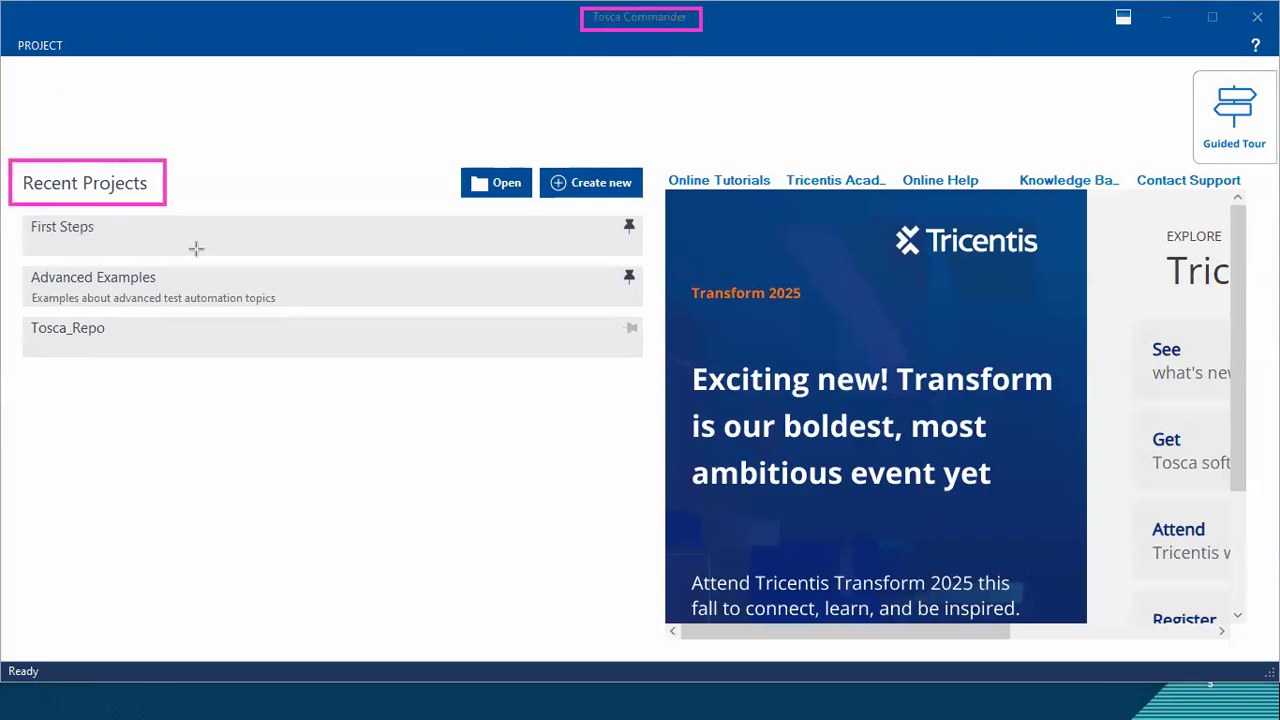
pyautogui.click(128, 243)
pyautogui.click(191, 283)
pyautogui.click(113, 336)
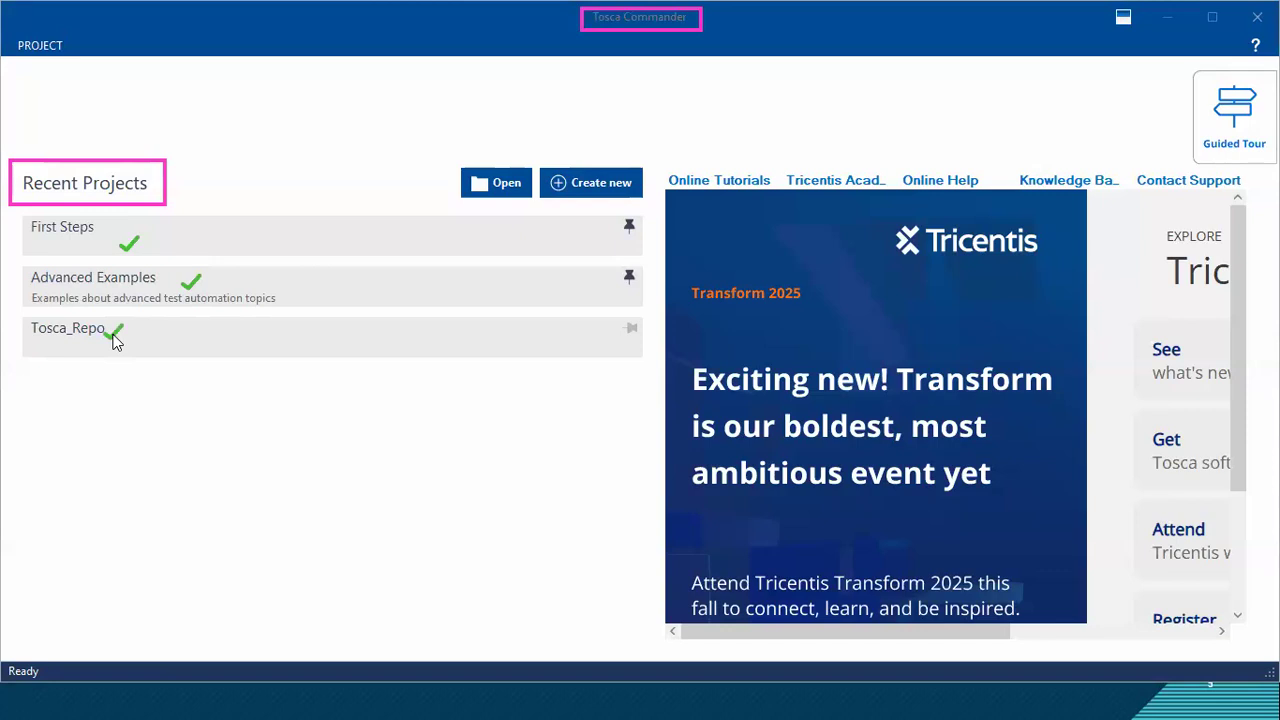
pyautogui.press('Escape')
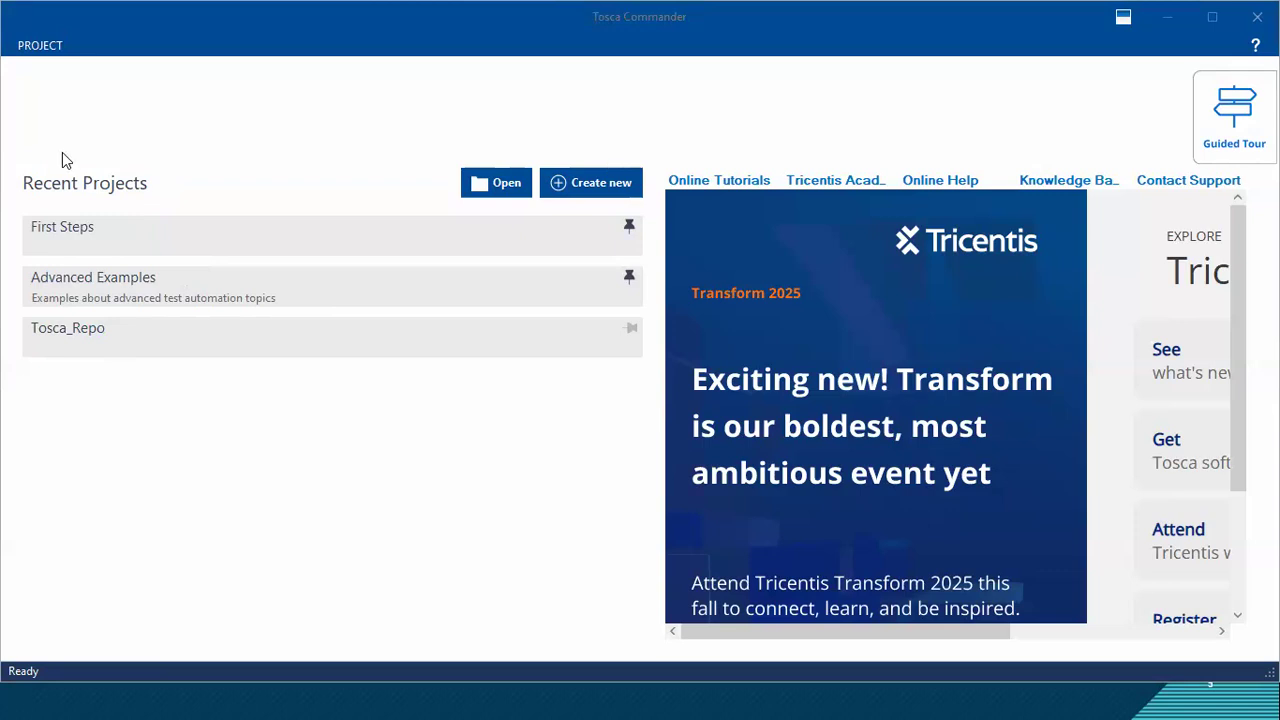
pyautogui.moveTo(546, 163); pyautogui.dragTo(645, 200)
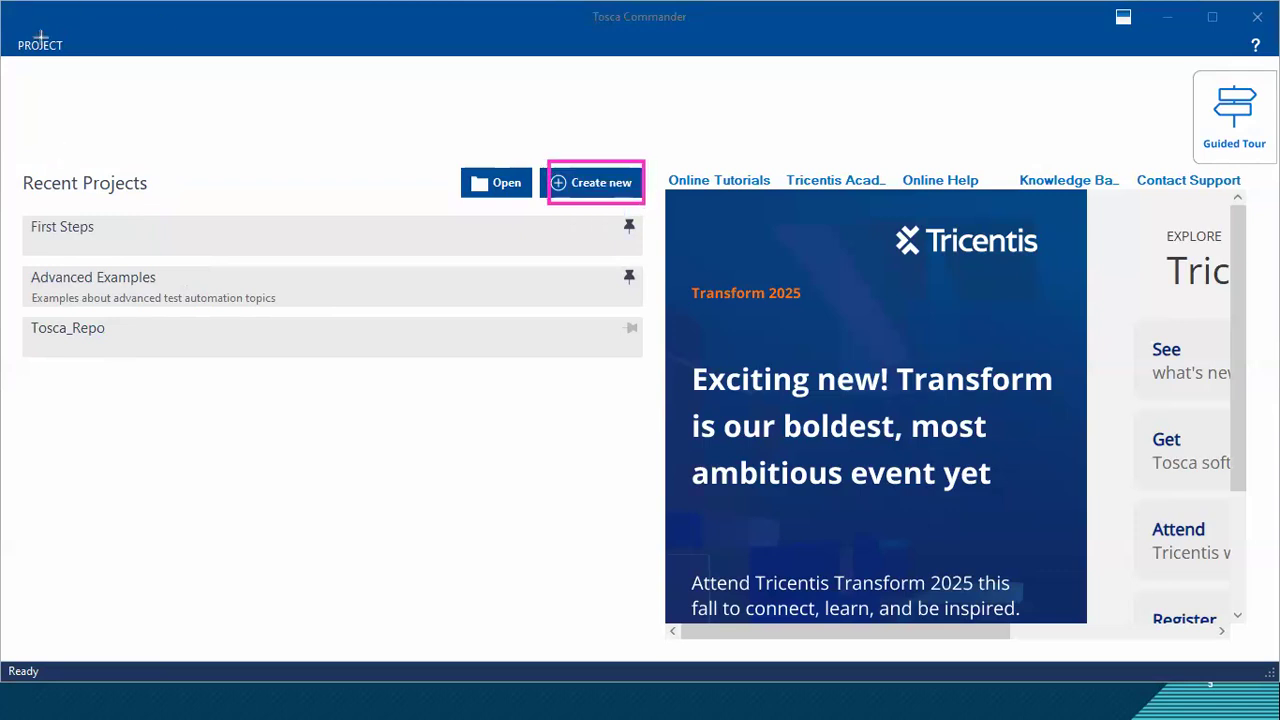
# Step: Open the setup dialog for creating a new workspace
pyautogui.click(603, 185)
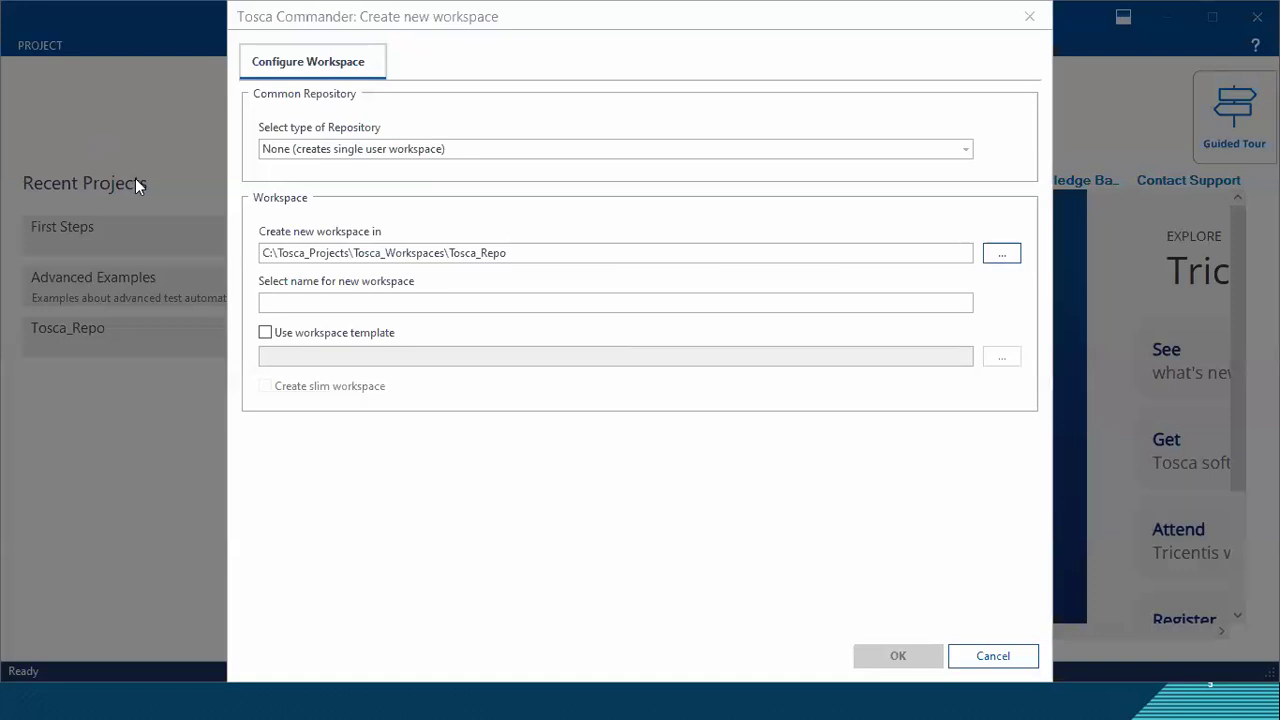
pyautogui.moveTo(252, 106); pyautogui.dragTo(358, 104)
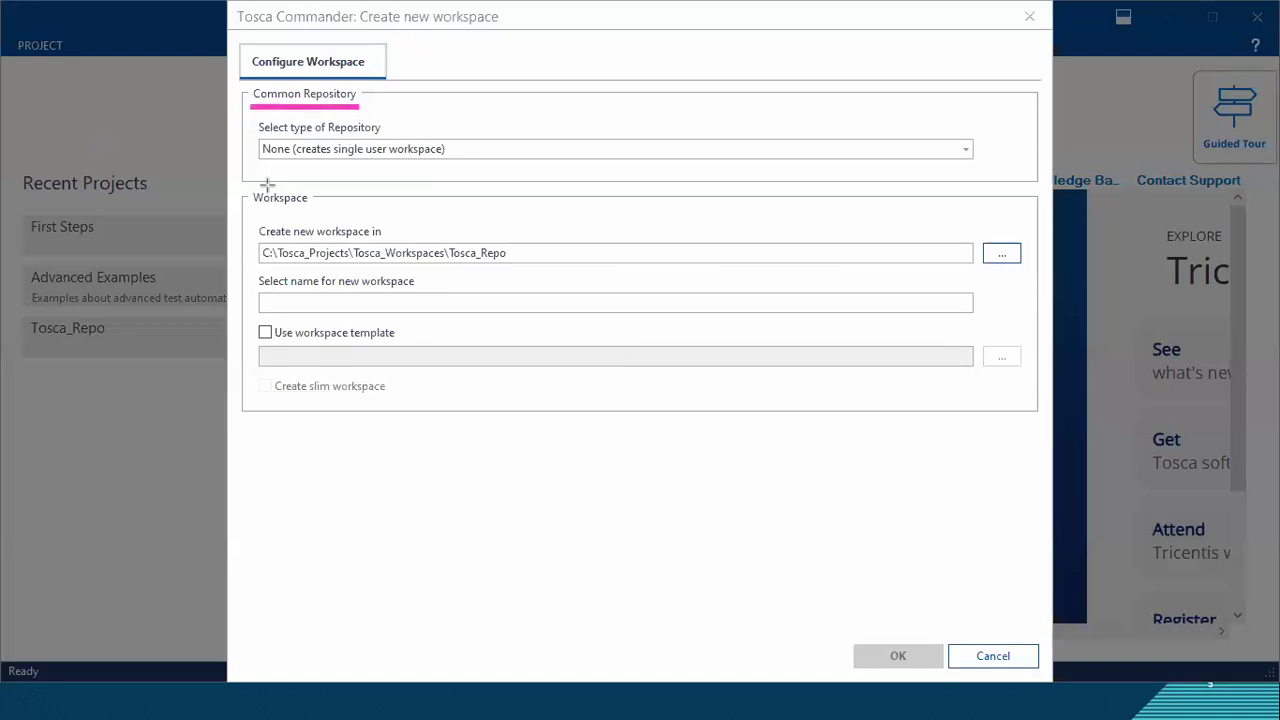
pyautogui.moveTo(251, 208); pyautogui.dragTo(313, 208)
pyautogui.write('Git')
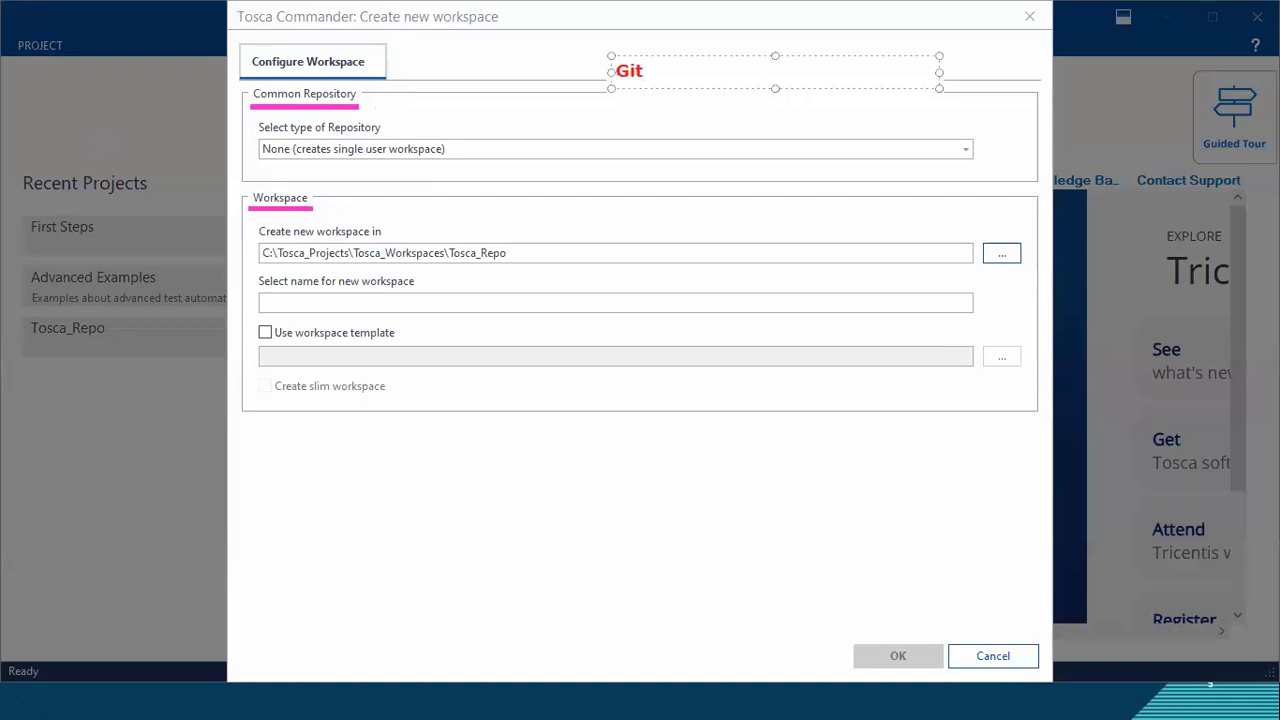
pyautogui.write(' Hub')
pyautogui.click(640, 127)
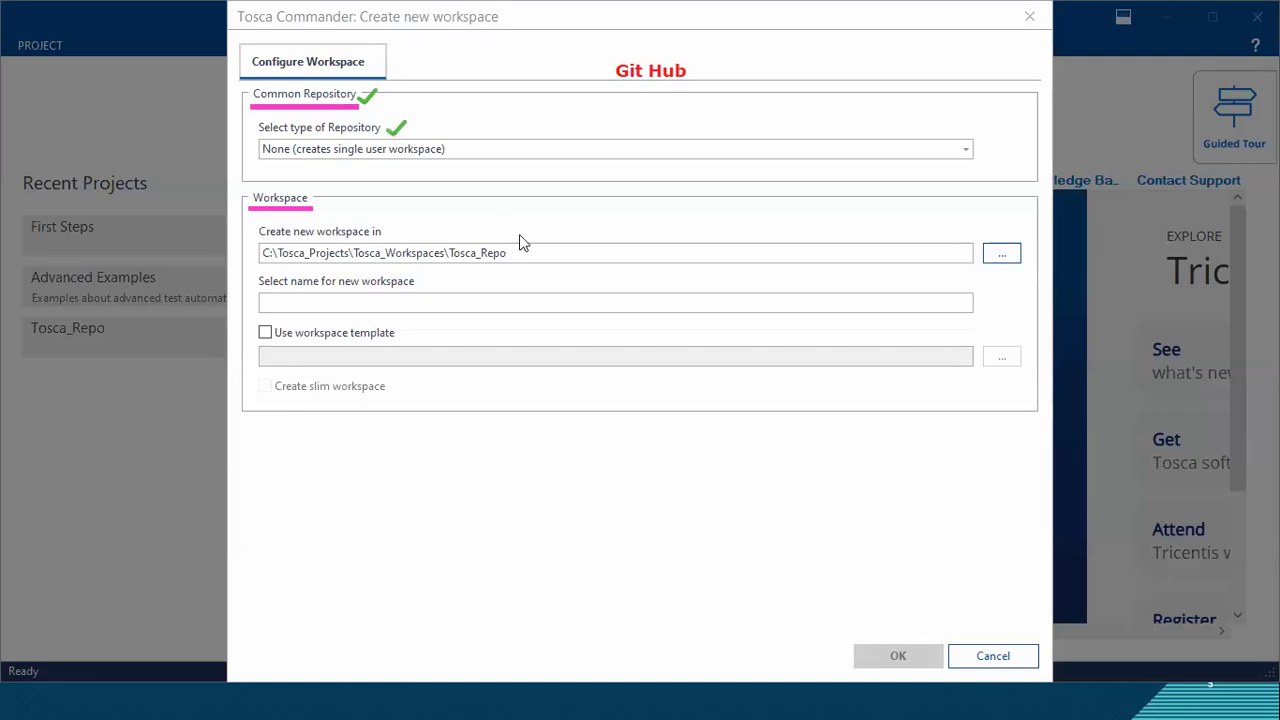
# Step: Compare the workspace settings offered for the SQLite and MS SQL Server repository types
pyautogui.click(508, 152)
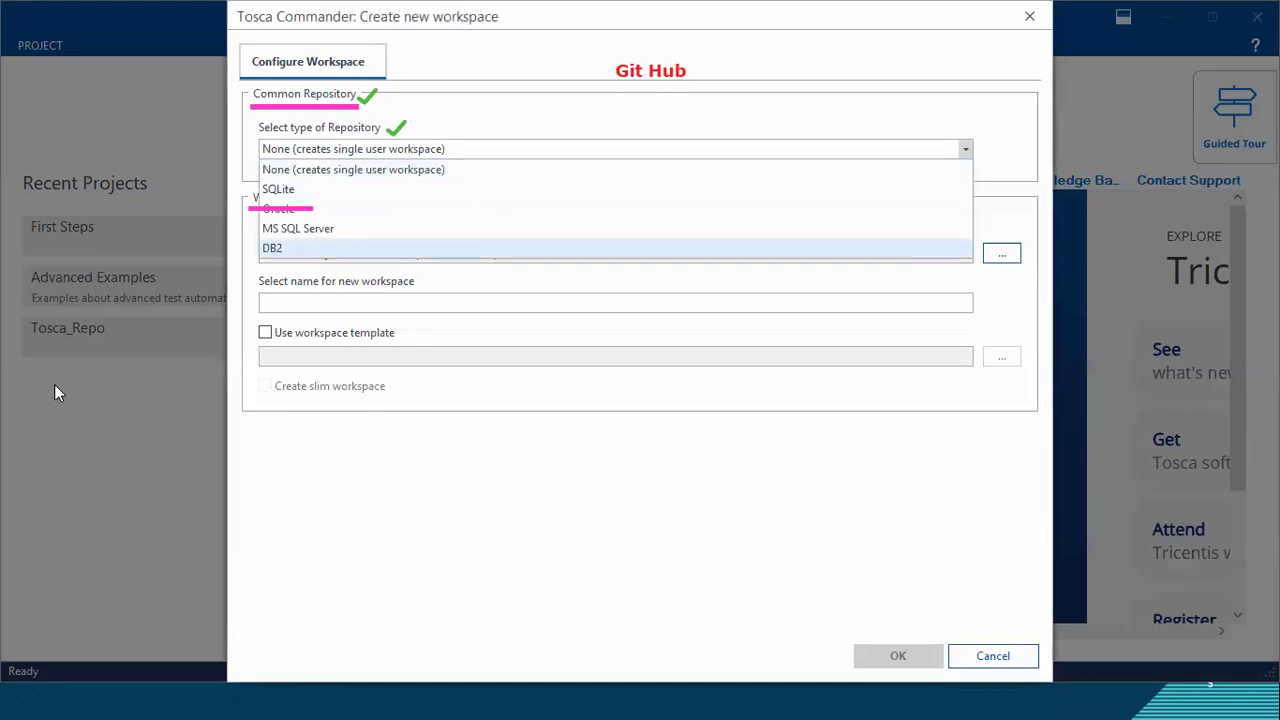
pyautogui.click(529, 155)
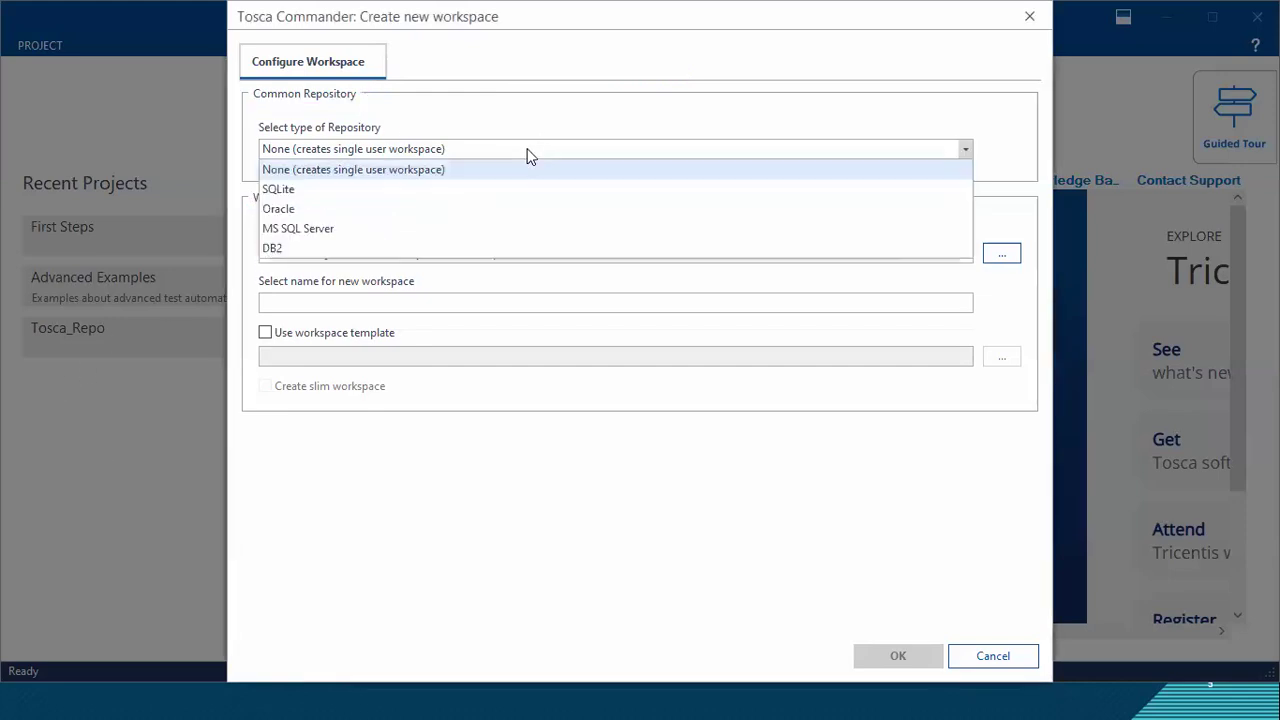
pyautogui.click(312, 190)
pyautogui.click(386, 150)
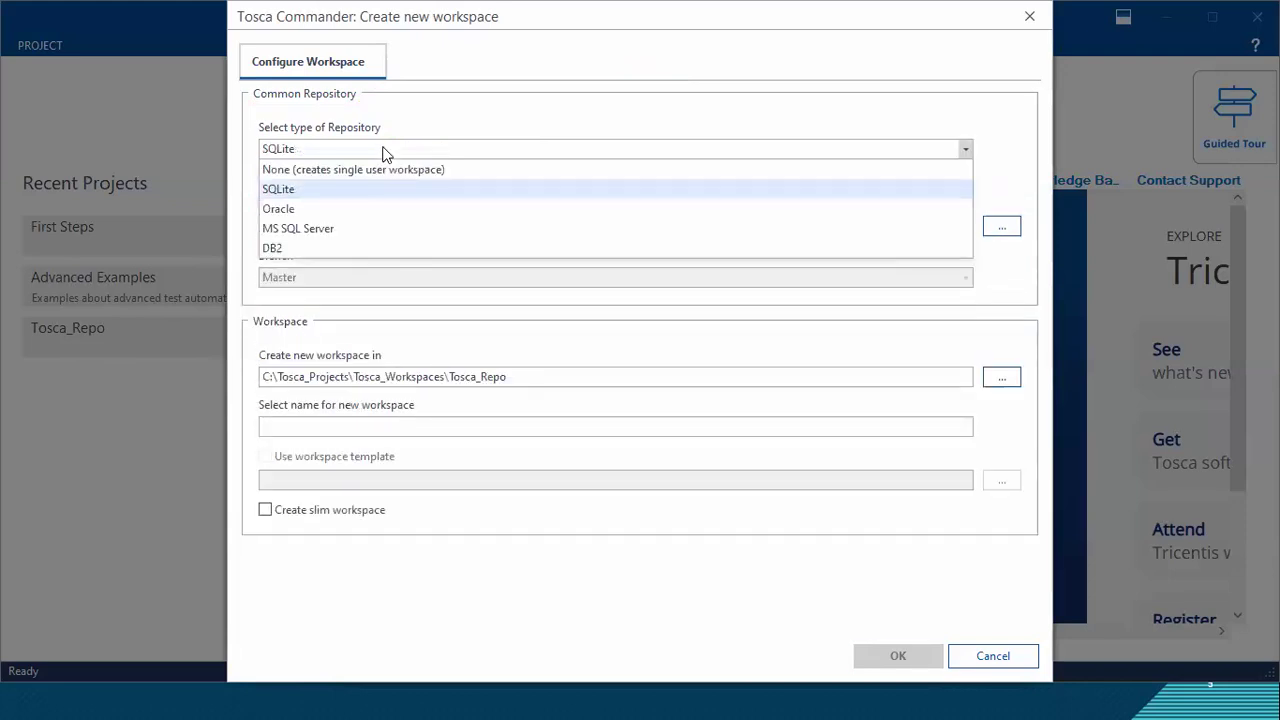
pyautogui.click(343, 228)
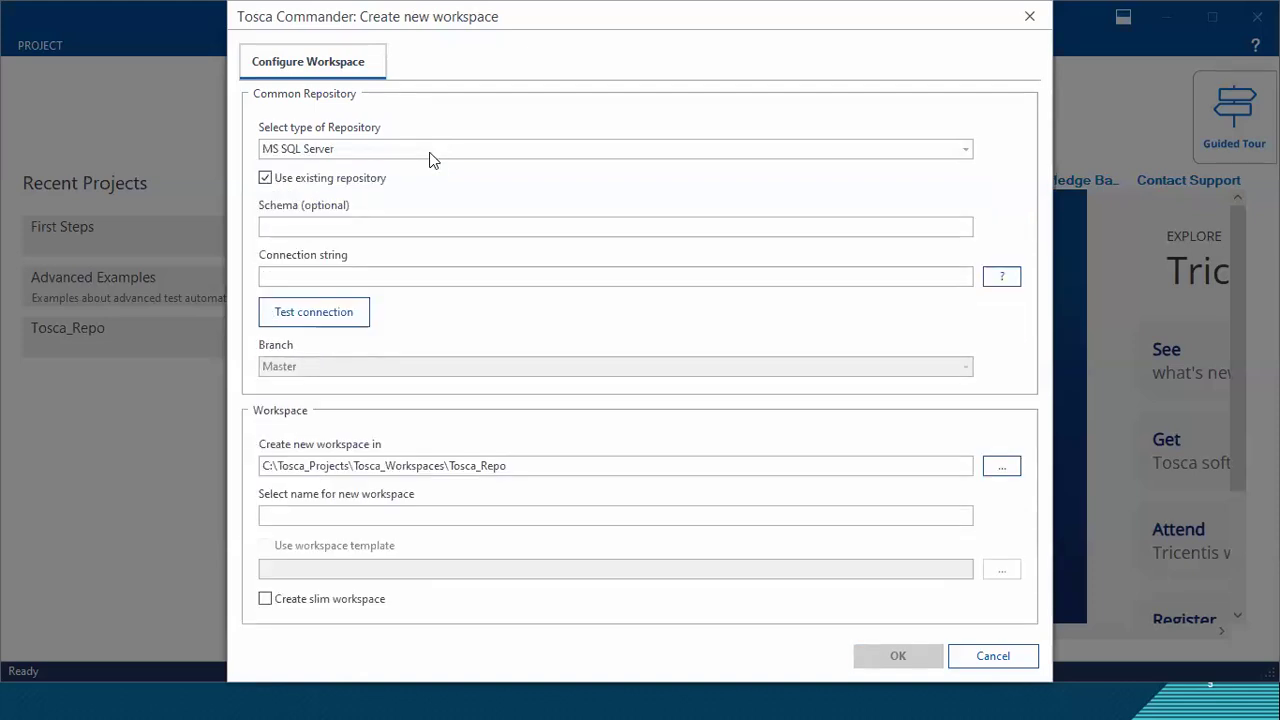
pyautogui.click(356, 152)
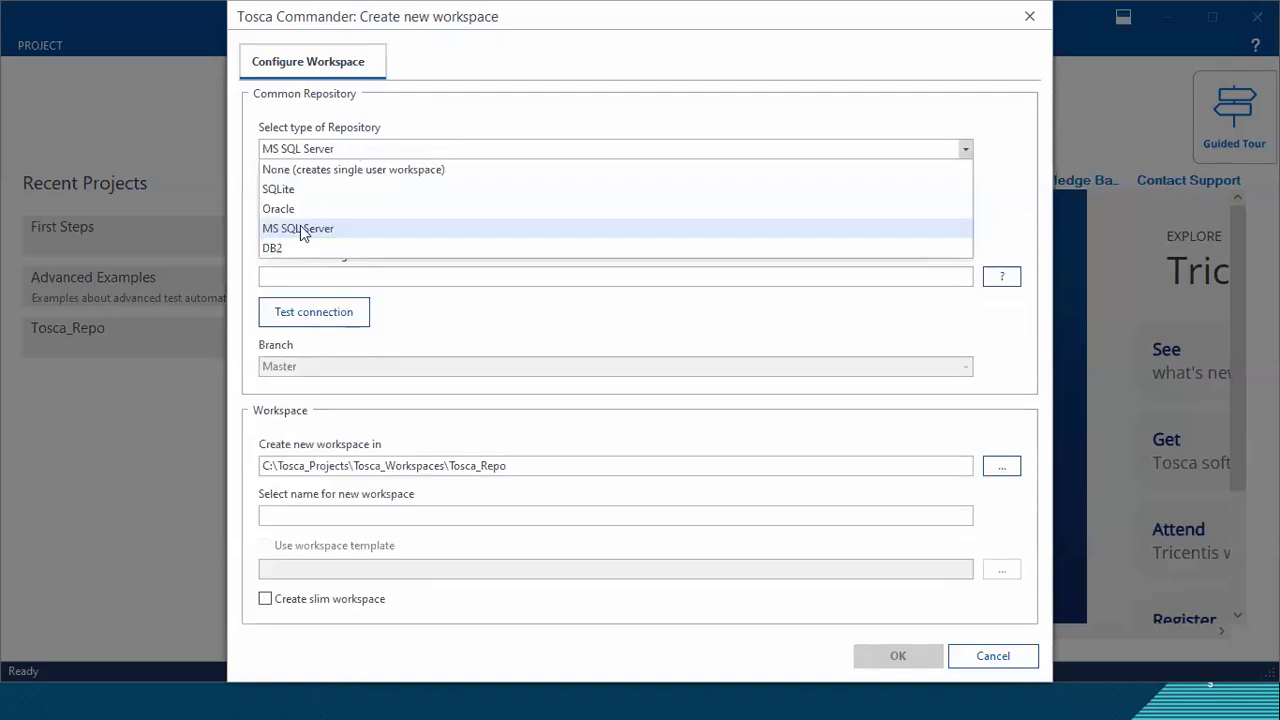
pyautogui.click(318, 189)
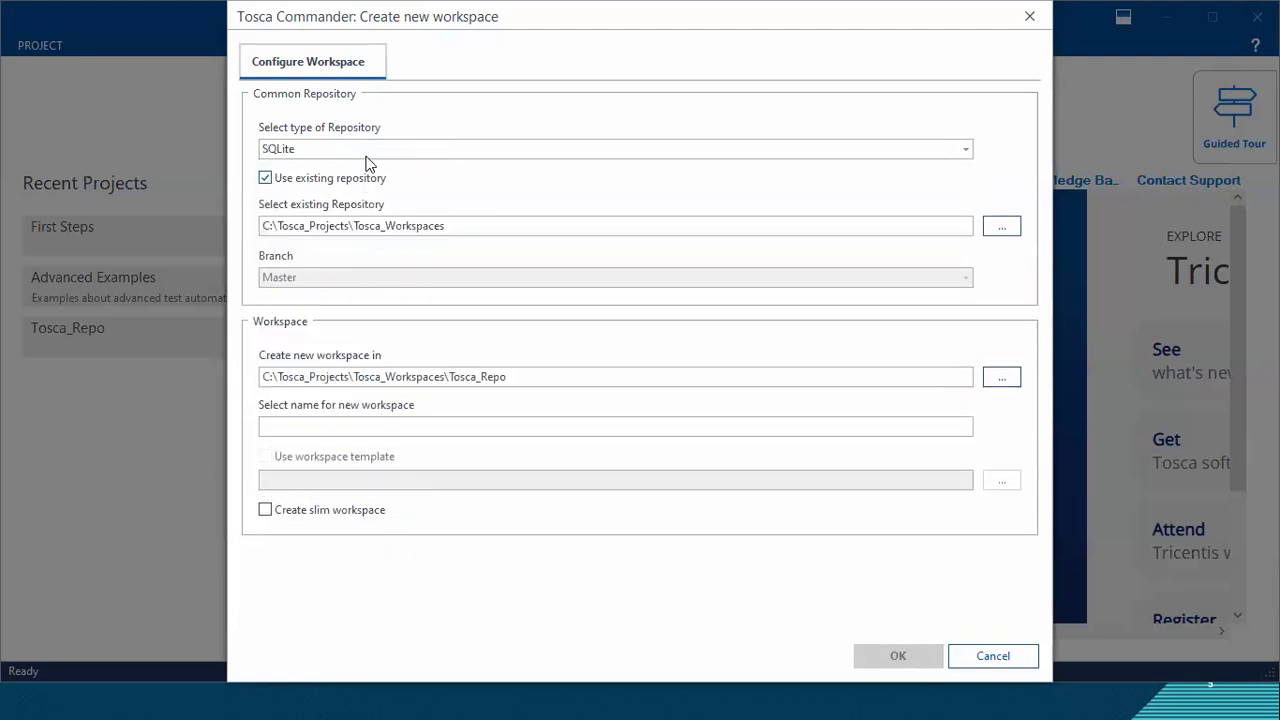
pyautogui.click(366, 154)
pyautogui.click(323, 228)
pyautogui.click(384, 152)
pyautogui.click(350, 228)
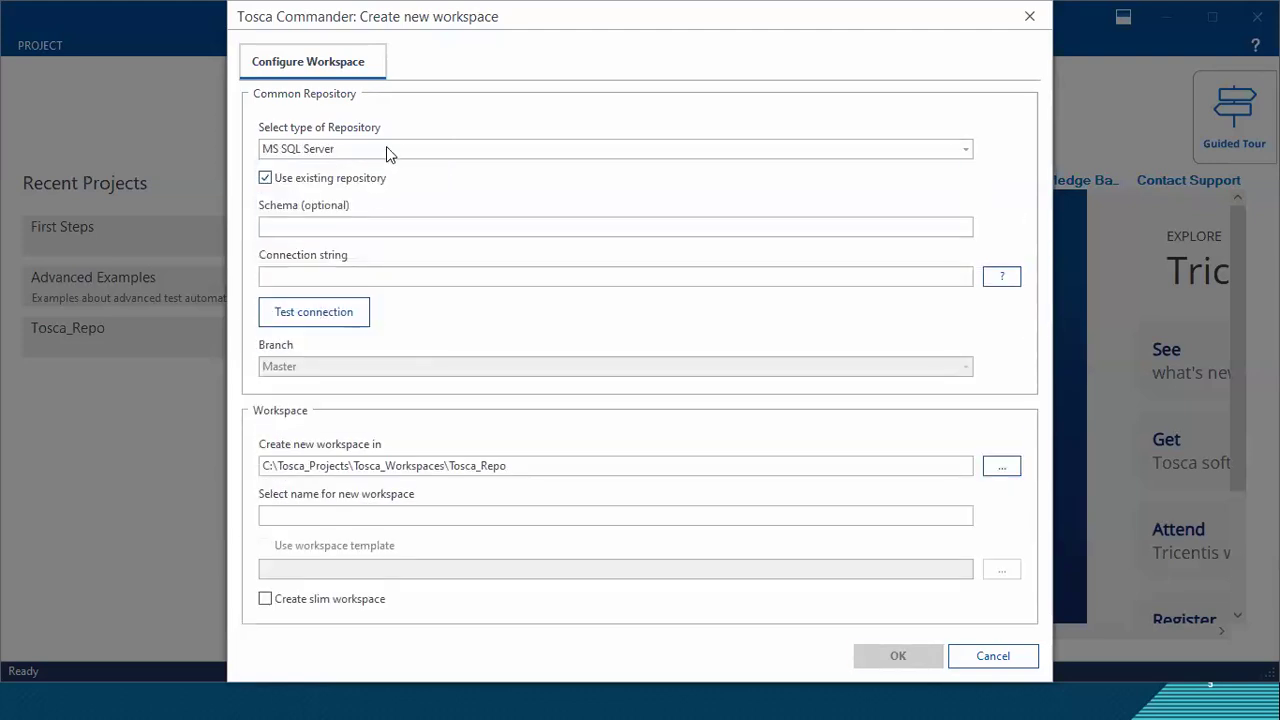
pyautogui.click(386, 147)
pyautogui.click(422, 122)
# Step: Set the common repository type to SQLite and turn off the use of an existing repository
pyautogui.click(345, 152)
pyautogui.click(311, 190)
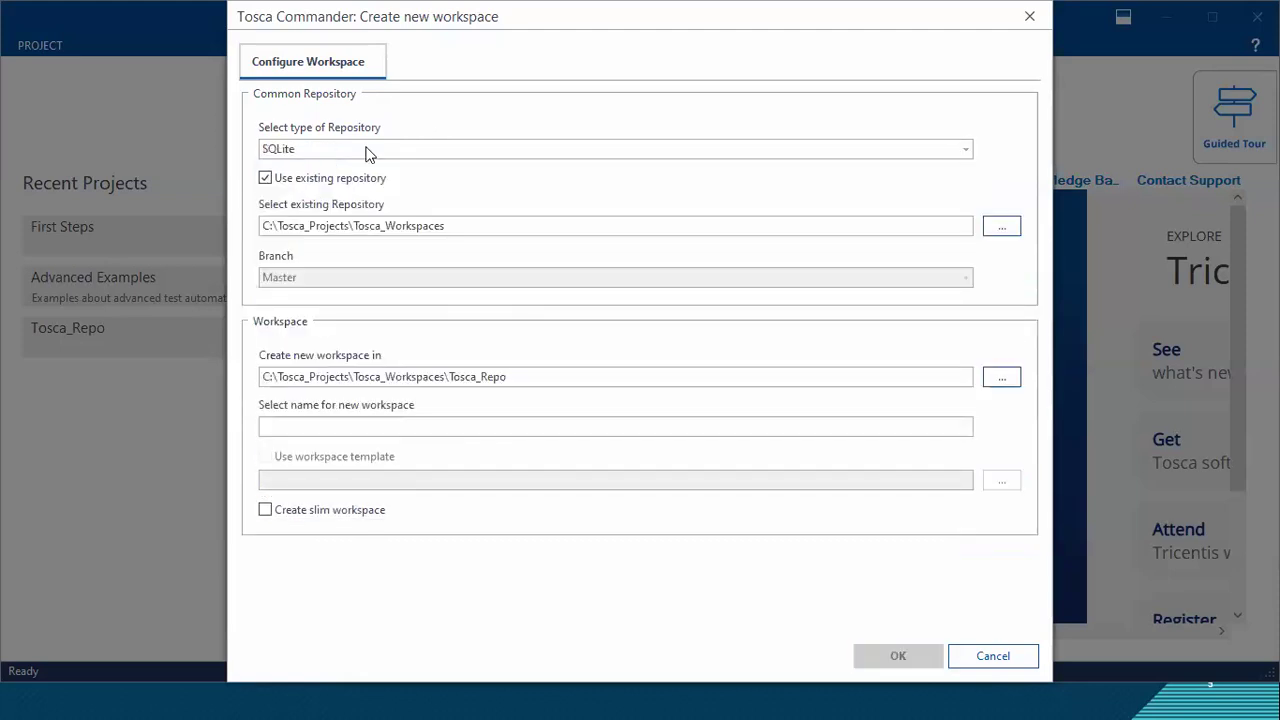
pyautogui.click(265, 178)
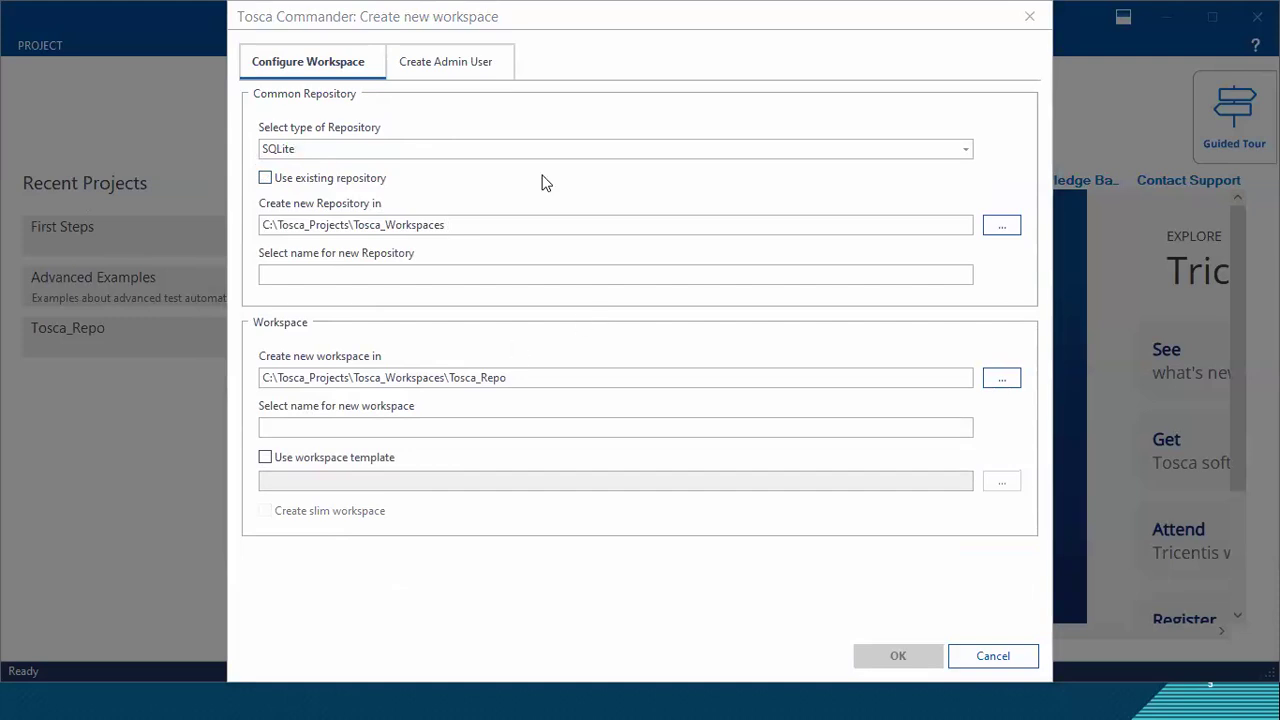
pyautogui.click(326, 148)
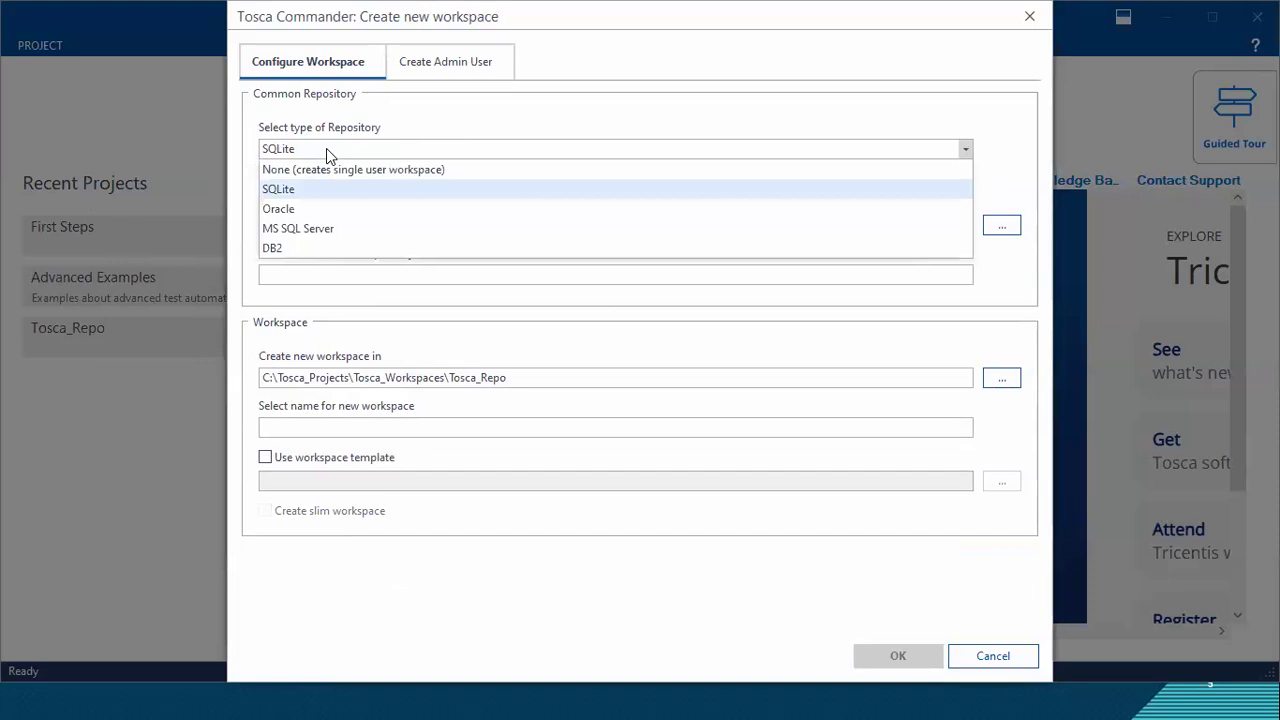
pyautogui.click(326, 148)
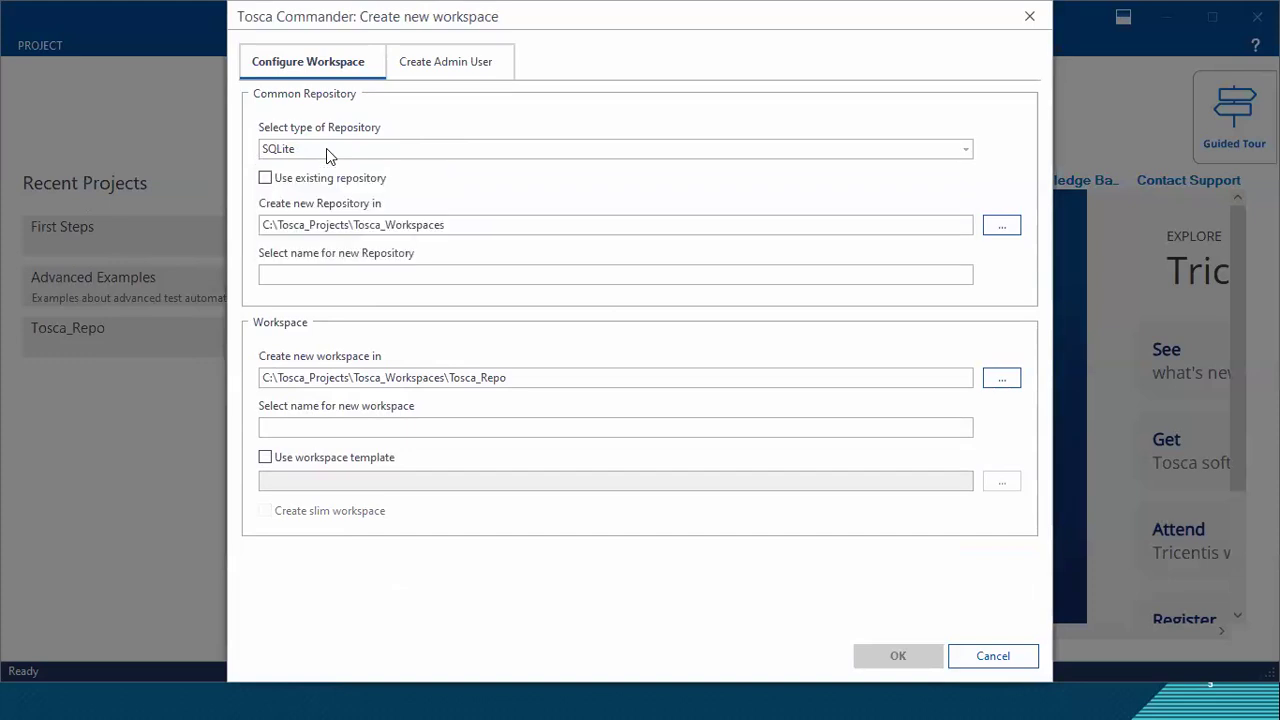
pyautogui.click(326, 148)
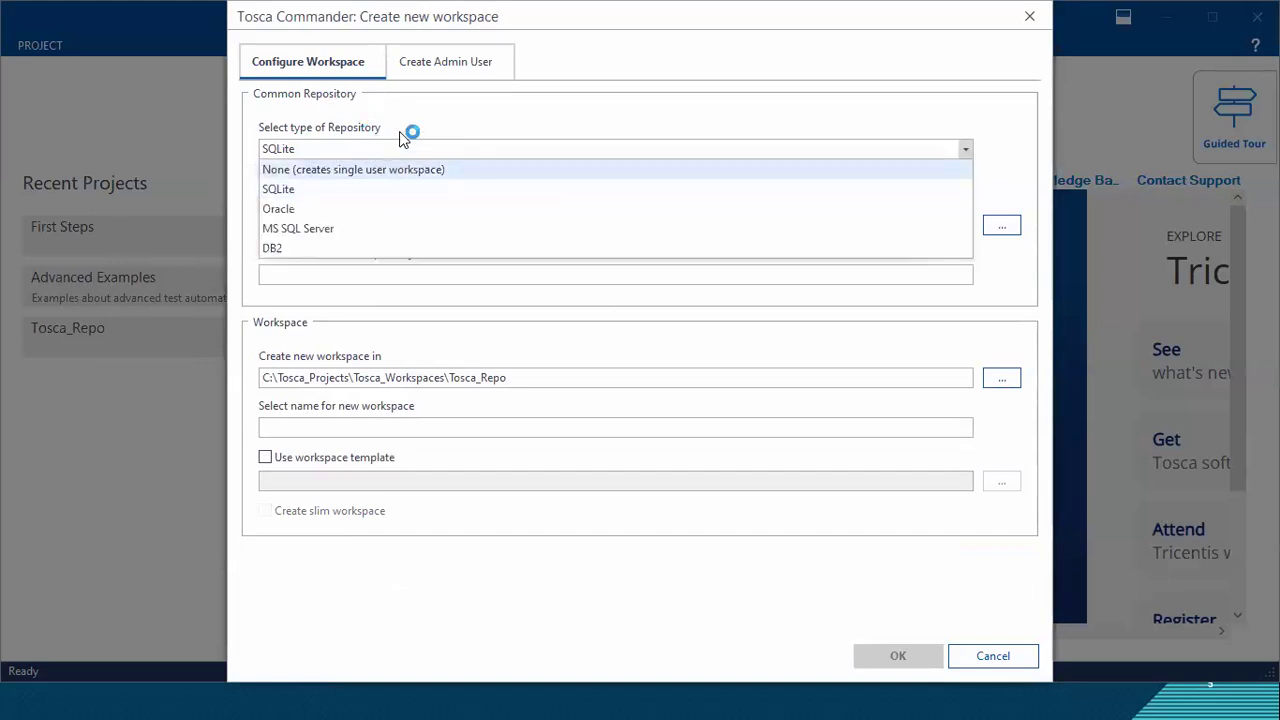
pyautogui.click(432, 122)
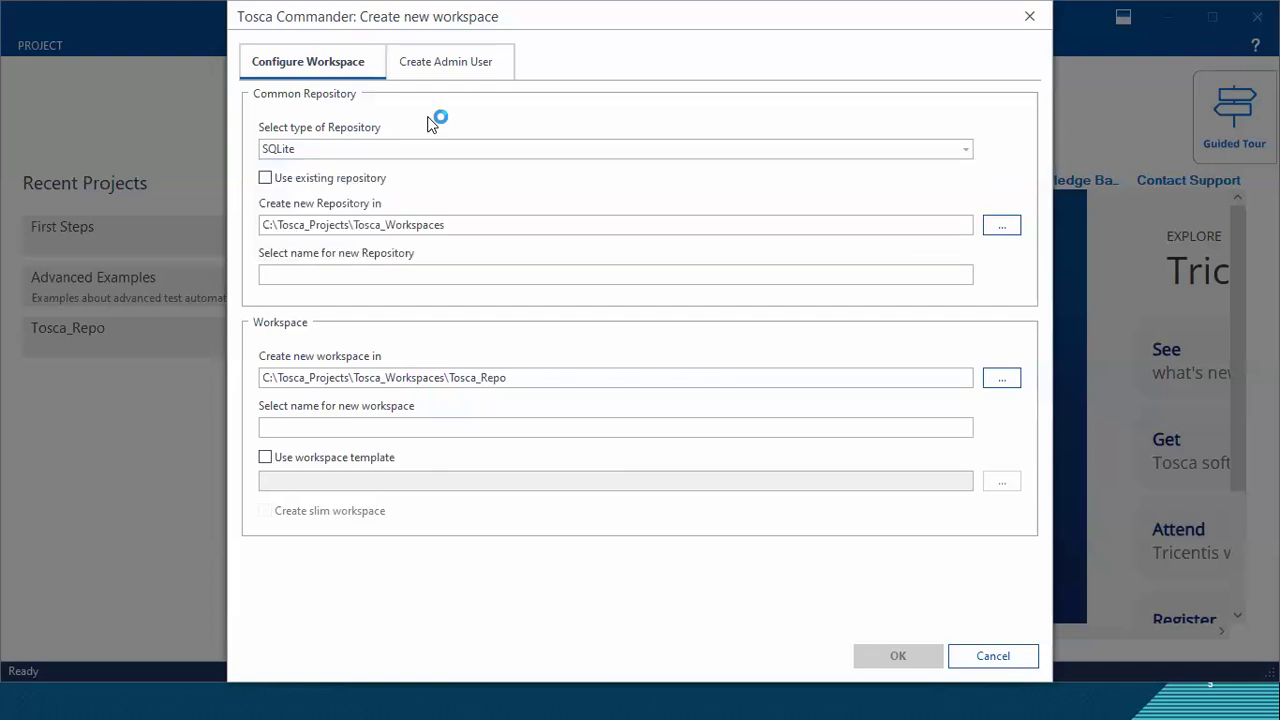
pyautogui.click(378, 149)
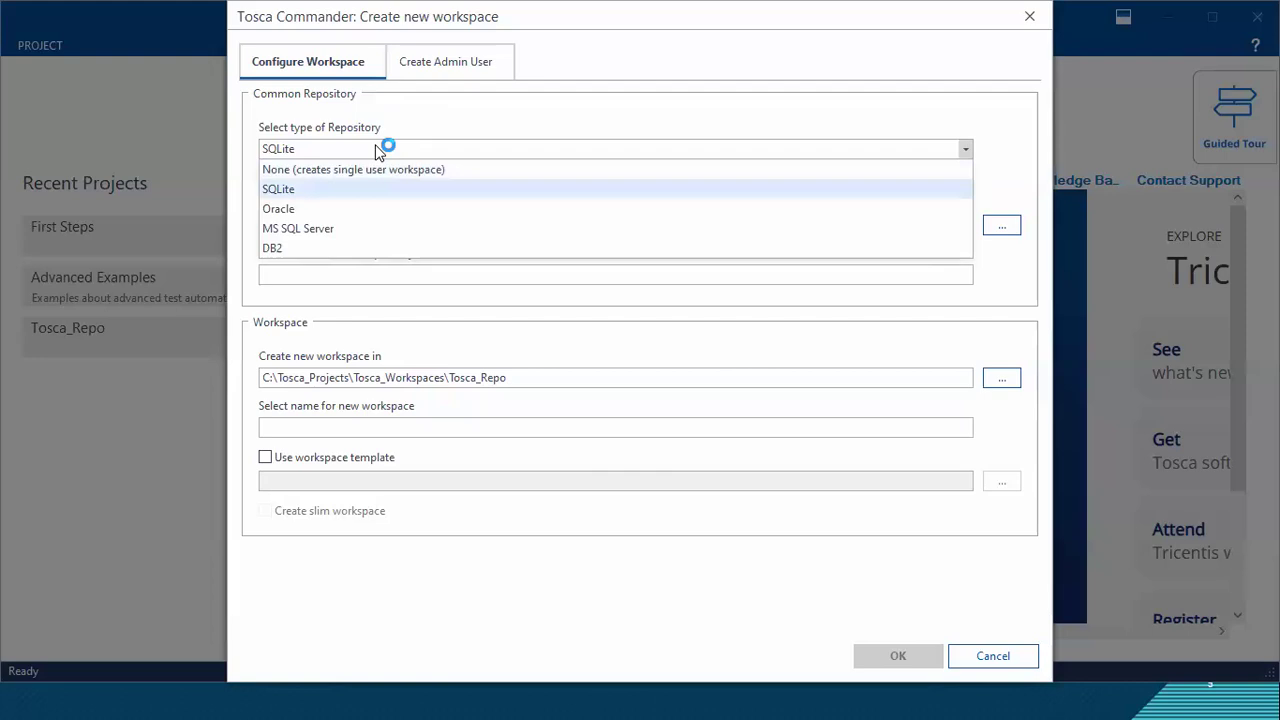
# Step: Switch to the Word document and add the line "Two types workspace:" below the community tool notes
pyautogui.hotkey('alt', 'Tab')
pyautogui.hotkey('alt', 'Tab')
pyautogui.hotkey('alt', 'Tab')
pyautogui.hotkey('alt', 'Tab')
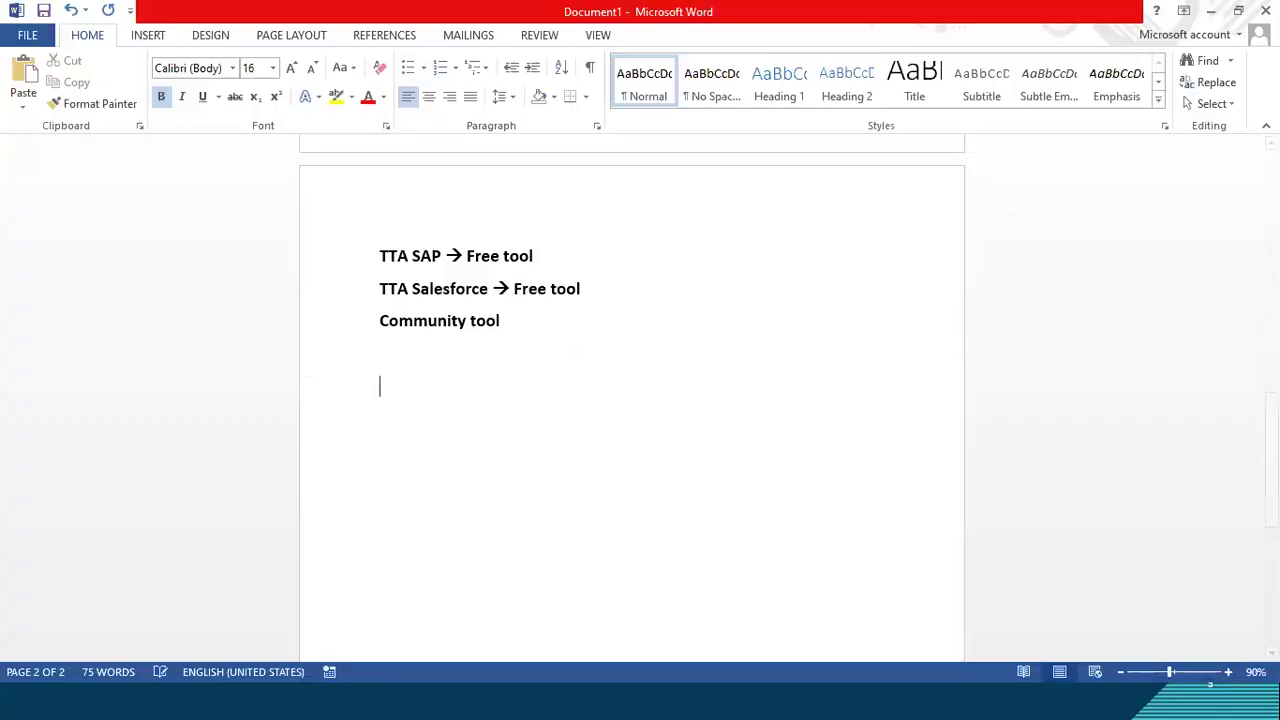
pyautogui.write('two ty')
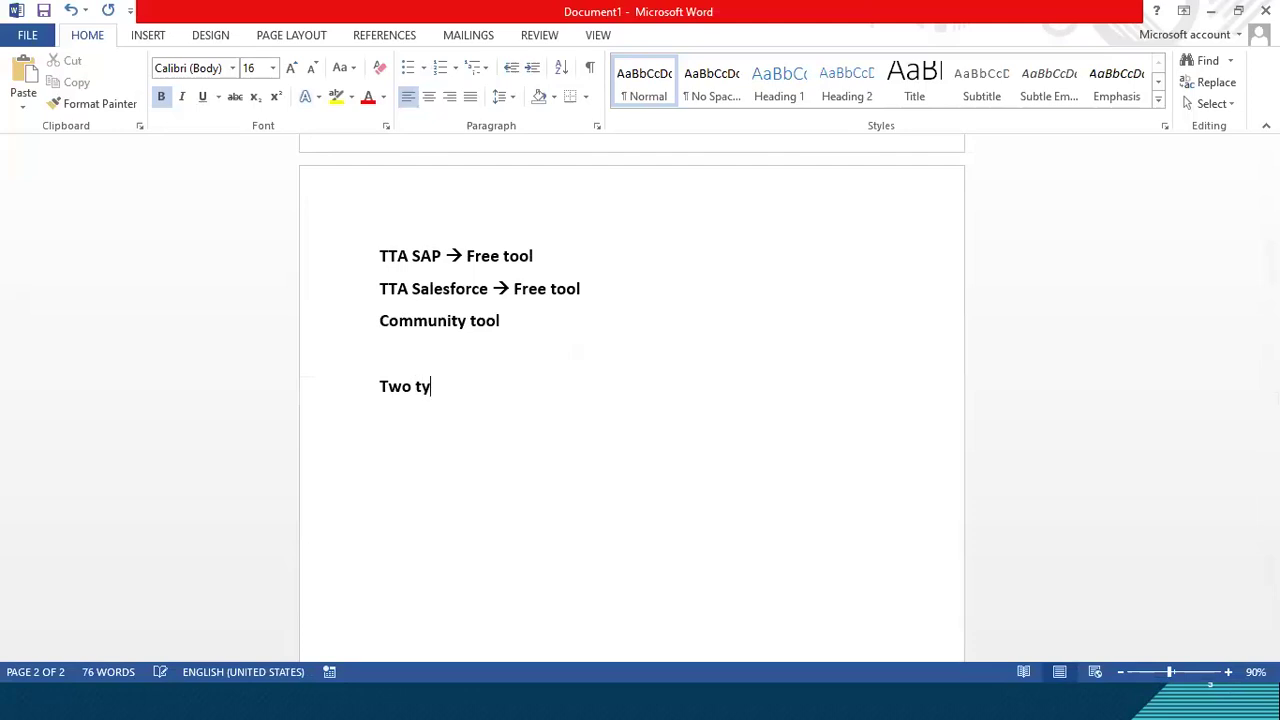
pyautogui.write('pes workspace:')
pyautogui.press('Return')
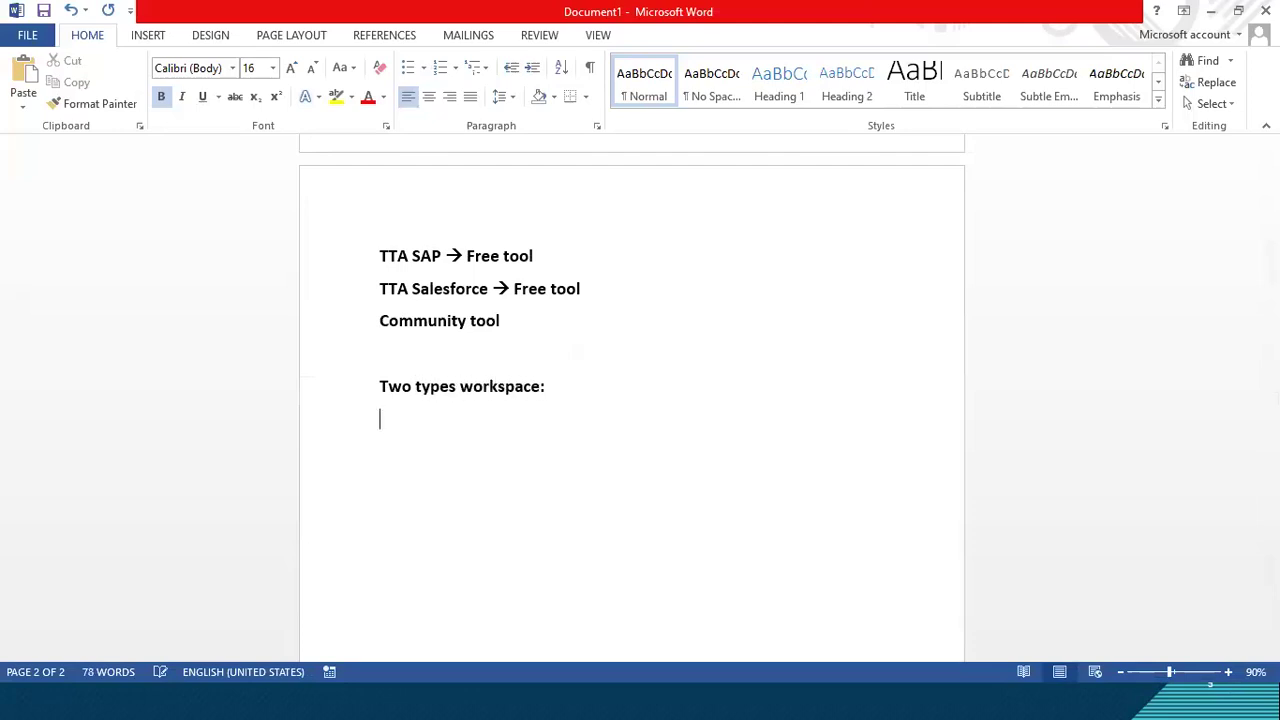
# Step: Add a numbered list with "Single user workspace" and "Multiuser workspace" under the workspace heading
pyautogui.scroll(-1, 543, 448)
pyautogui.scroll(-5, 543, 448)
pyautogui.scroll(2, 551, 549)
pyautogui.write('1')
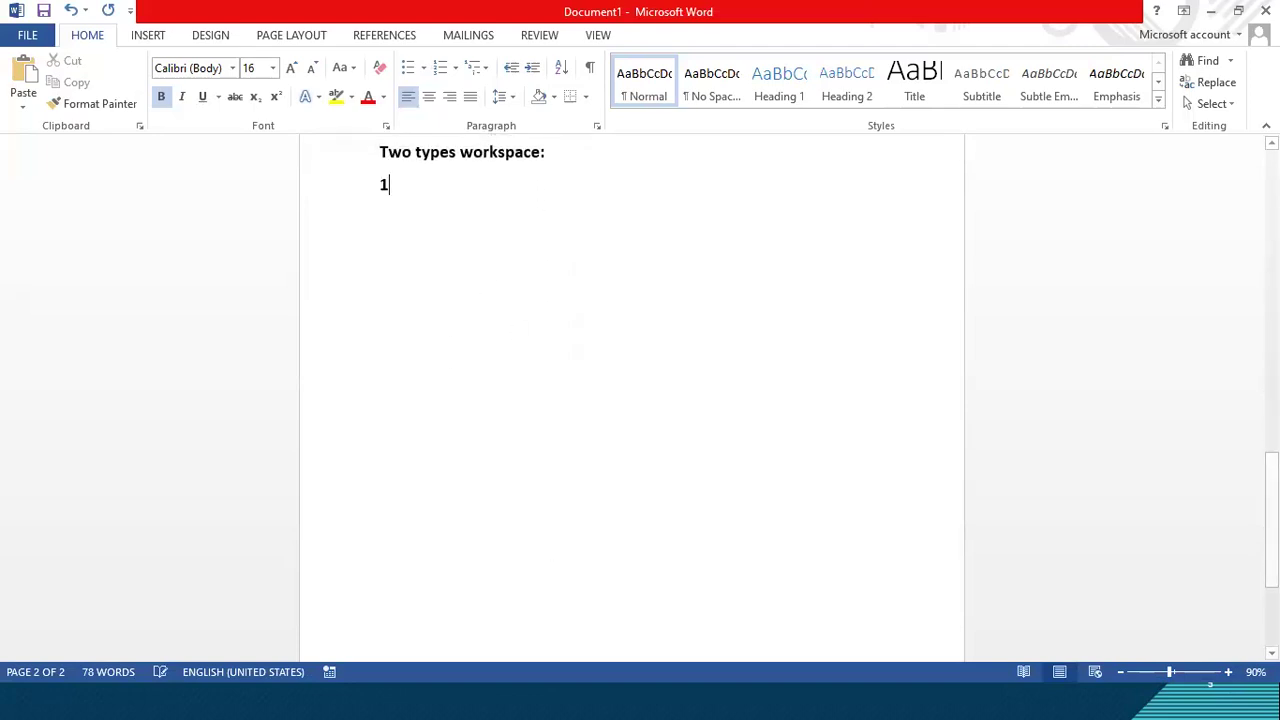
pyautogui.write('. single use')
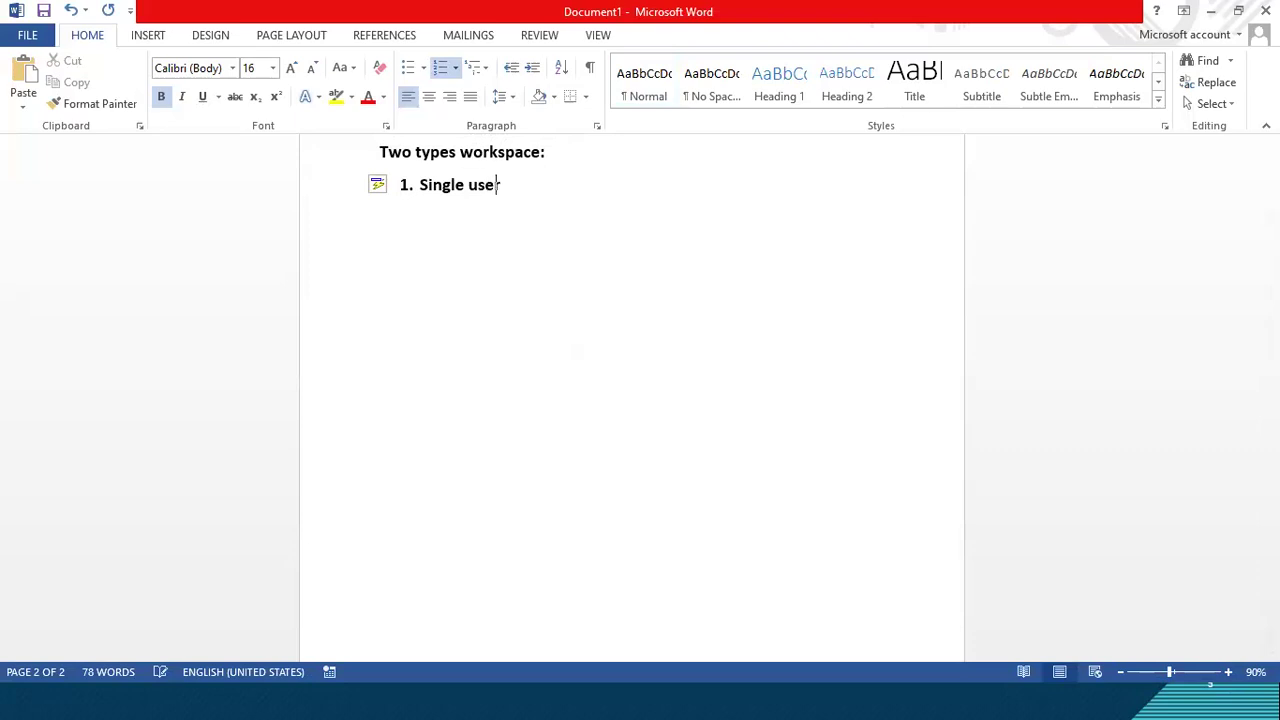
pyautogui.write('r workspace')
pyautogui.press('Return')
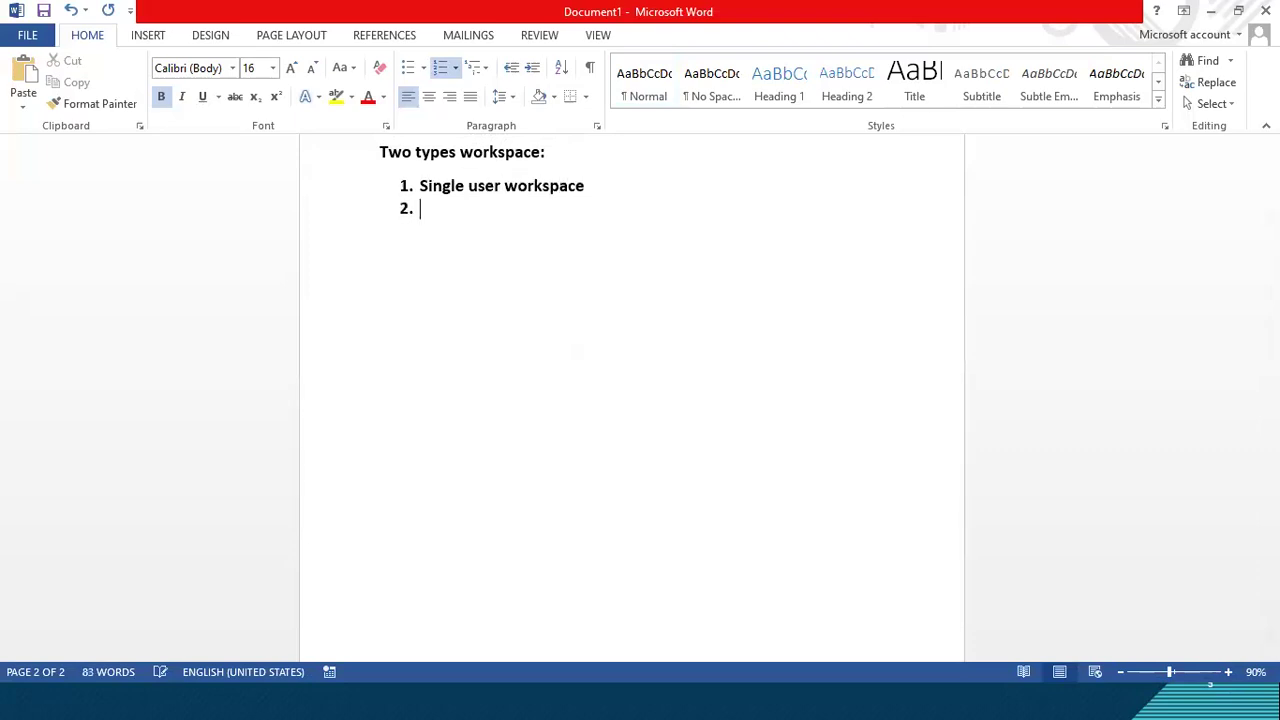
pyautogui.write('multiuser wo')
pyautogui.write('rksapce')
pyautogui.press('Return')
# Step: Add a lettered sublist under Multiuser workspace with the items Sqlite, Oracle, MS Sql Server and DB2
pyautogui.press('Return')
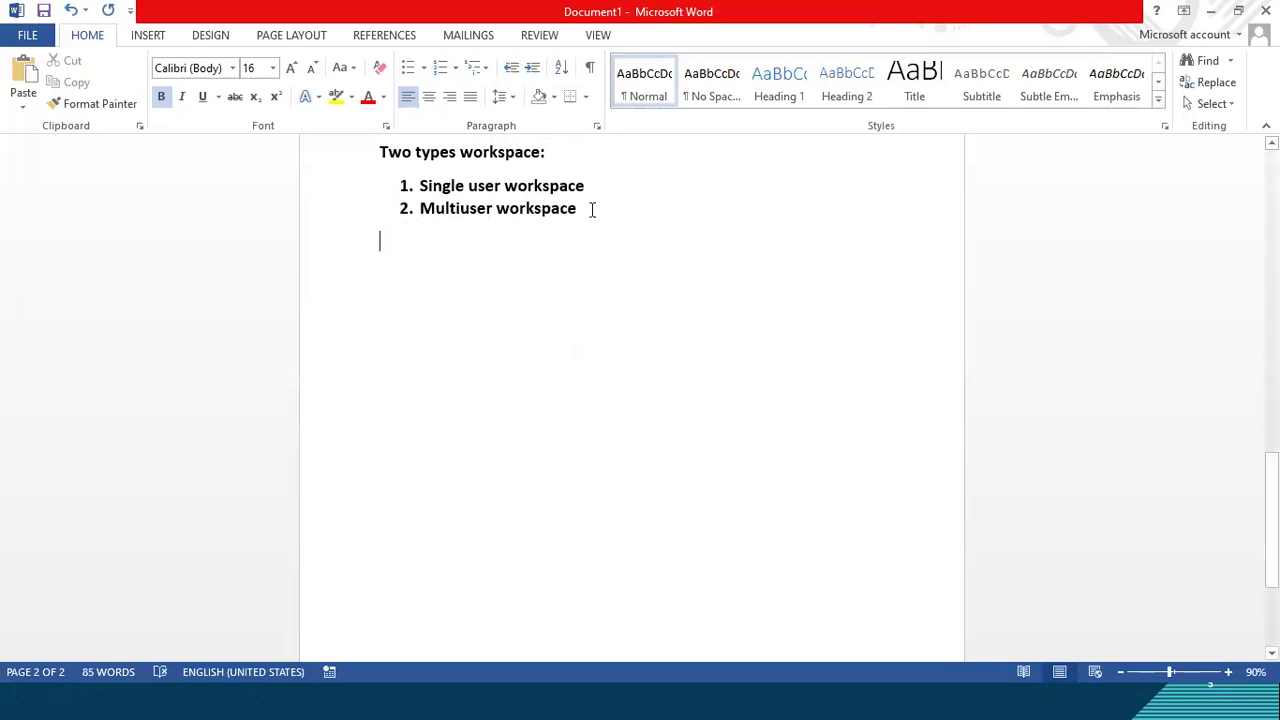
pyautogui.click(592, 210)
pyautogui.press('Return')
pyautogui.press('Tab')
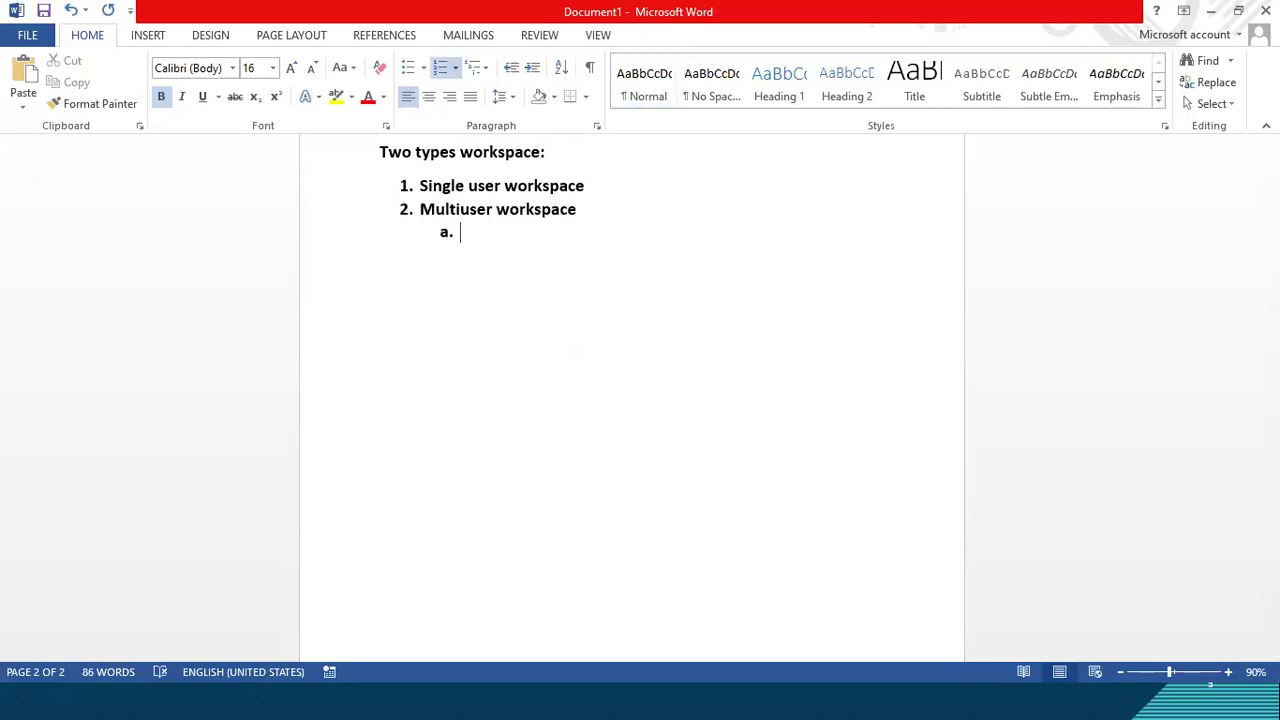
pyautogui.write('Sqlite')
pyautogui.press('Return')
pyautogui.write('Oracle')
pyautogui.press('Return')
pyautogui.write('MS Sq')
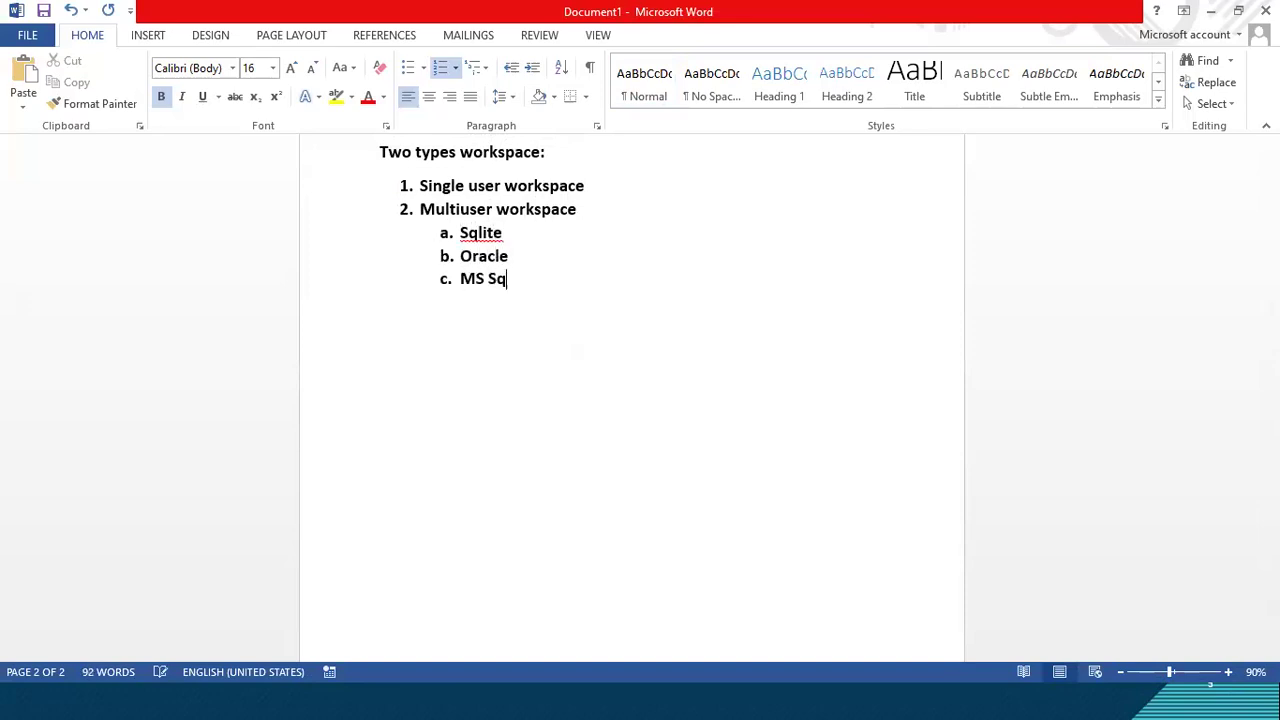
pyautogui.write('l Server')
pyautogui.press('Return')
pyautogui.write('DB2')
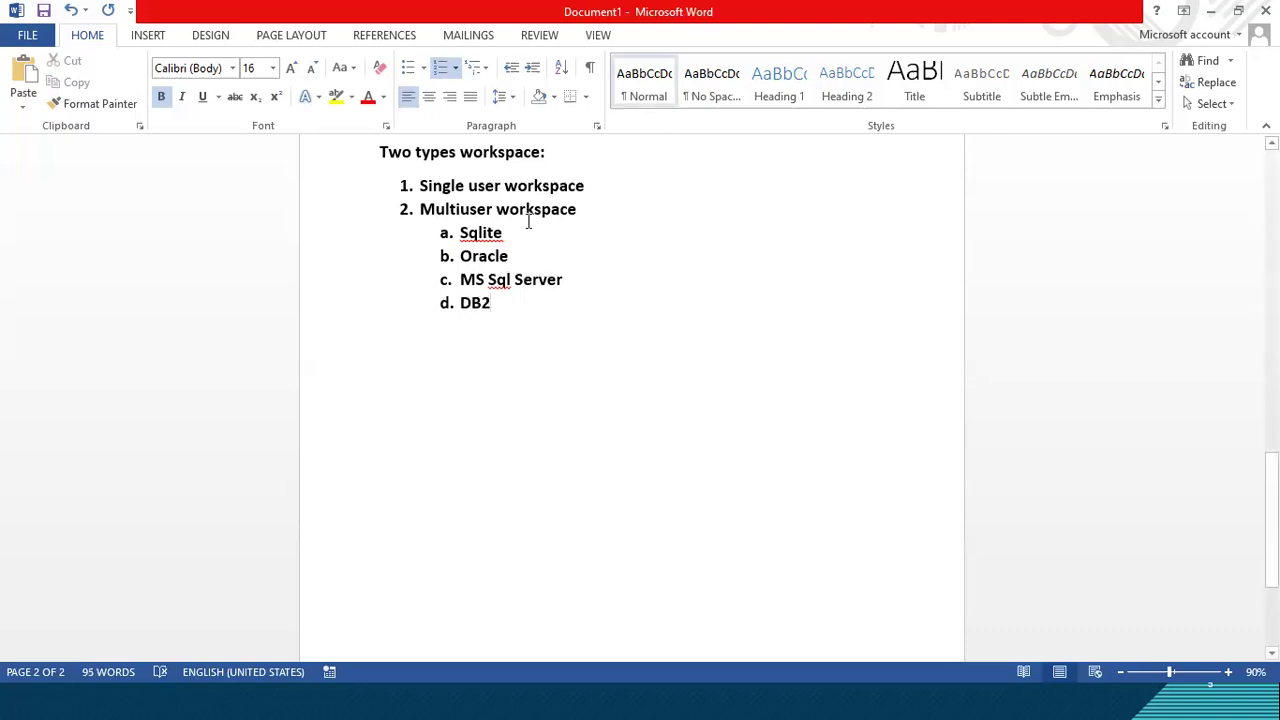
# Step: Add an empty line below the Sqlite item in the multiuser sublist and insert a right arrow after Sqlite
pyautogui.click(504, 234)
pyautogui.press('Return')
pyautogui.hotkey('shift', 'Tab')
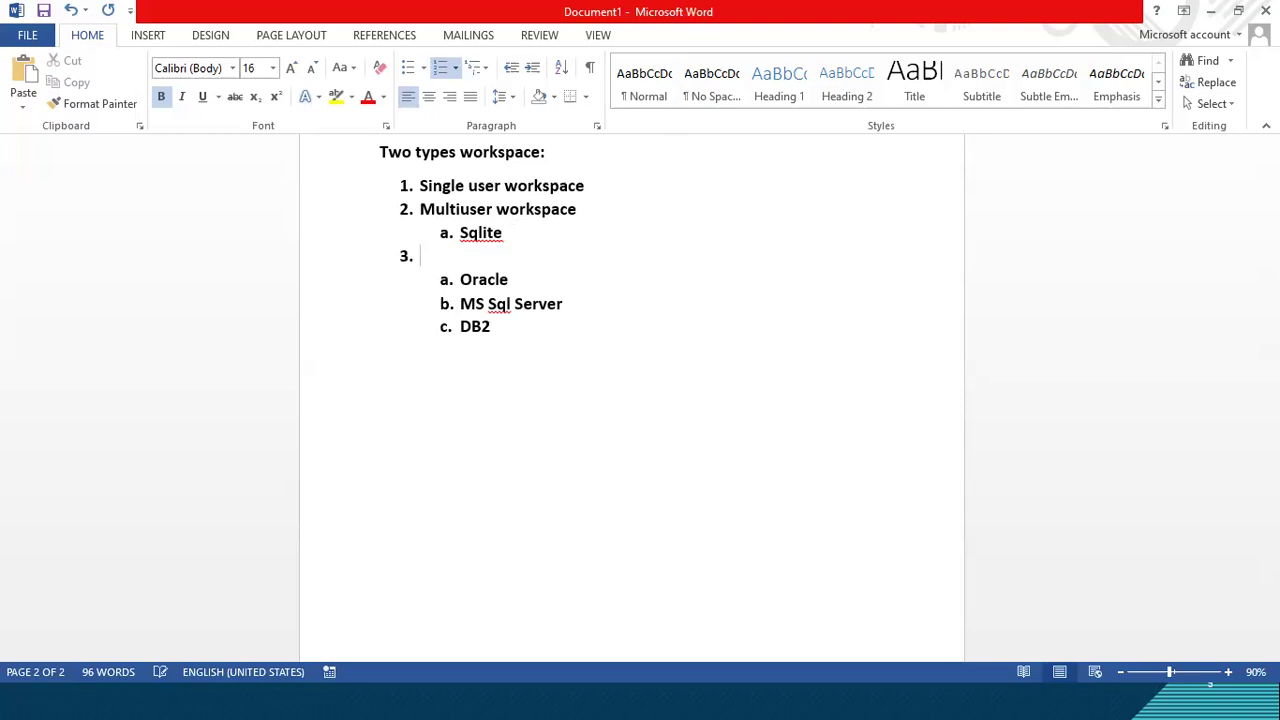
pyautogui.press('BackSpace')
pyautogui.press('Left')
pyautogui.write('-->')
pyautogui.click(505, 236)
pyautogui.click(547, 237)
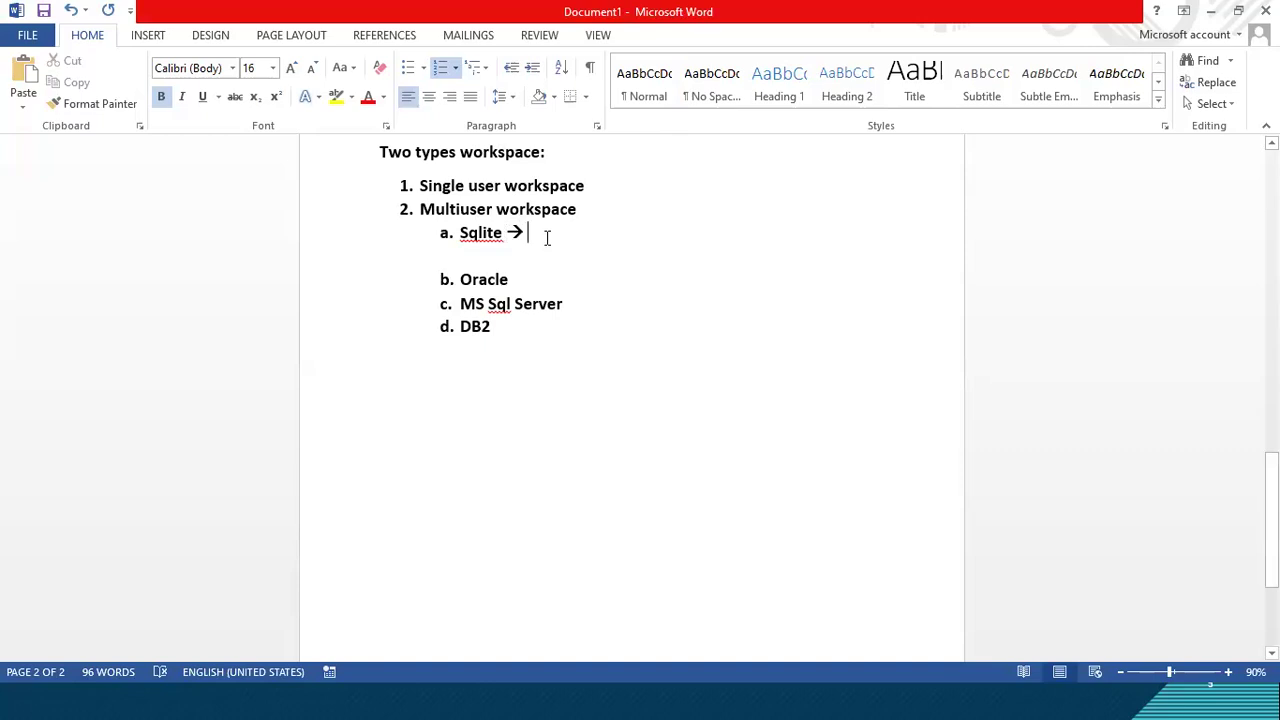
# Step: Add the note "learning purpose" after the arrow on the Sqlite line
pyautogui.write('T')
pyautogui.press('BackSpace')
pyautogui.write('learn')
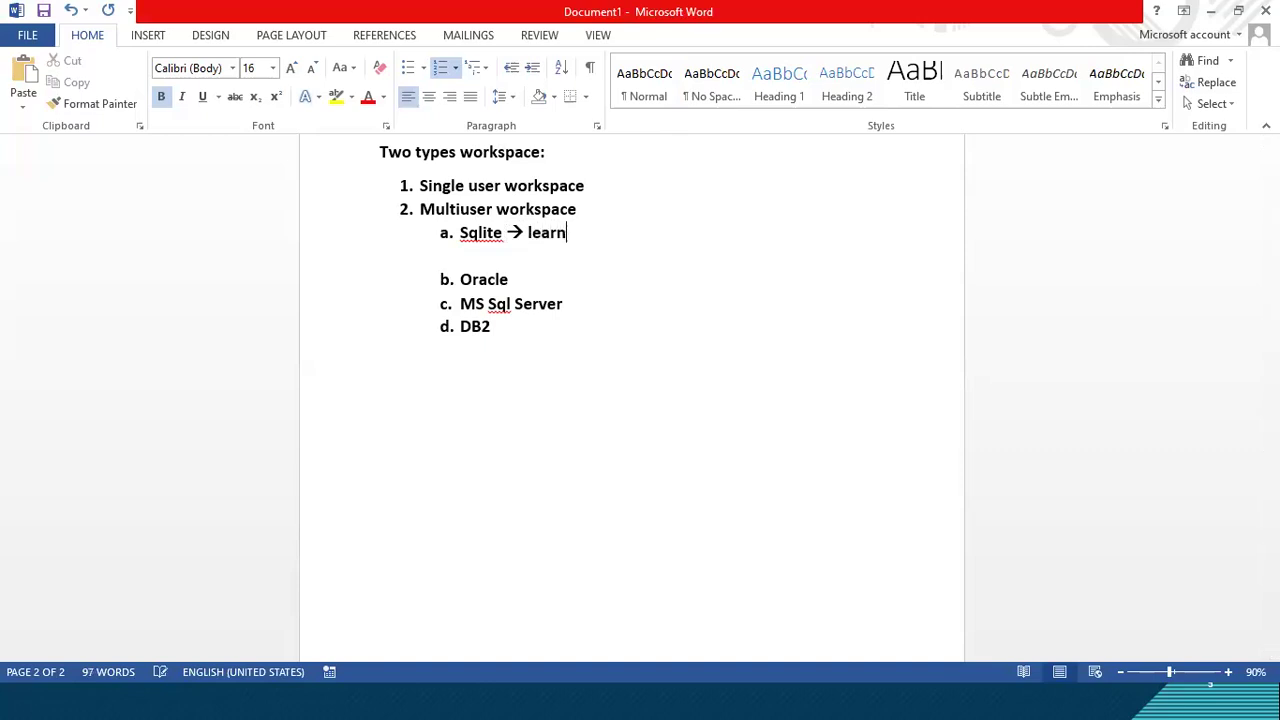
pyautogui.write('ing purpose')
# Step: Start a question below the workspace list with the text "Q) What type of repository"
pyautogui.click(401, 386)
pyautogui.write('Q) Whattype')
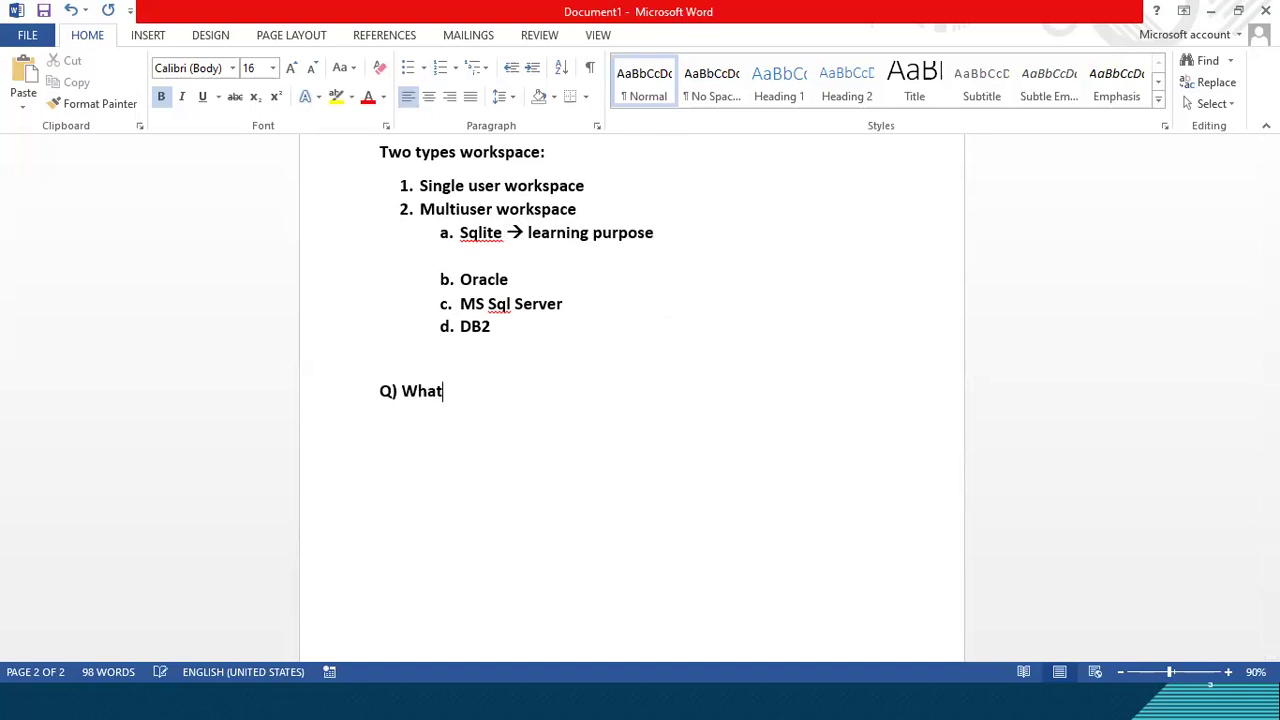
pyautogui.press('BackSpace')
pyautogui.press('BackSpace')
pyautogui.press('BackSpace')
pyautogui.press('BackSpace')
pyautogui.press('BackSpace')
pyautogui.write('type of ')
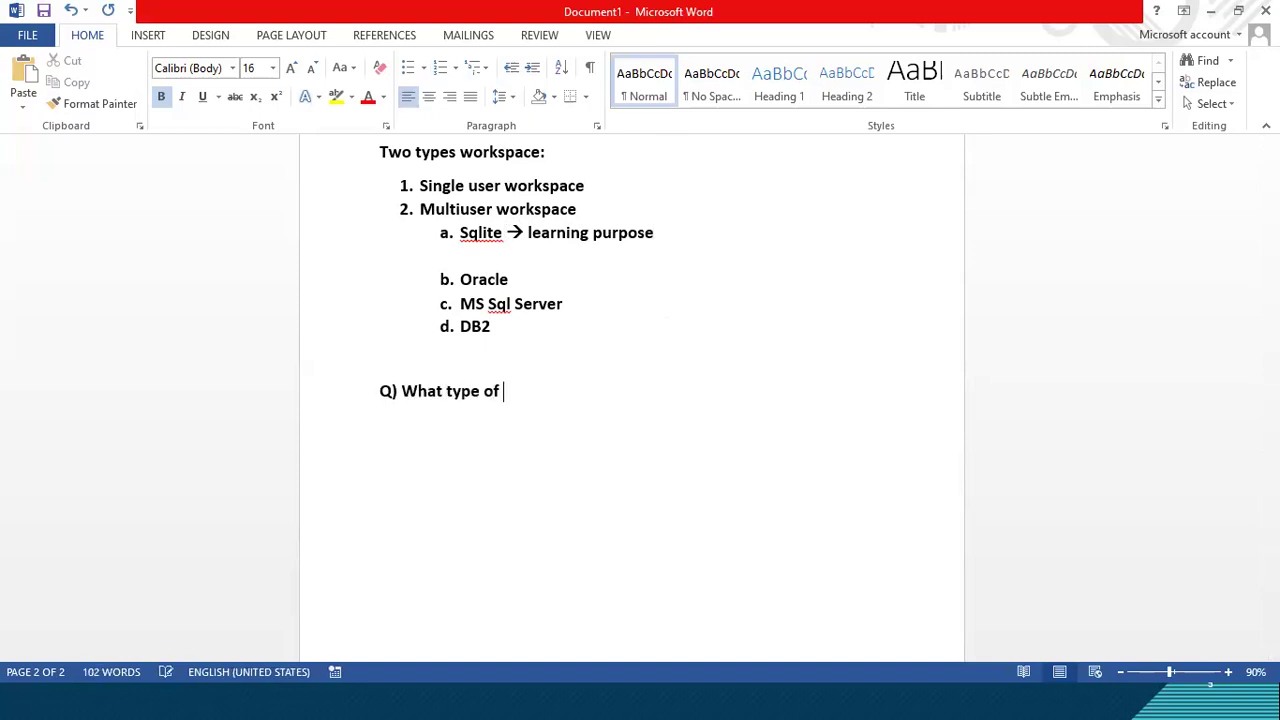
pyautogui.write('repository u')
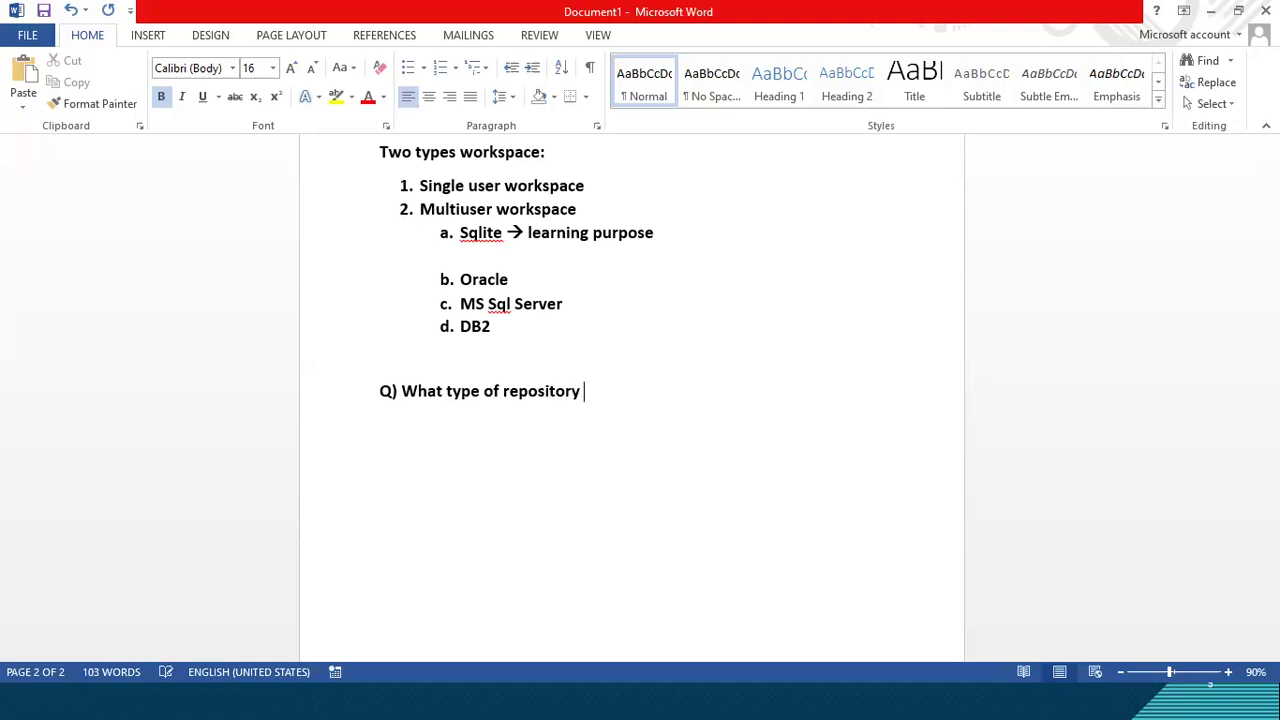
# Step: Complete the question with "using in your project?" and start a new line below it
pyautogui.press('BackSpace')
pyautogui.write('yo')
pyautogui.press('BackSpace')
pyautogui.press('BackSpace')
pyautogui.press('BackSpace')
pyautogui.write('y')
pyautogui.press('BackSpace')
pyautogui.write('using in your ')
pyautogui.write('r')
pyautogui.press('BackSpace')
pyautogui.write('proje')
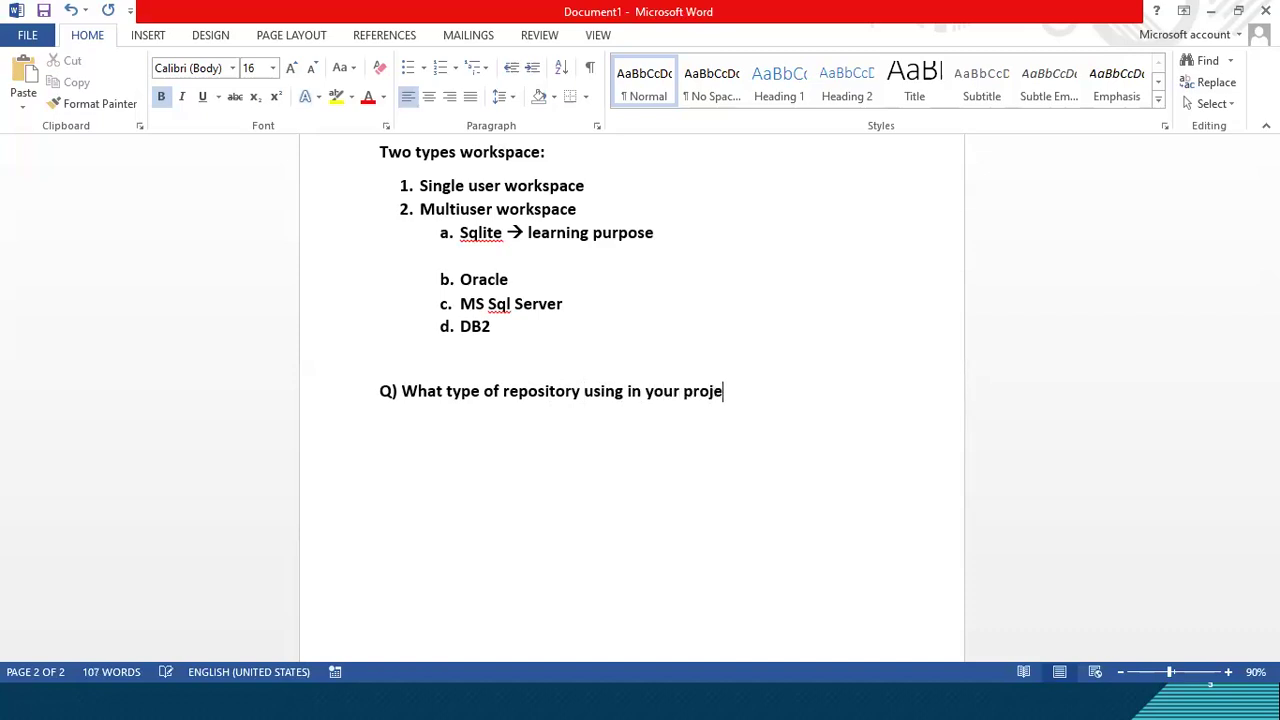
pyautogui.write('ct?')
pyautogui.press('Return')
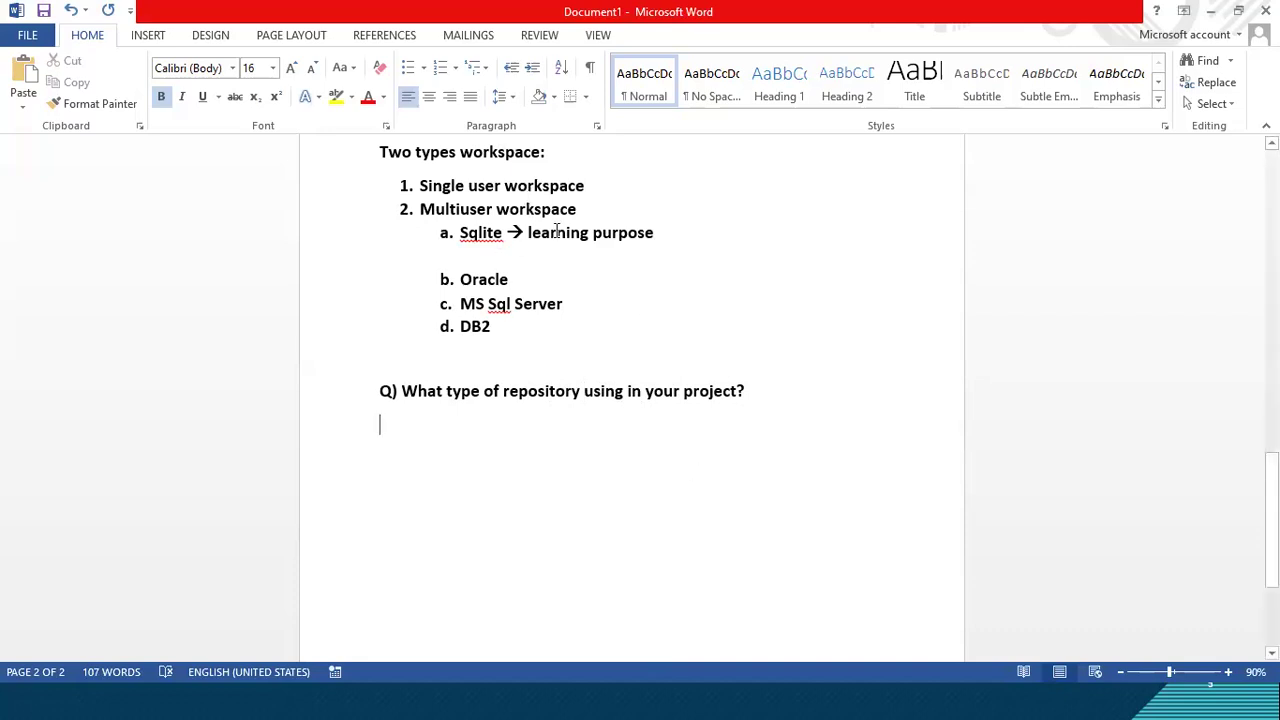
# Step: Examine the Sqlite learning note and the Oracle, MS Sql Server and DB2 entries in the multiuser sublist
pyautogui.moveTo(508, 232); pyautogui.dragTo(674, 232)
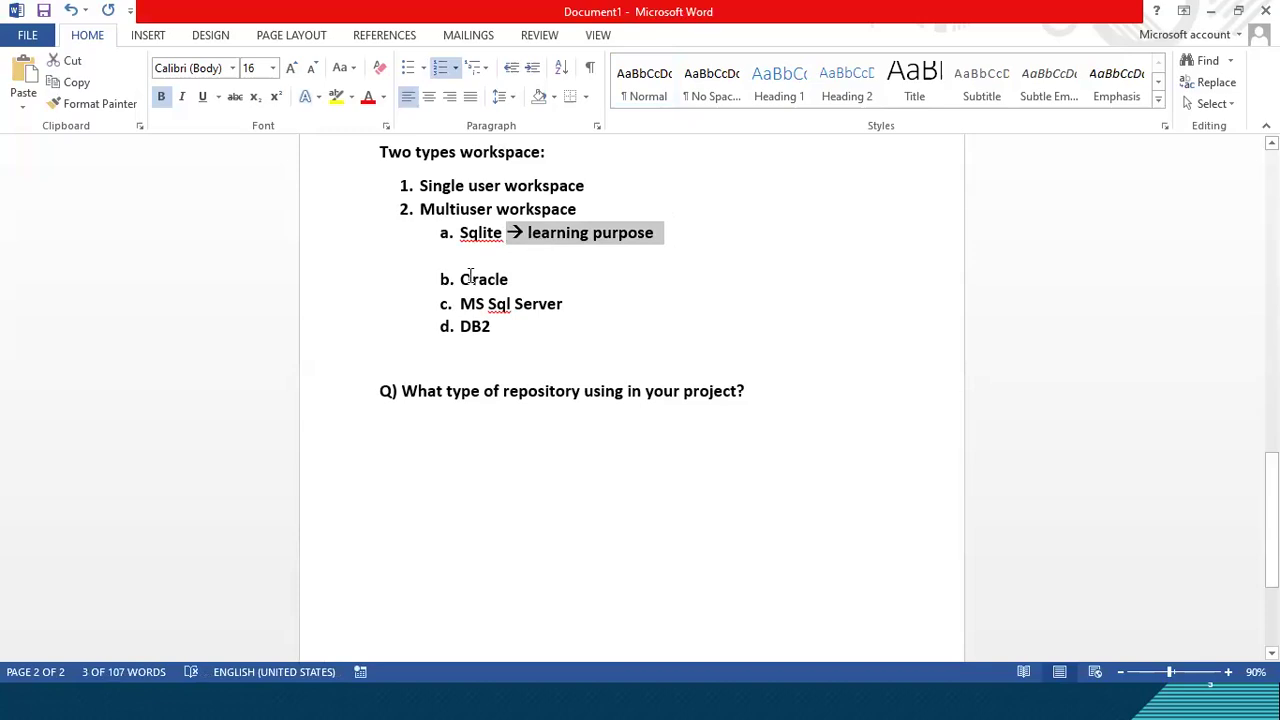
pyautogui.moveTo(466, 279); pyautogui.dragTo(497, 326)
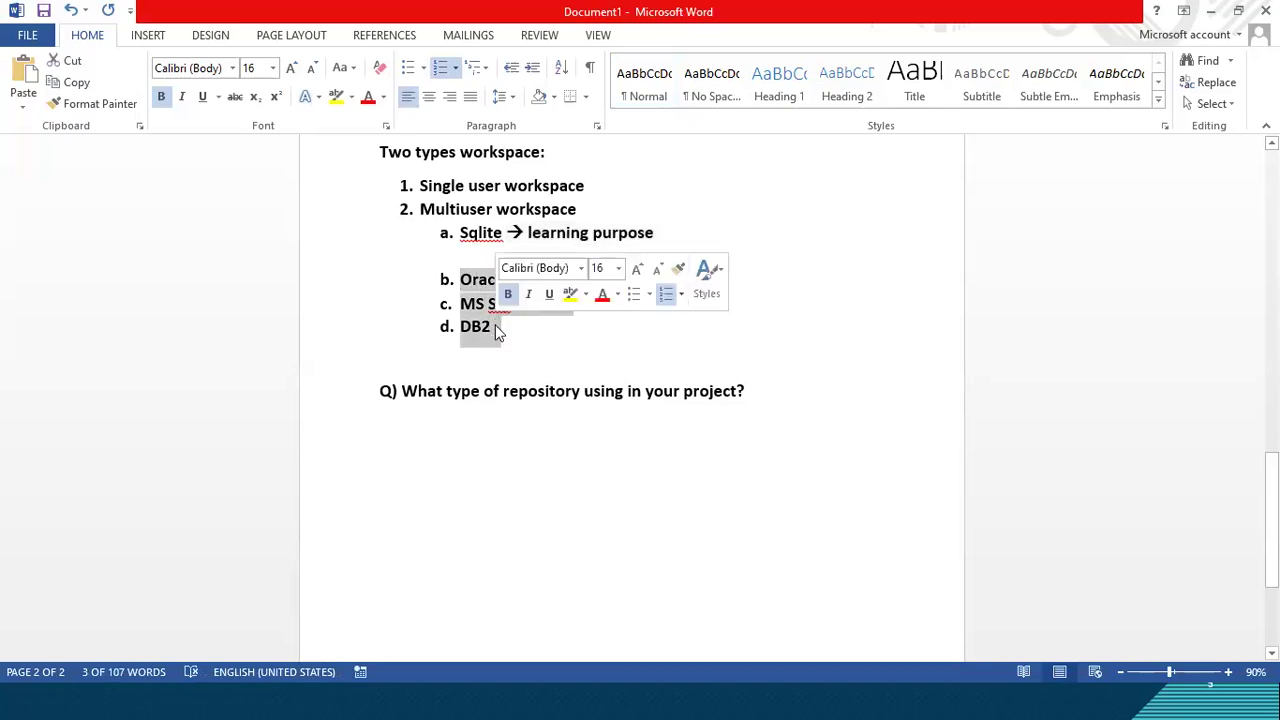
pyautogui.click(497, 326)
pyautogui.click(578, 427)
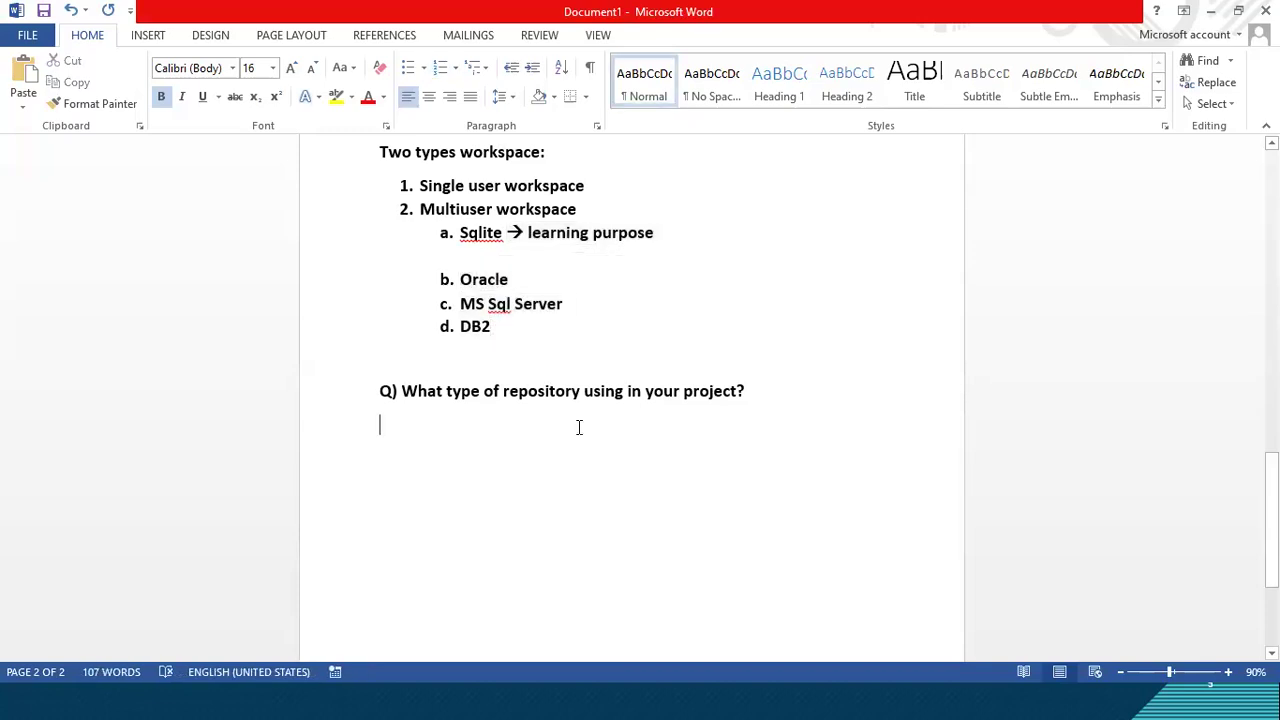
pyautogui.moveTo(460, 279); pyautogui.dragTo(458, 328)
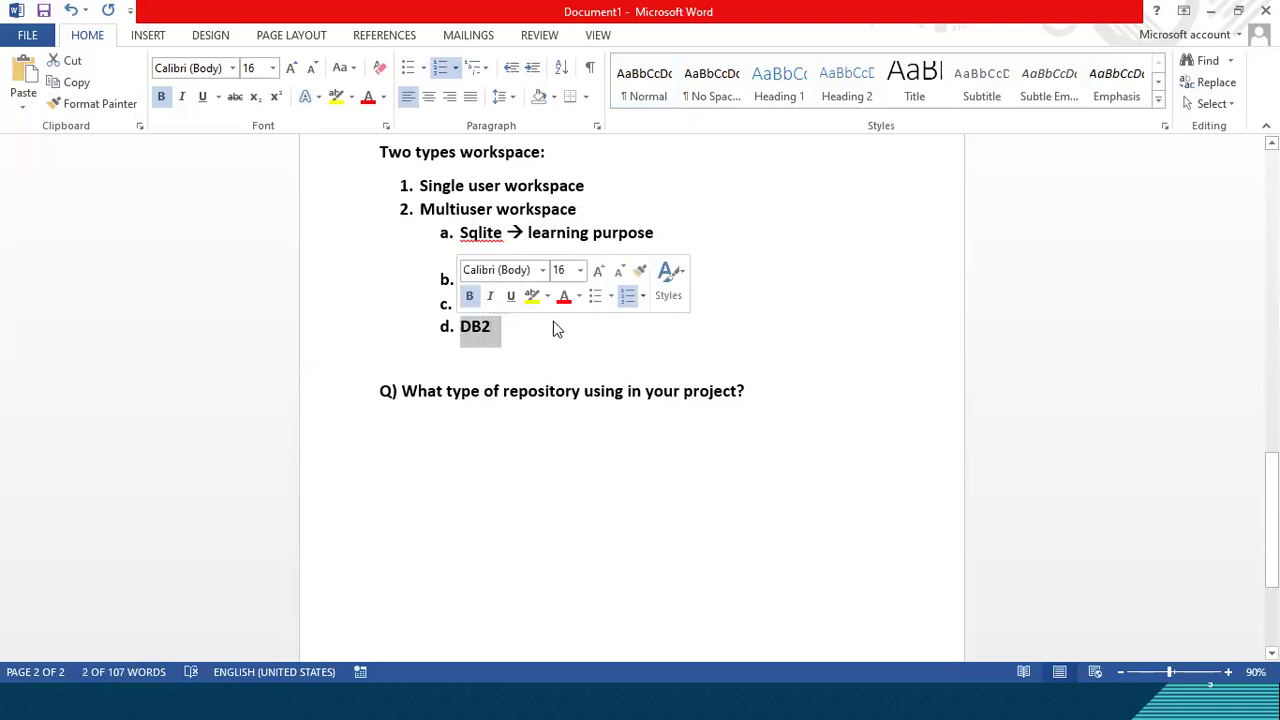
pyautogui.click(546, 334)
pyautogui.moveTo(463, 279); pyautogui.dragTo(511, 327)
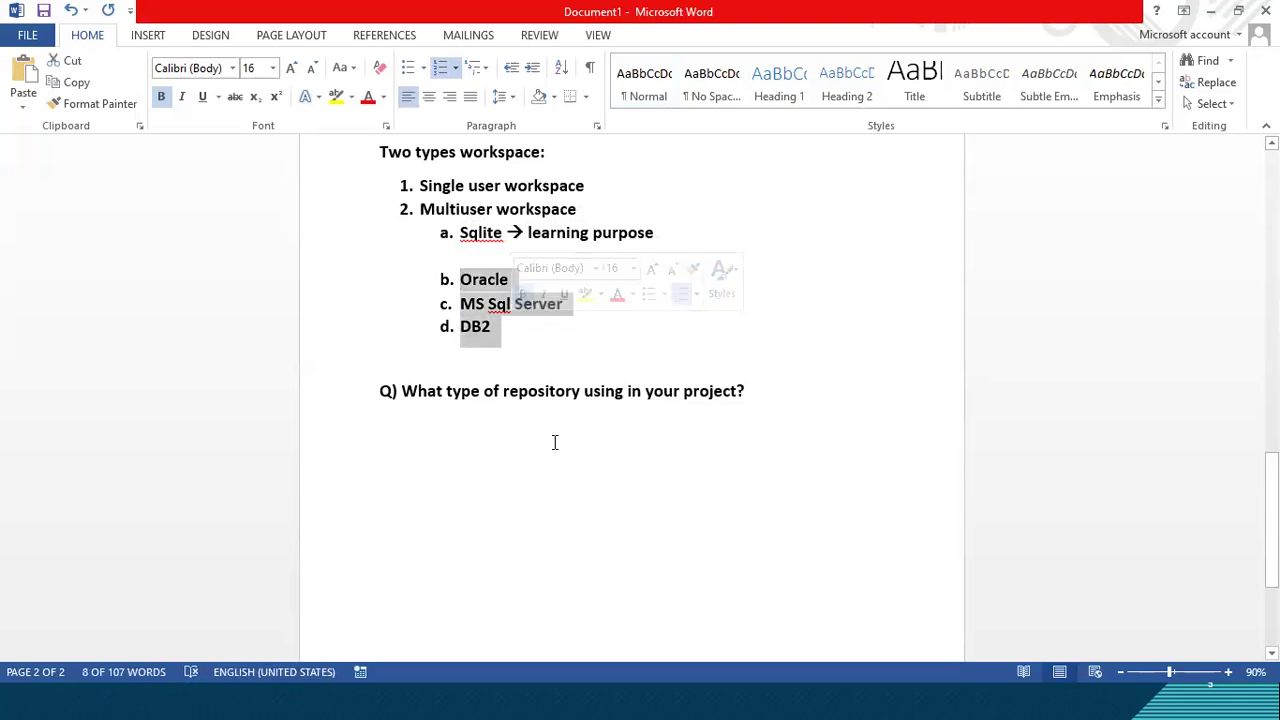
# Step: Switch to Tosca Commander and set the common repository type of the new workspace to Oracle
pyautogui.hotkey('alt', 'Tab')
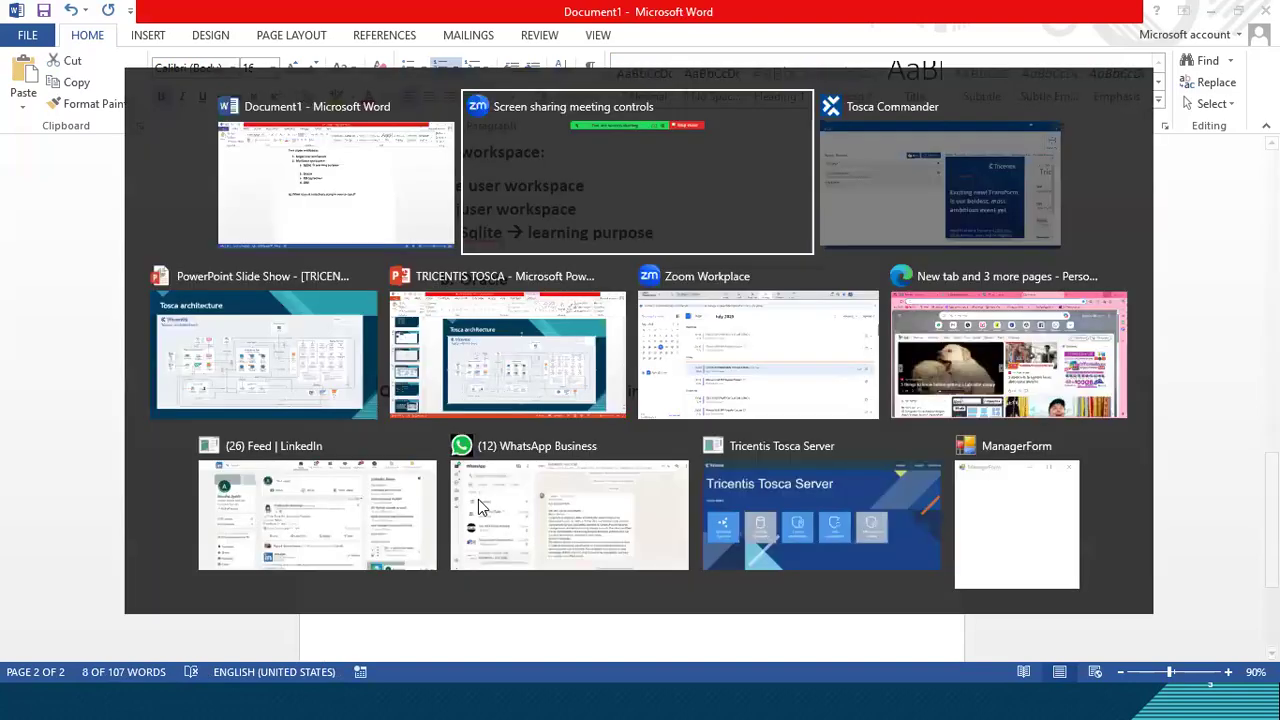
pyautogui.hotkey('alt', 'Tab')
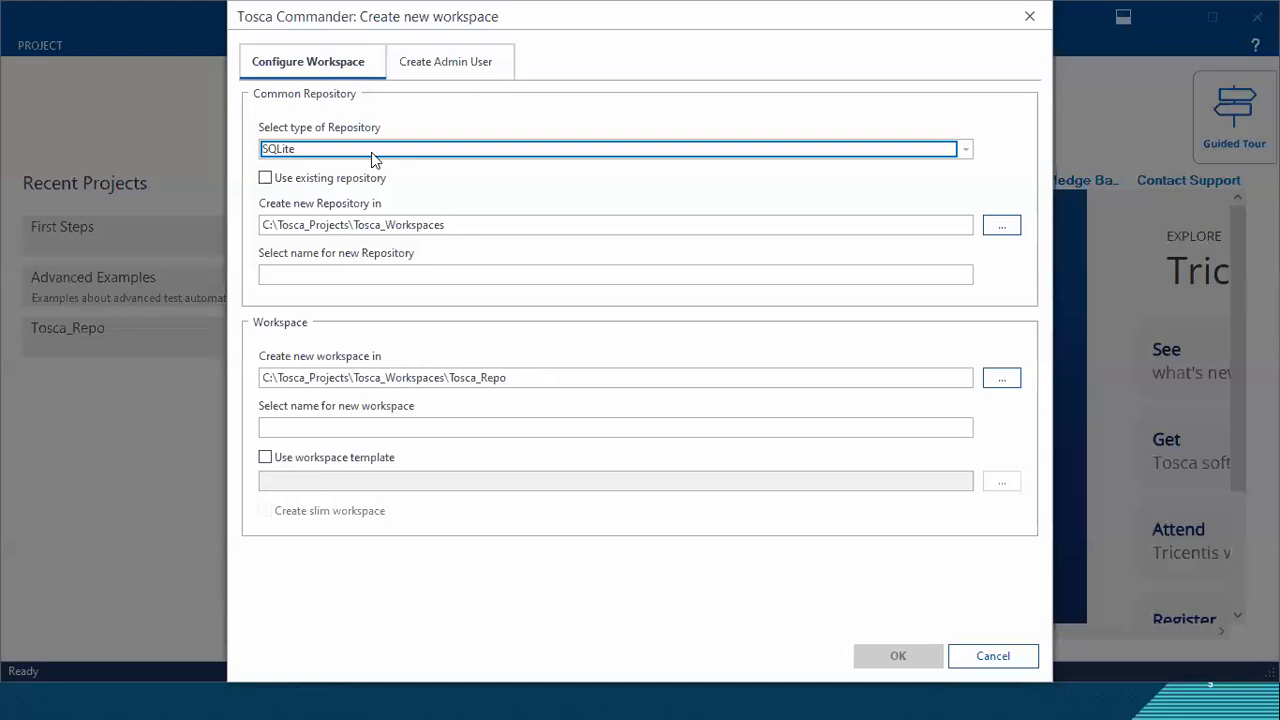
pyautogui.click(362, 150)
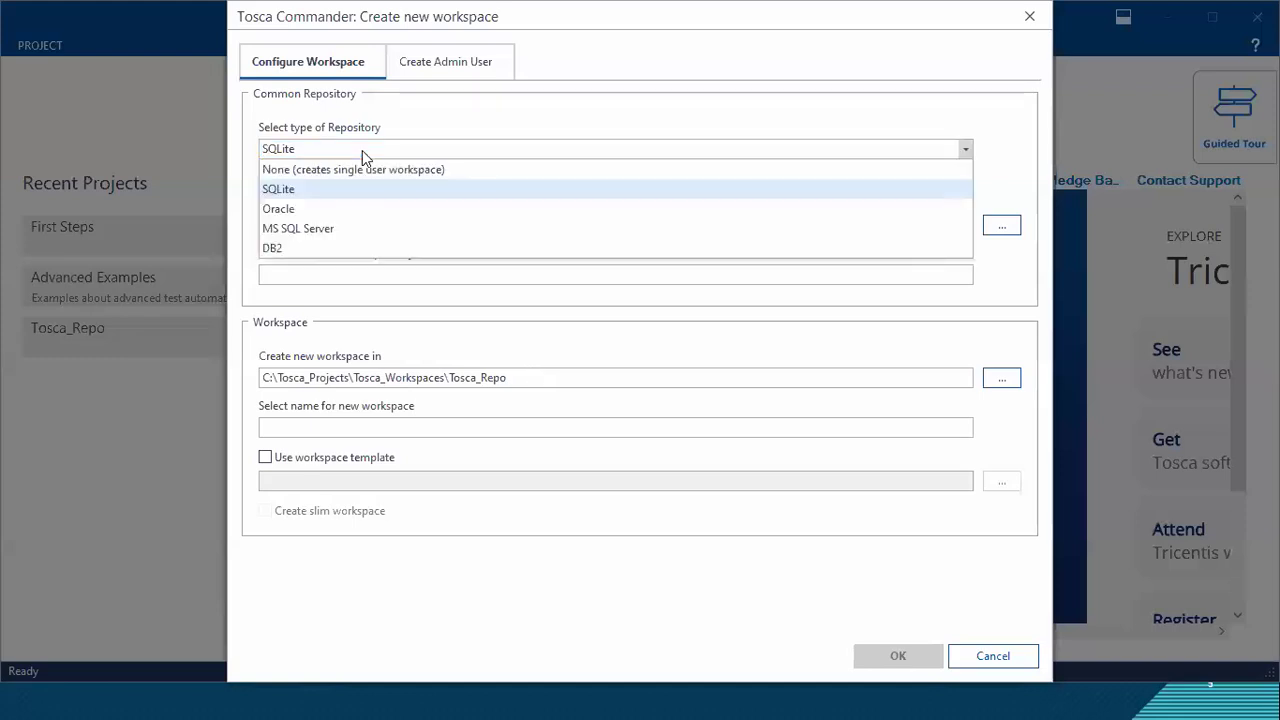
pyautogui.click(335, 216)
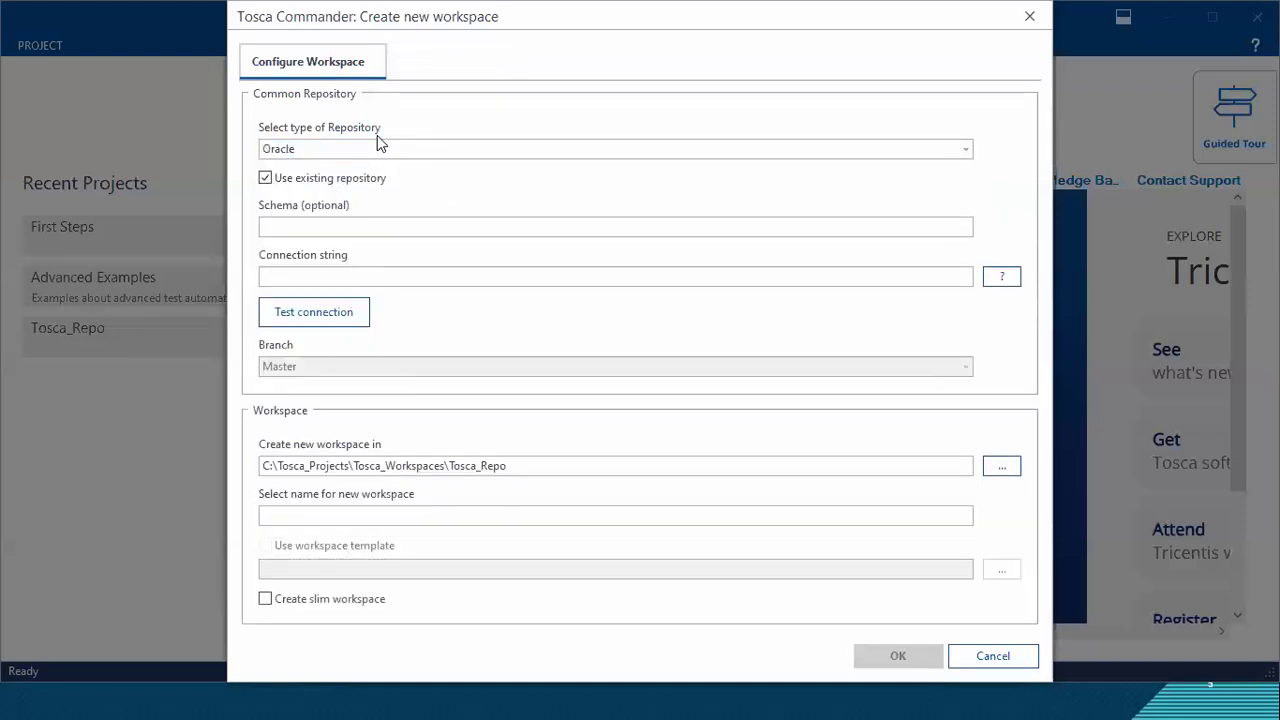
# Step: Compare the Oracle workspace settings with the use of an existing repository turned on and off
pyautogui.click(265, 179)
pyautogui.click(265, 179)
pyautogui.click(265, 179)
pyautogui.click(265, 179)
pyautogui.click(265, 179)
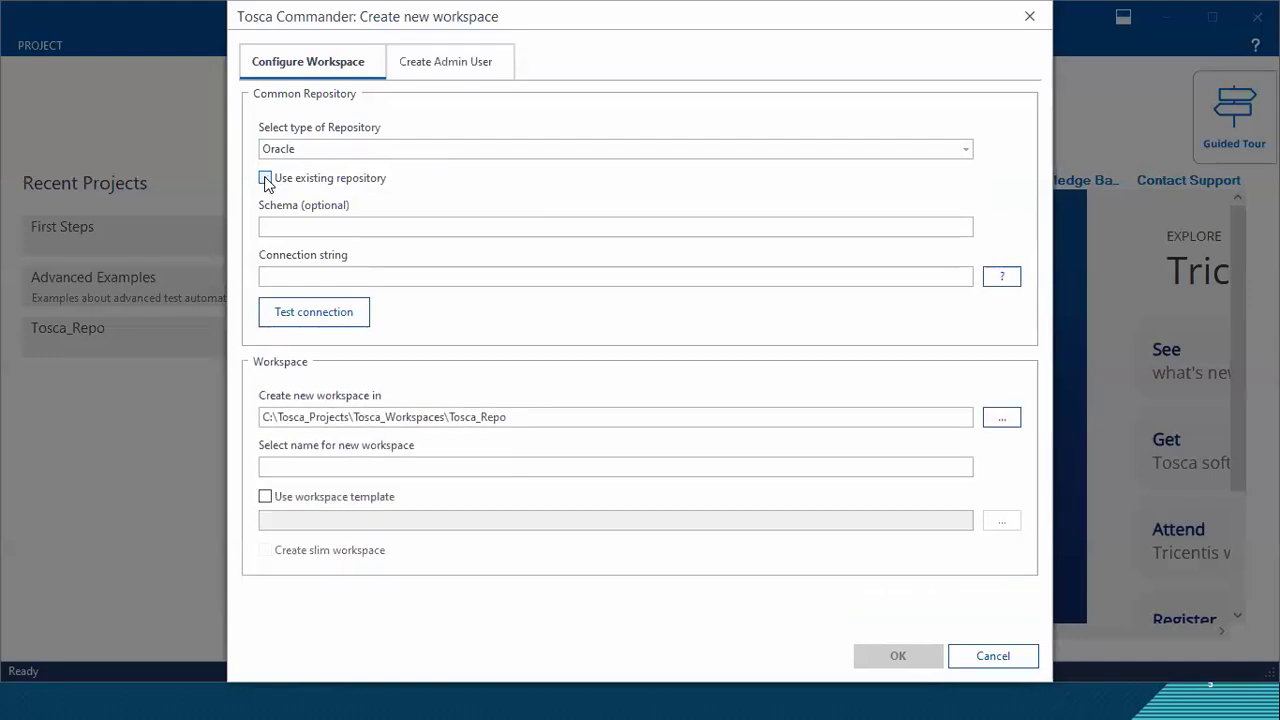
pyautogui.click(265, 179)
pyautogui.hotkey('ctrl', '2')
pyautogui.moveTo(255, 168)
pyautogui.mouseDown()
pyautogui.moveTo(392, 177)
pyautogui.moveTo(399, 192)
pyautogui.mouseUp()
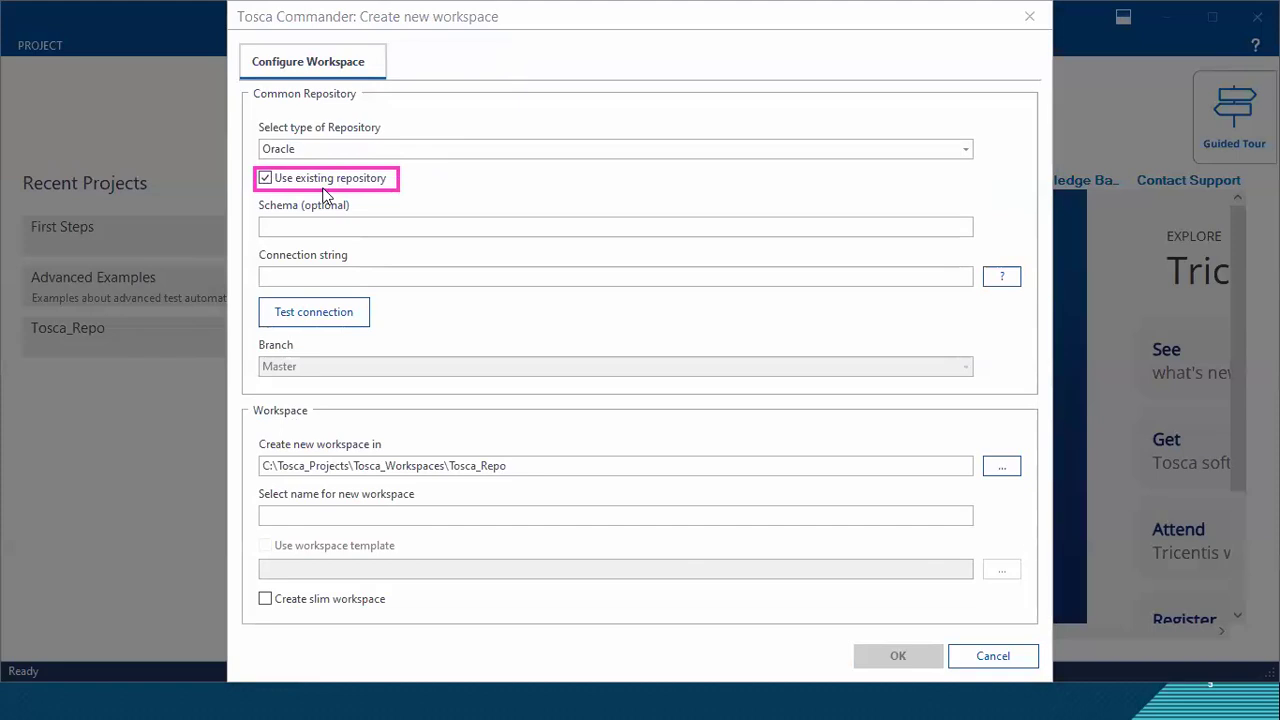
pyautogui.click(265, 179)
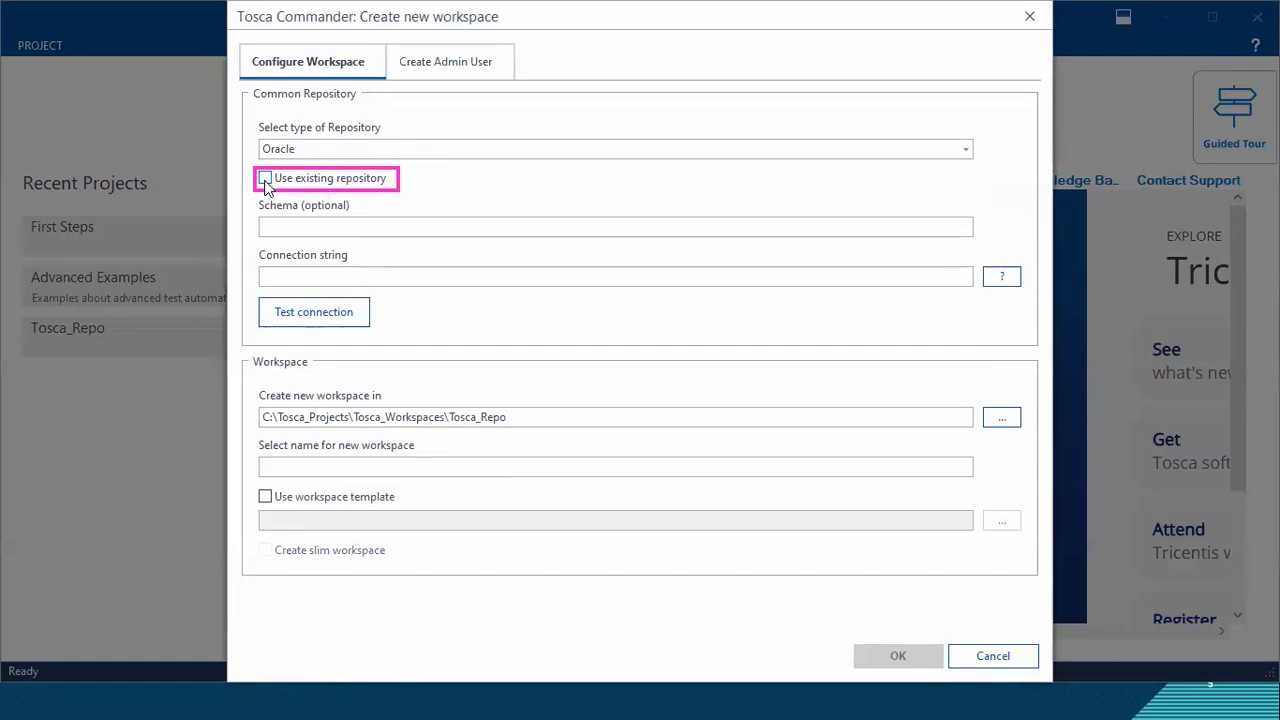
pyautogui.click(265, 179)
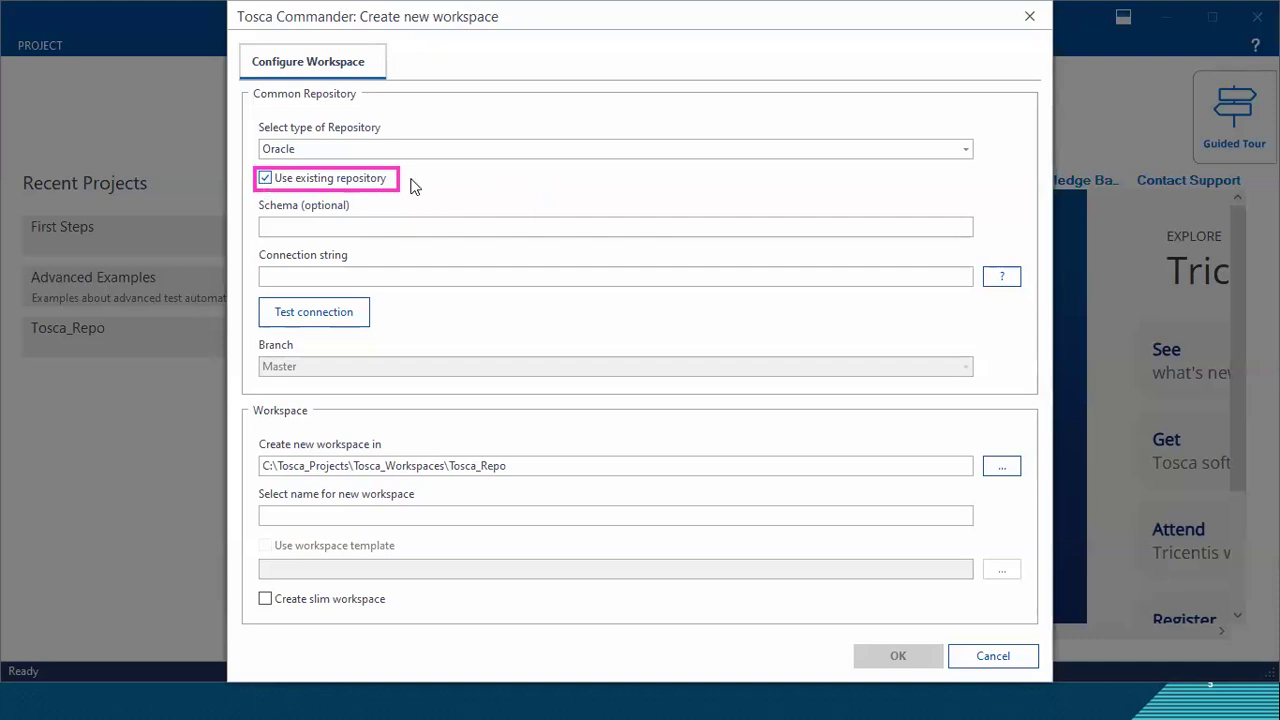
pyautogui.click(265, 179)
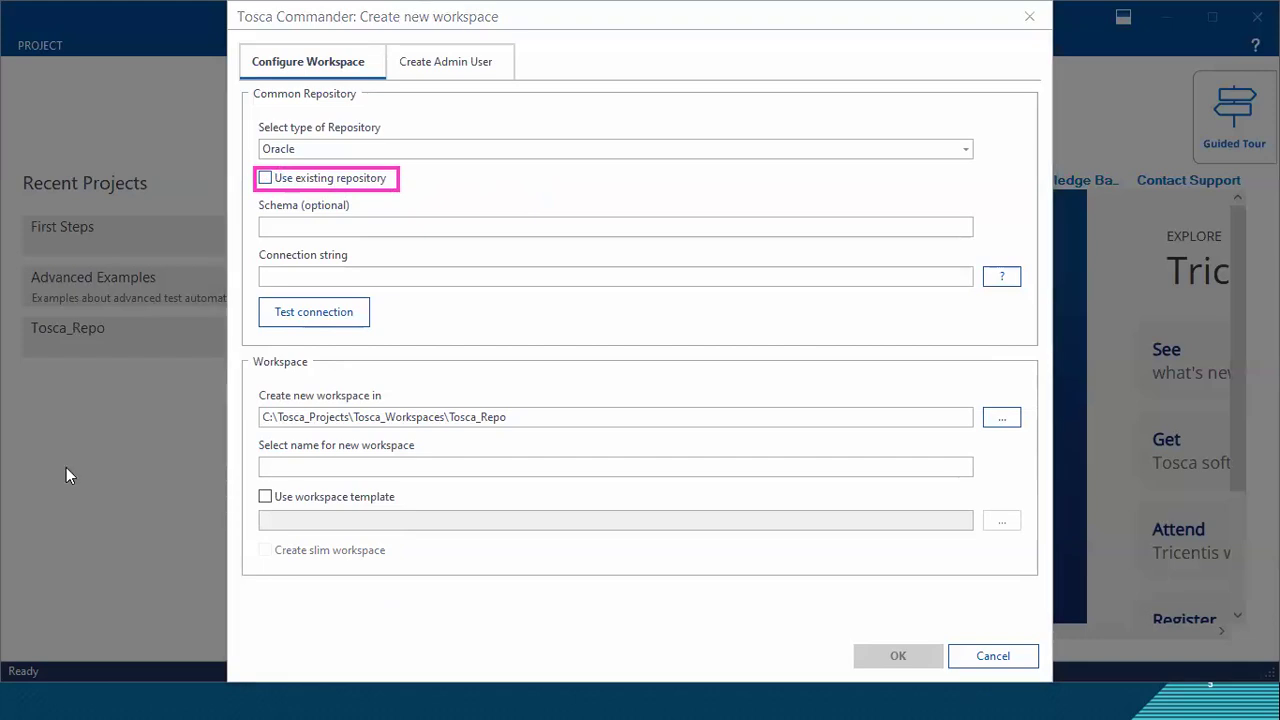
pyautogui.click(351, 152)
pyautogui.click(351, 155)
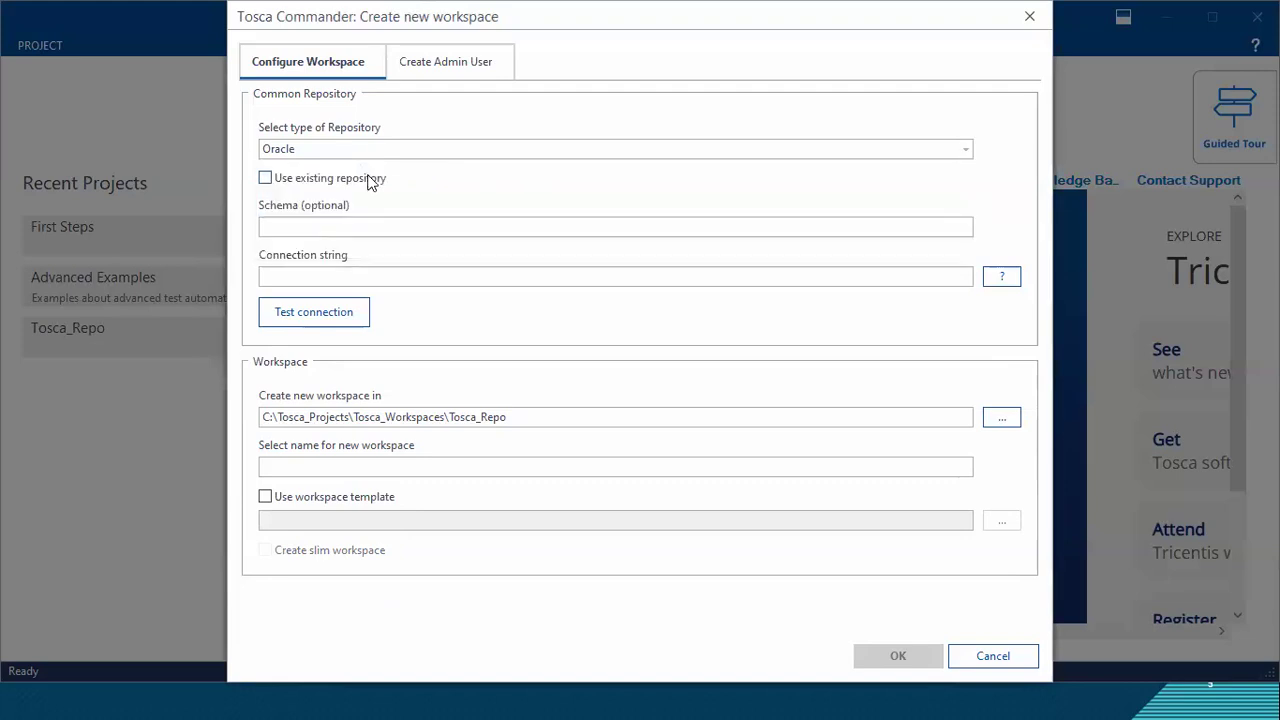
pyautogui.click(369, 180)
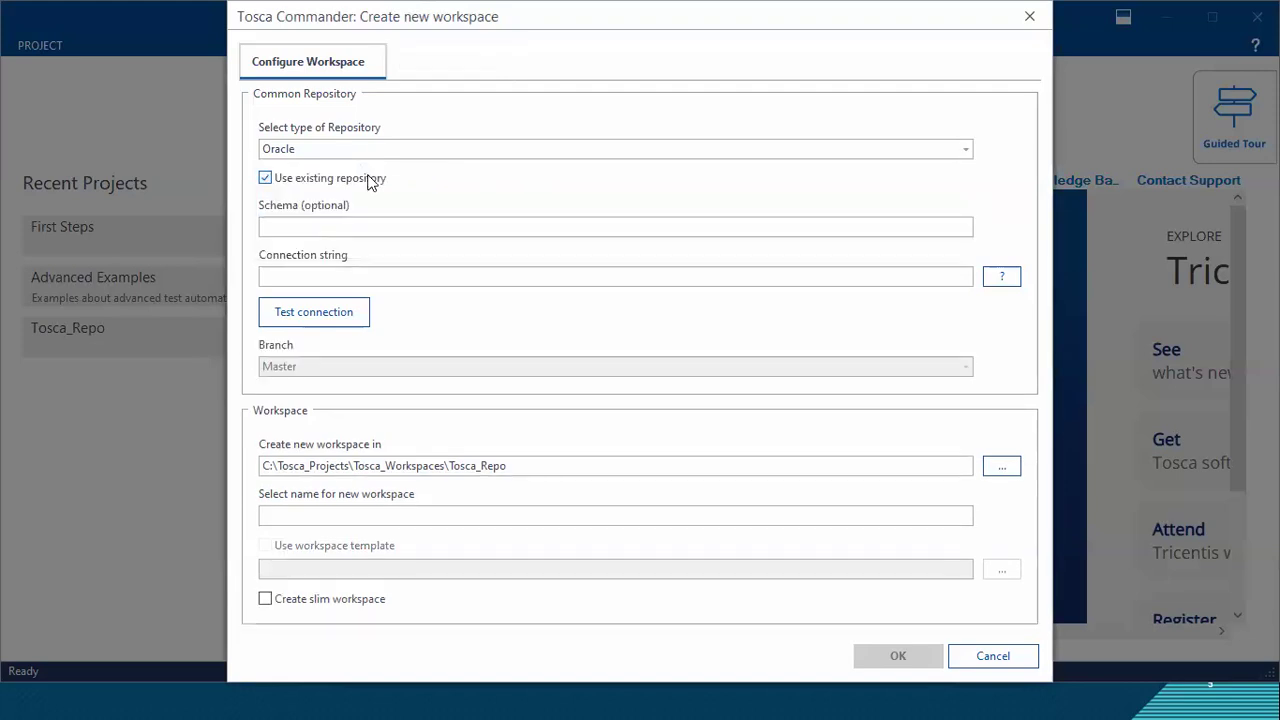
pyautogui.click(369, 180)
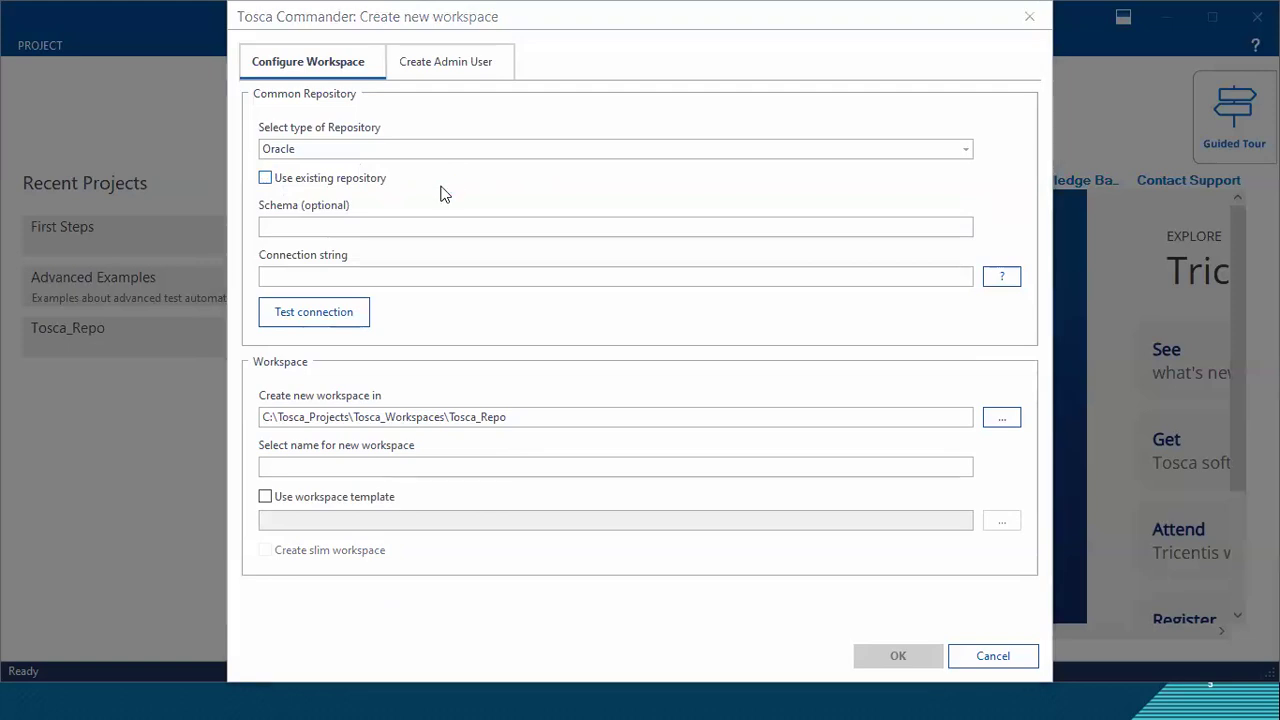
# Step: Set the common repository type to MS SQL Server and fill the connection string with the template "Server=;Database=;Uid=;Pwd=;"
pyautogui.click(408, 150)
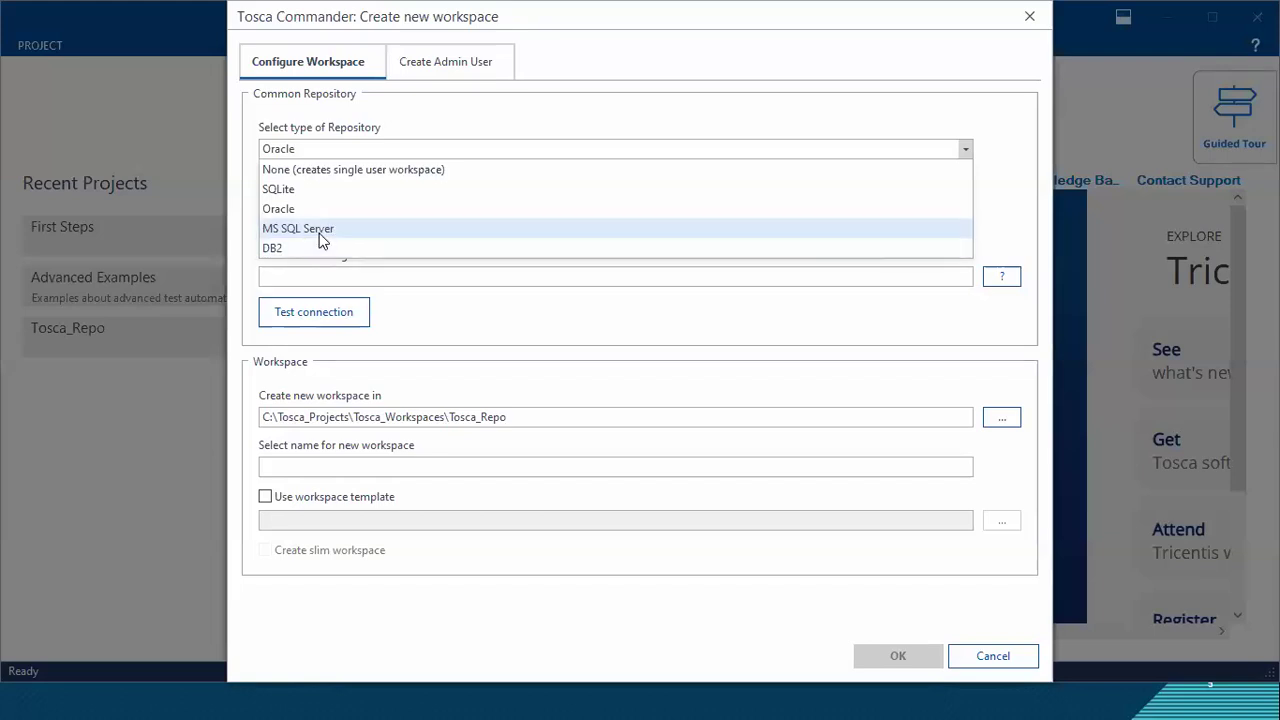
pyautogui.click(323, 230)
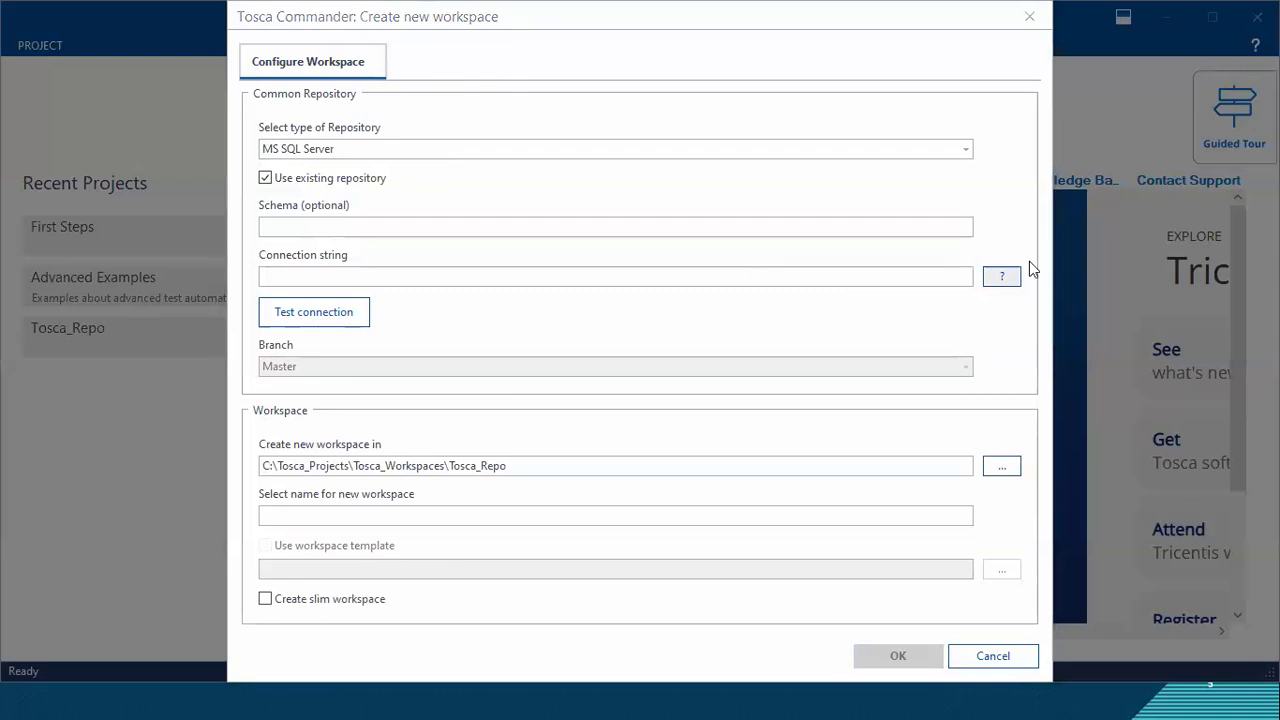
pyautogui.click(1003, 276)
pyautogui.moveTo(425, 276); pyautogui.dragTo(253, 279)
pyautogui.click(436, 276)
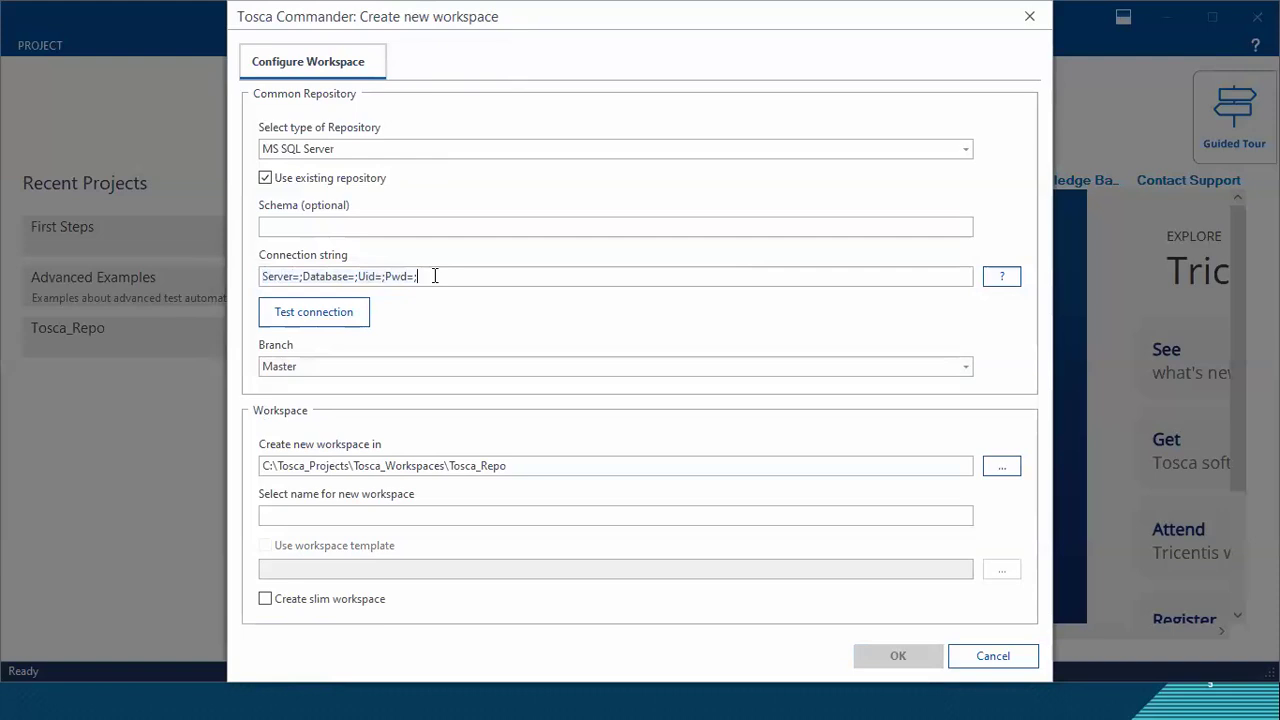
pyautogui.moveTo(420, 276); pyautogui.dragTo(260, 277)
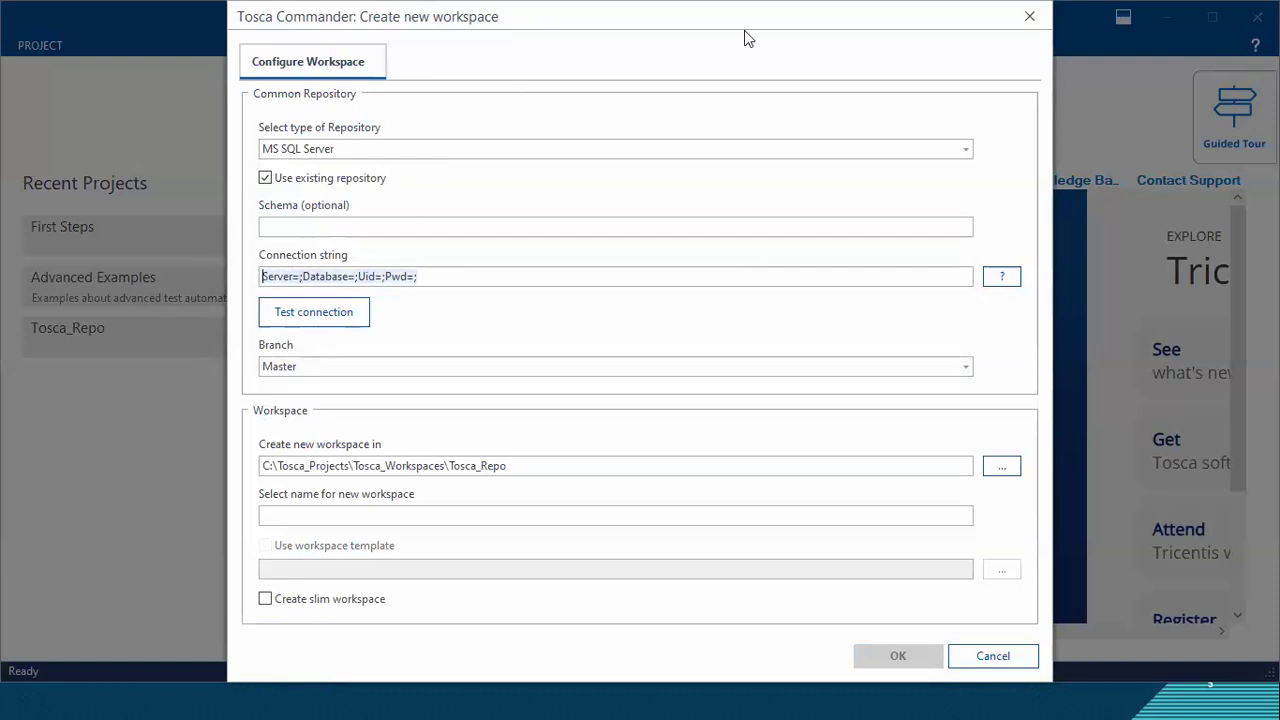
# Step: Test the MS SQL Server repository connection with the template connection string and close the message that follows
pyautogui.moveTo(660, 29); pyautogui.dragTo(596, 32)
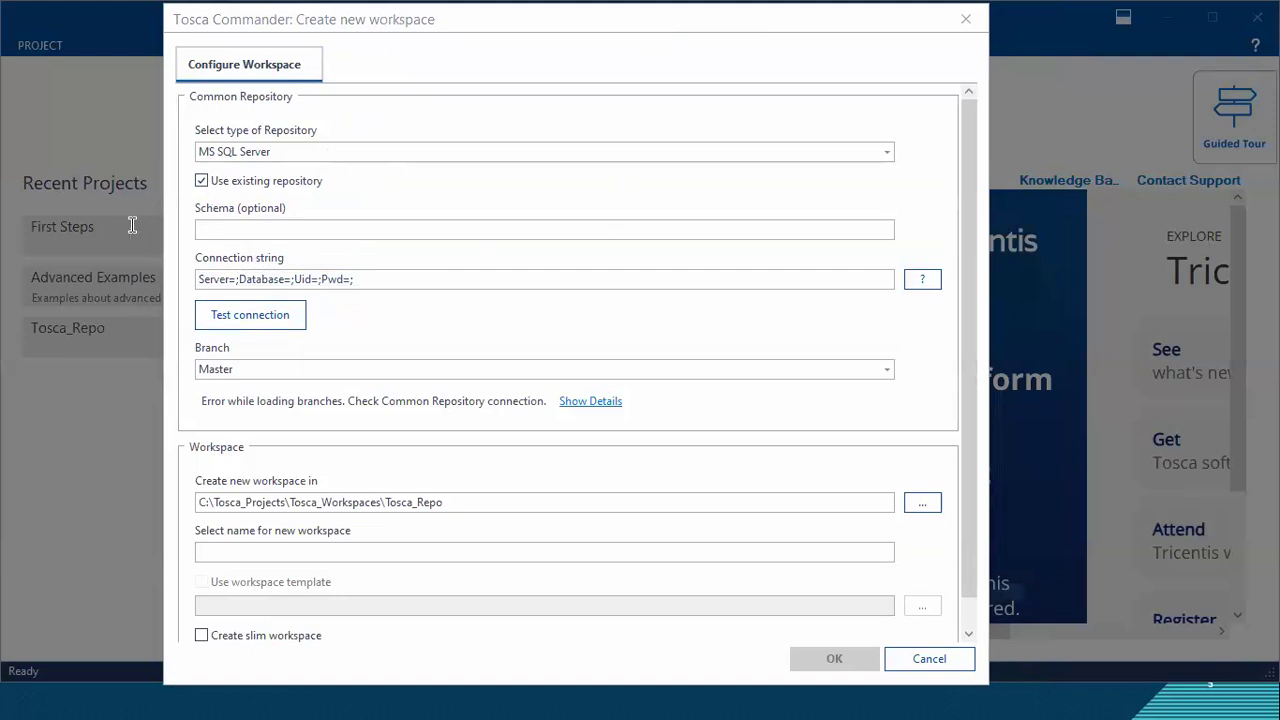
pyautogui.click(301, 259)
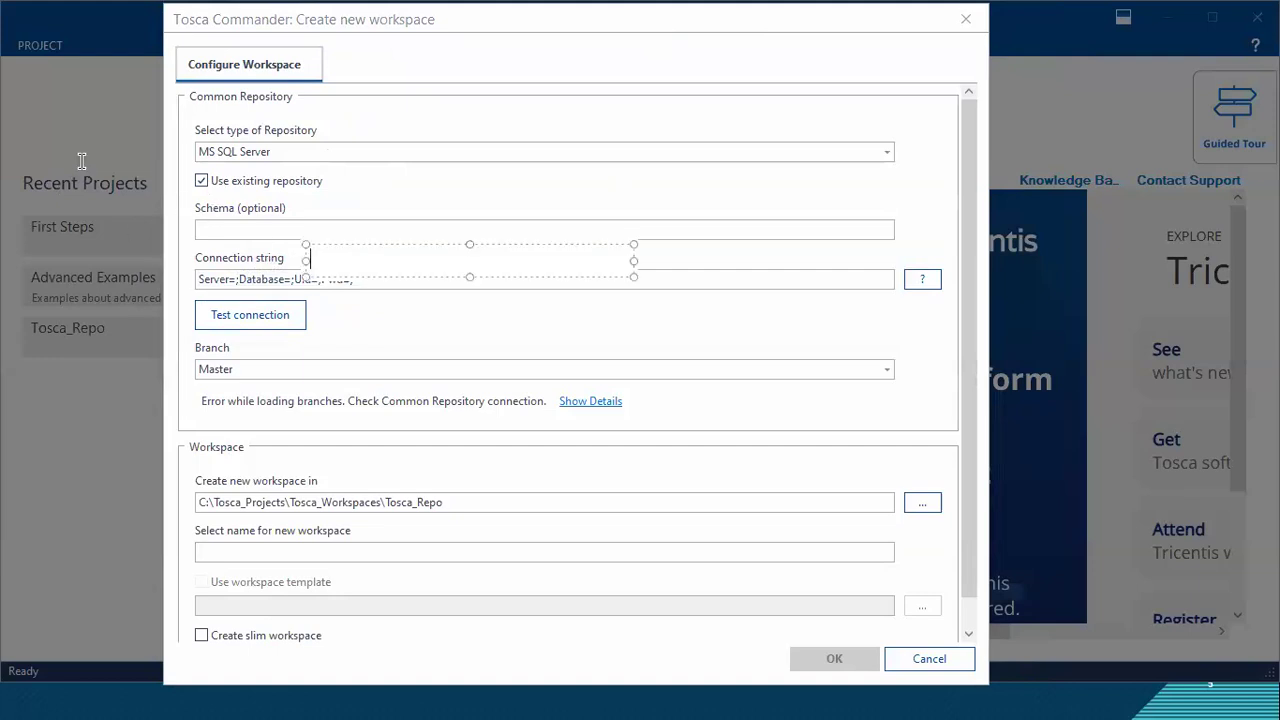
pyautogui.click(461, 347)
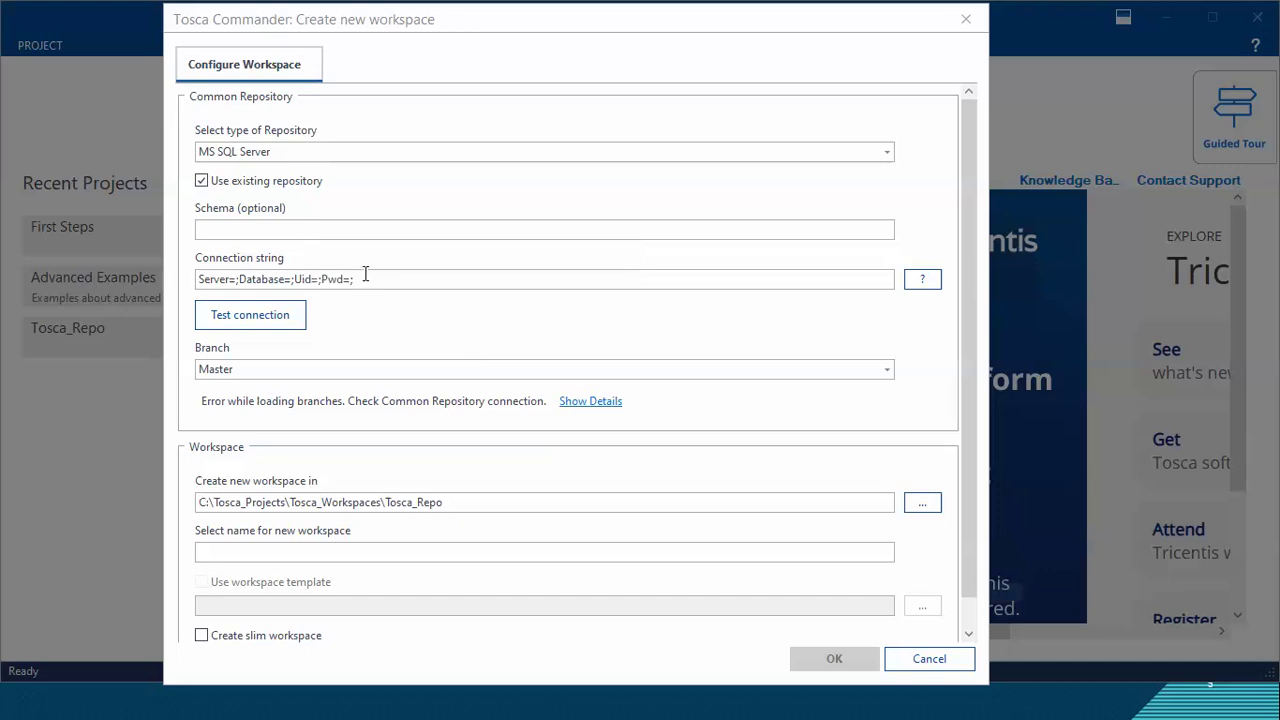
pyautogui.click(274, 314)
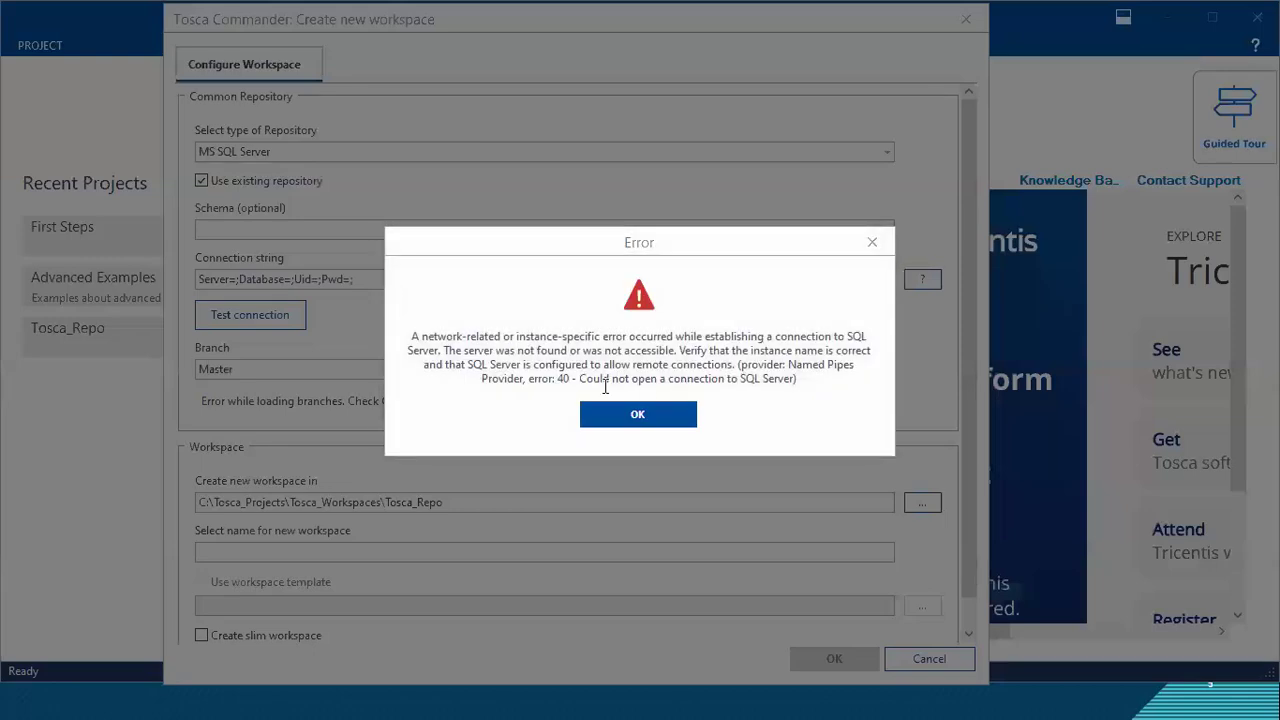
pyautogui.click(650, 421)
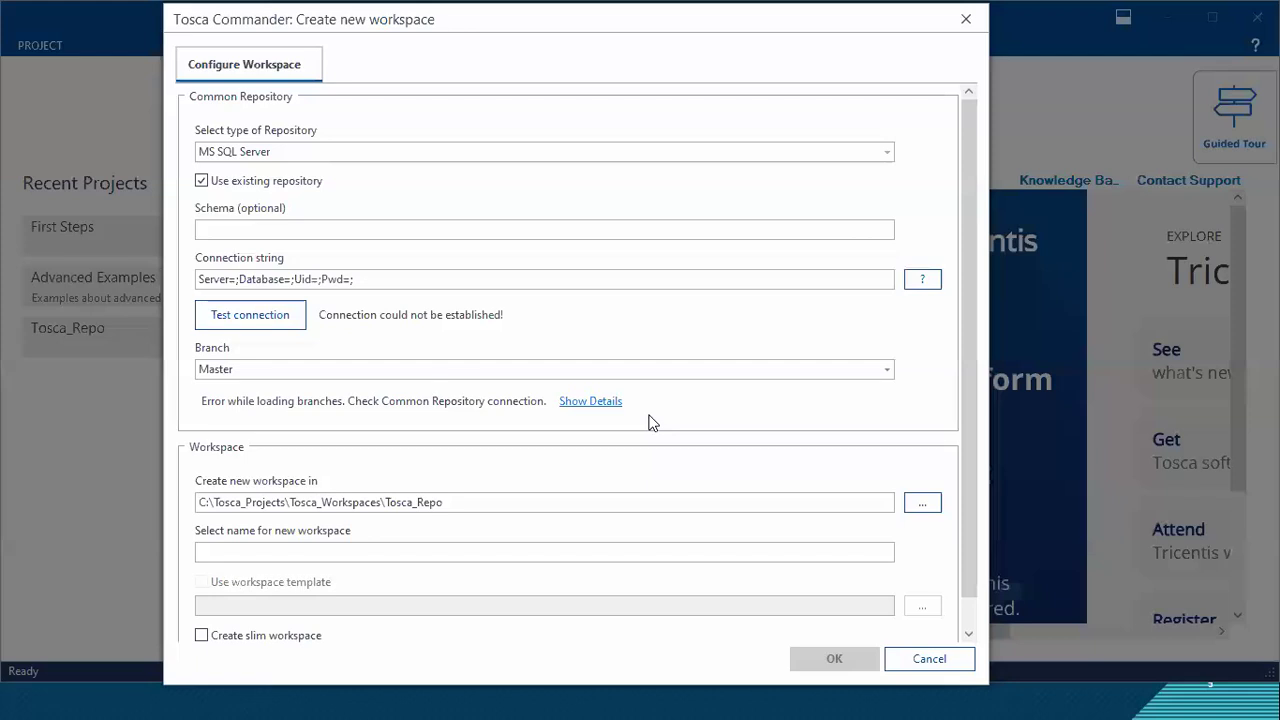
# Step: Examine the connection test result and the template connection string of the MS SQL Server repository
pyautogui.click(342, 313)
pyautogui.moveTo(418, 318); pyautogui.dragTo(517, 320)
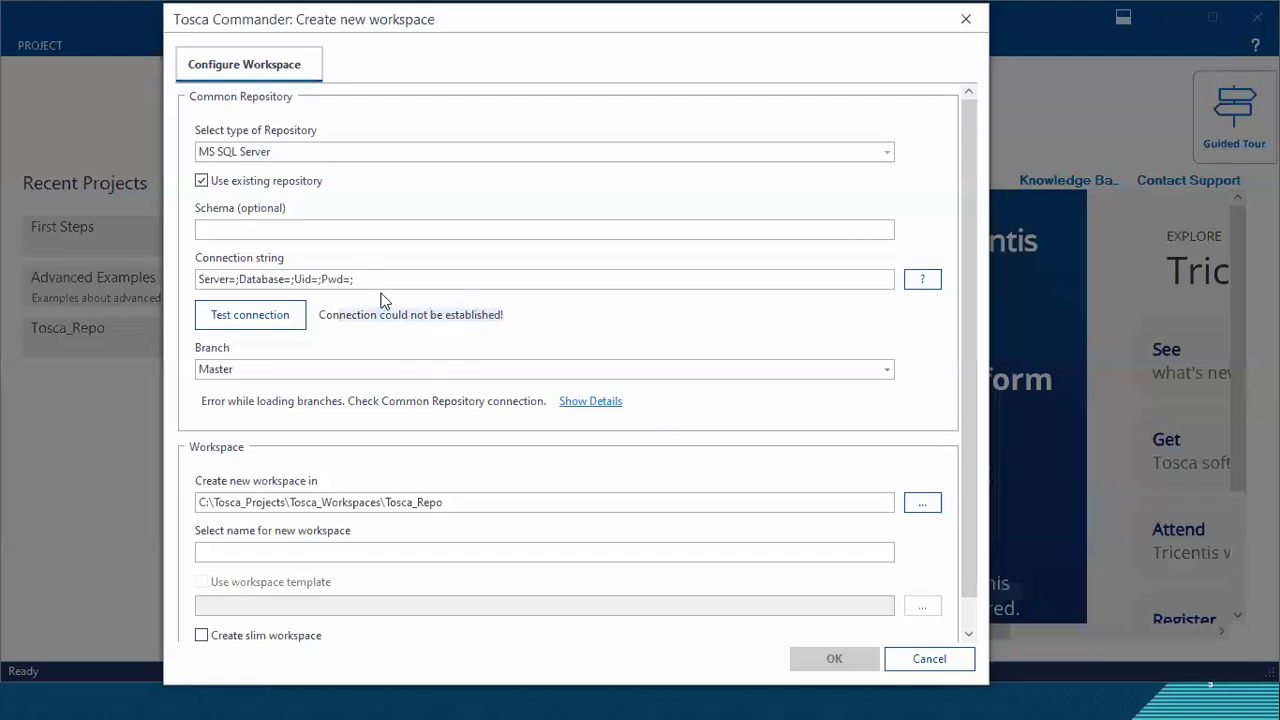
pyautogui.moveTo(356, 280); pyautogui.dragTo(167, 270)
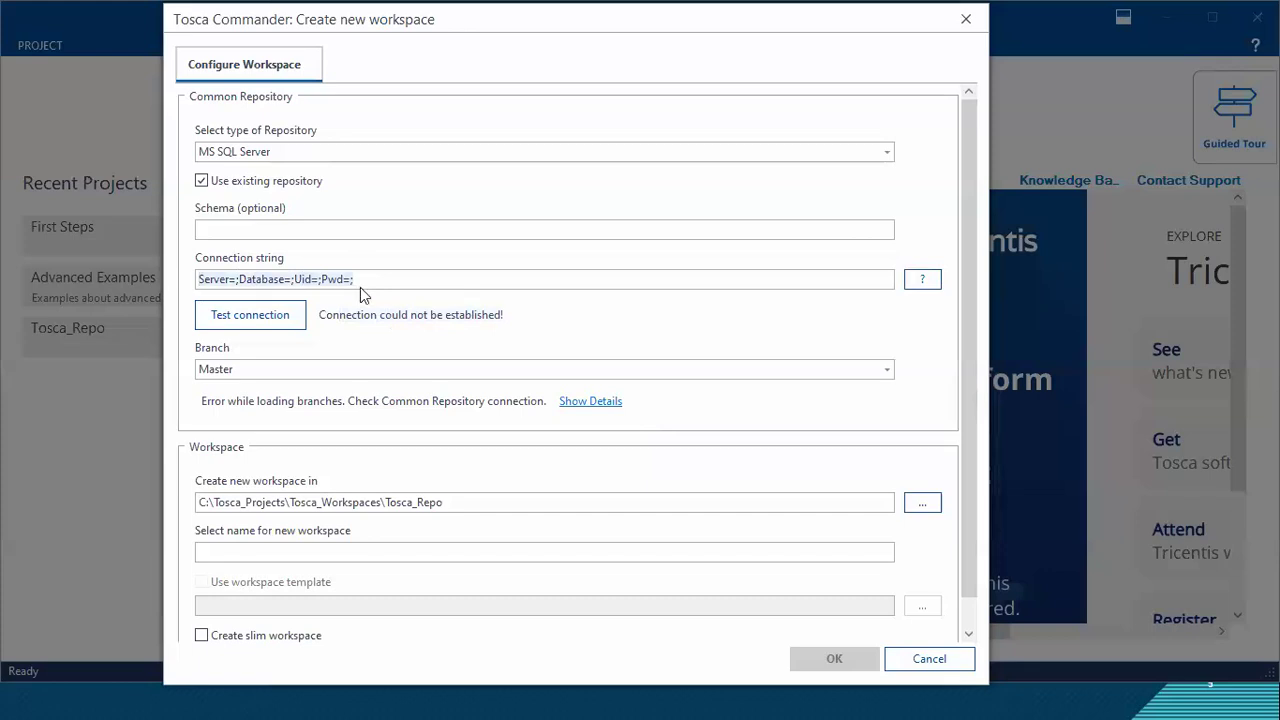
pyautogui.moveTo(412, 284); pyautogui.dragTo(203, 279)
pyautogui.click(341, 270)
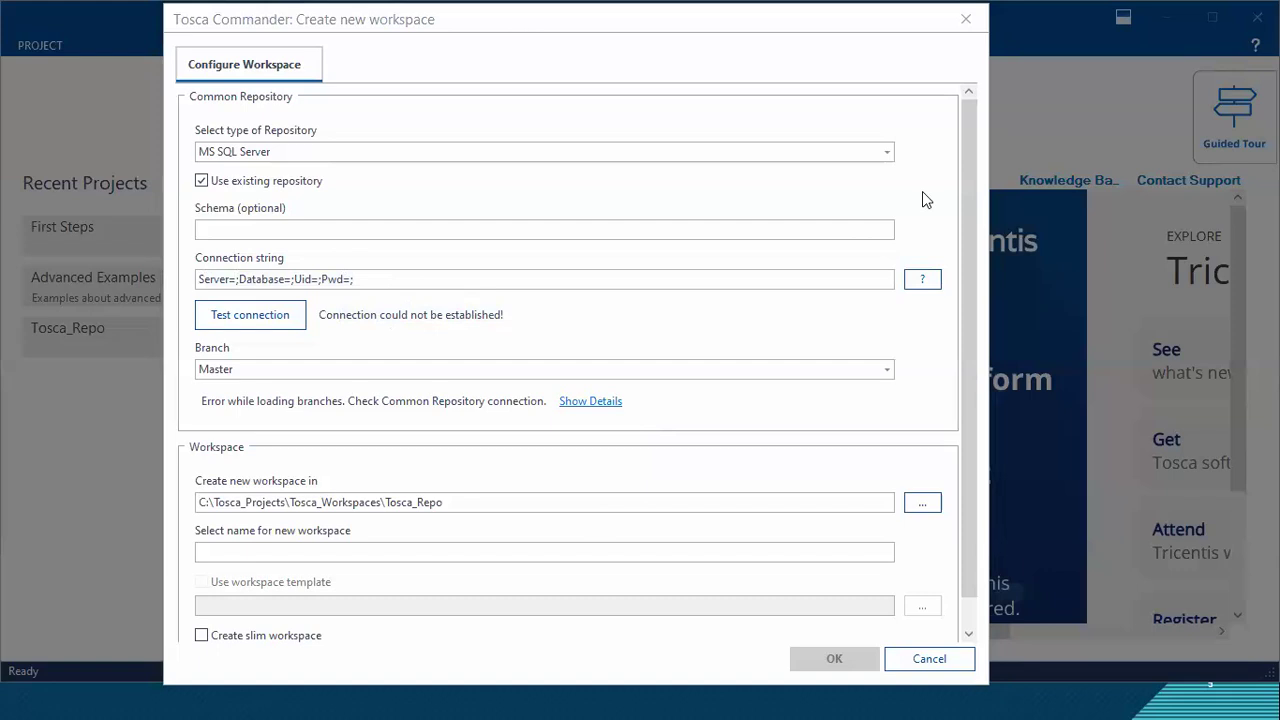
pyautogui.press('XF86AudioRaiseVolume')
pyautogui.click(671, 203)
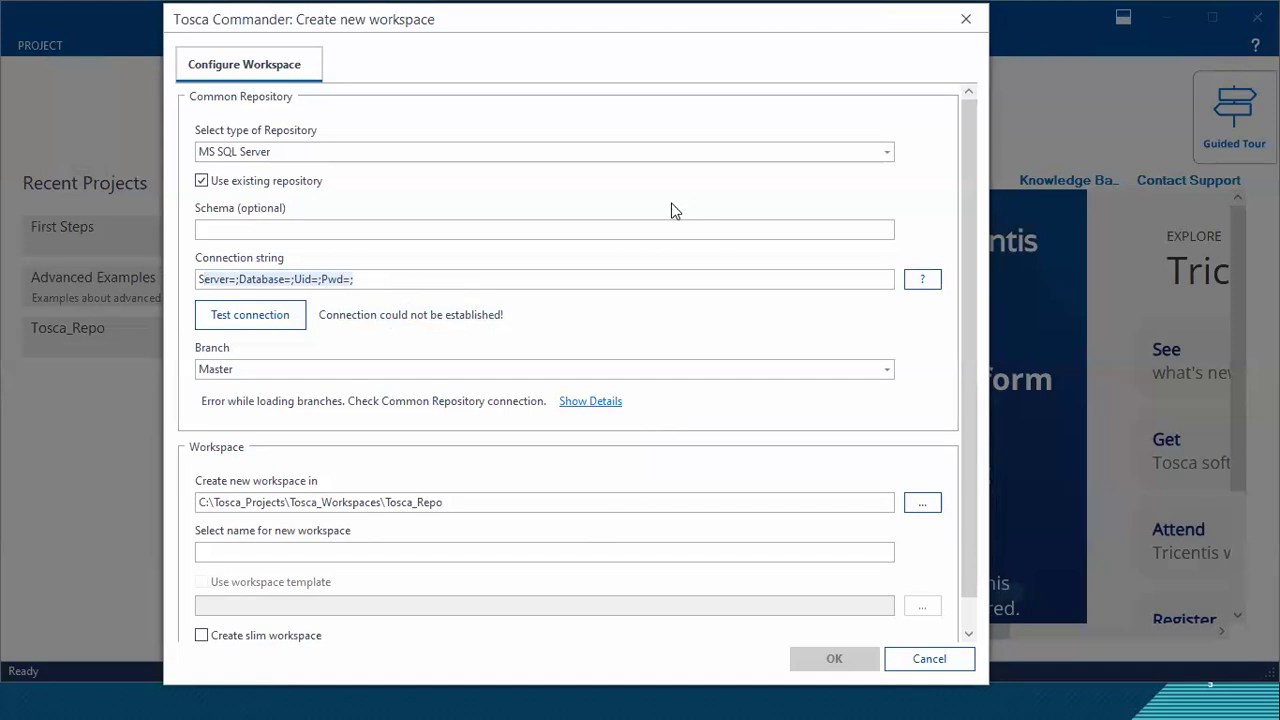
pyautogui.click(637, 161)
pyautogui.click(636, 157)
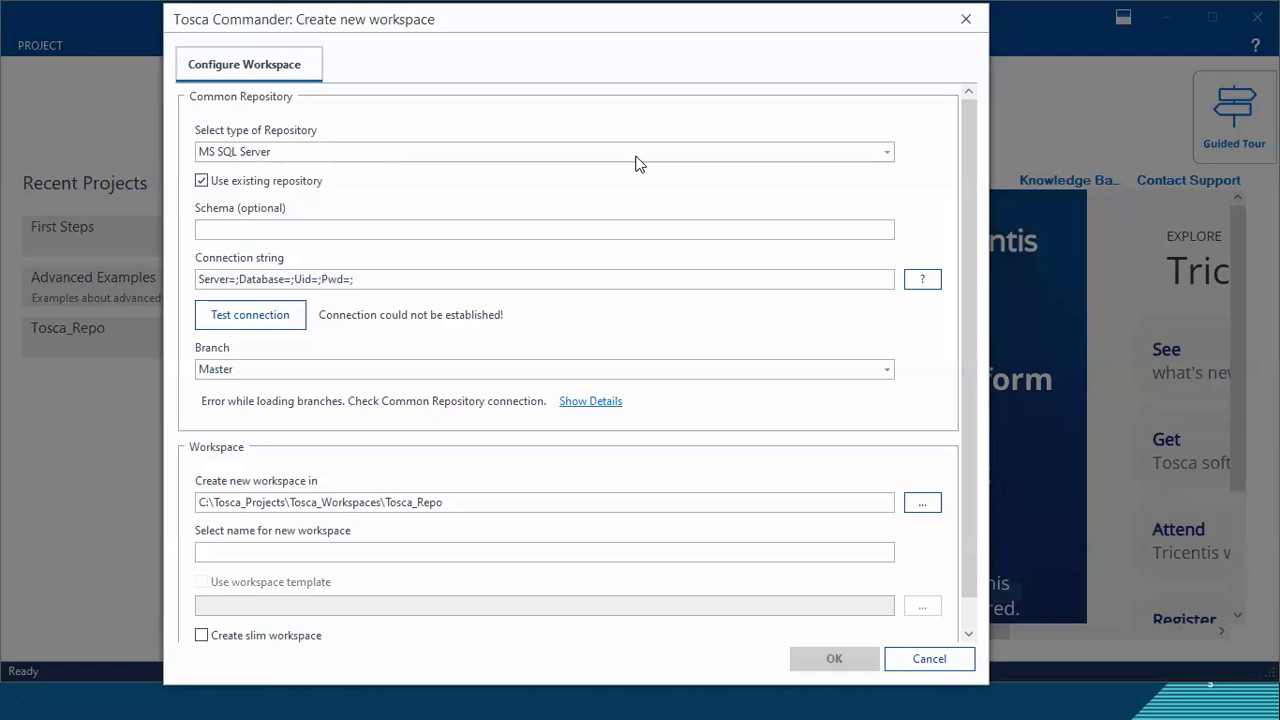
pyautogui.click(588, 155)
pyautogui.click(588, 155)
pyautogui.click(295, 283)
pyautogui.click(503, 188)
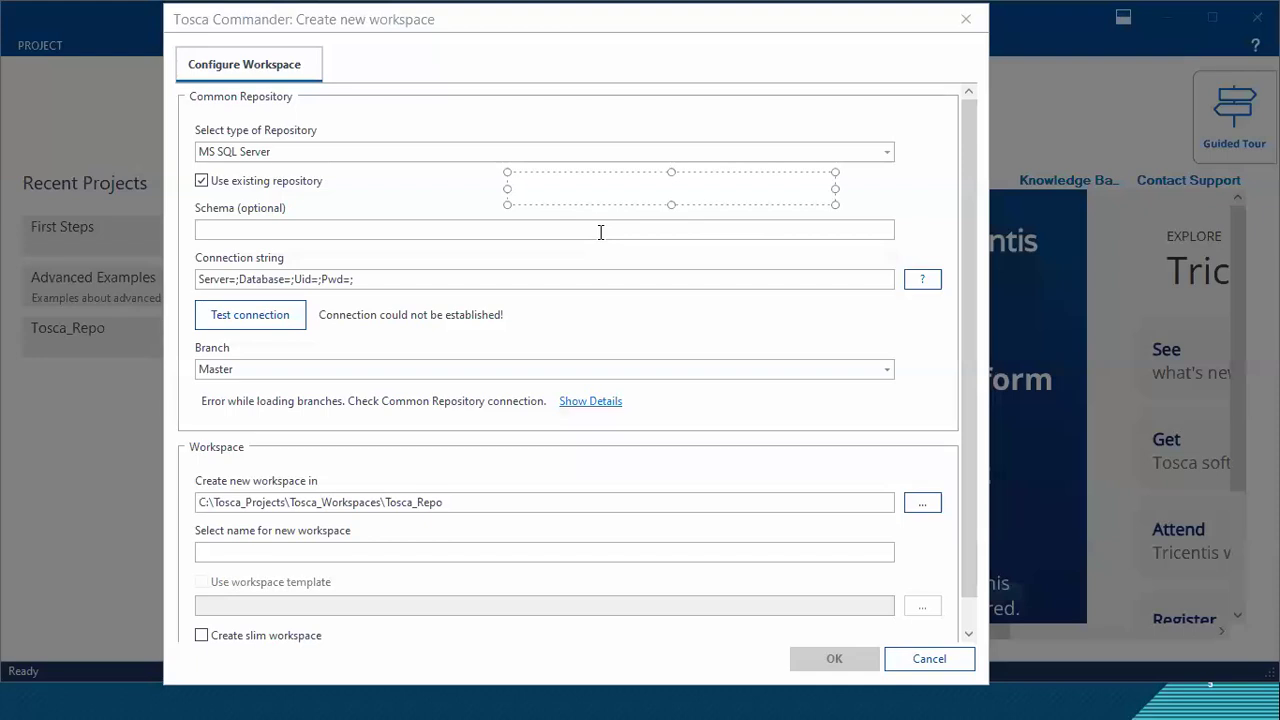
# Step: Compare the MS SQL Server settings with the use of an existing repository on and off, leave it off, and review the repository types
pyautogui.click(125, 108)
pyautogui.click(527, 180)
pyautogui.click(527, 180)
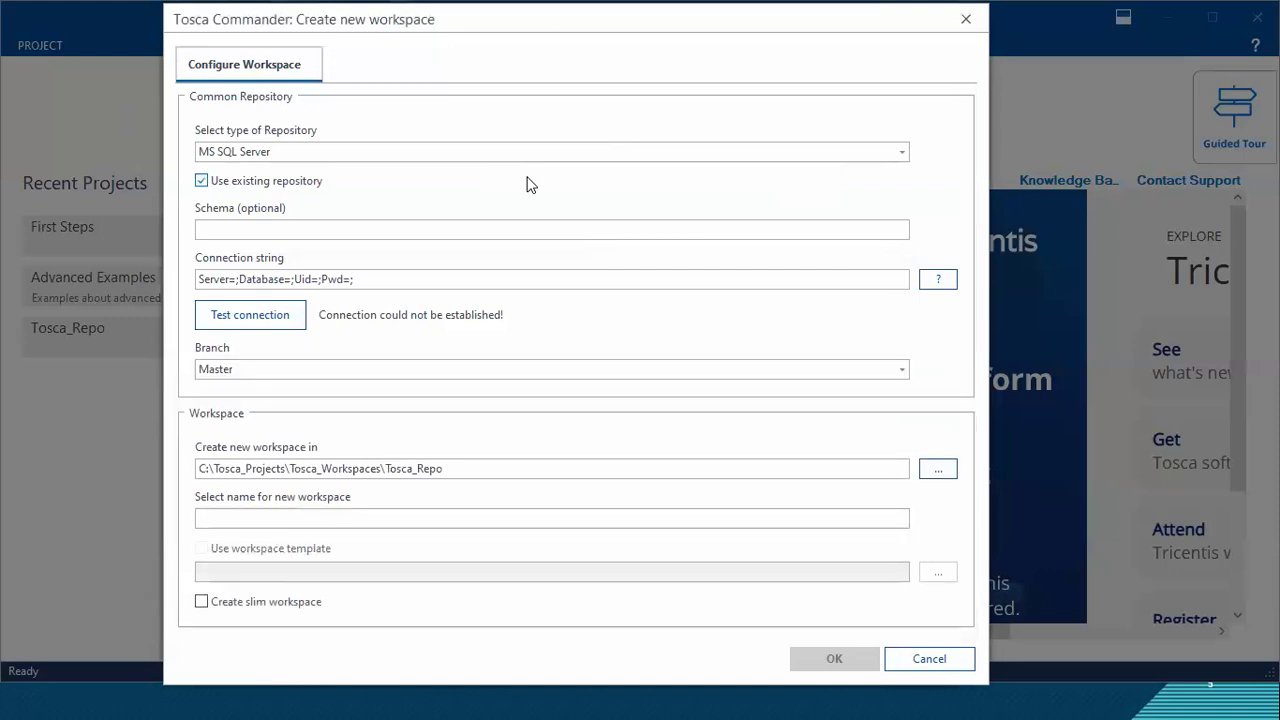
pyautogui.click(527, 180)
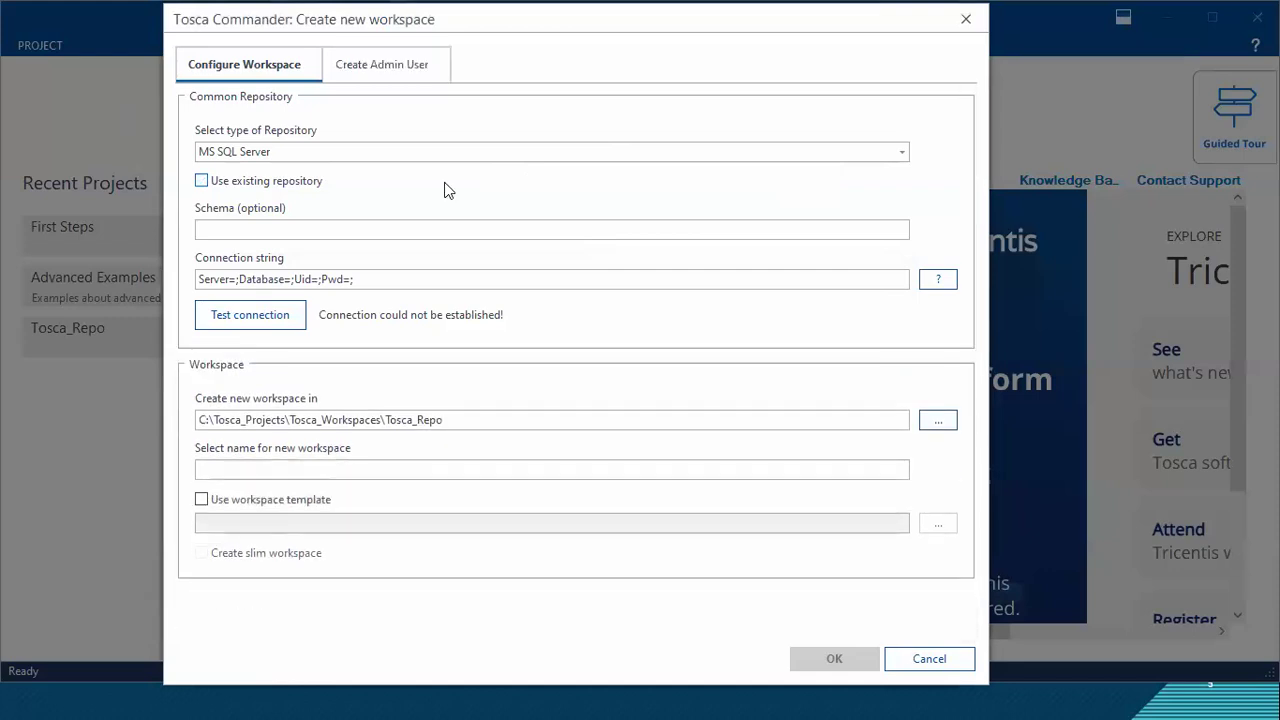
pyautogui.click(283, 154)
pyautogui.click(283, 154)
pyautogui.click(313, 186)
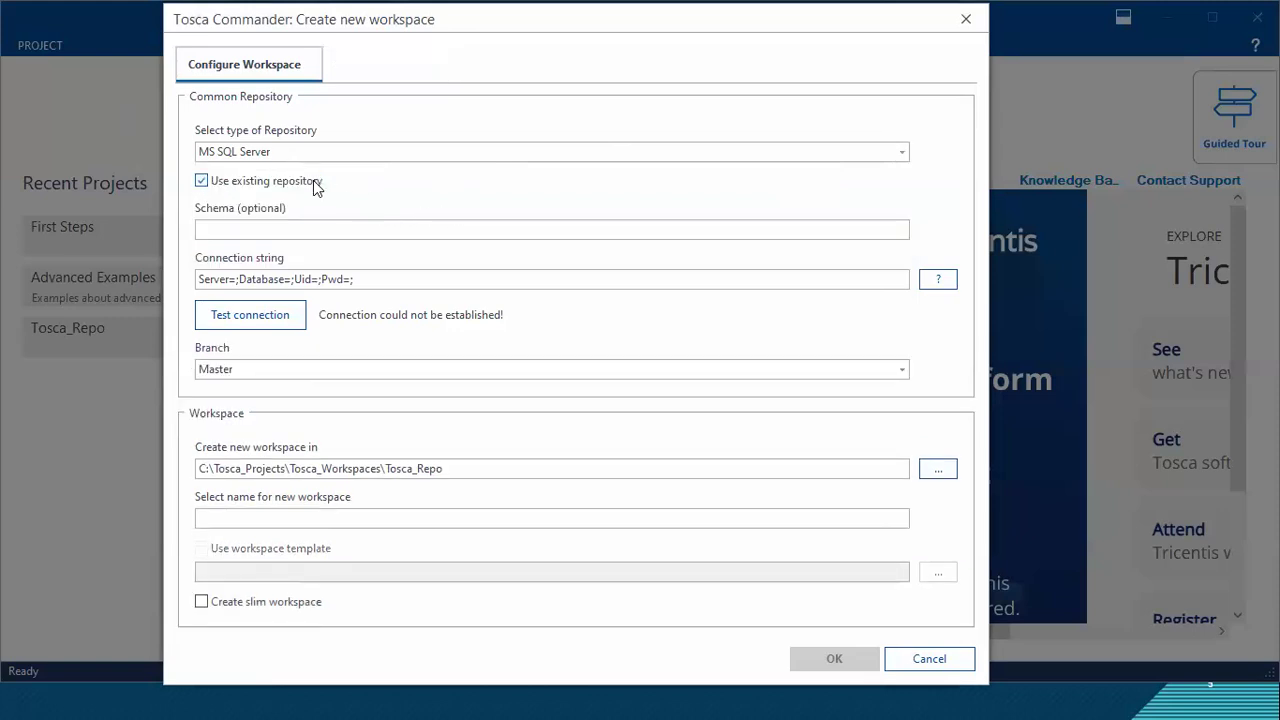
pyautogui.click(313, 186)
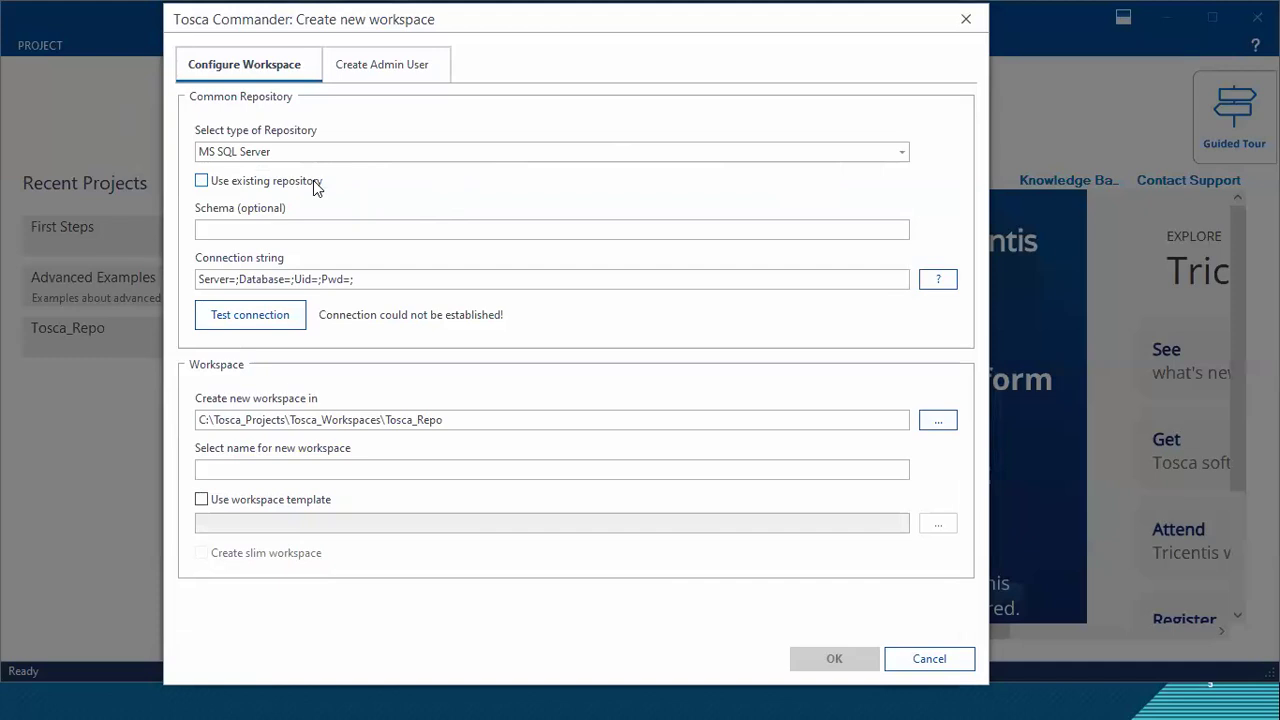
pyautogui.click(293, 154)
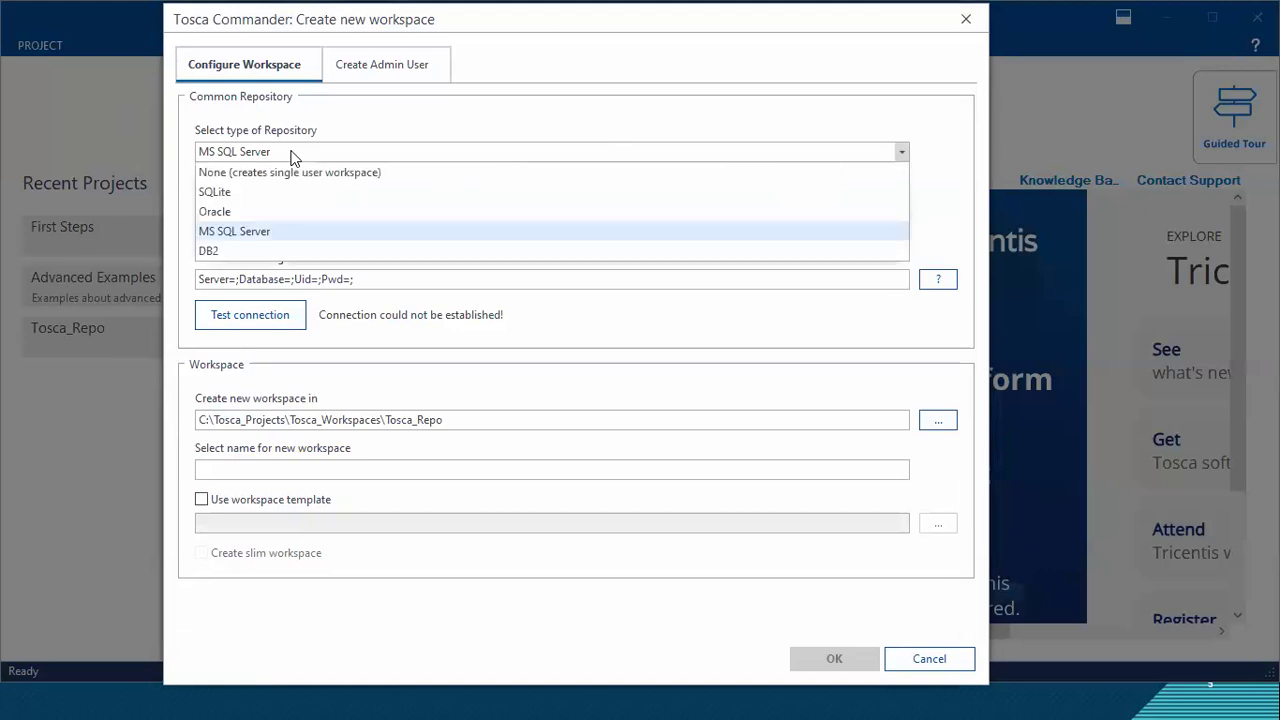
pyautogui.click(293, 153)
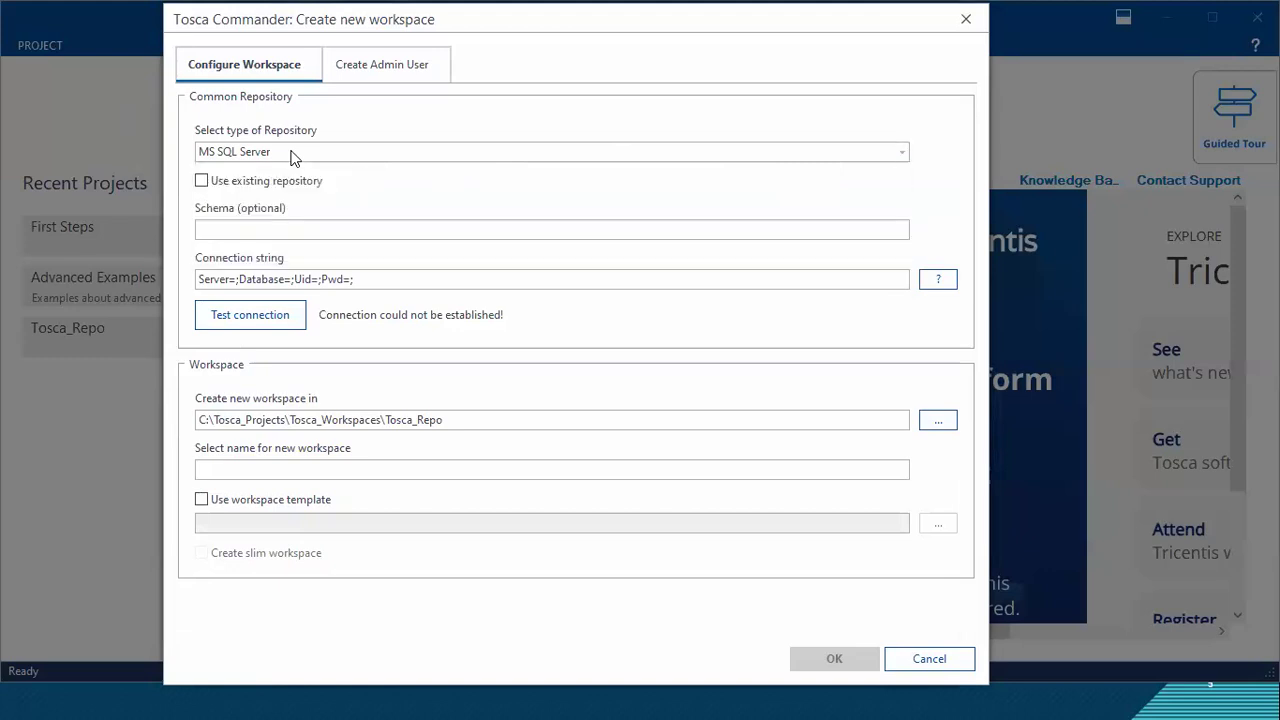
# Step: Switch to the Edge browser and show the Tricentis Tosca Server home page
pyautogui.hotkey('alt', 'Tab')
pyautogui.hotkey('alt', 'Tab')
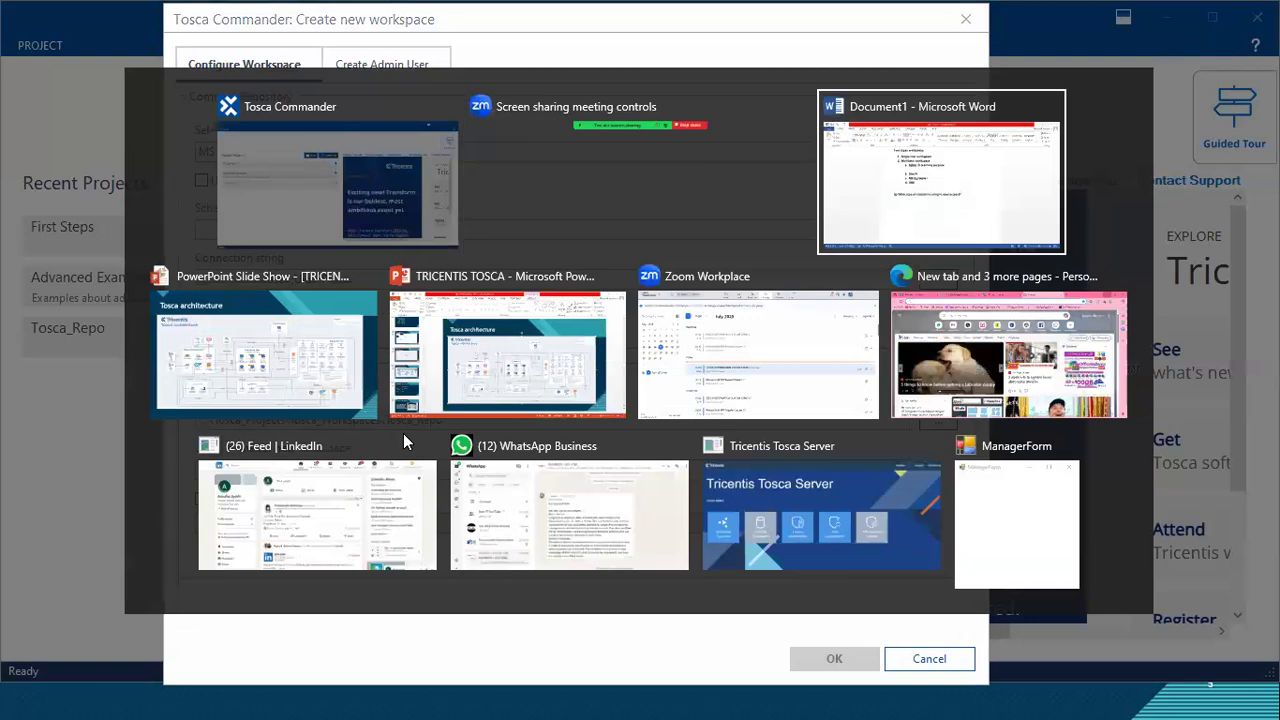
pyautogui.hotkey('alt', 'Tab')
pyautogui.hotkey('alt', 'Tab')
pyautogui.hotkey('alt', 'Tab')
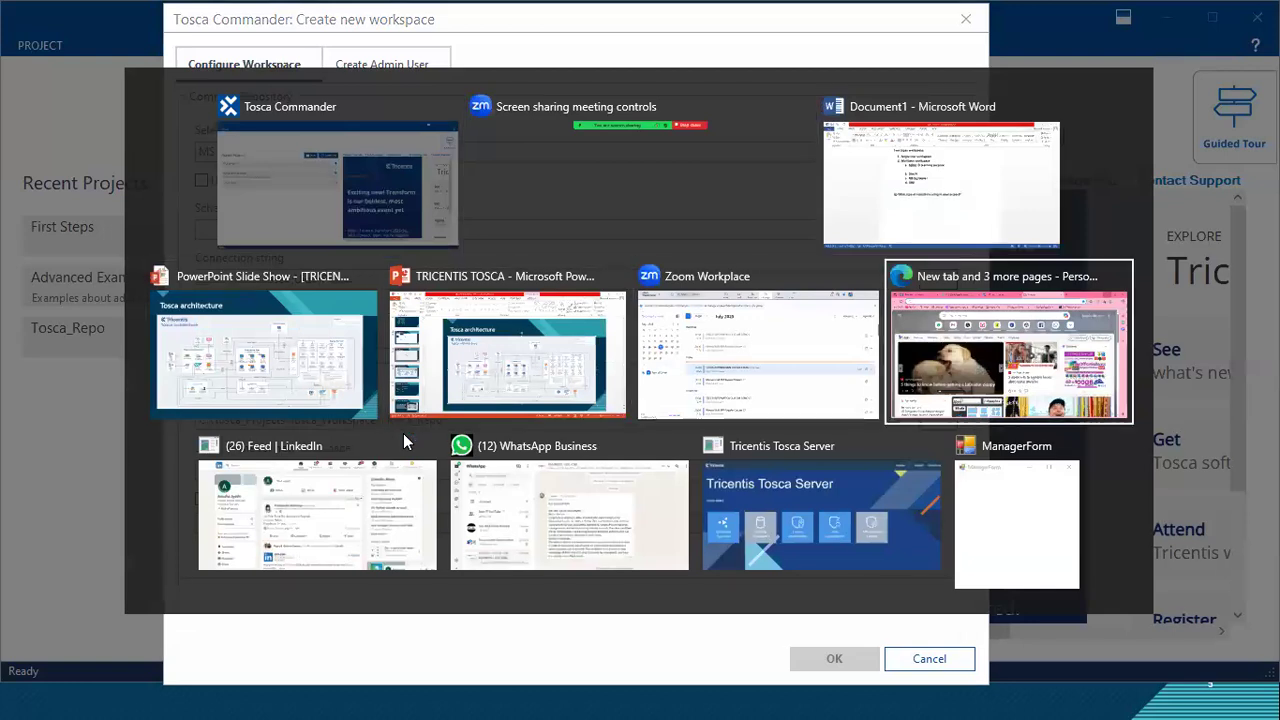
pyautogui.hotkey('alt', 'Tab')
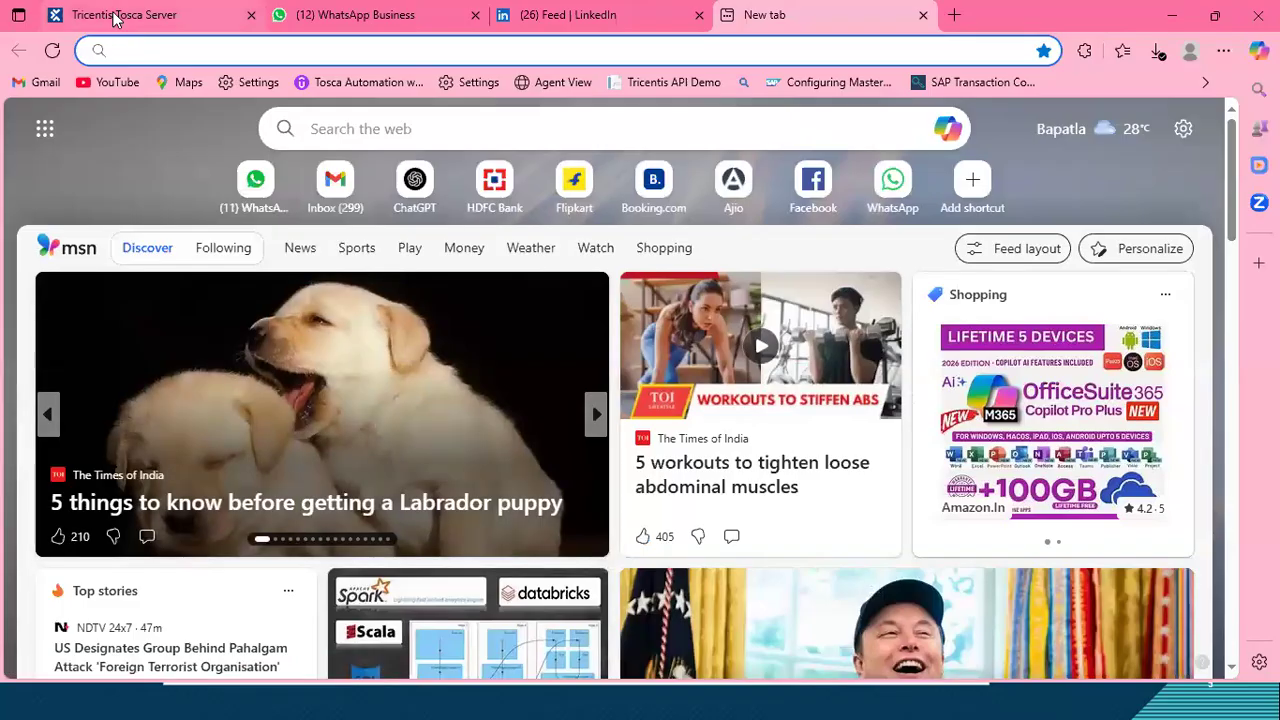
pyautogui.click(116, 15)
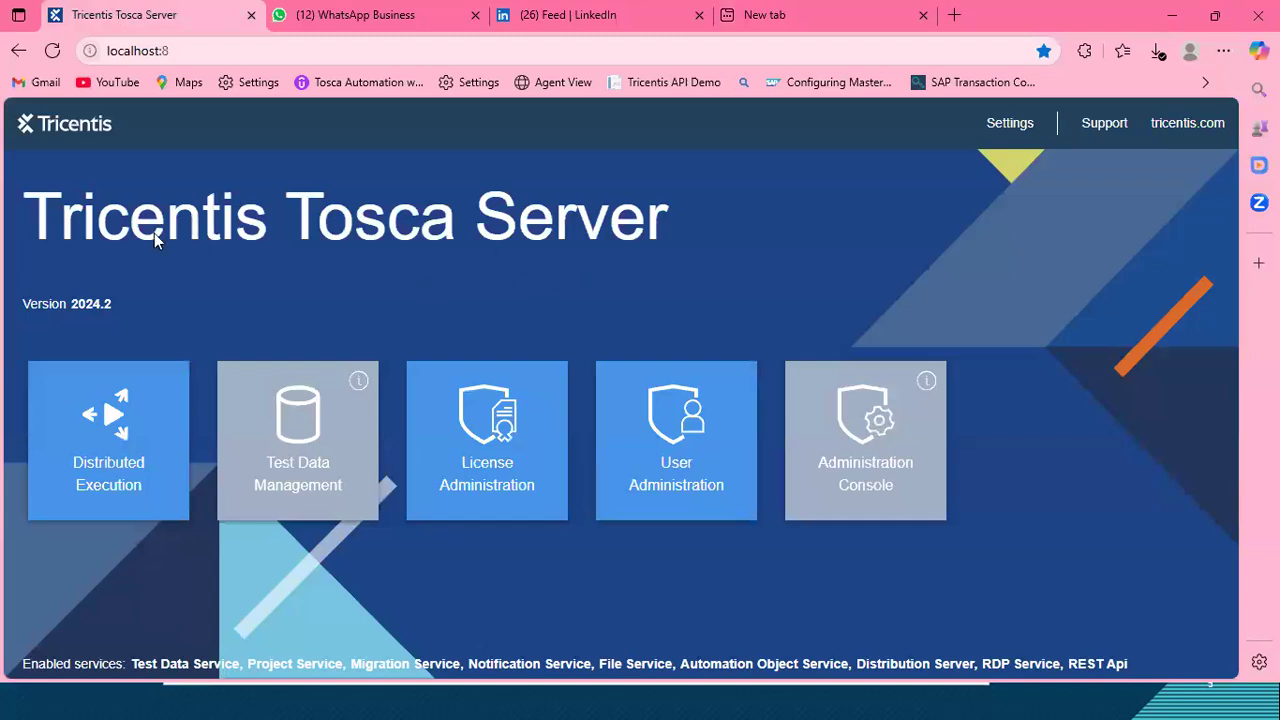
pyautogui.moveTo(785, 366); pyautogui.dragTo(943, 518)
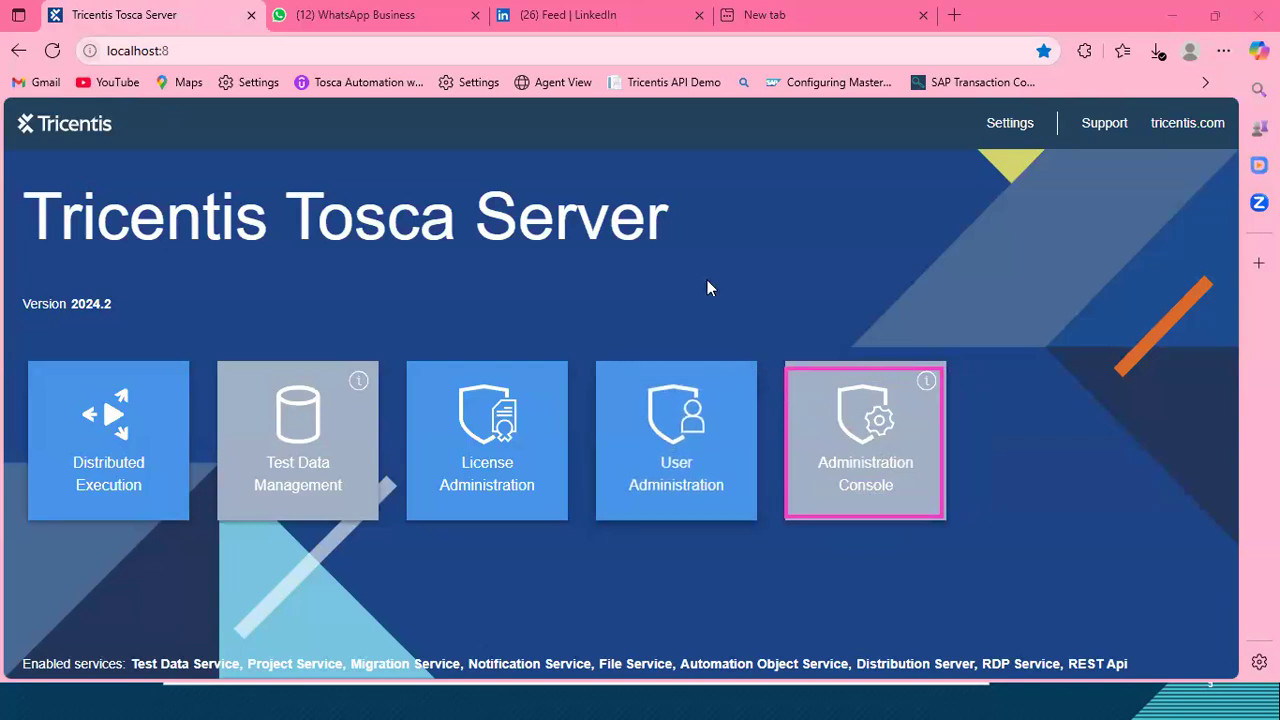
# Step: Reload the Tosca Server home page, open the Administration Console, and refresh its Projects Overview
pyautogui.doubleClick(860, 464)
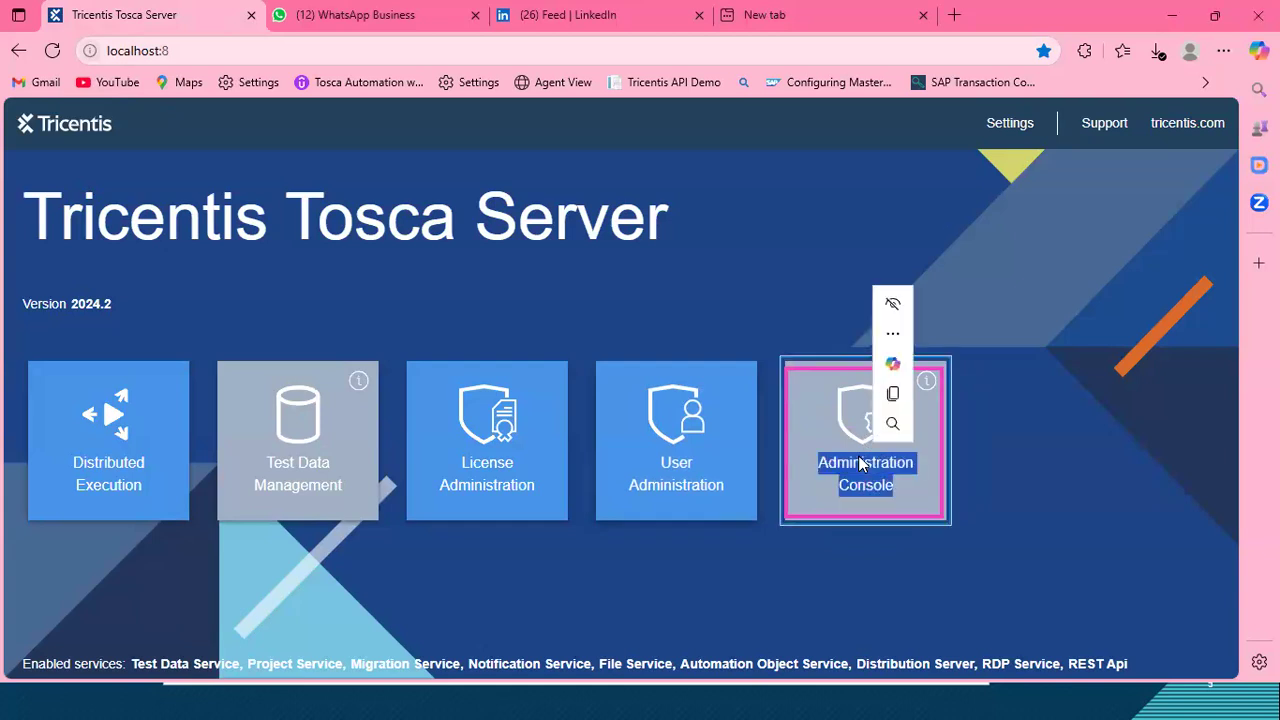
pyautogui.click(607, 184)
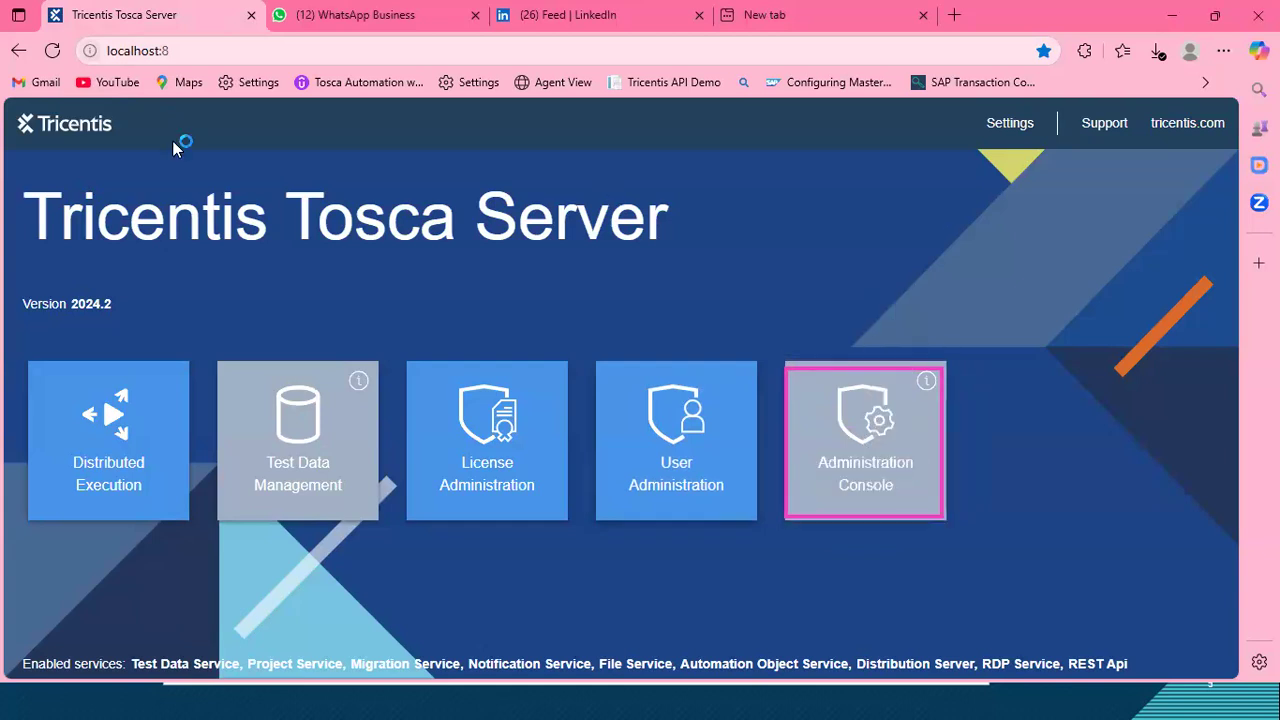
pyautogui.click(294, 51)
pyautogui.press('Return')
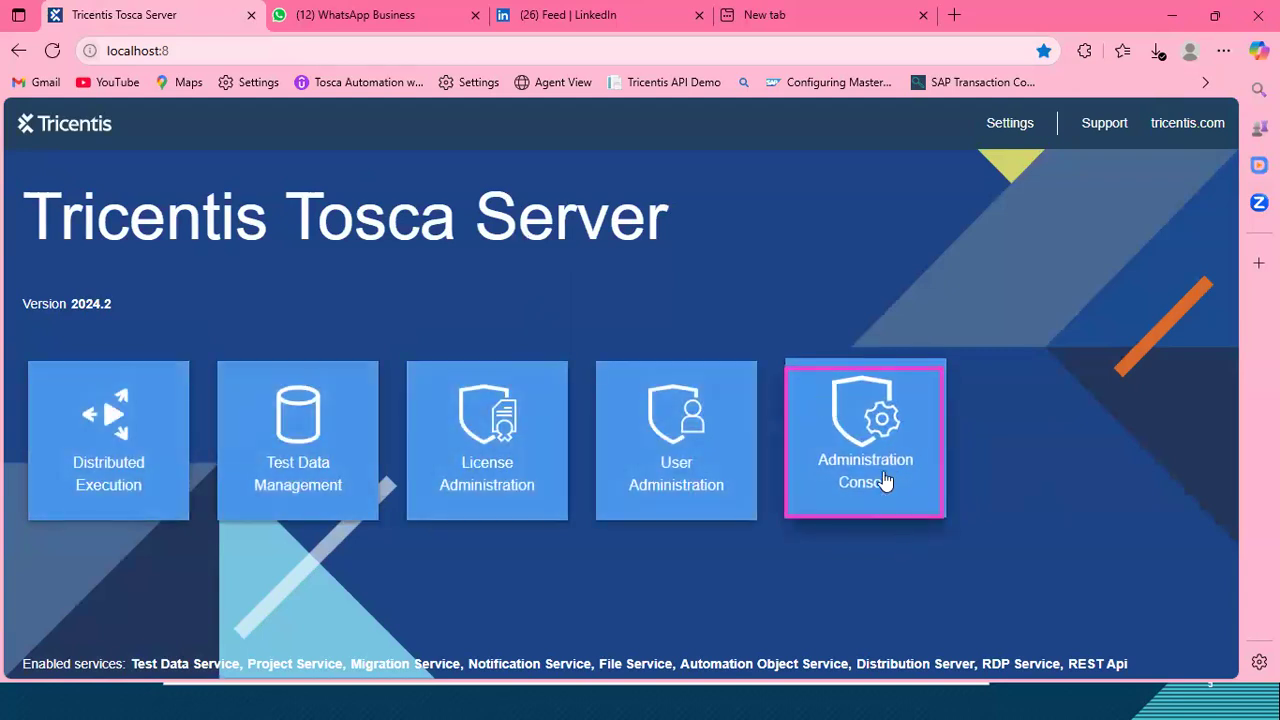
pyautogui.click(858, 428)
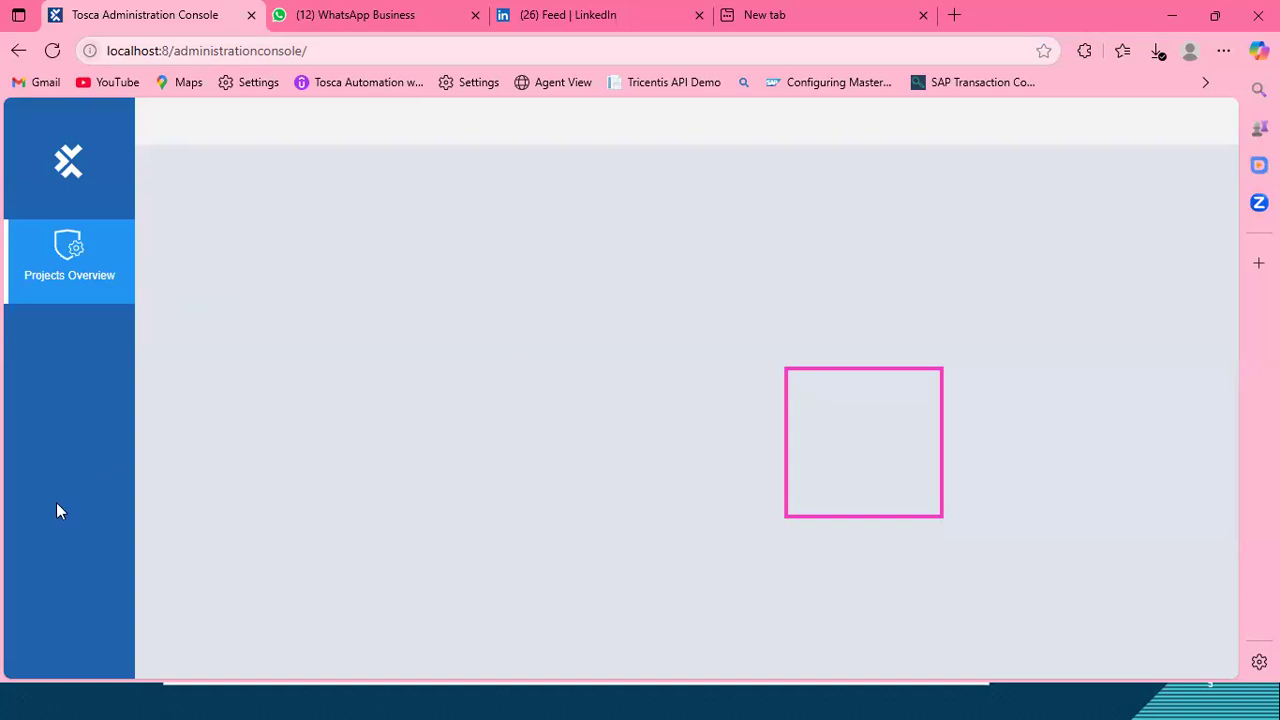
pyautogui.press('F5')
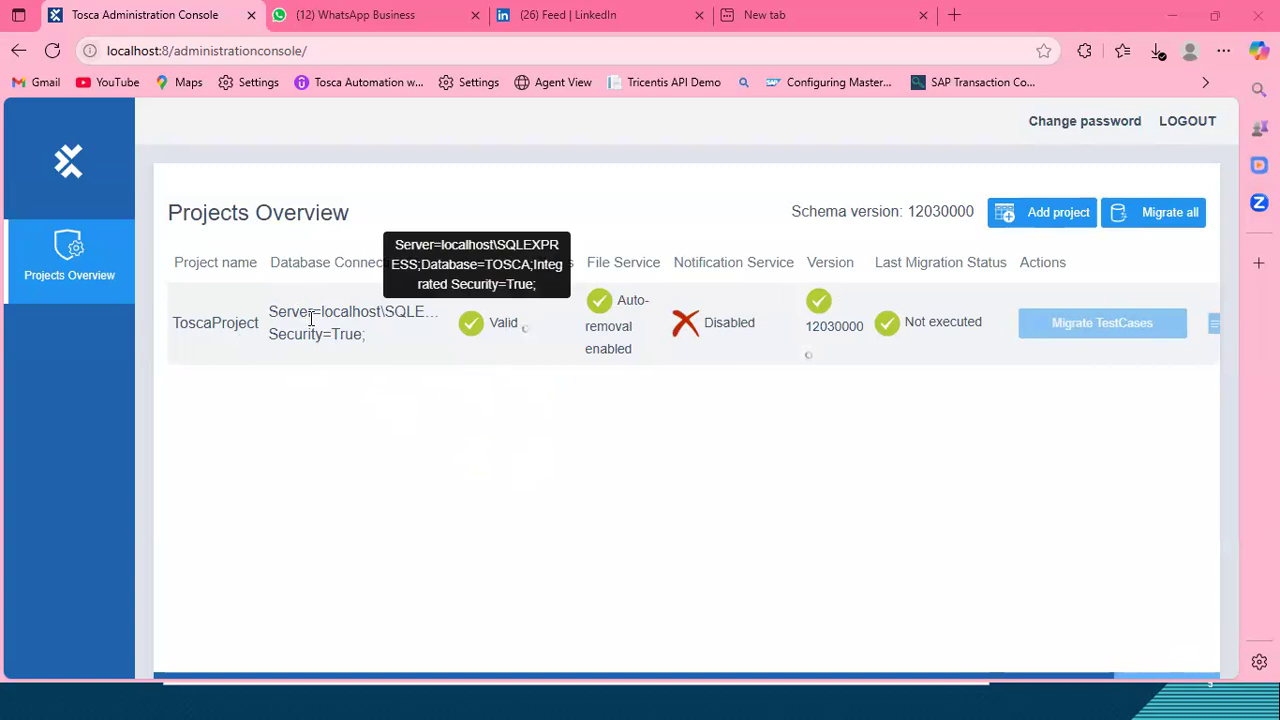
# Step: Open the details form for a new project, review its repository type options, and close it without saving
pyautogui.click(1048, 216)
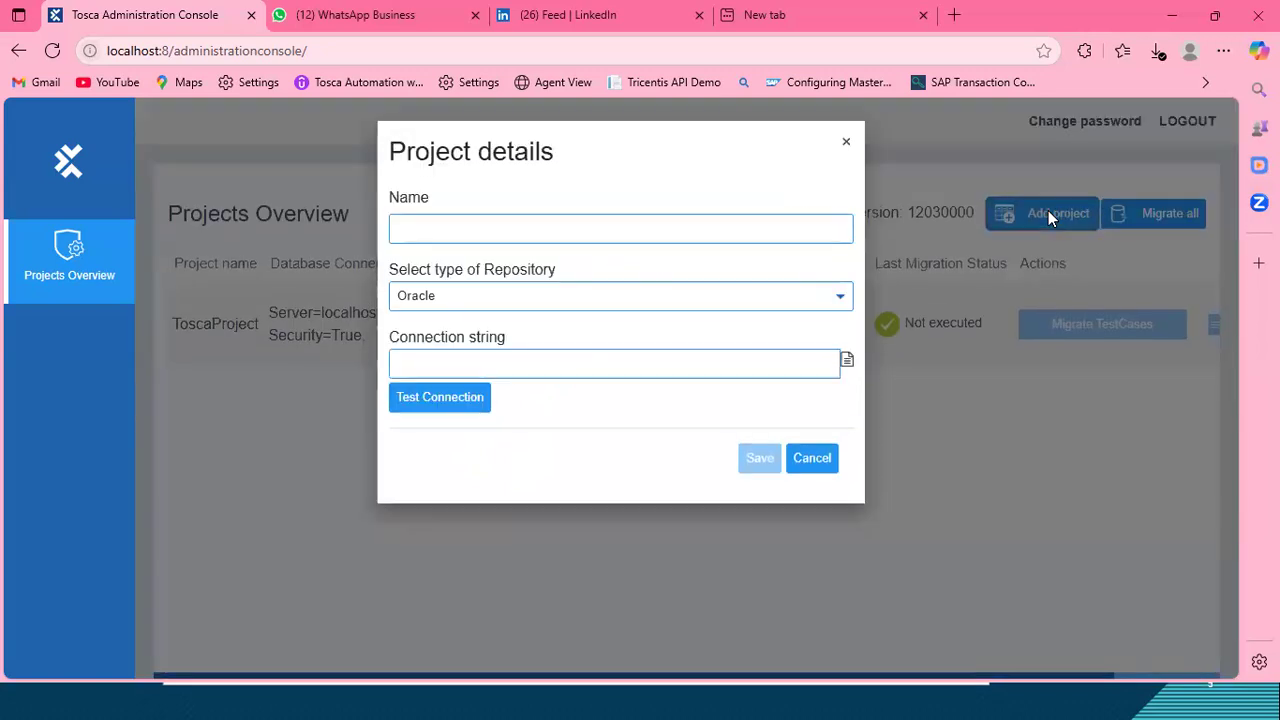
pyautogui.click(487, 221)
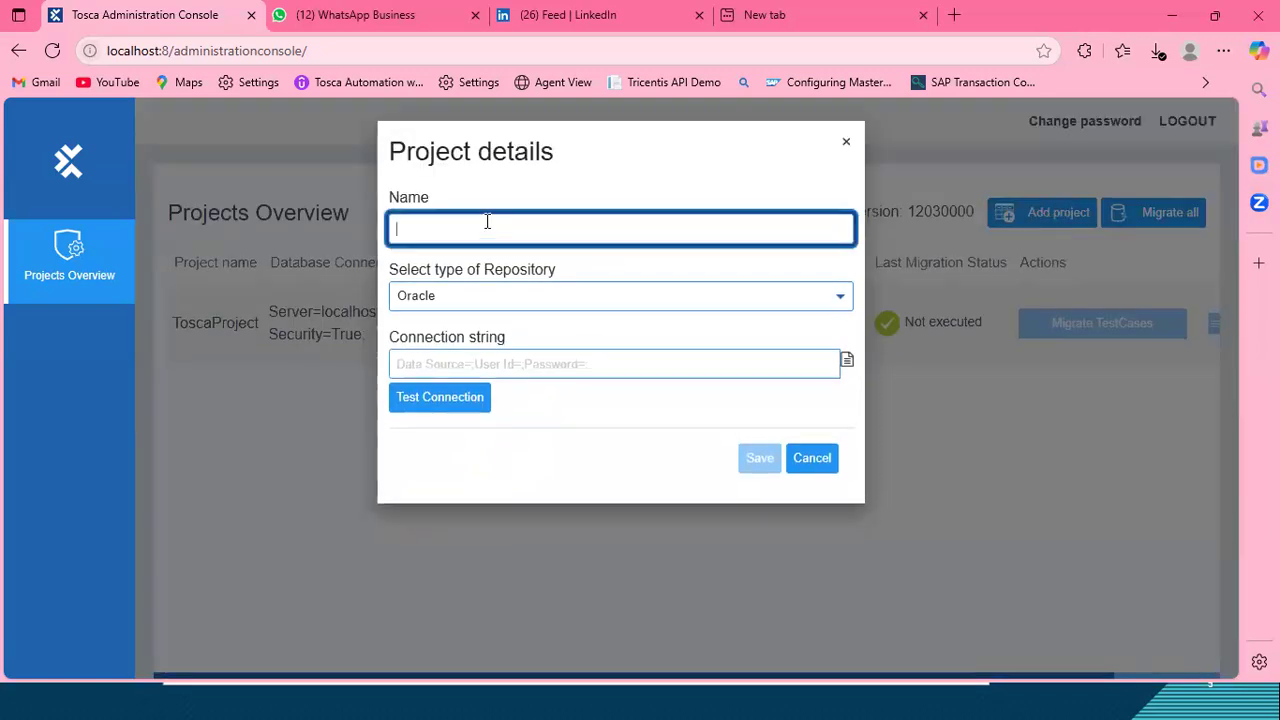
pyautogui.click(540, 297)
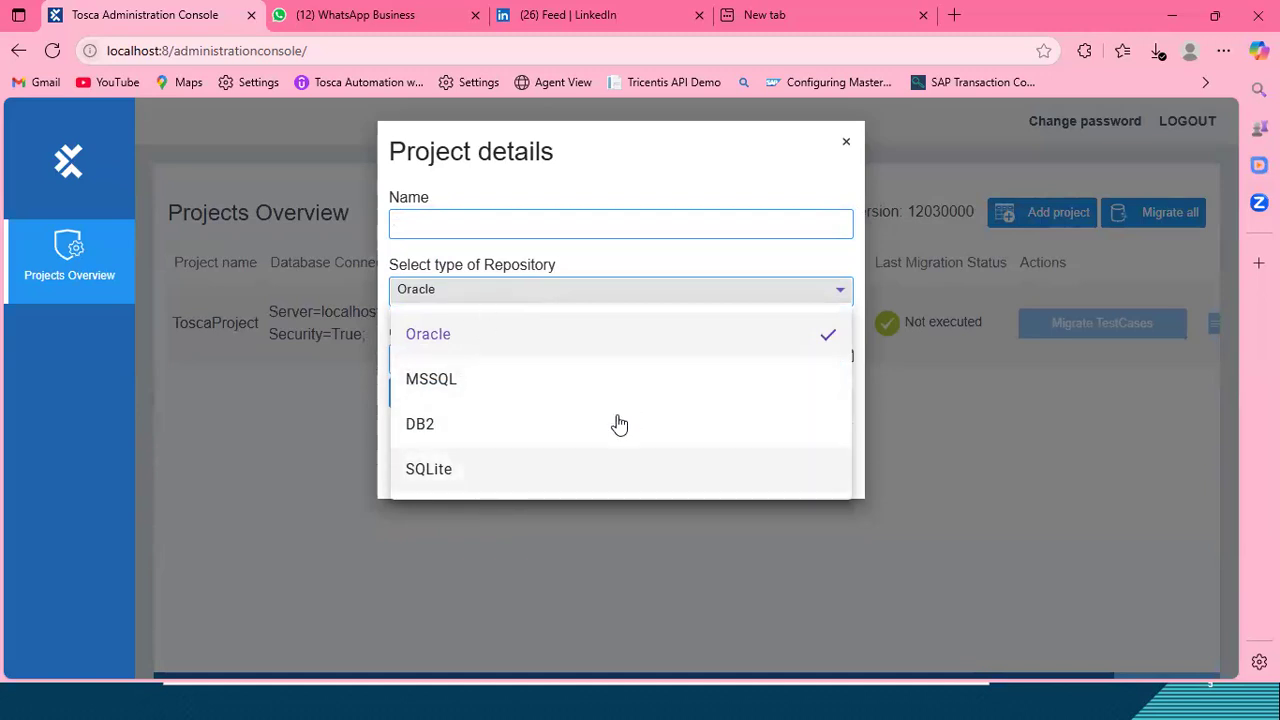
pyautogui.click(607, 260)
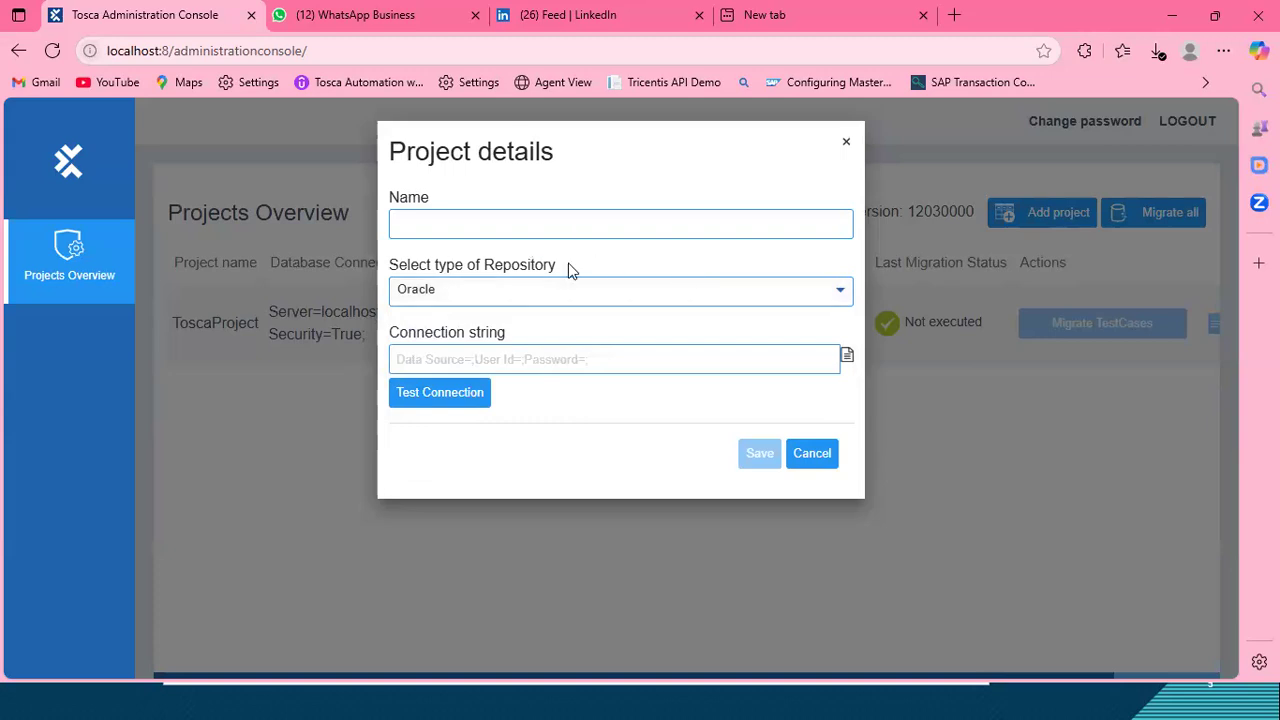
pyautogui.click(847, 146)
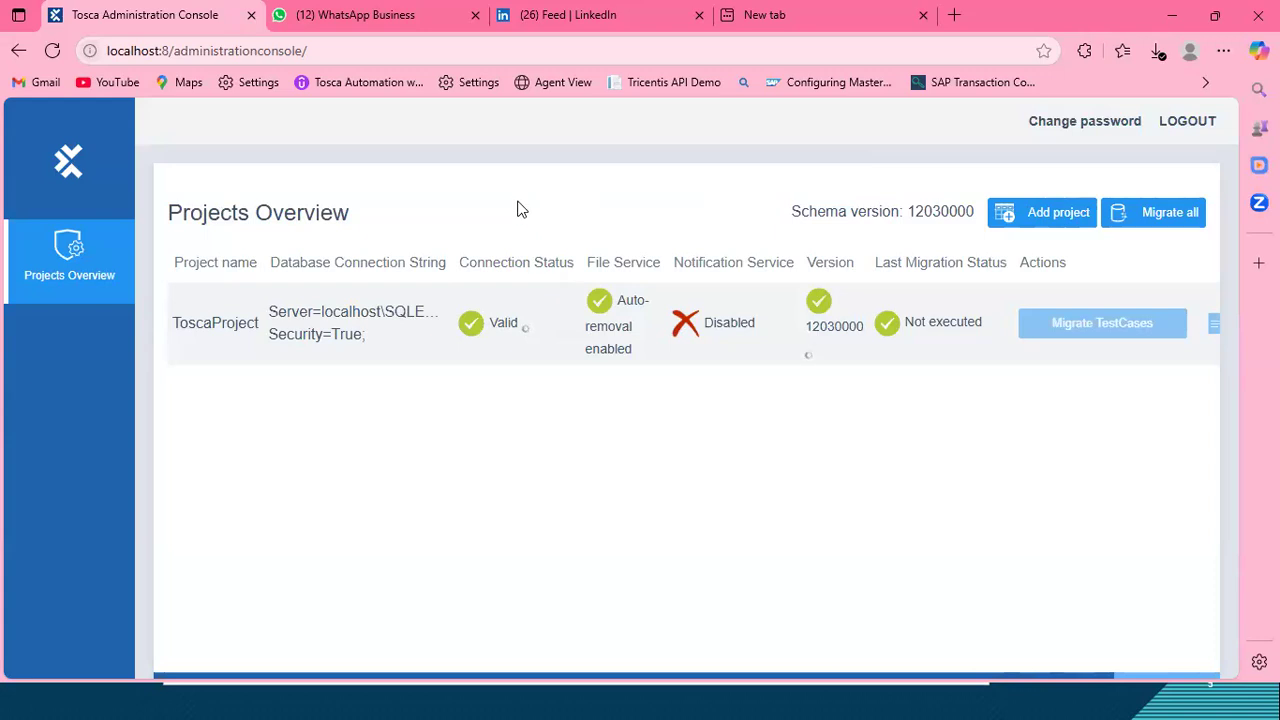
# Step: Return to Tosca Commander and review the common repository types offered for the new workspace
pyautogui.click(1182, 12)
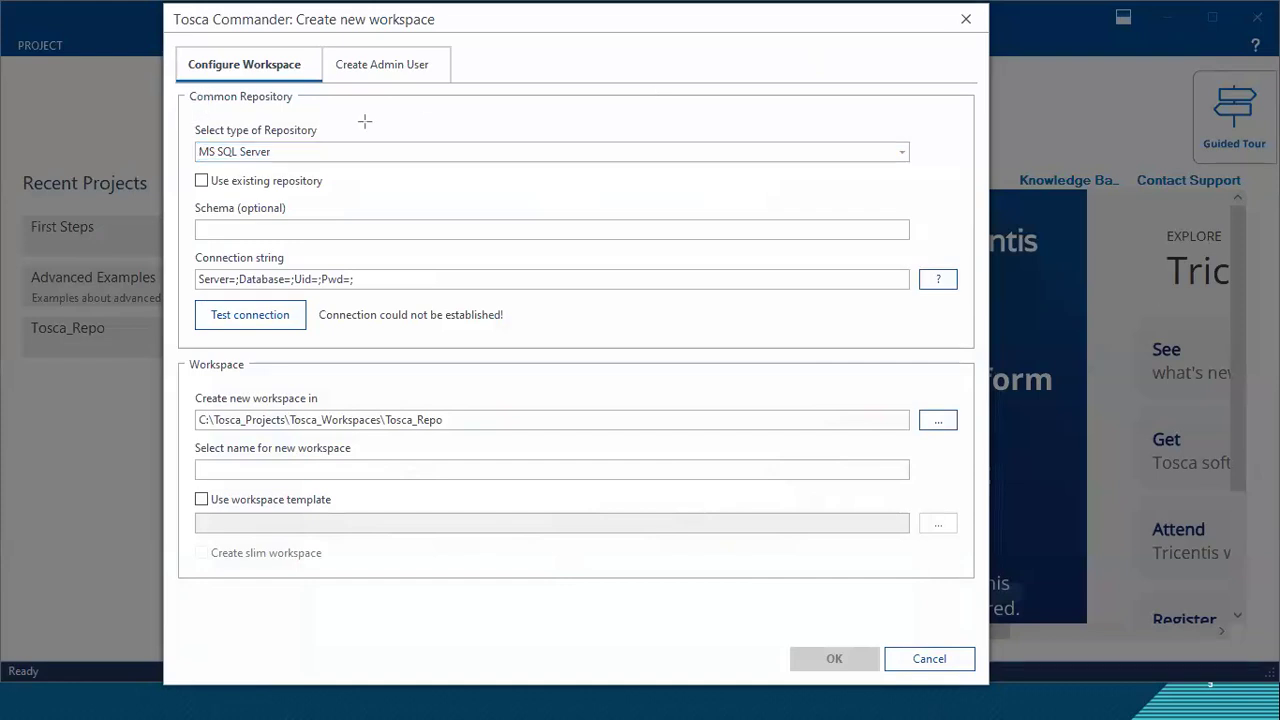
pyautogui.moveTo(181, 85); pyautogui.dragTo(308, 115)
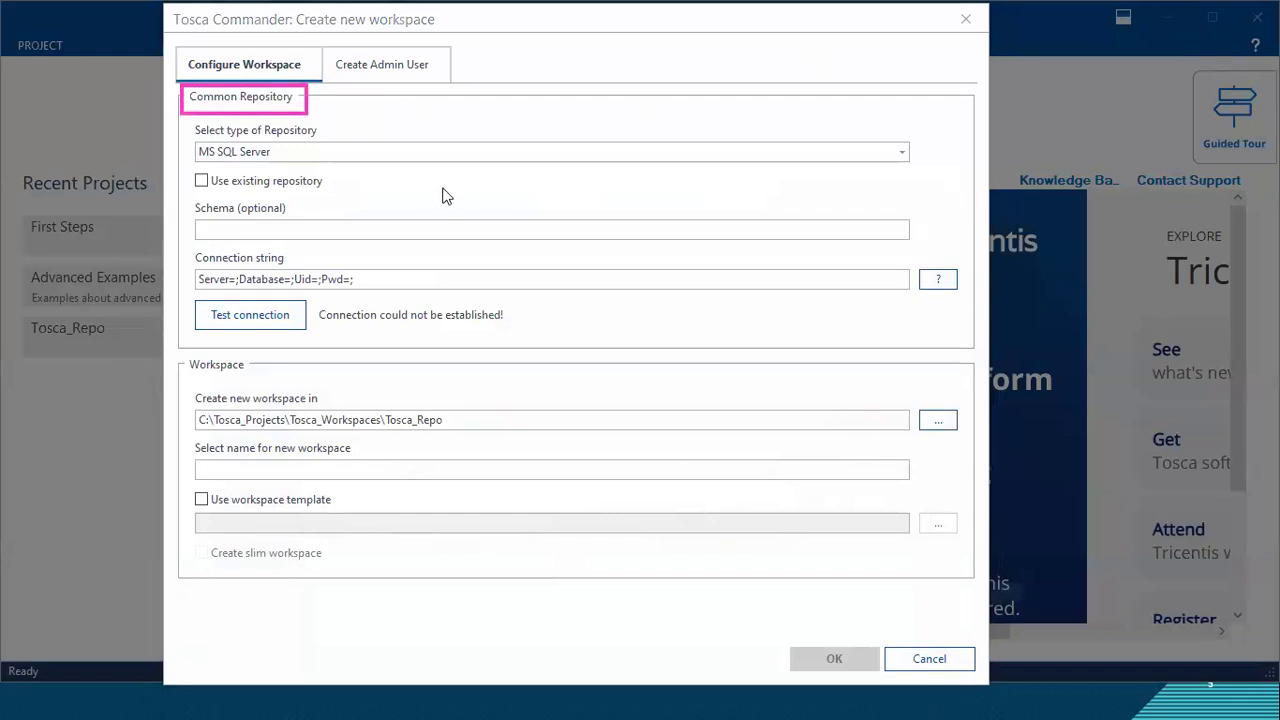
pyautogui.click(384, 152)
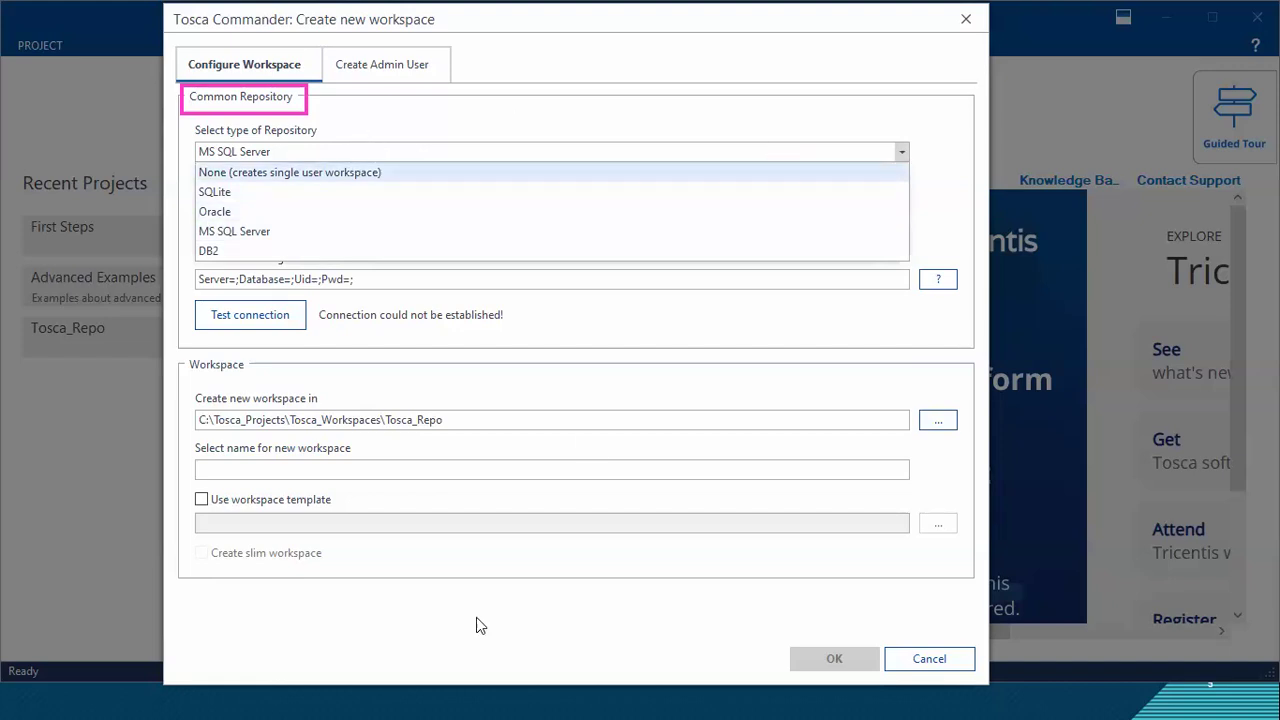
# Step: Open User Administration from the Tosca Server home page in Edge and return to the new workspace settings in Tosca Commander
pyautogui.hotkey('alt', 'Tab')
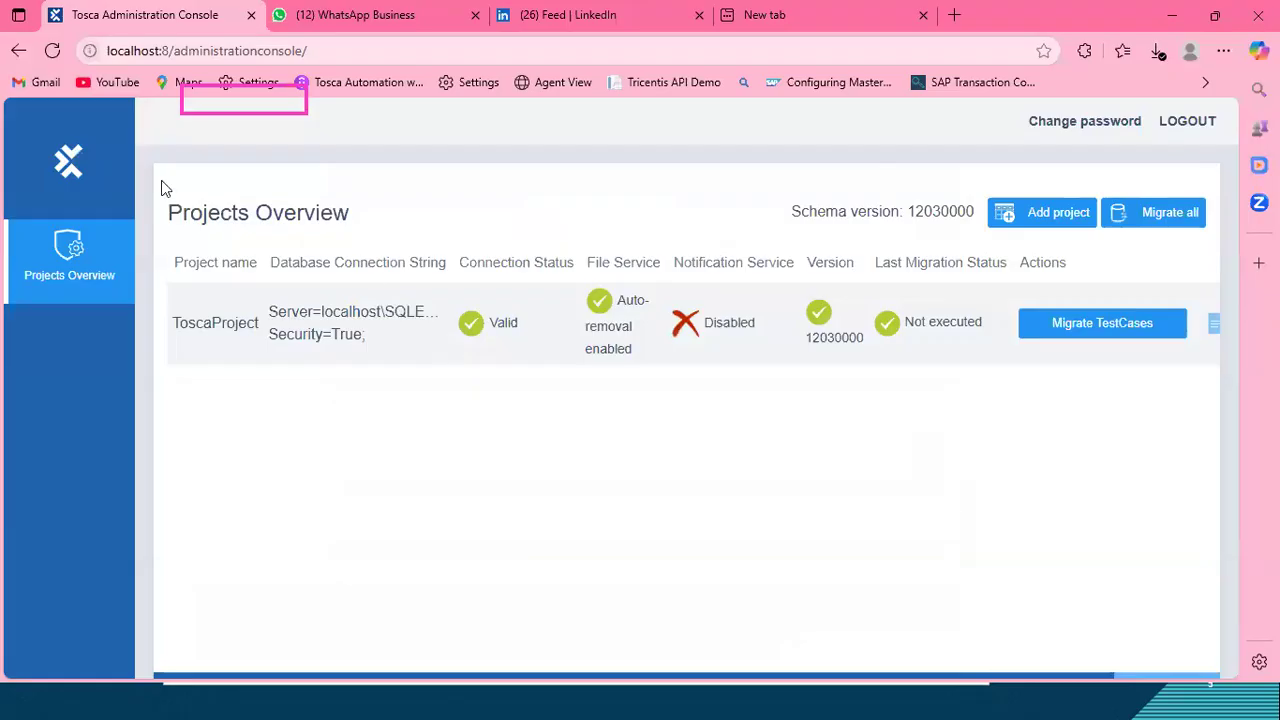
pyautogui.click(68, 160)
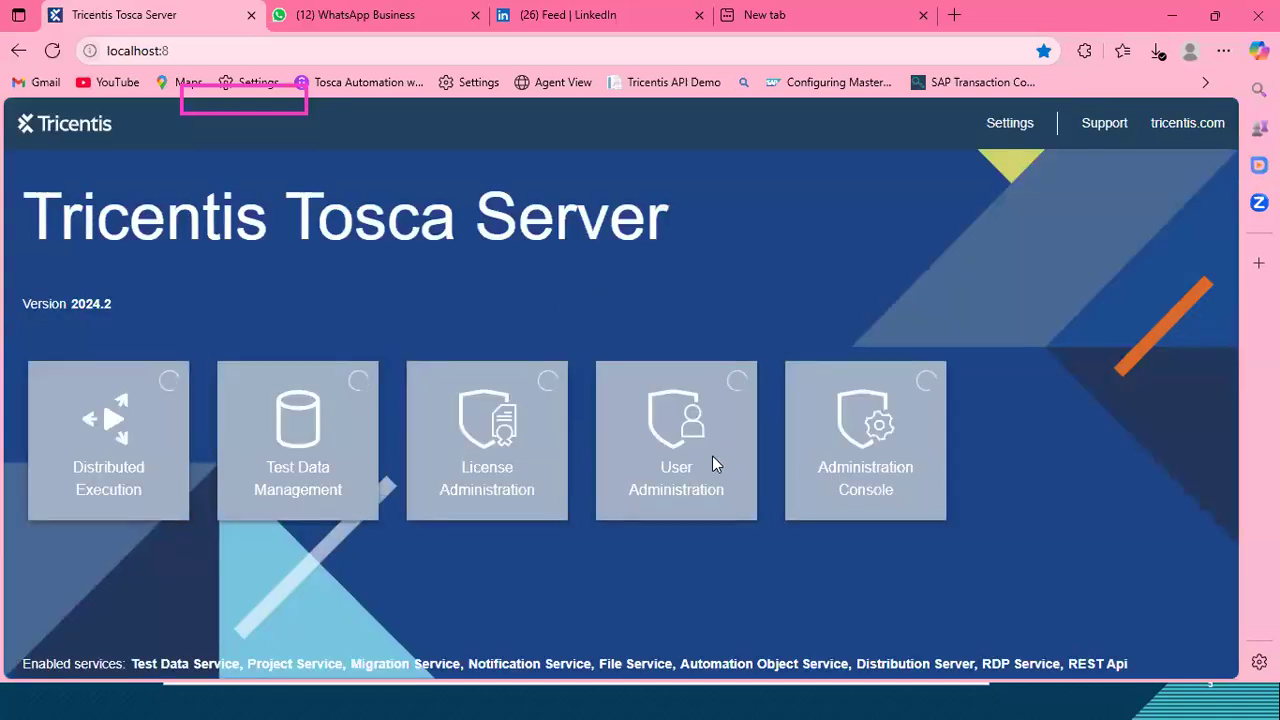
pyautogui.click(674, 488)
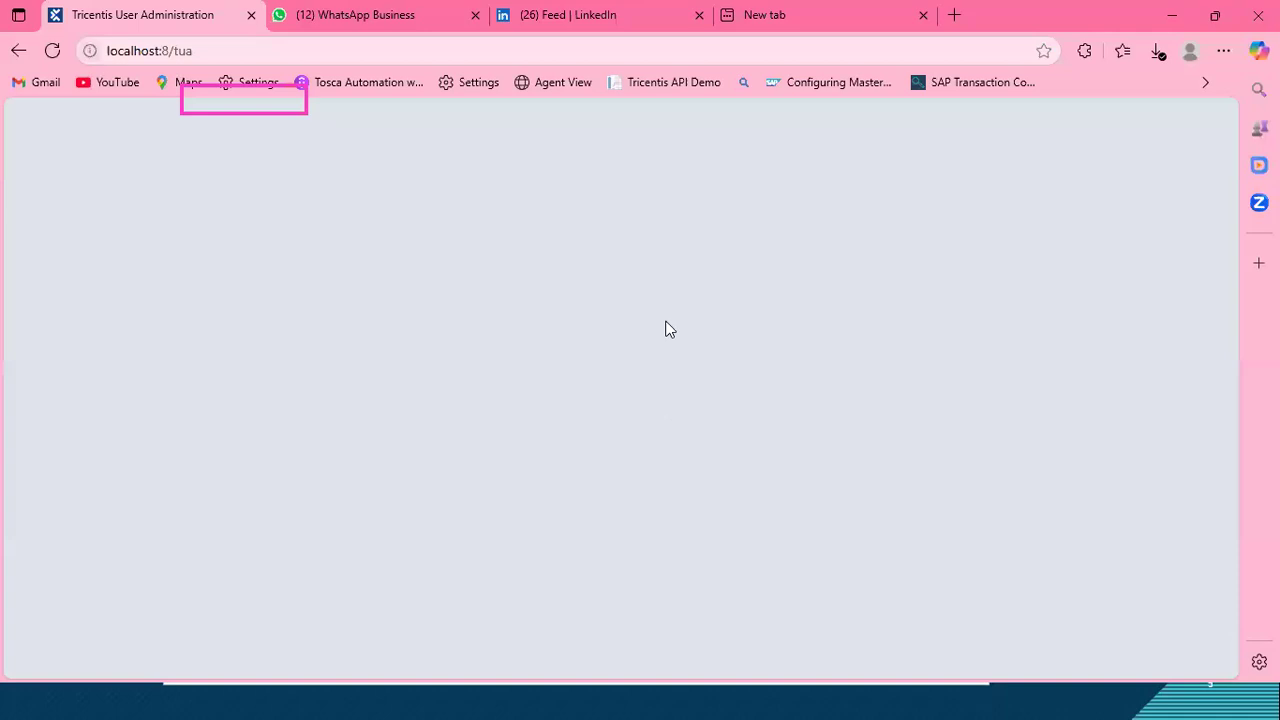
pyautogui.click(1155, 16)
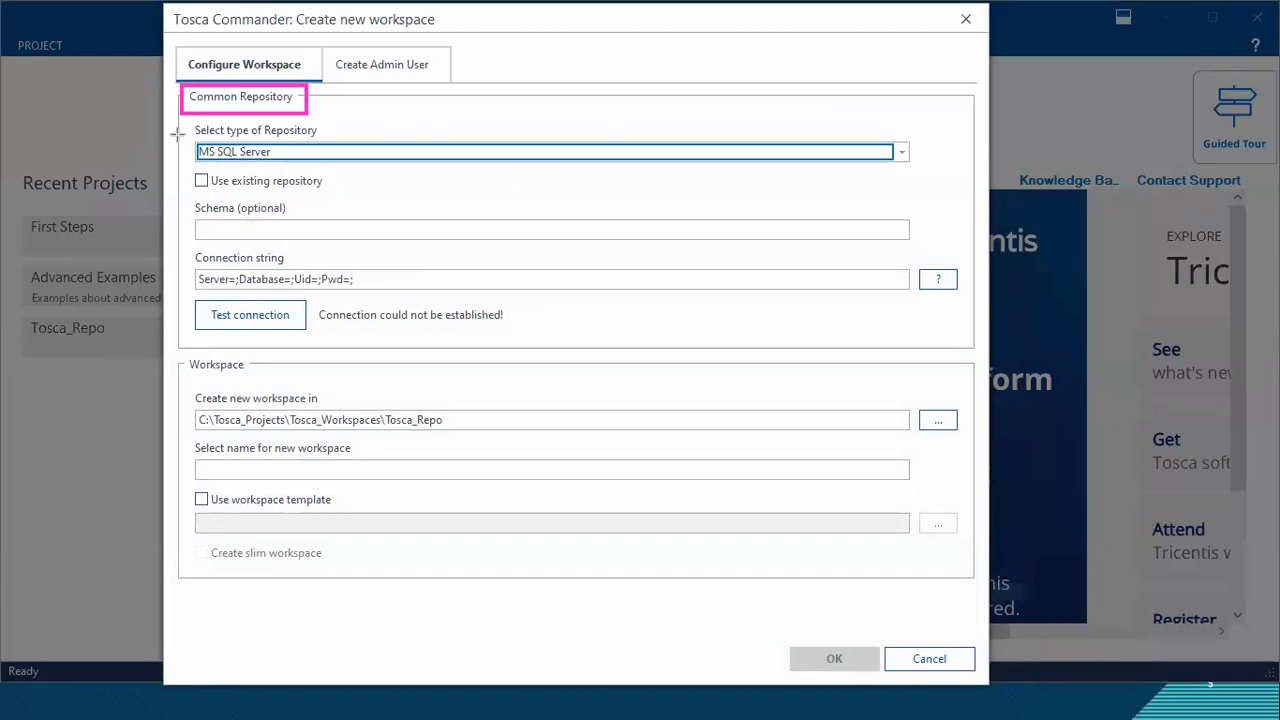
pyautogui.moveTo(189, 136); pyautogui.dragTo(298, 155)
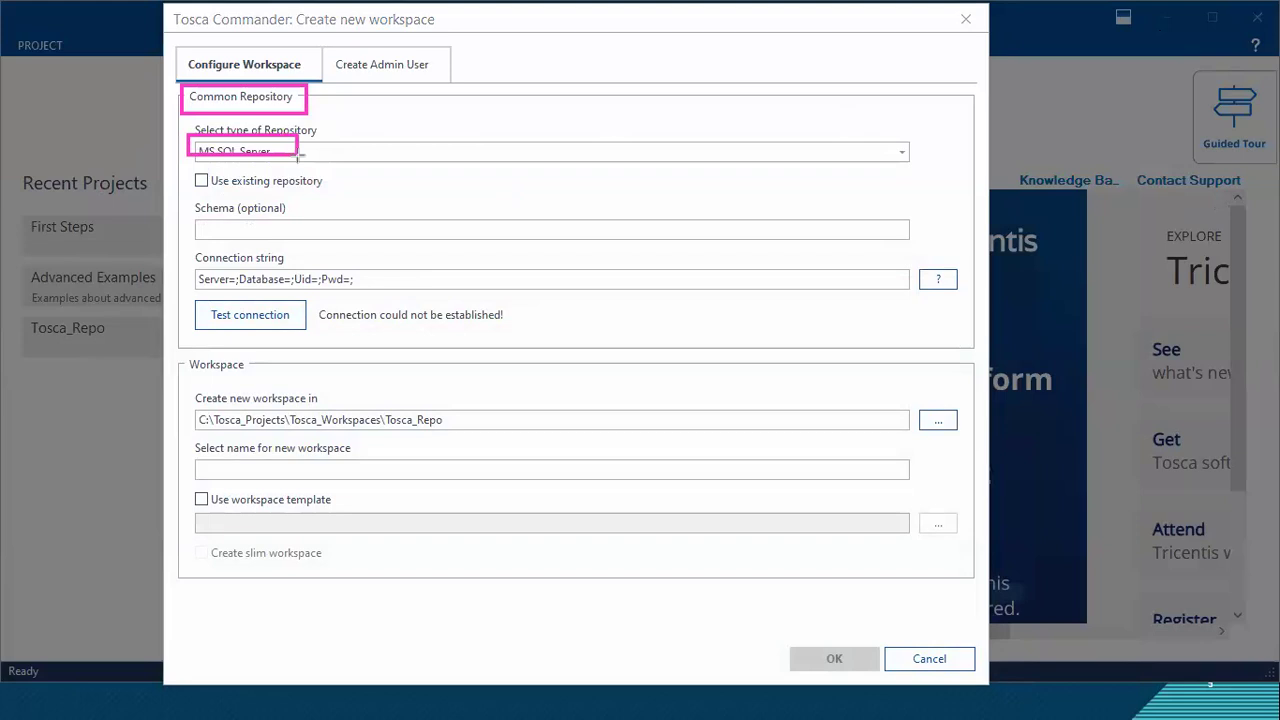
# Step: Undo the annotations over the Common Repository area and set the repository type to SQLite
pyautogui.hotkey('ctrl', 'z')
pyautogui.hotkey('ctrl', 'z')
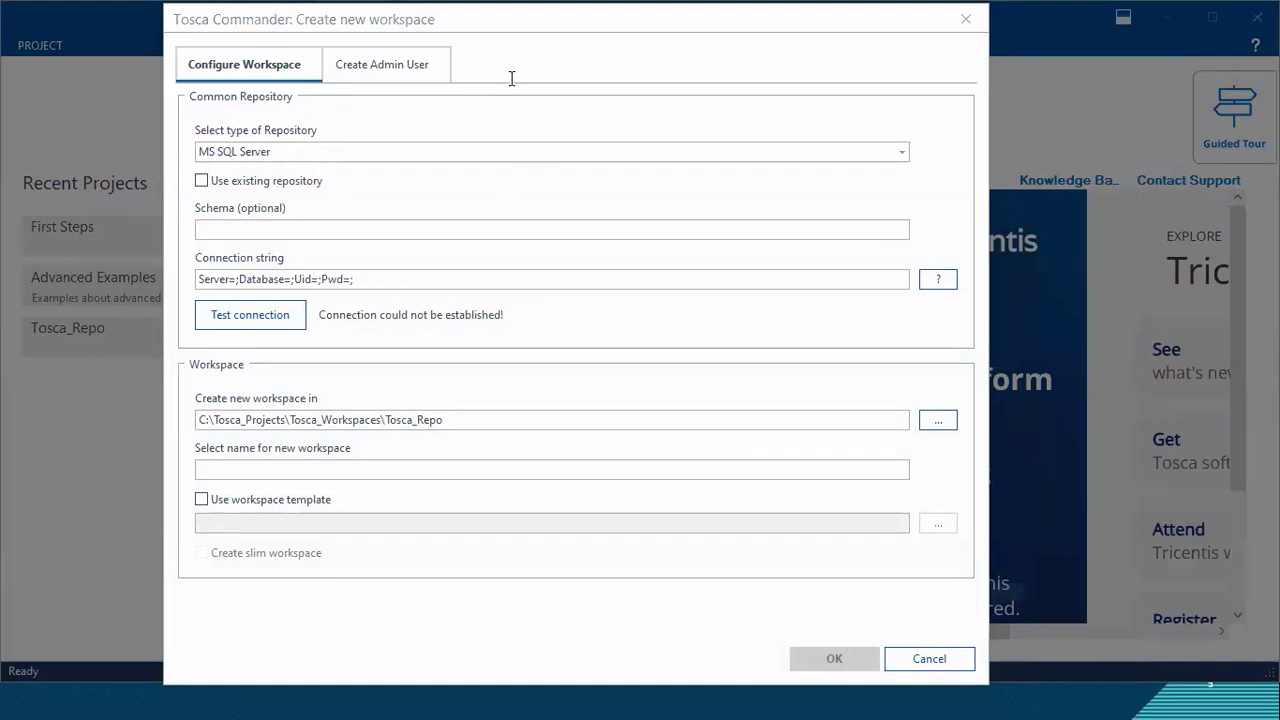
pyautogui.click(272, 151)
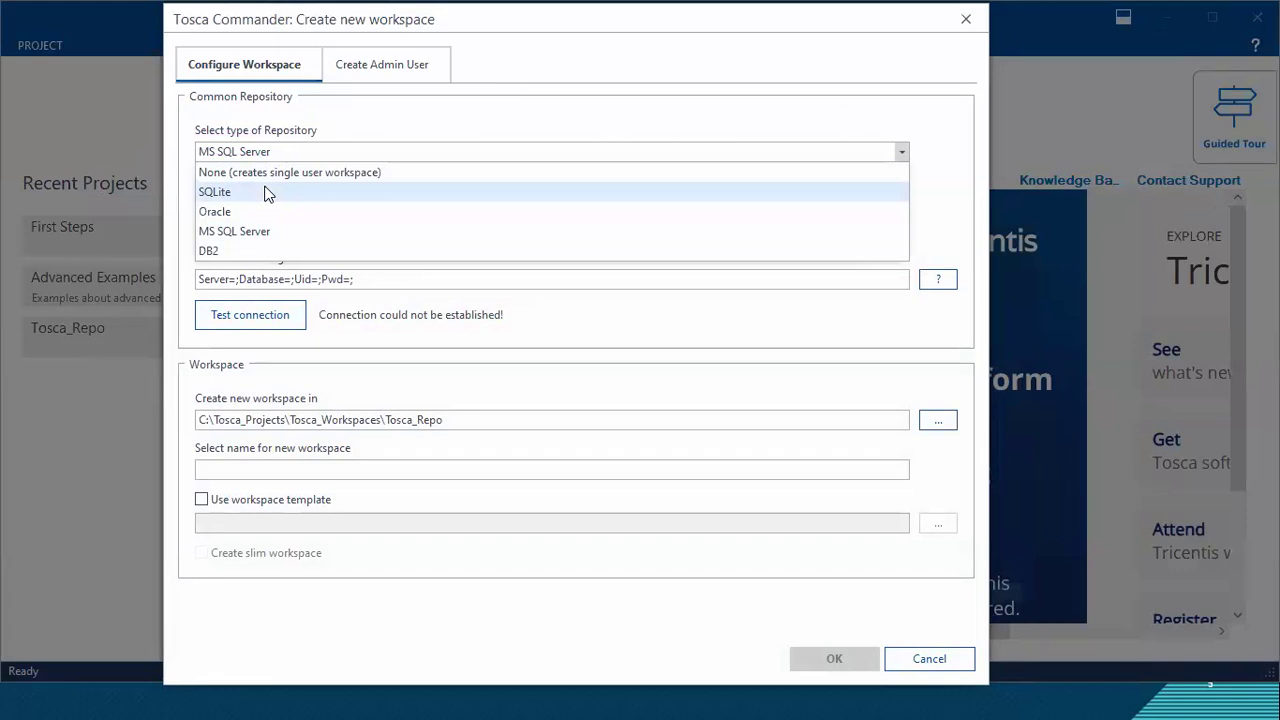
pyautogui.click(267, 193)
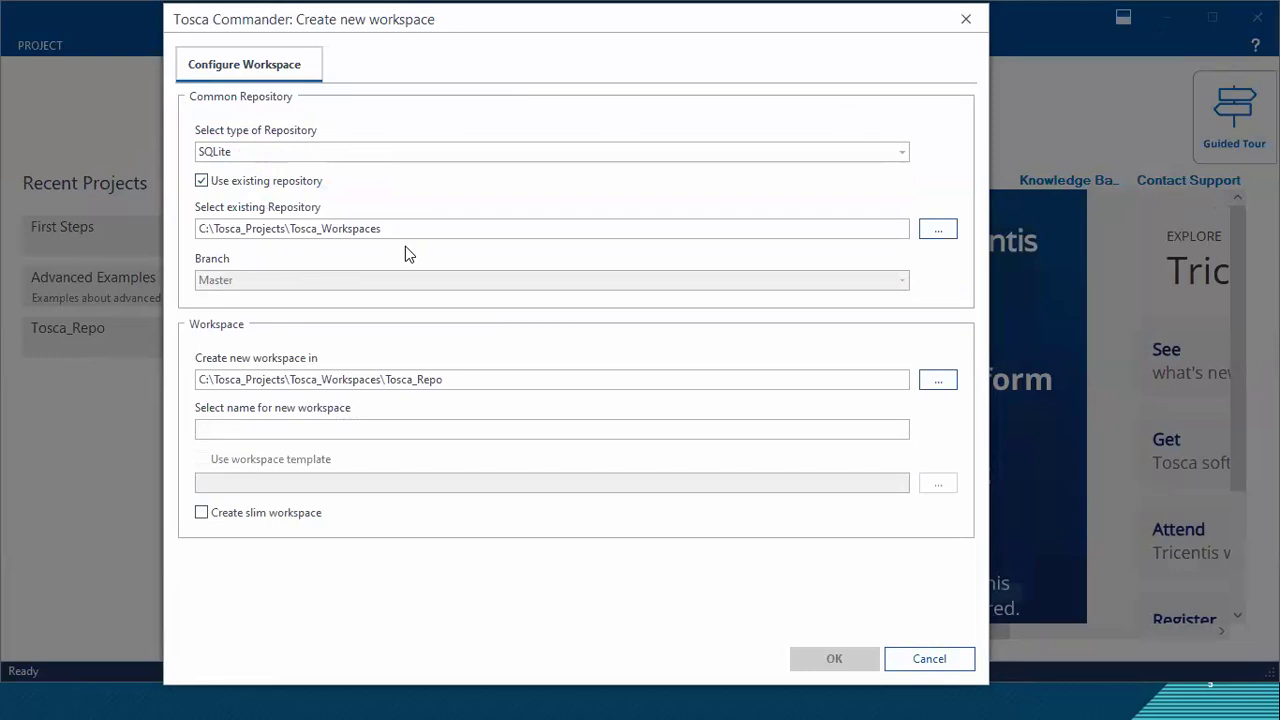
# Step: Switch to Edge, return to the Tosca Server home page, and examine its localhost address
pyautogui.hotkey('alt', 'Tab')
pyautogui.hotkey('alt', 'Tab')
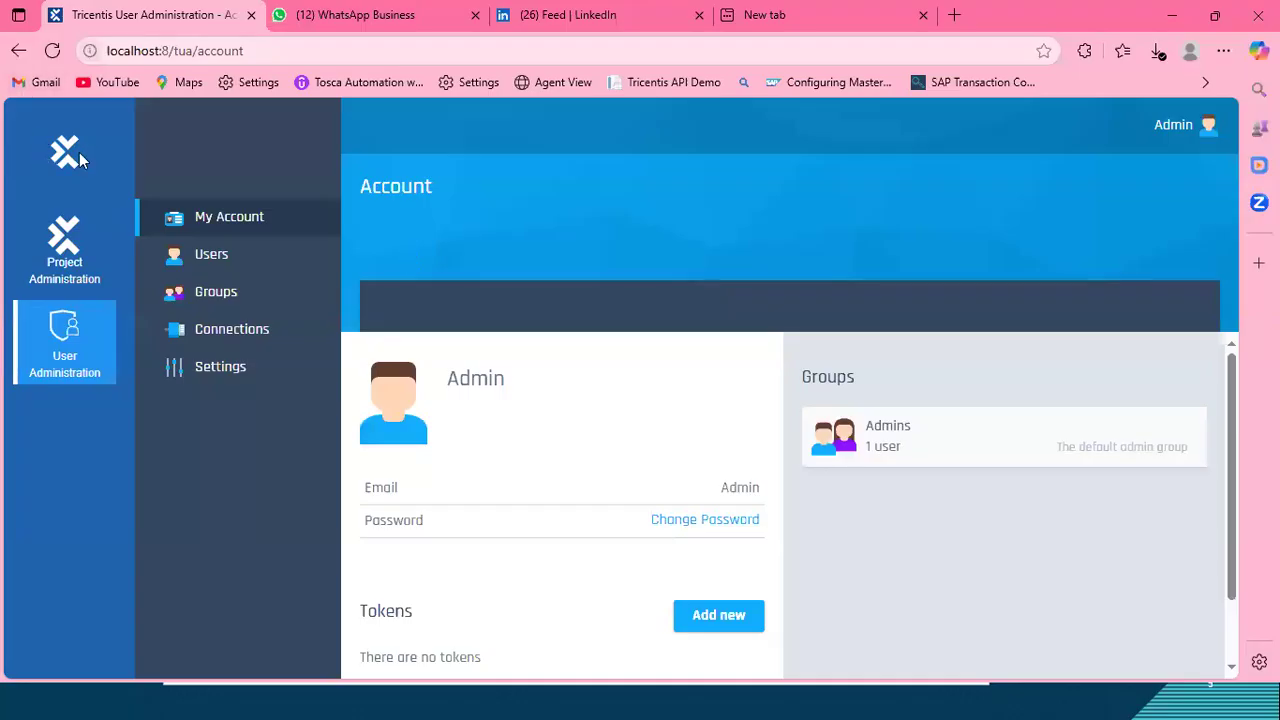
pyautogui.click(63, 155)
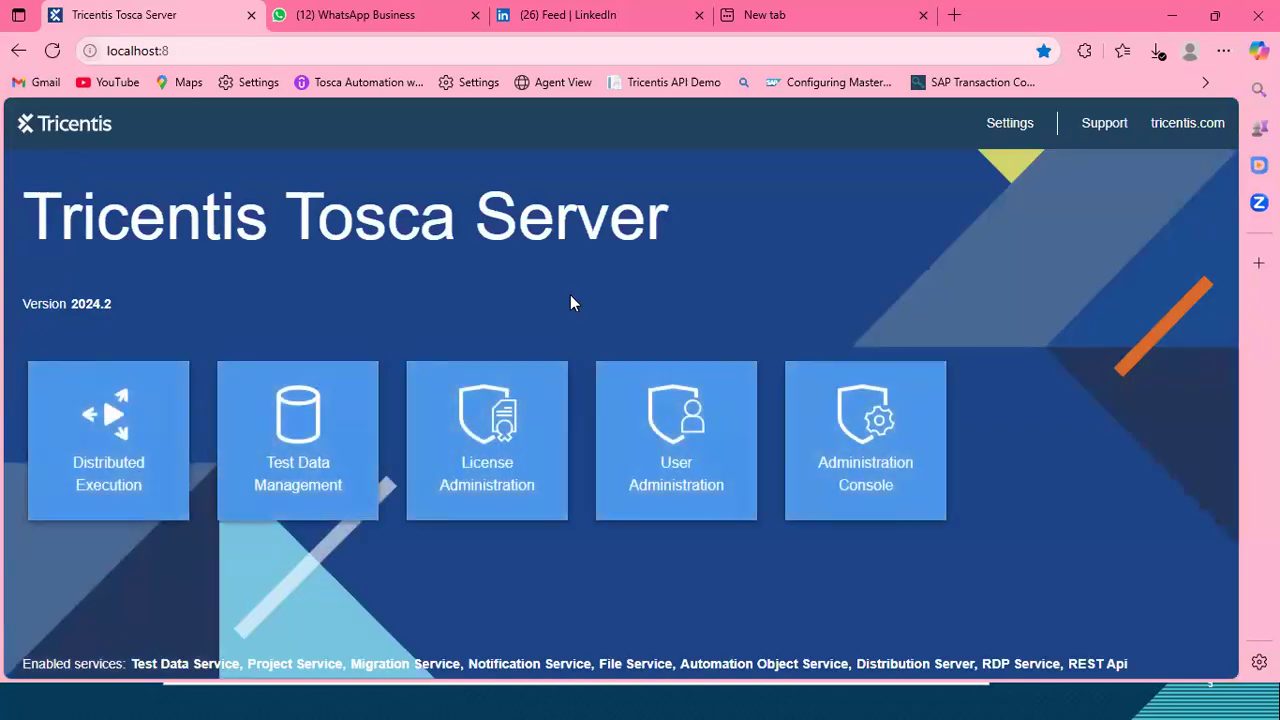
pyautogui.click(187, 50)
pyautogui.moveTo(185, 50); pyautogui.dragTo(131, 50)
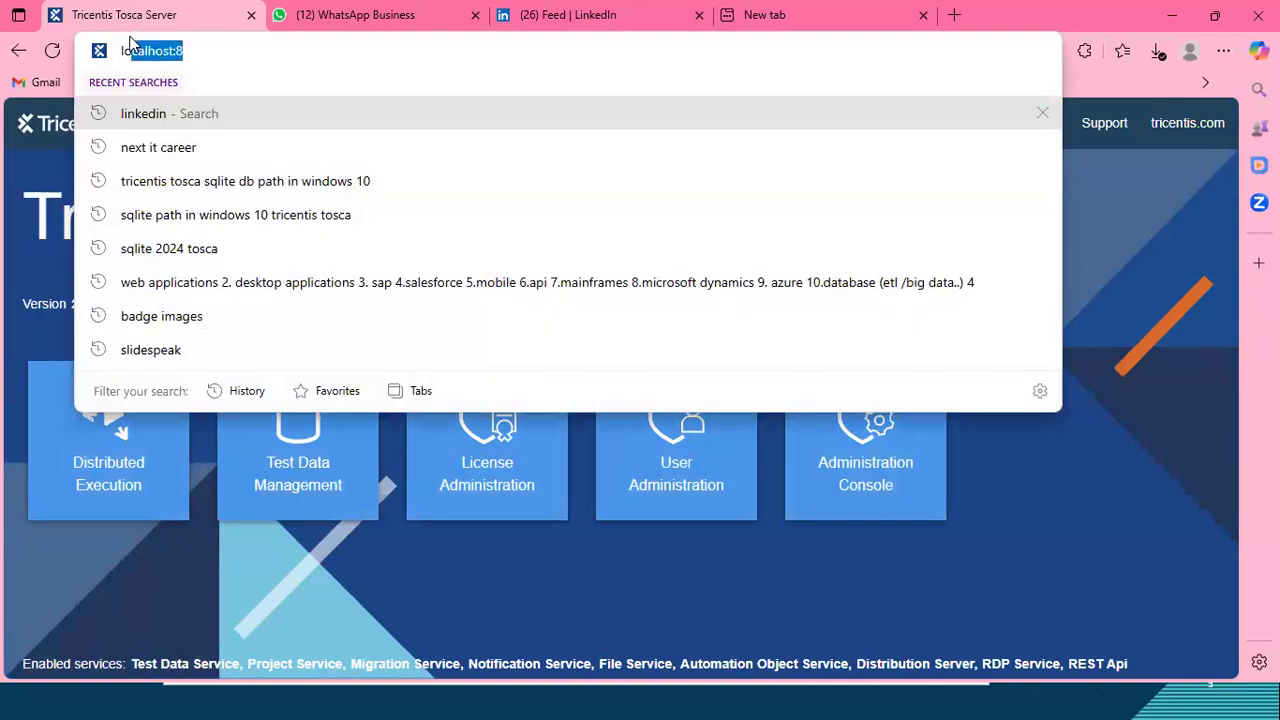
pyautogui.click(8, 286)
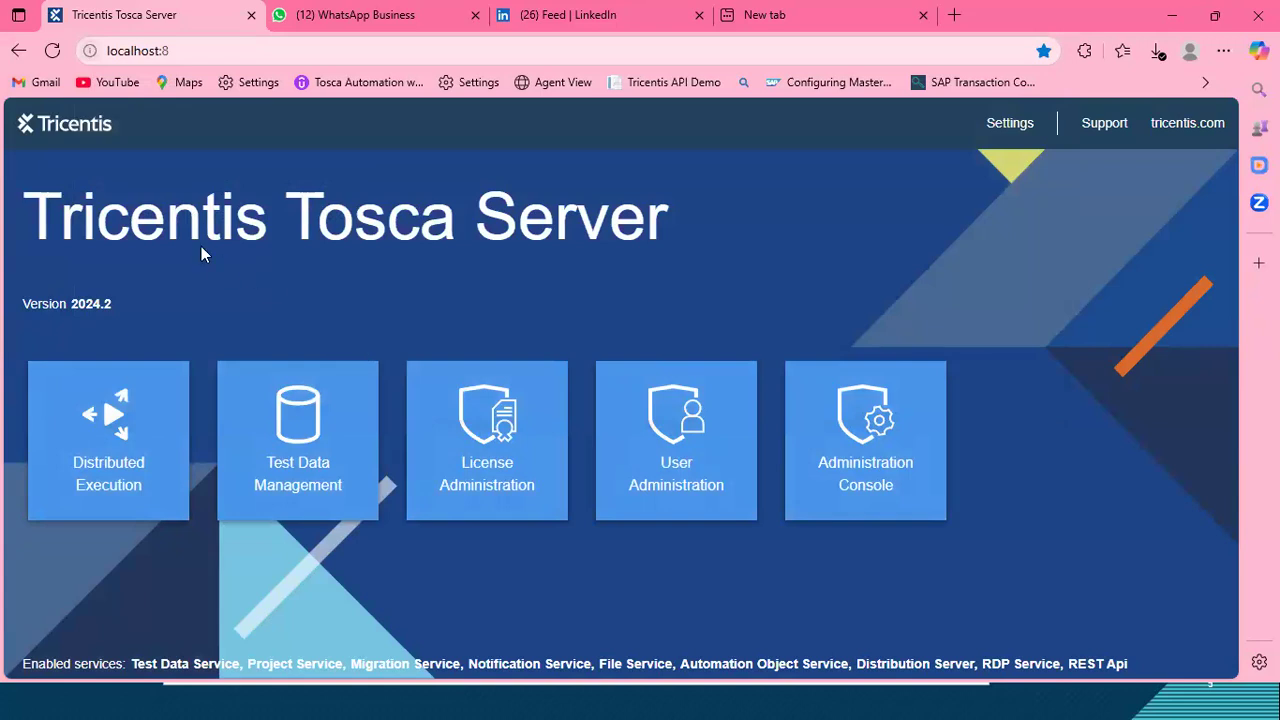
pyautogui.moveTo(187, 43); pyautogui.dragTo(101, 56)
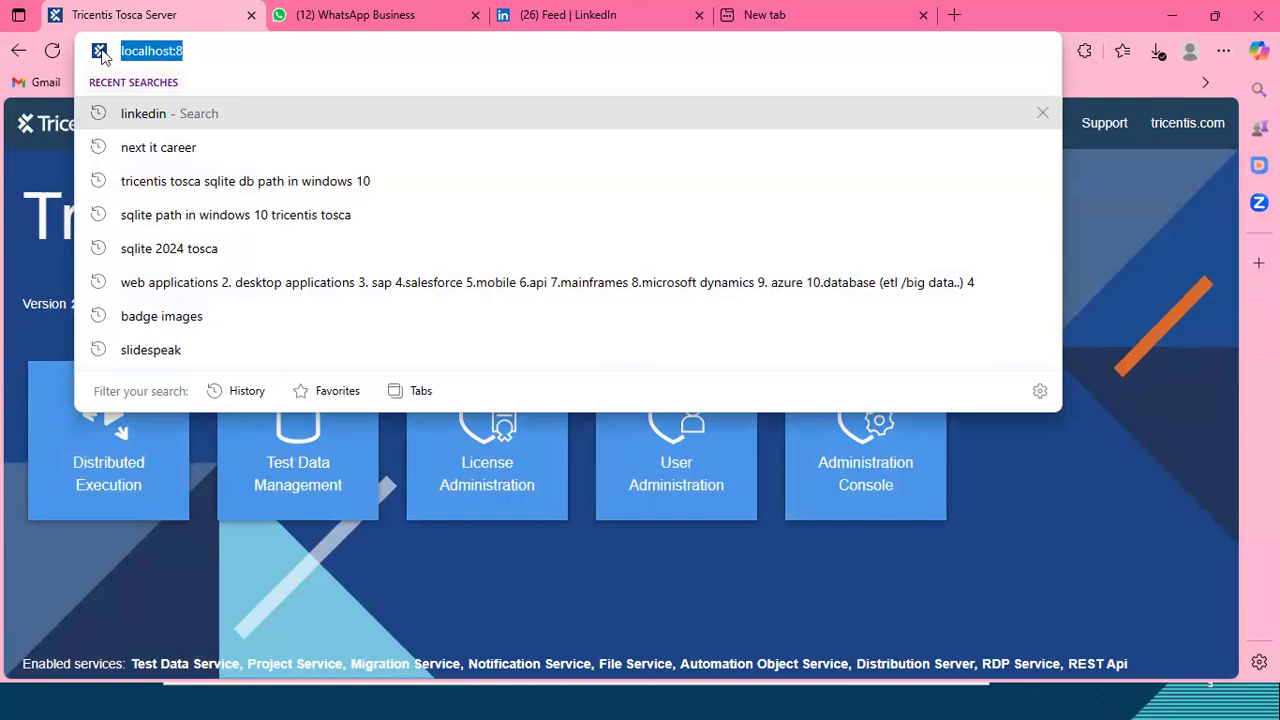
pyautogui.click(32, 239)
pyautogui.moveTo(197, 52); pyautogui.dragTo(75, 58)
pyautogui.click(45, 208)
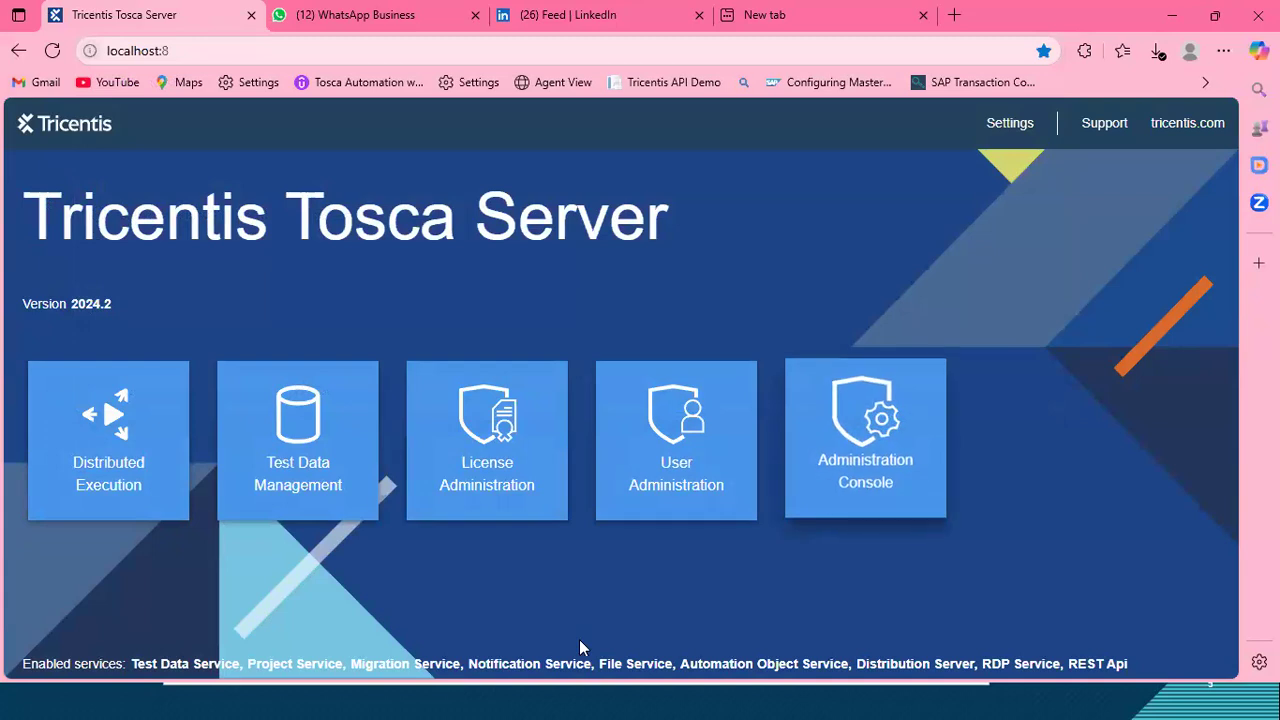
# Step: Return to Tosca Commander, reposition the new workspace dialog, and turn off the use of an existing repository
pyautogui.hotkey('alt', 'Tab')
pyautogui.hotkey('alt', 'Tab')
pyautogui.hotkey('alt', 'Tab')
pyautogui.hotkey('alt', 'shift', 'Tab')
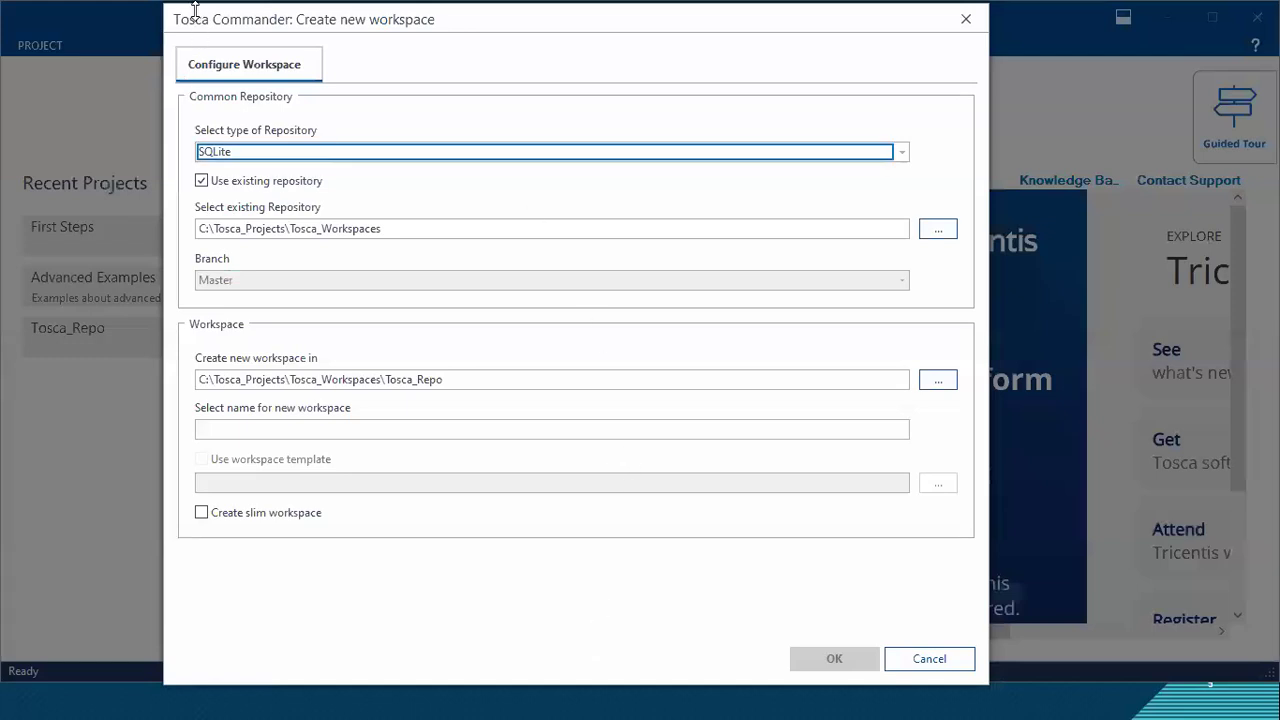
pyautogui.moveTo(187, 24); pyautogui.dragTo(153, 164)
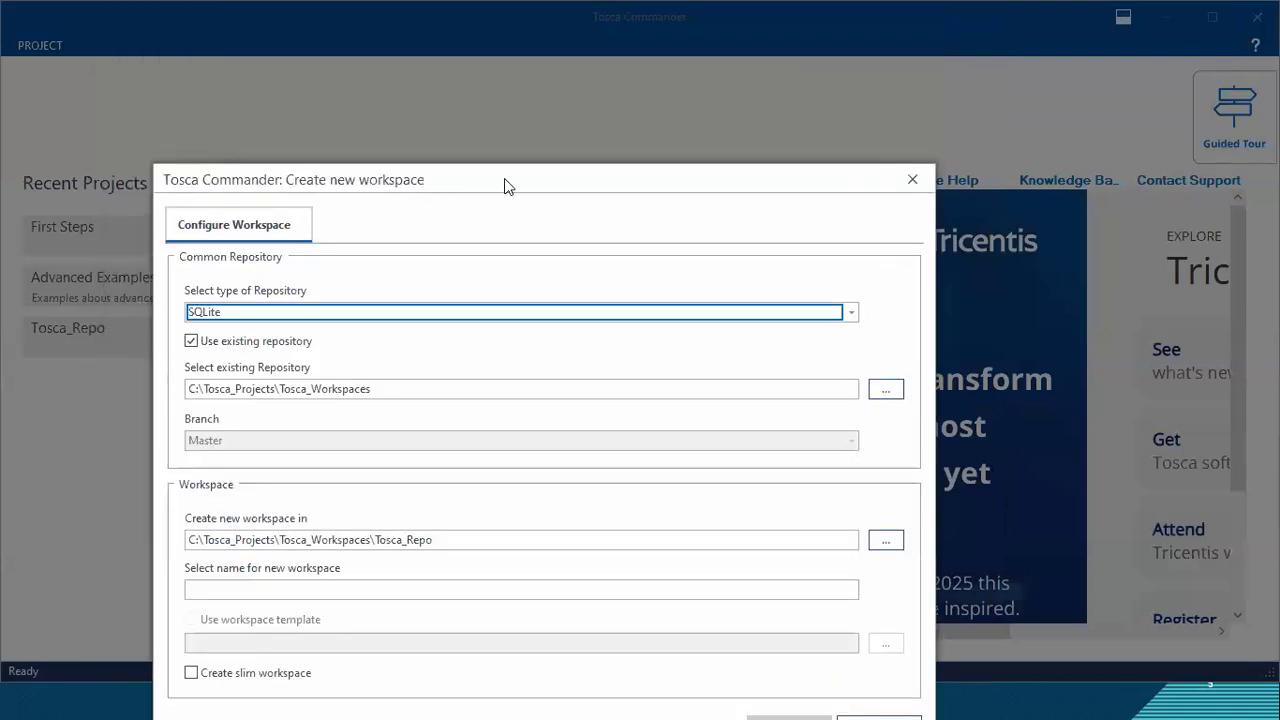
pyautogui.moveTo(504, 178); pyautogui.dragTo(496, 98)
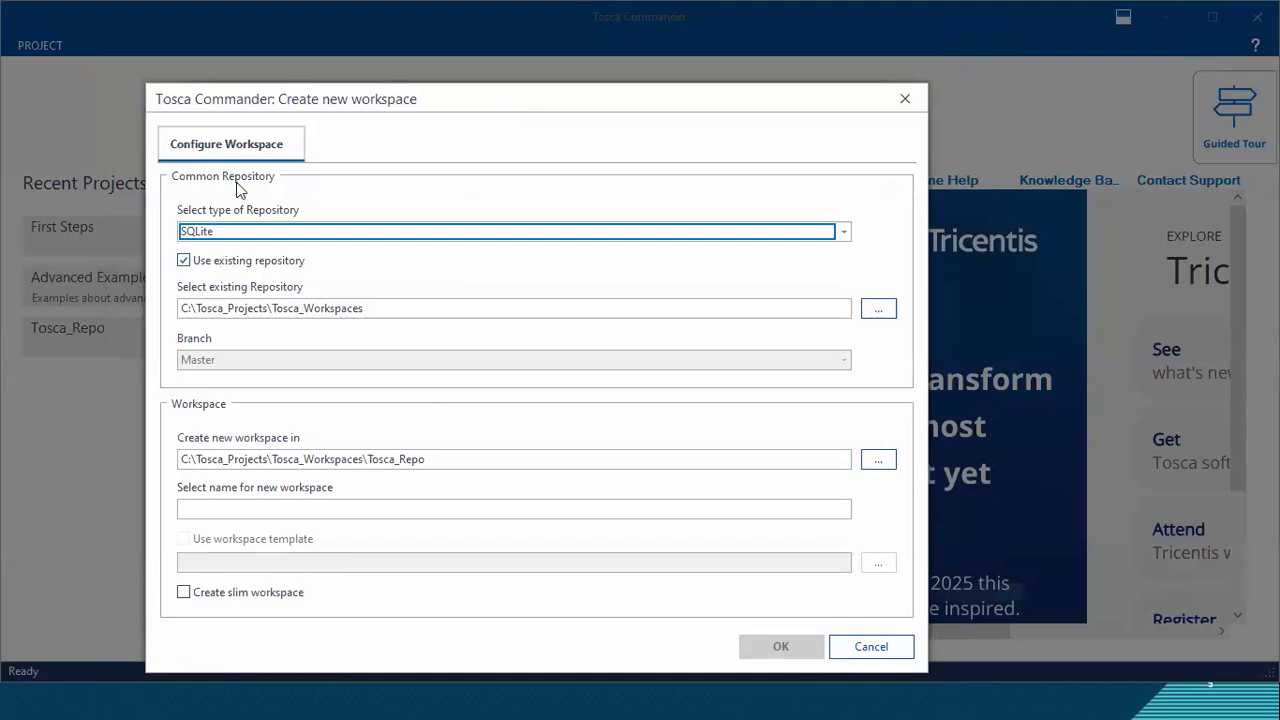
pyautogui.click(185, 262)
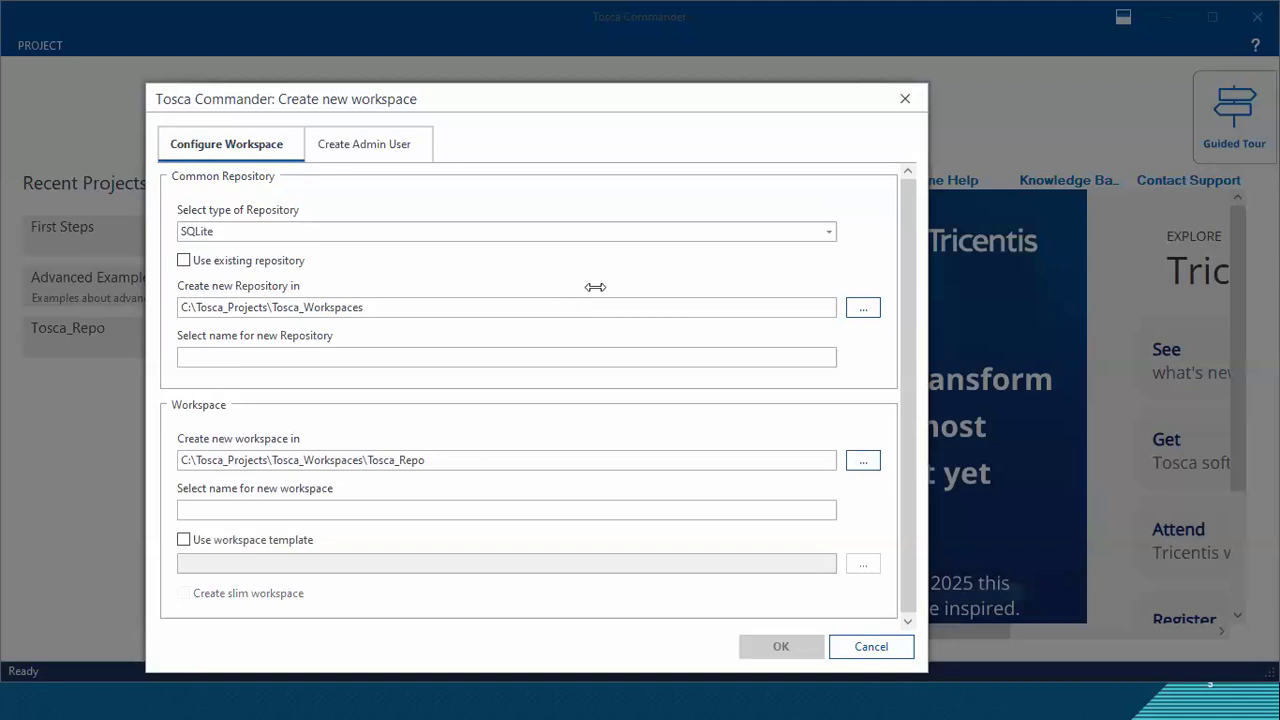
# Step: Mark the new workspace name field and the workspace template option with annotation rectangles
pyautogui.moveTo(161, 401)
pyautogui.mouseDown()
pyautogui.moveTo(187, 417)
pyautogui.moveTo(238, 417)
pyautogui.mouseUp()
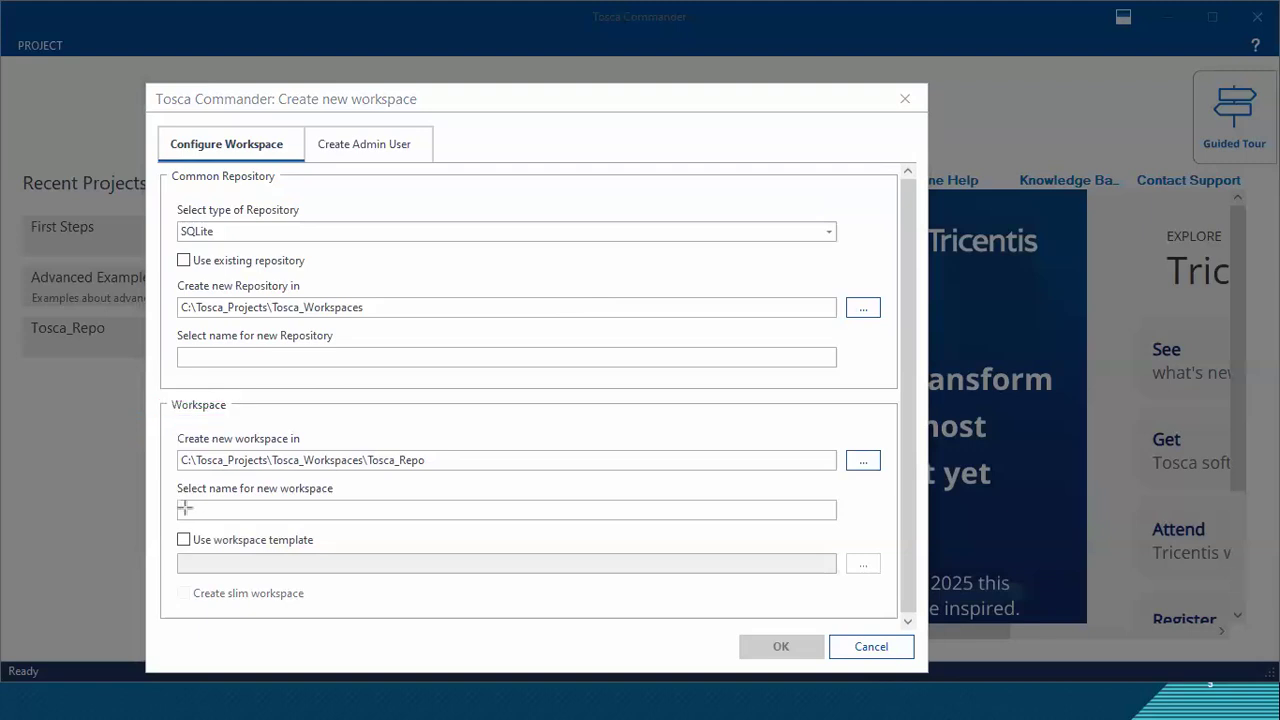
pyautogui.moveTo(171, 496); pyautogui.dragTo(372, 527)
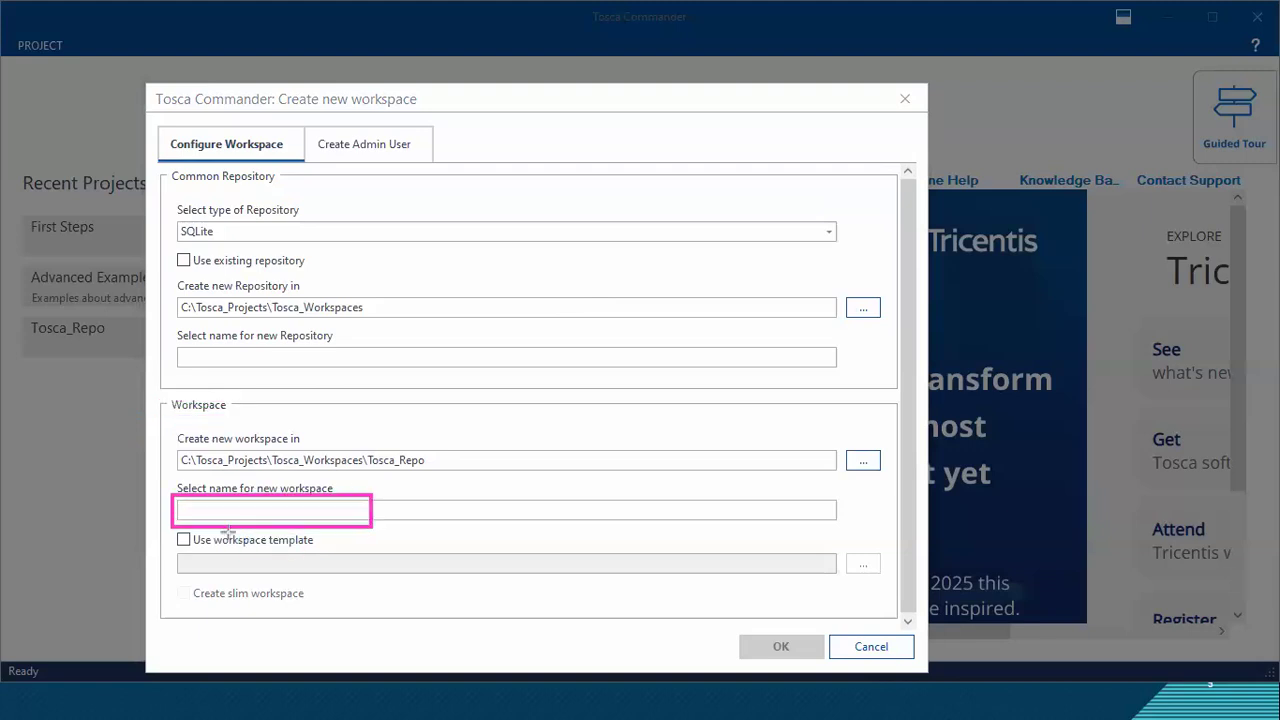
pyautogui.moveTo(170, 530)
pyautogui.mouseDown()
pyautogui.moveTo(311, 536)
pyautogui.moveTo(321, 549)
pyautogui.mouseUp()
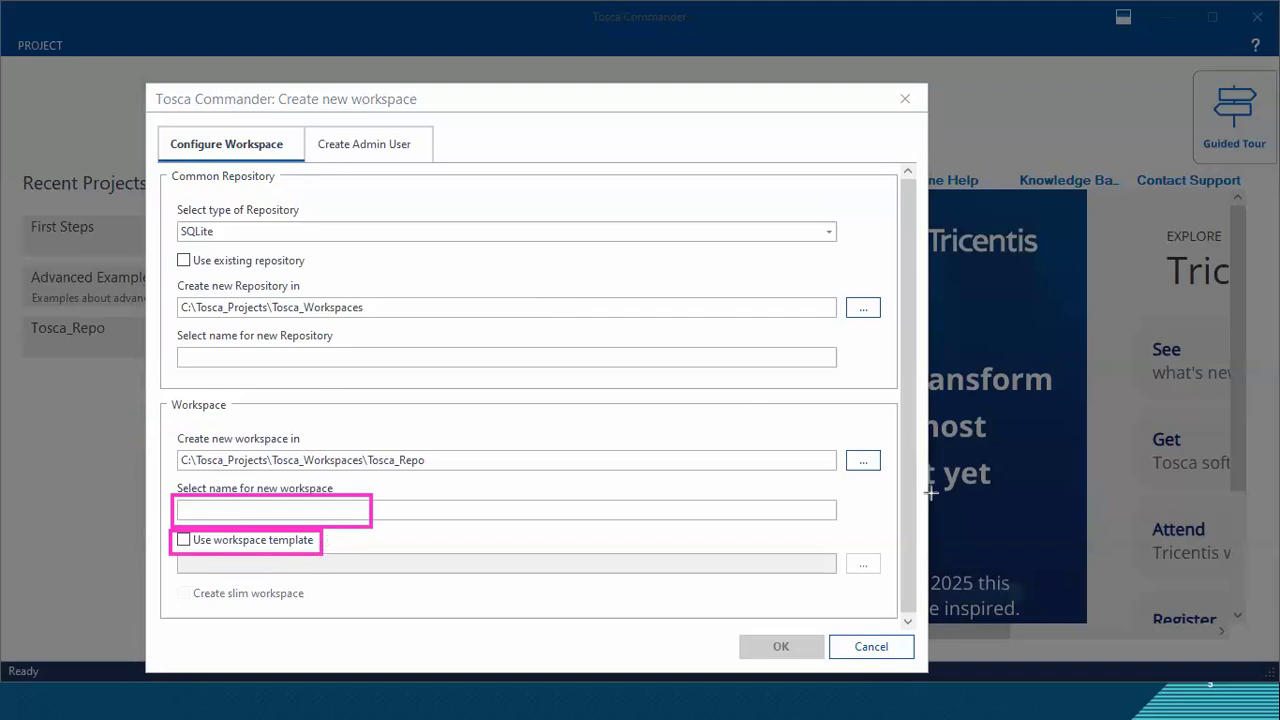
# Step: Add a two-line text annotation reading "Open Url" and "Close Browser" beside the workspace template option
pyautogui.click(341, 543)
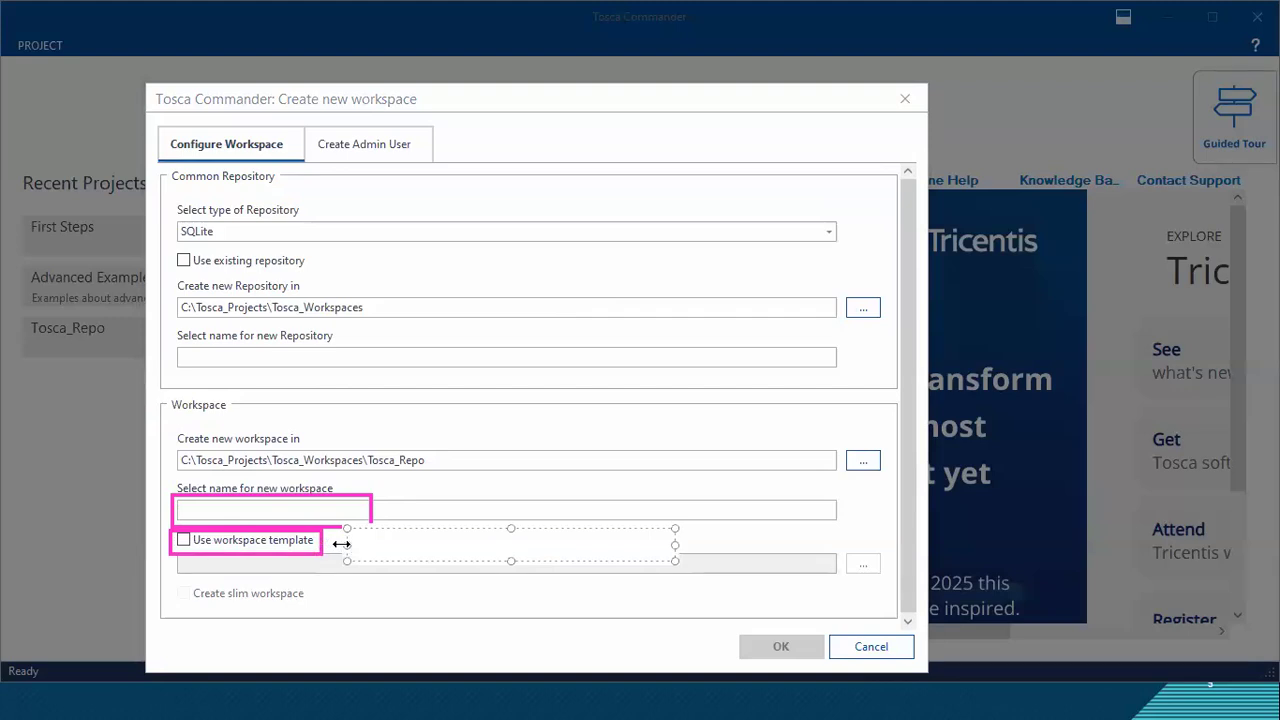
pyautogui.write('Url')
pyautogui.press('BackSpace')
pyautogui.press('BackSpace')
pyautogui.press('BackSpace')
pyautogui.write('Open Url')
pyautogui.press('Return')
pyautogui.write('Close Browser')
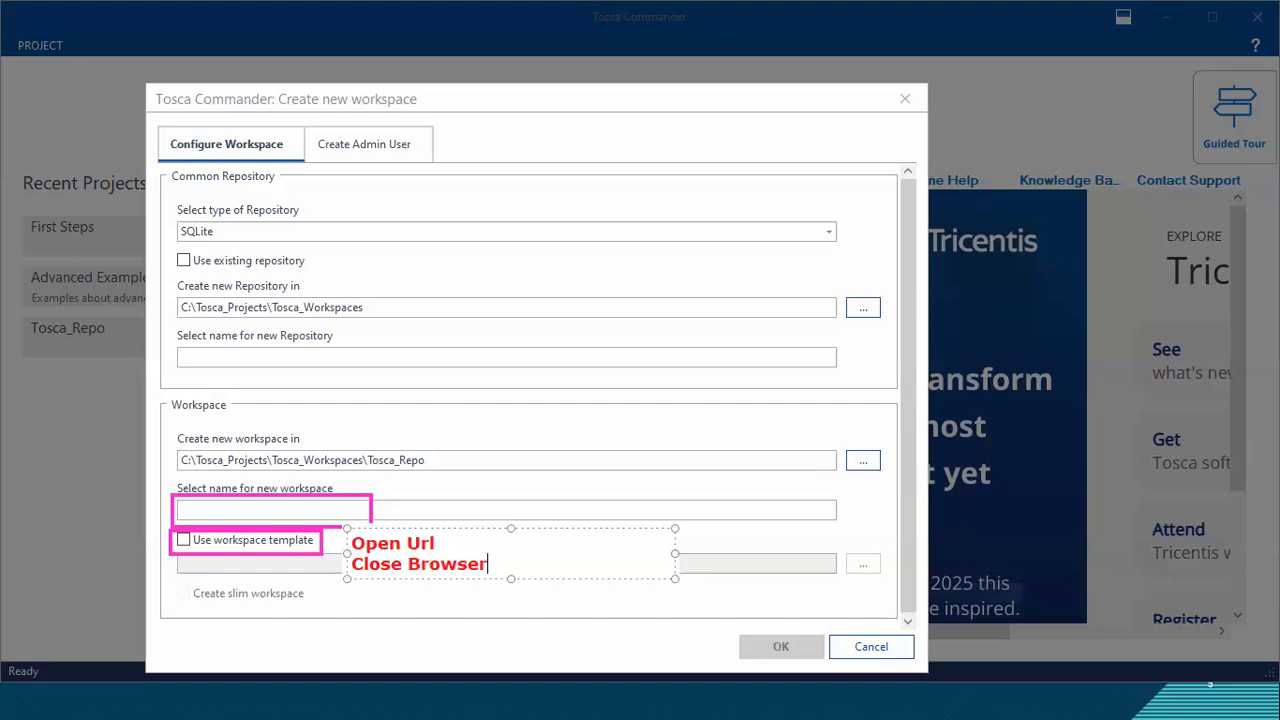
pyautogui.click(452, 499)
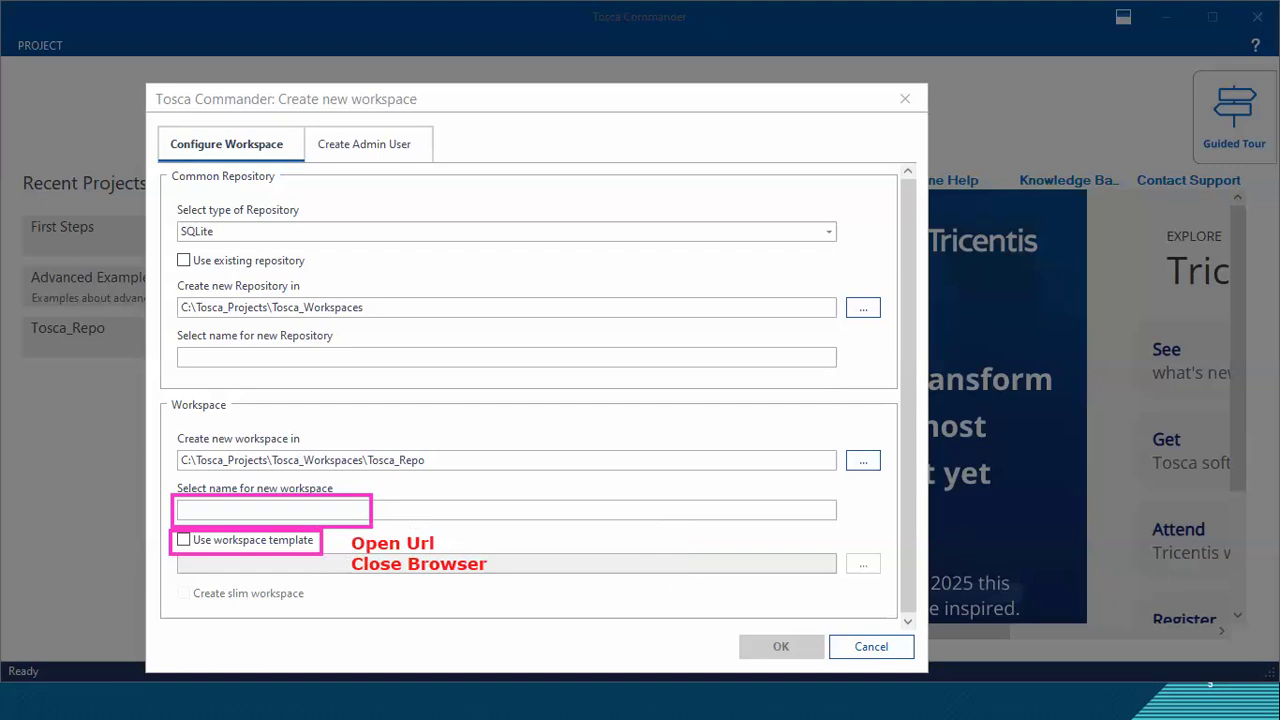
# Step: Enable the workspace template option and select the path of the Standard.tsu template to point it out
pyautogui.click(182, 541)
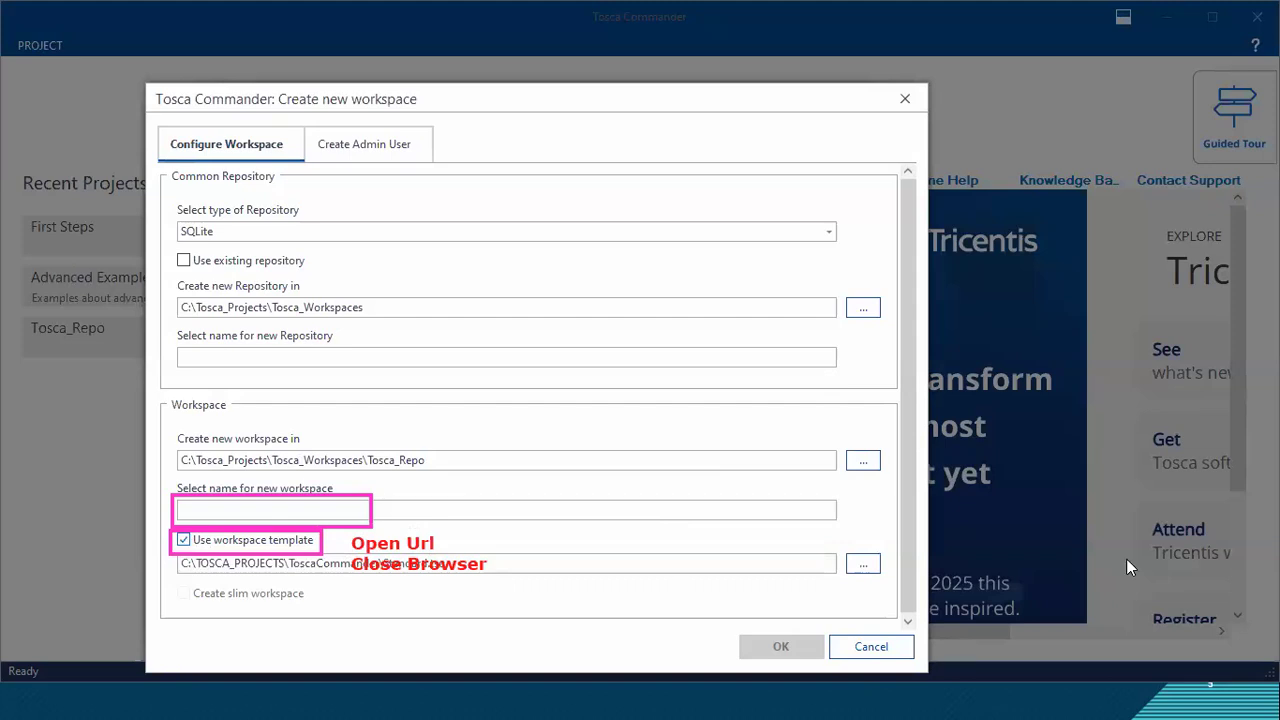
pyautogui.moveTo(451, 563); pyautogui.dragTo(174, 557)
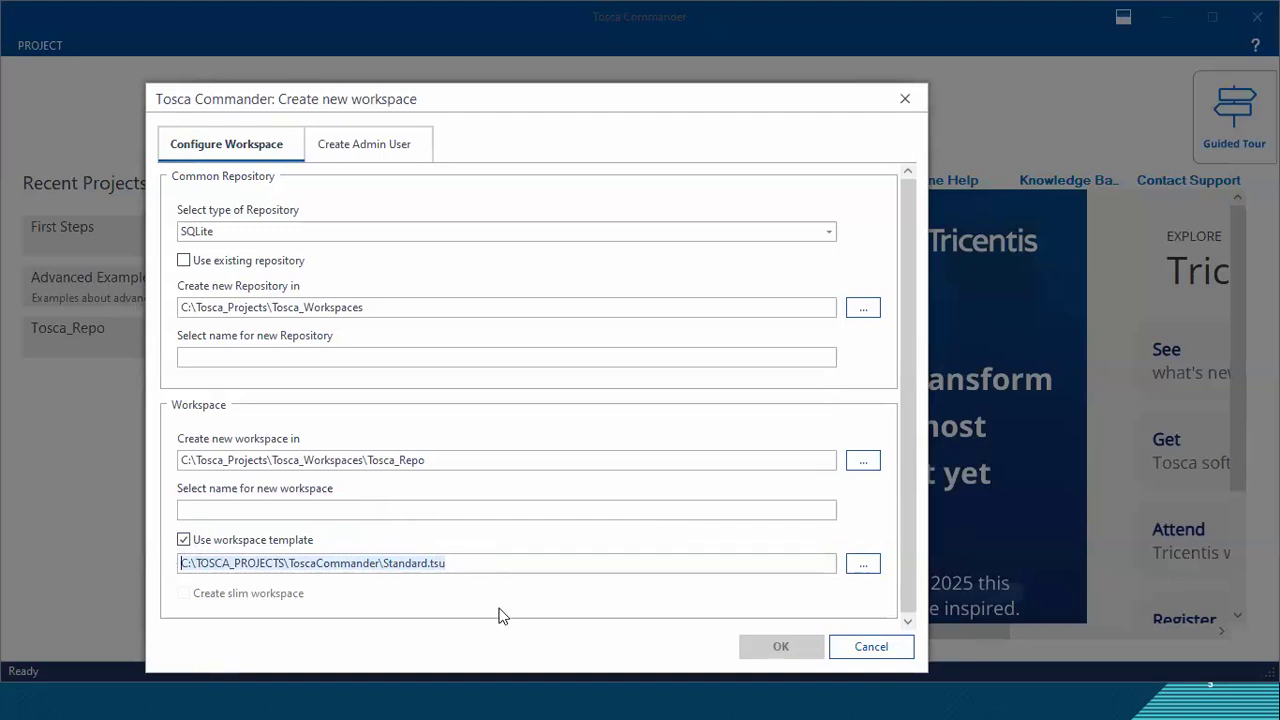
pyautogui.click(461, 560)
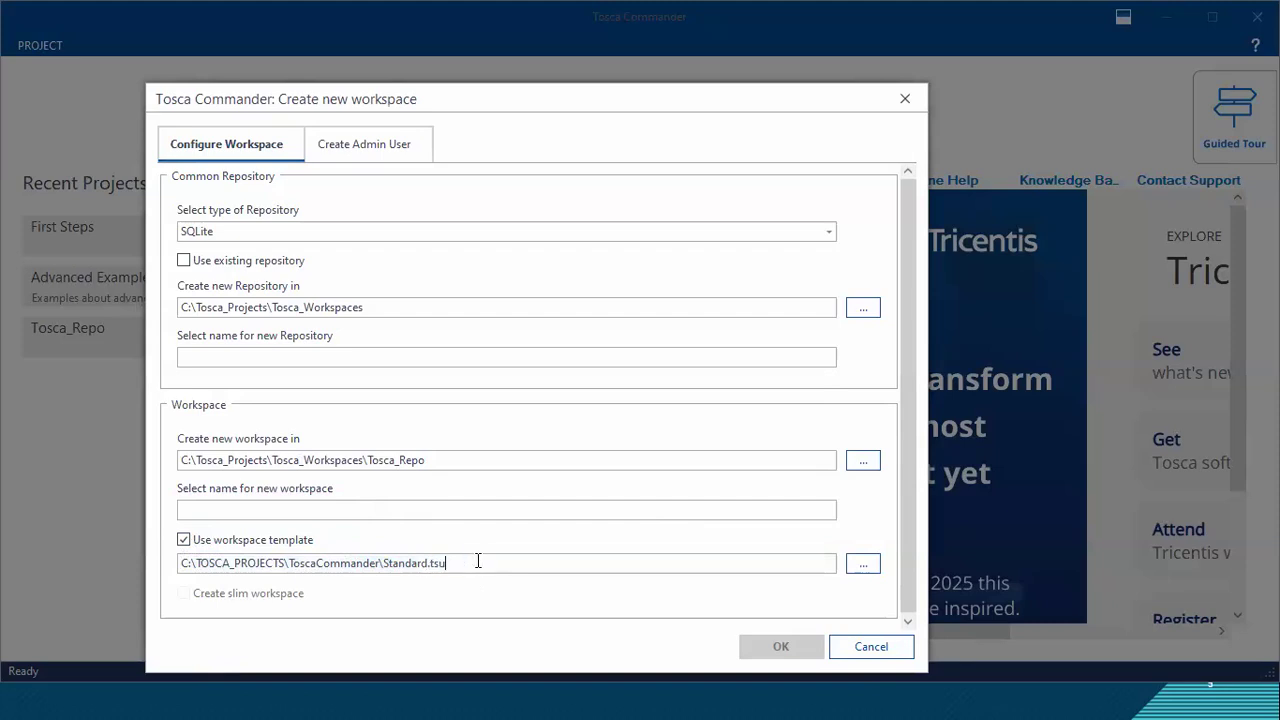
pyautogui.click(319, 563)
pyautogui.keyDown('shift'); pyautogui.click(510, 555); pyautogui.keyUp('shift')
pyautogui.hotkey('ctrl', 'a')
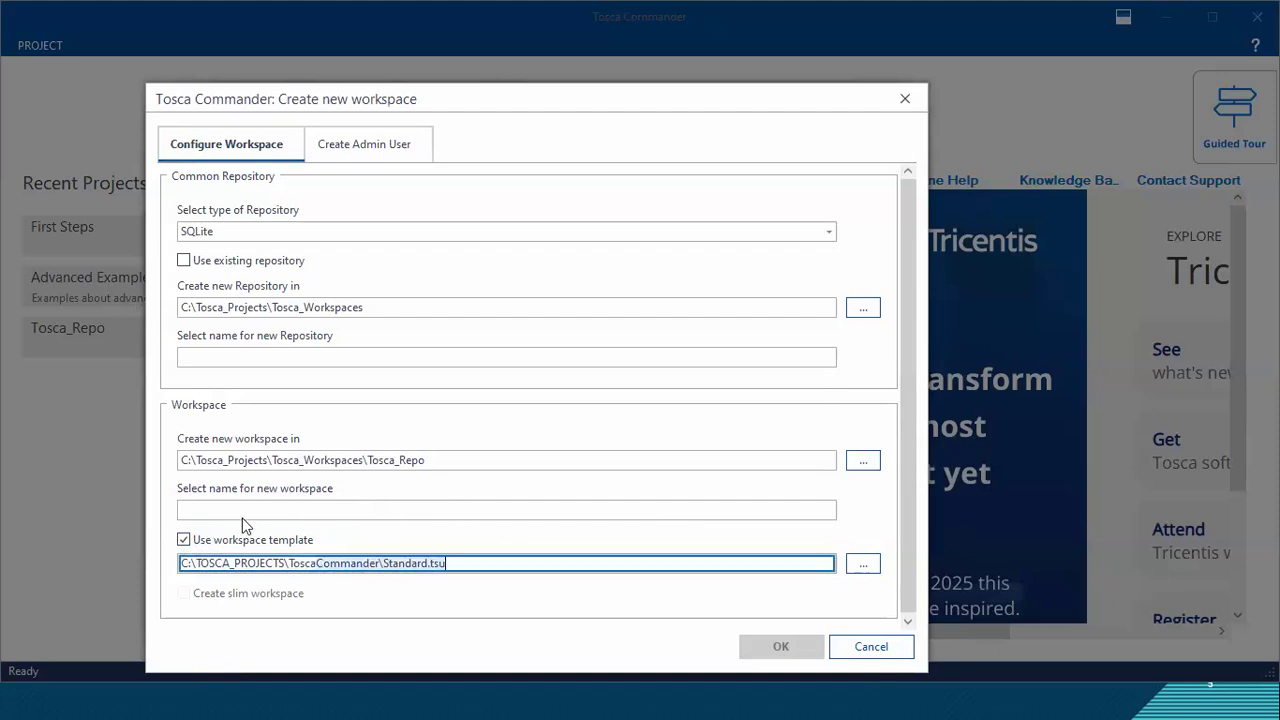
# Step: Toggle the workspace template option off and back on to demonstrate its effect
pyautogui.click(184, 541)
pyautogui.click(184, 541)
pyautogui.click(184, 541)
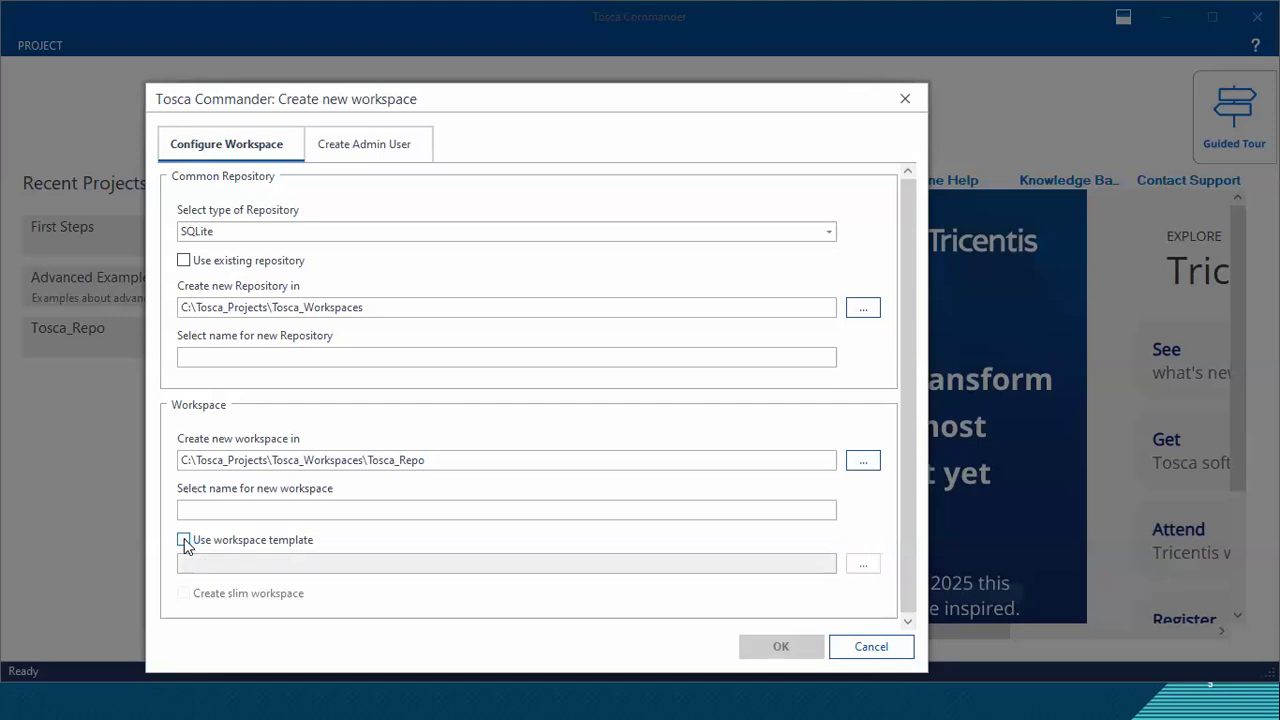
pyautogui.click(184, 541)
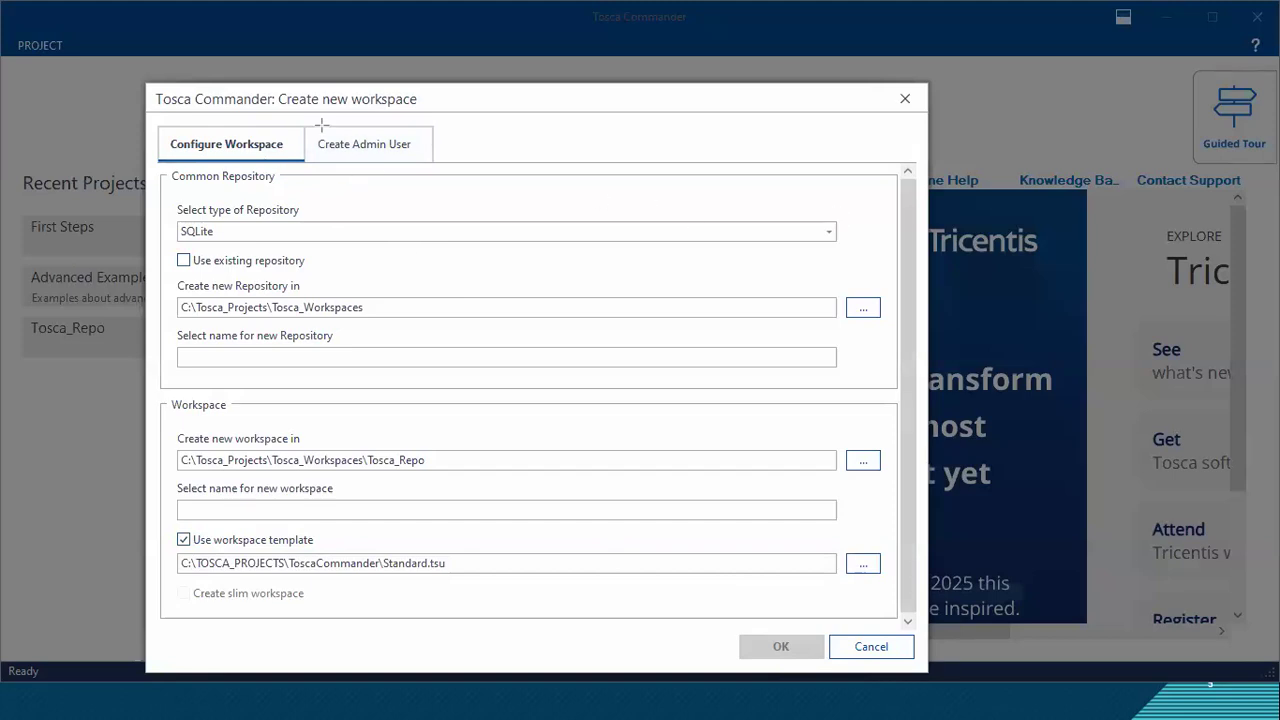
# Step: Underline the Common Repository and Workspace section headings with annotations
pyautogui.moveTo(175, 182); pyautogui.dragTo(277, 188)
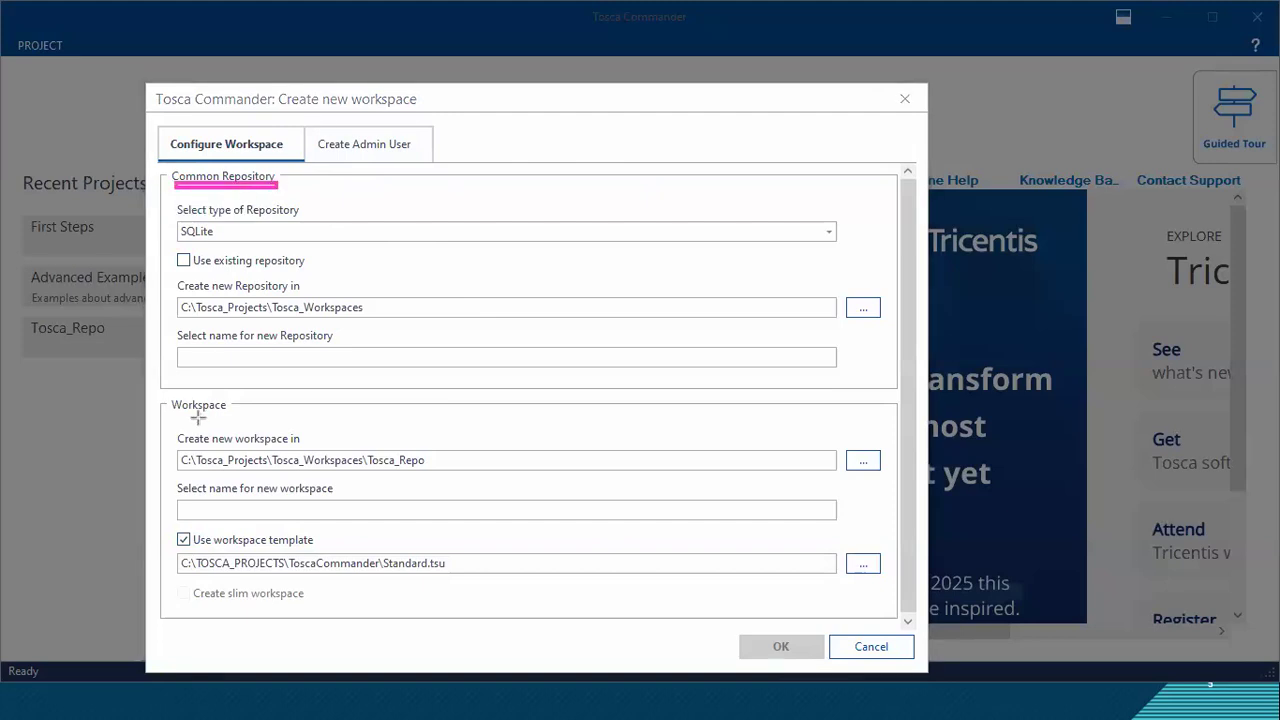
pyautogui.moveTo(167, 409); pyautogui.dragTo(247, 409)
pyautogui.moveTo(173, 184); pyautogui.dragTo(273, 184)
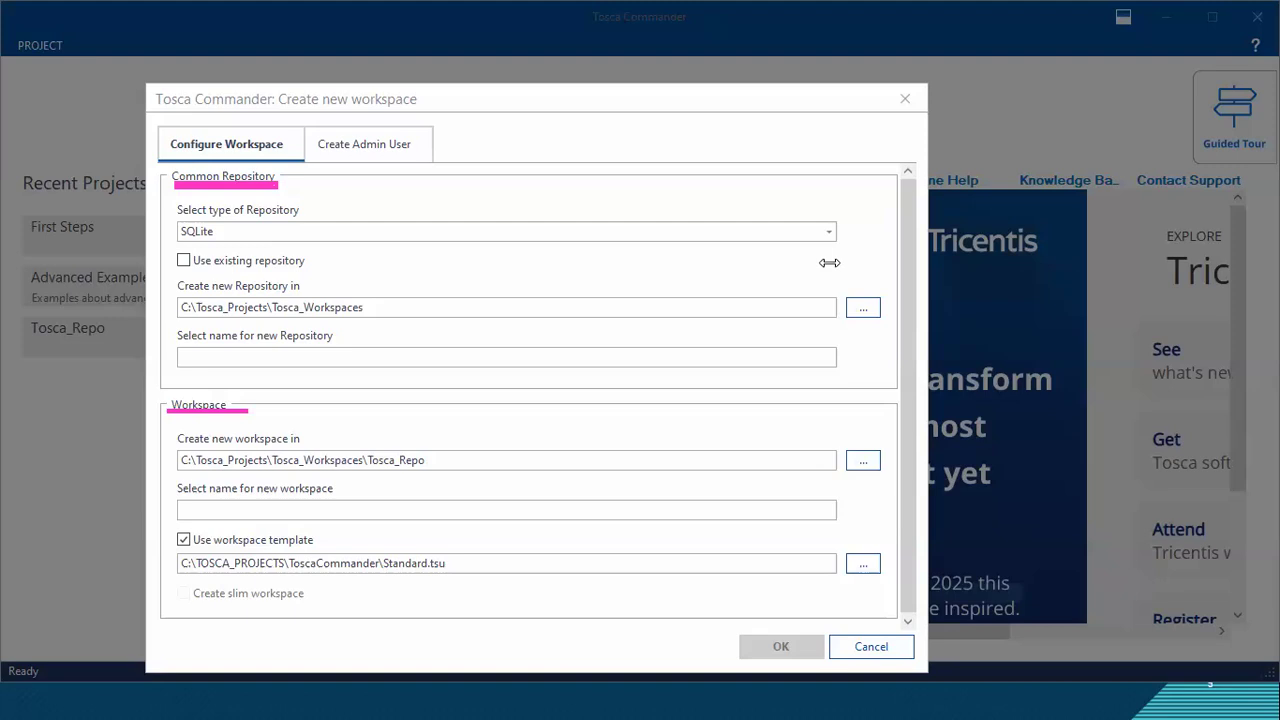
# Step: Annotate the existing repository option with "new project" and the new repository name field with "toscaproject"
pyautogui.click(320, 258)
pyautogui.write('new project')
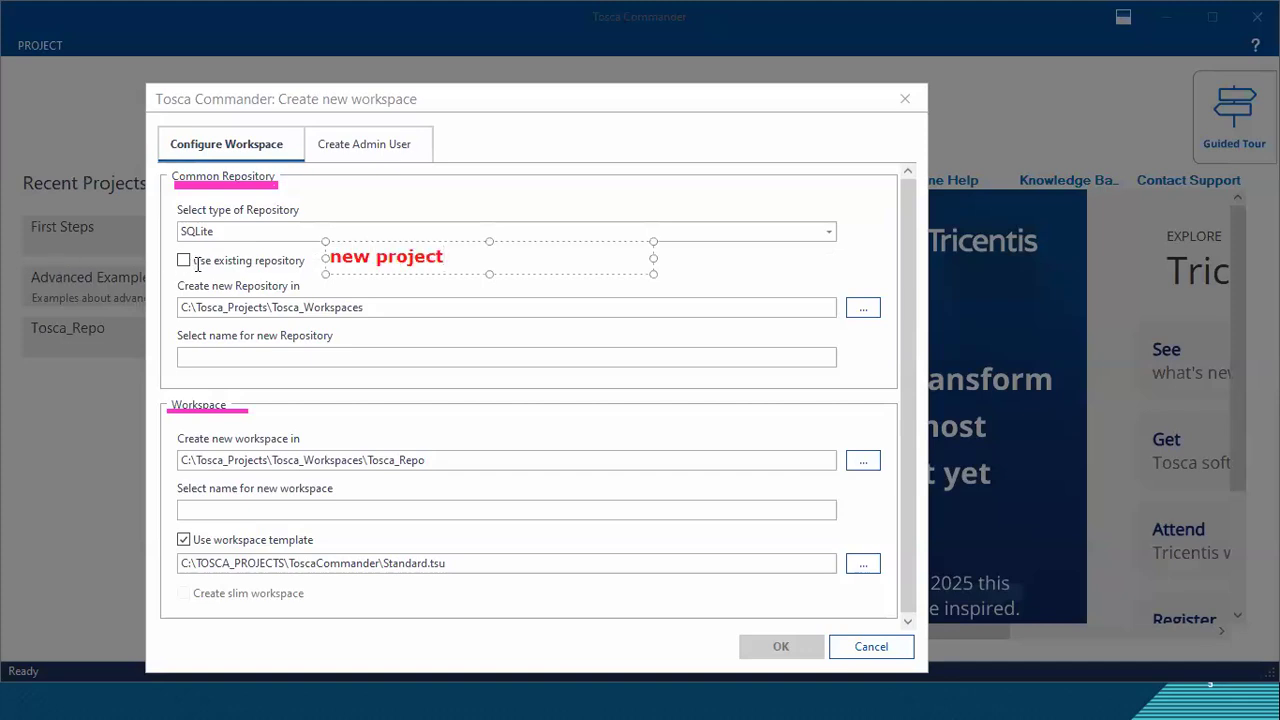
pyautogui.click(197, 265)
pyautogui.click(365, 278)
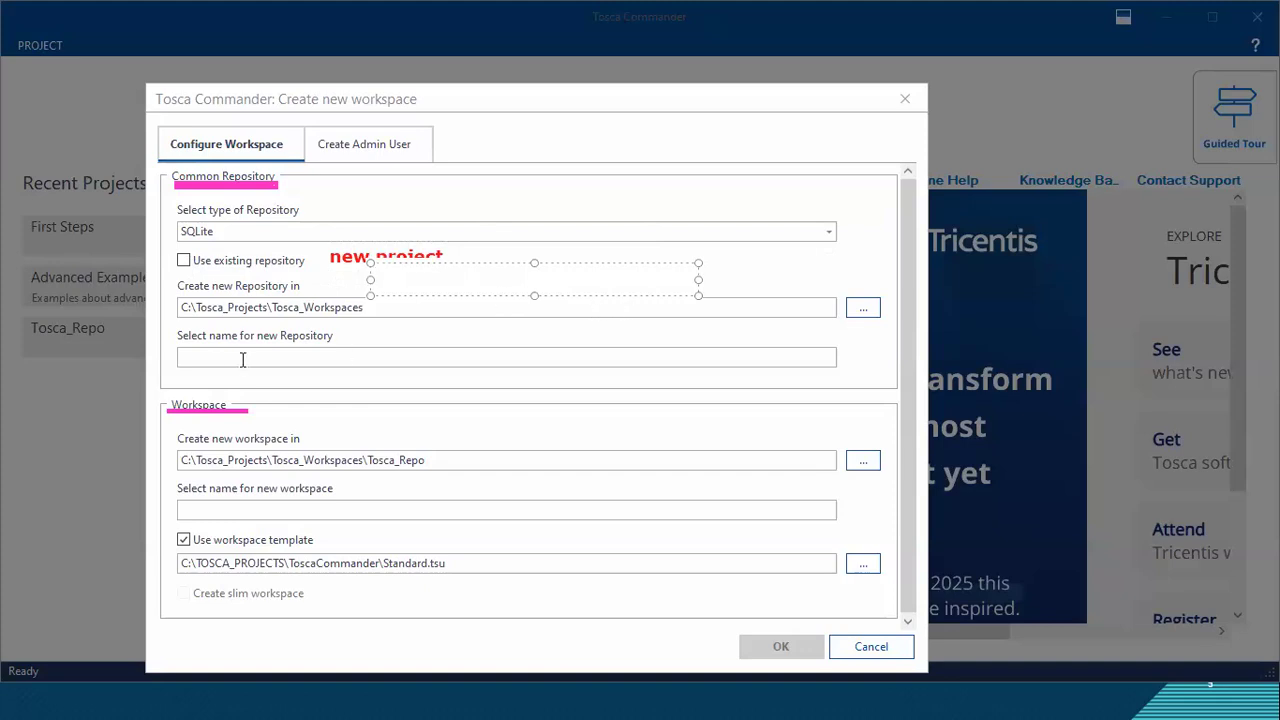
pyautogui.click(182, 356)
pyautogui.write('toscaproject')
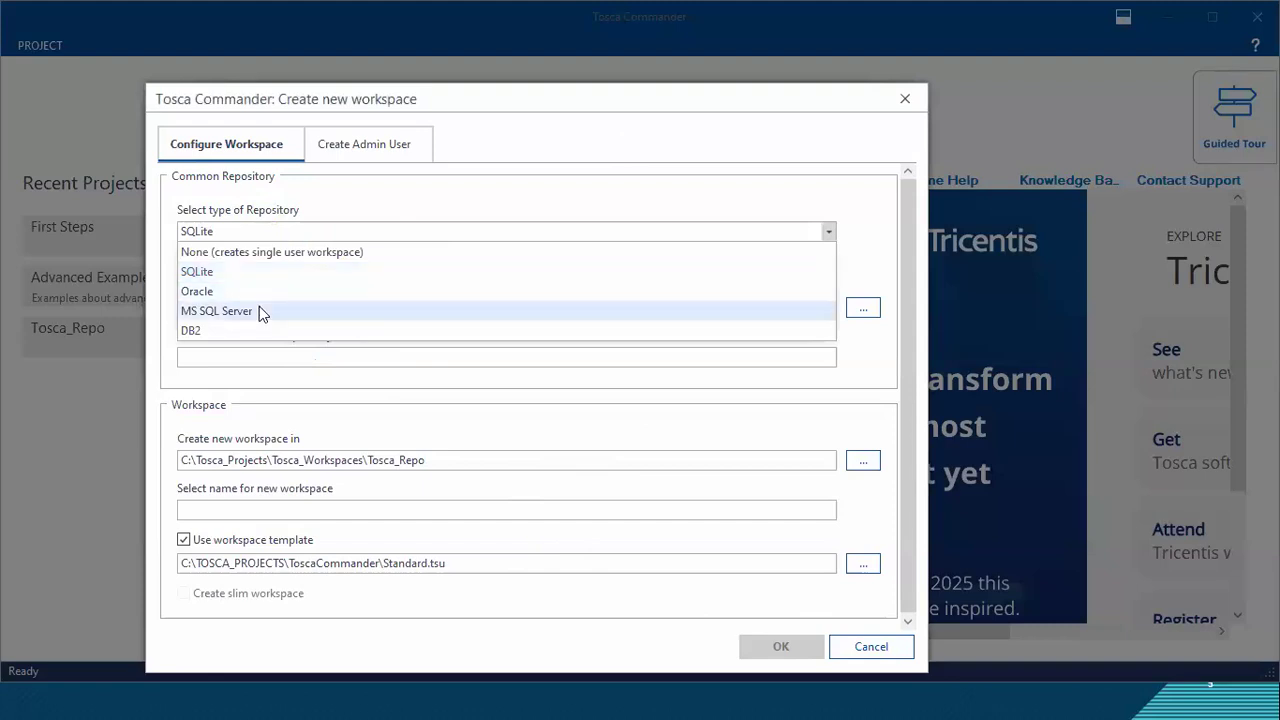
# Step: Set the repository type to MS SQL Server and select the whole connection string
pyautogui.click(260, 310)
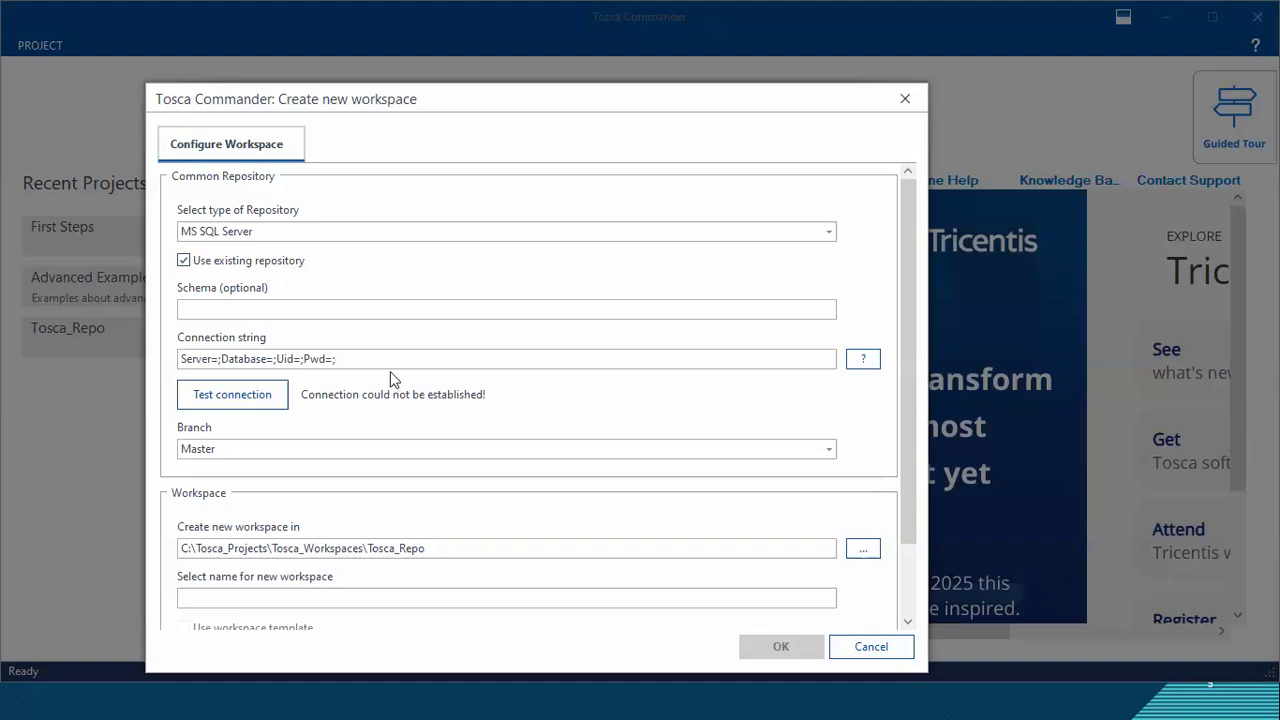
pyautogui.moveTo(340, 358); pyautogui.dragTo(163, 366)
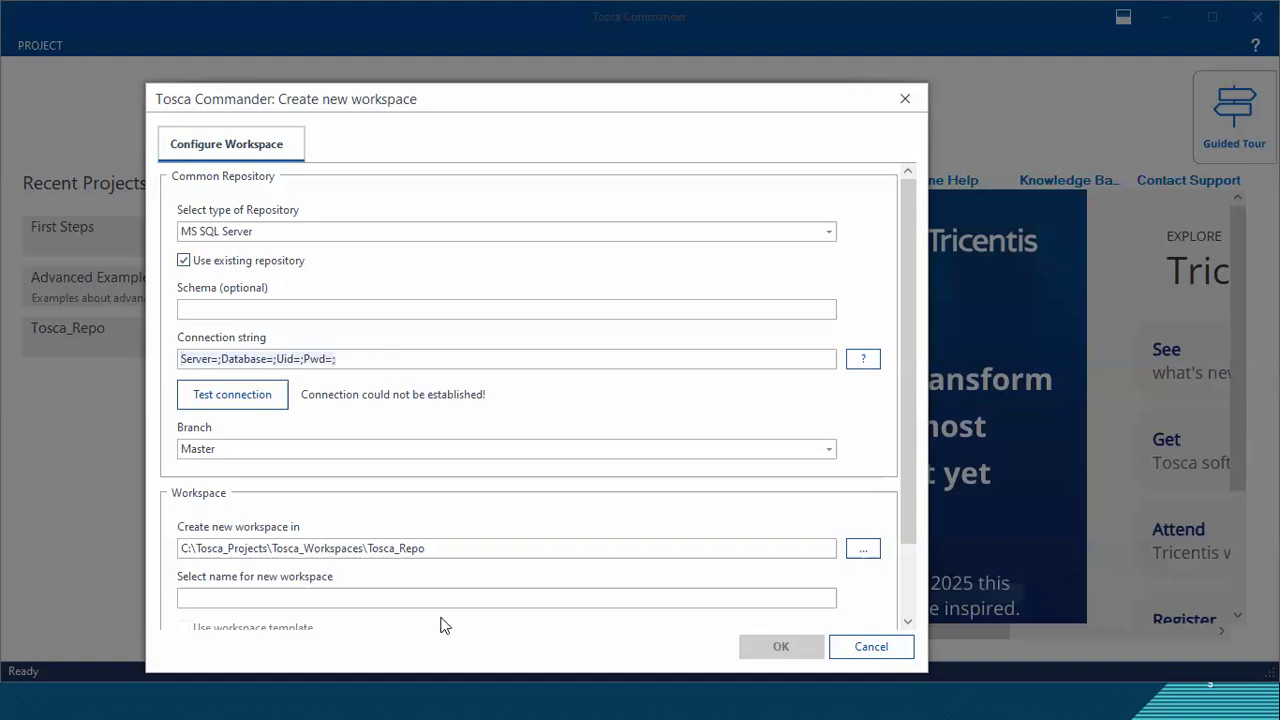
# Step: Switch to the Word notes and add Server=localhost\SQLEXPRESS;Database=TOSCA;Integrated Security=True; on a new line under the MS Sql Server item
pyautogui.hotkey('alt', 'Tab')
pyautogui.hotkey('alt', 'Tab')
pyautogui.hotkey('alt', 'shift', 'Tab')
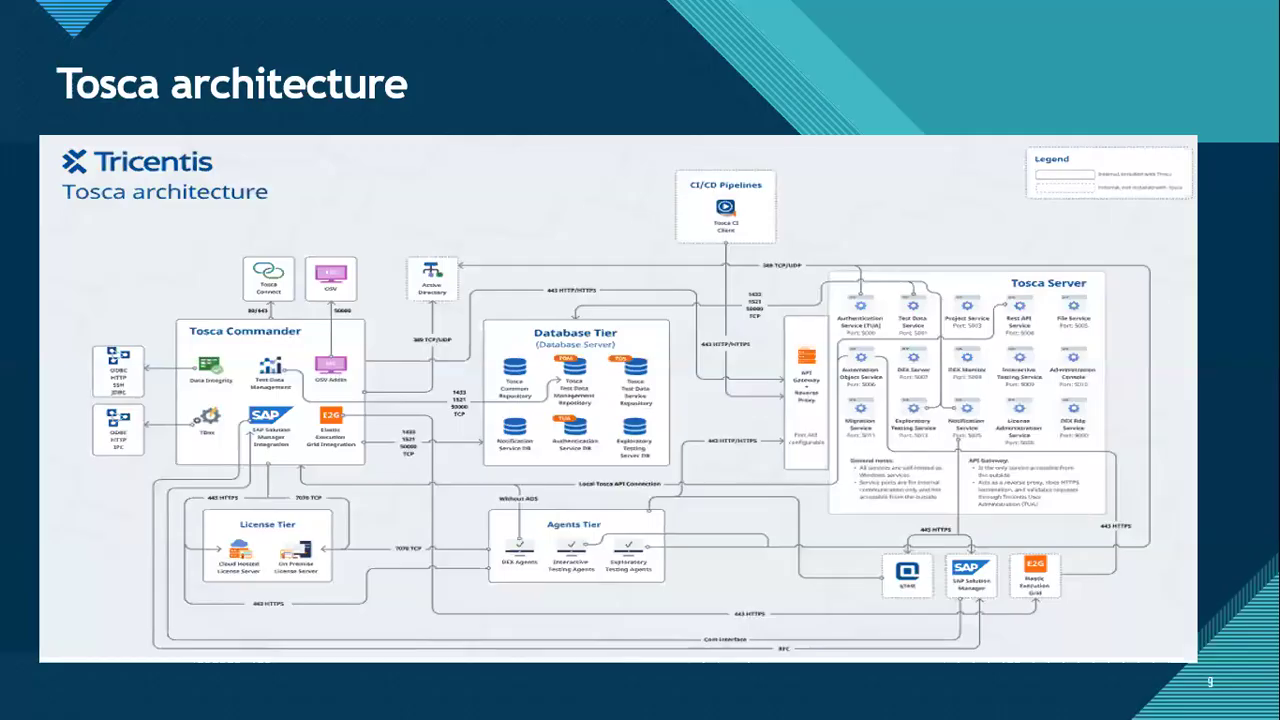
pyautogui.press('Escape')
pyautogui.click(476, 701)
pyautogui.click(418, 438)
pyautogui.click(406, 346)
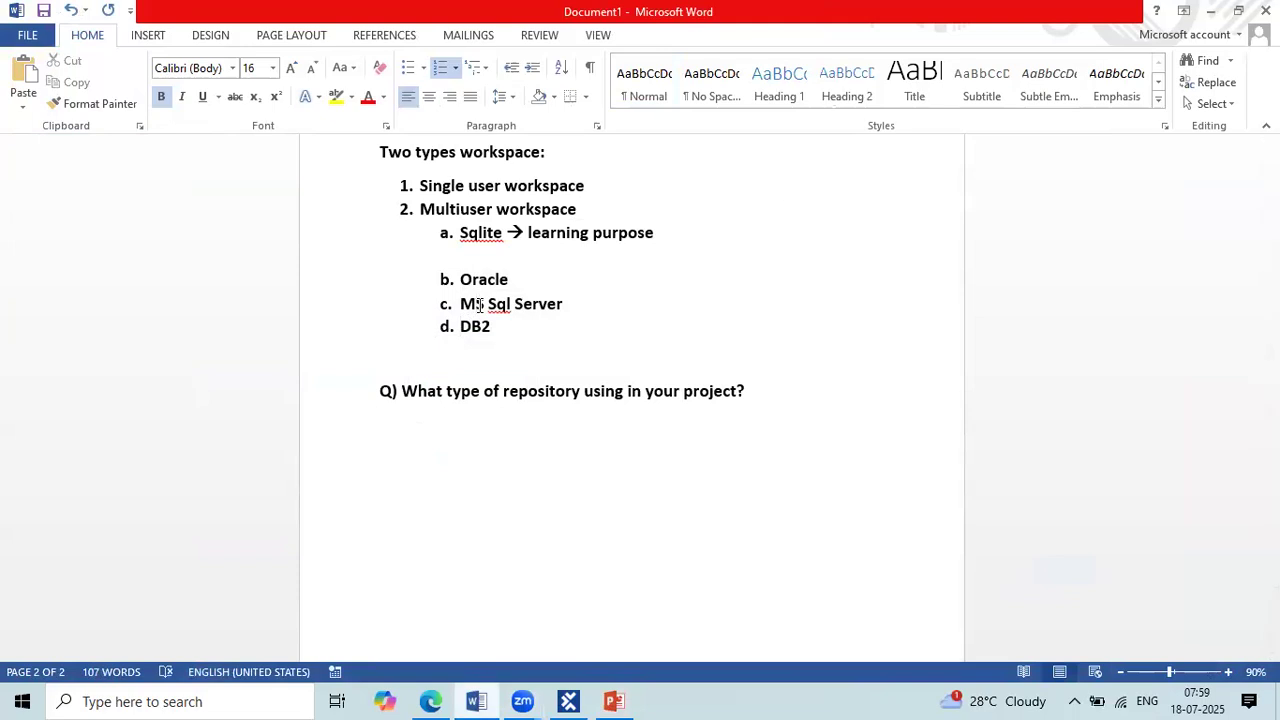
pyautogui.click(567, 306)
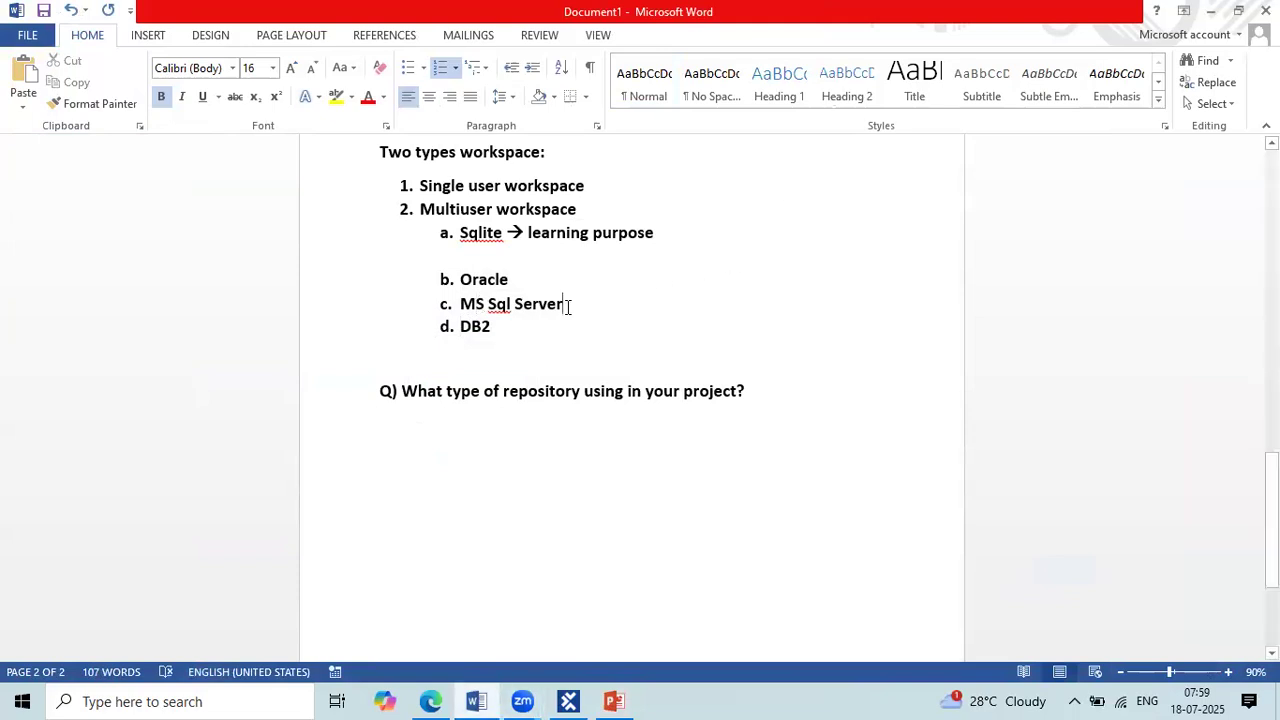
pyautogui.press('Return')
pyautogui.press('BackSpace')
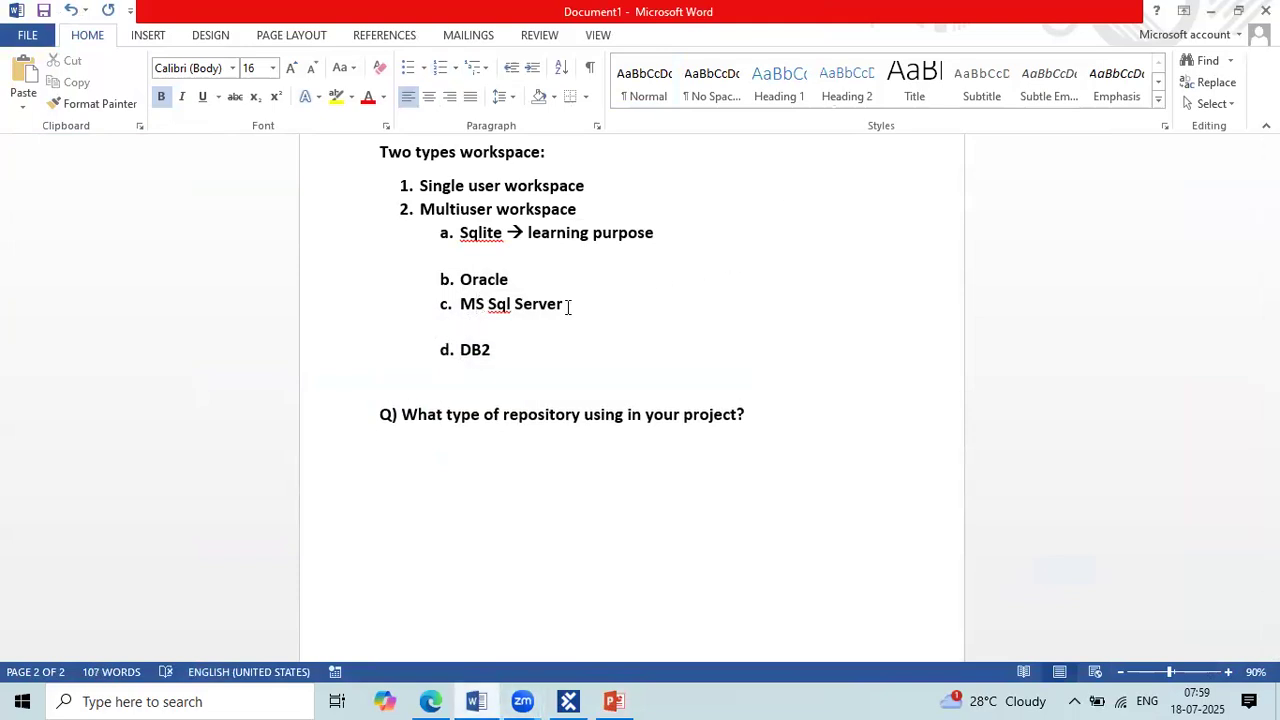
pyautogui.write('Server=localhost\\SQLEXPRESS;Database=TOSCA;Integrated Security=True;')
# Step: Copy the connection string from the Word notes and replace the new workspace's connection string with it in Tosca Commander
pyautogui.moveTo(595, 351); pyautogui.dragTo(455, 330)
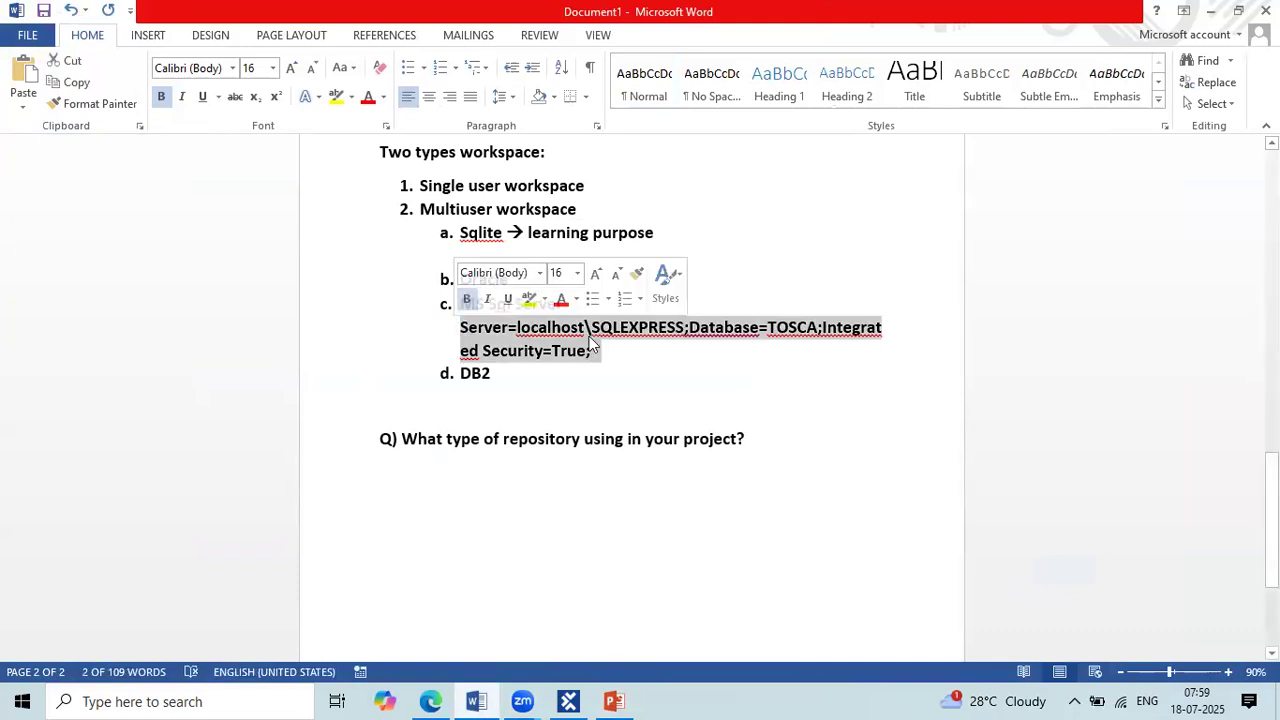
pyautogui.click(594, 350)
pyautogui.moveTo(594, 350); pyautogui.dragTo(457, 325)
pyautogui.hotkey('ctrl', 'c')
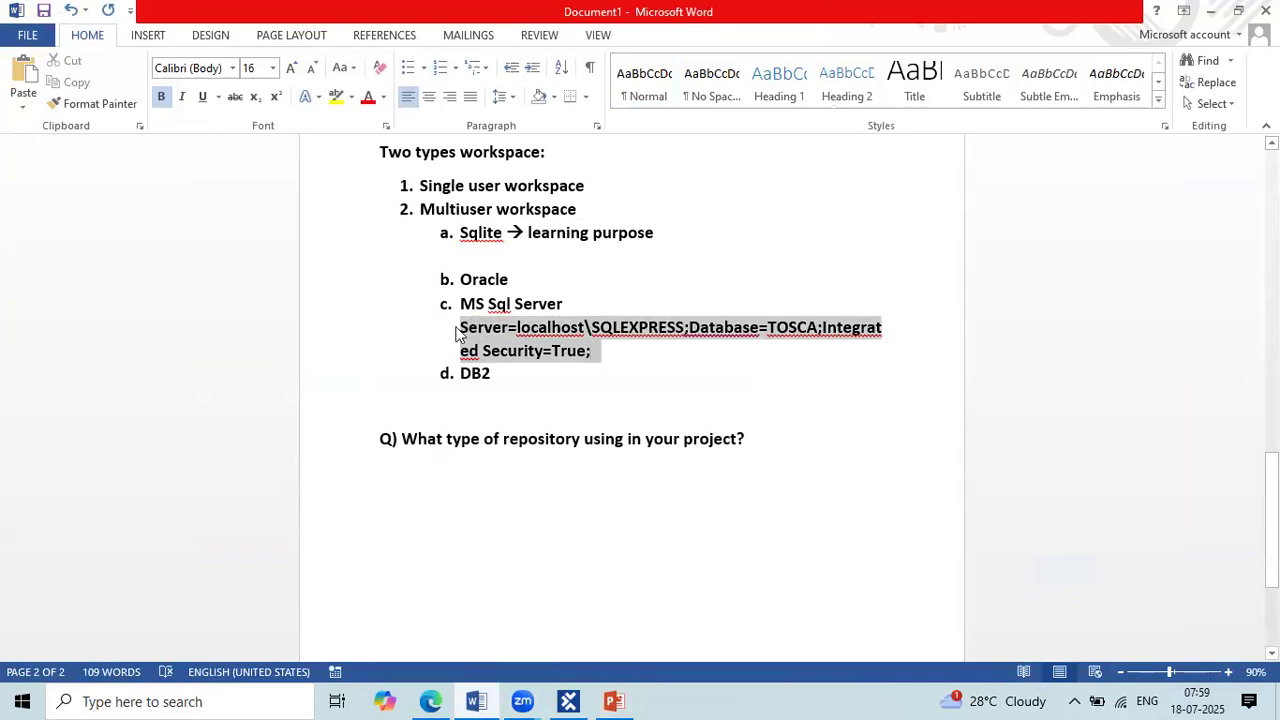
pyautogui.hotkey('alt', 'Tab')
pyautogui.hotkey('alt', 'Tab')
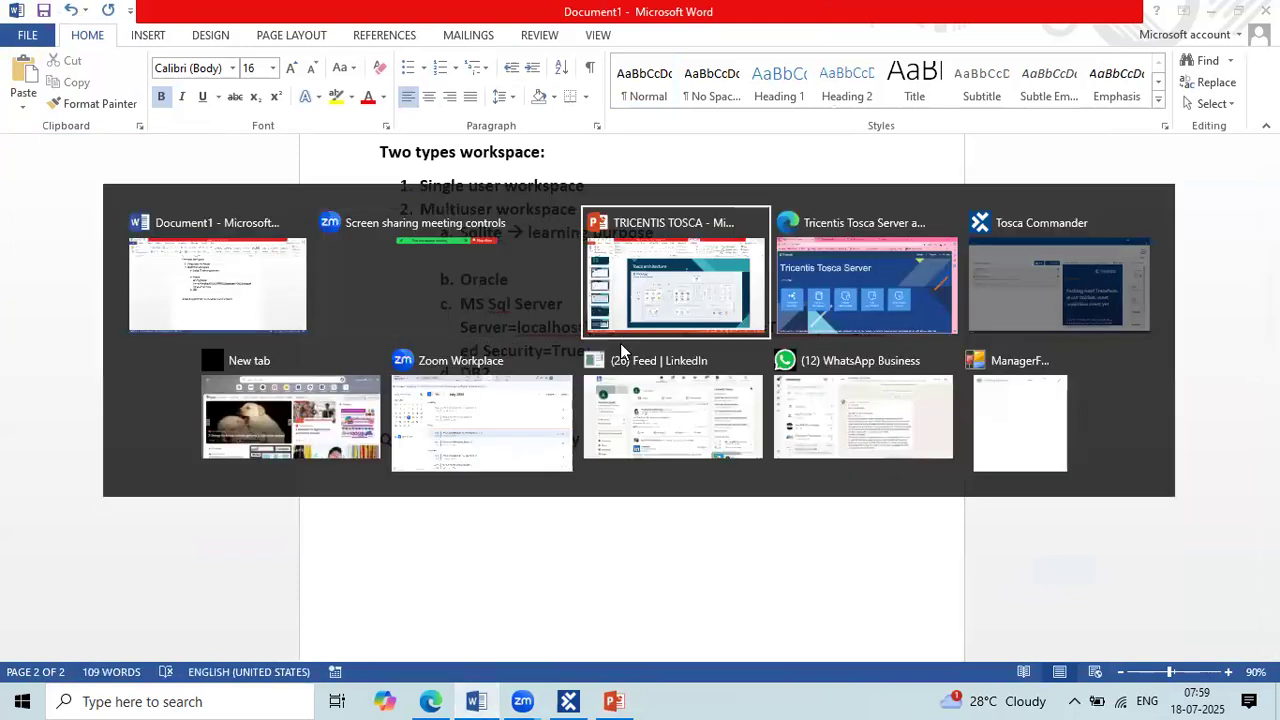
pyautogui.hotkey('alt', 'Tab')
pyautogui.hotkey('alt', 'Tab')
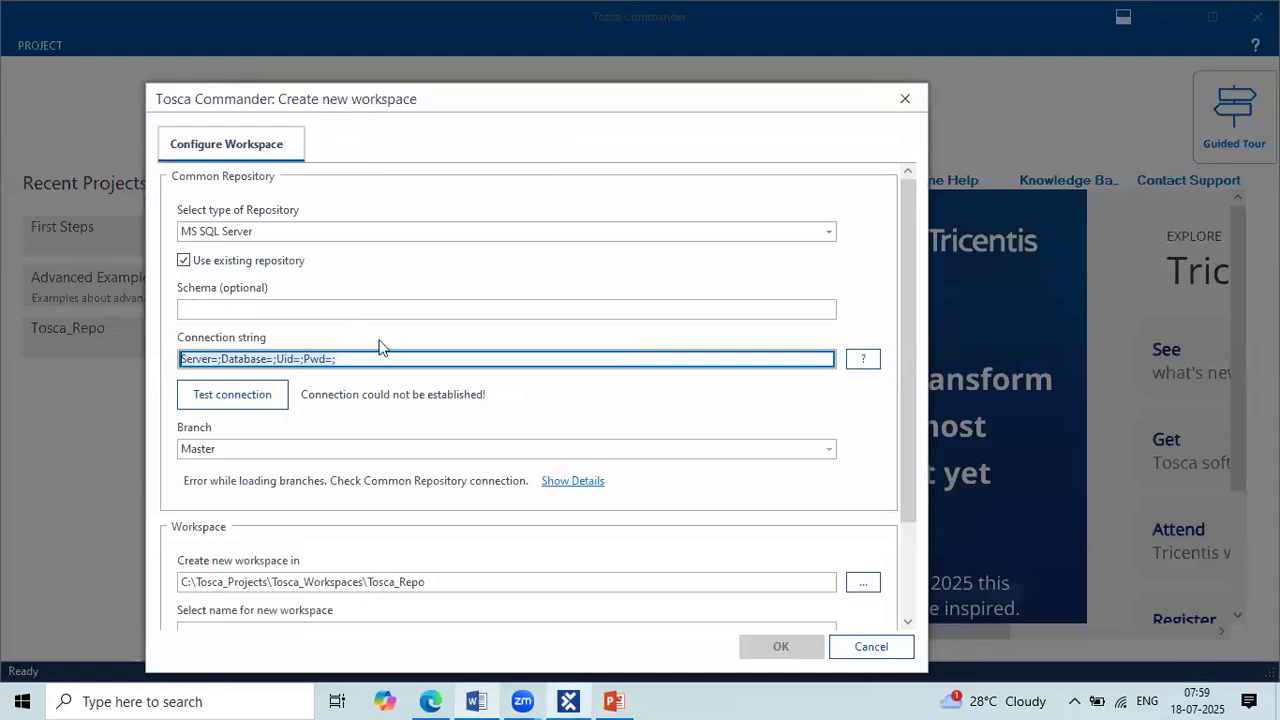
pyautogui.hotkey('ctrl', 'v')
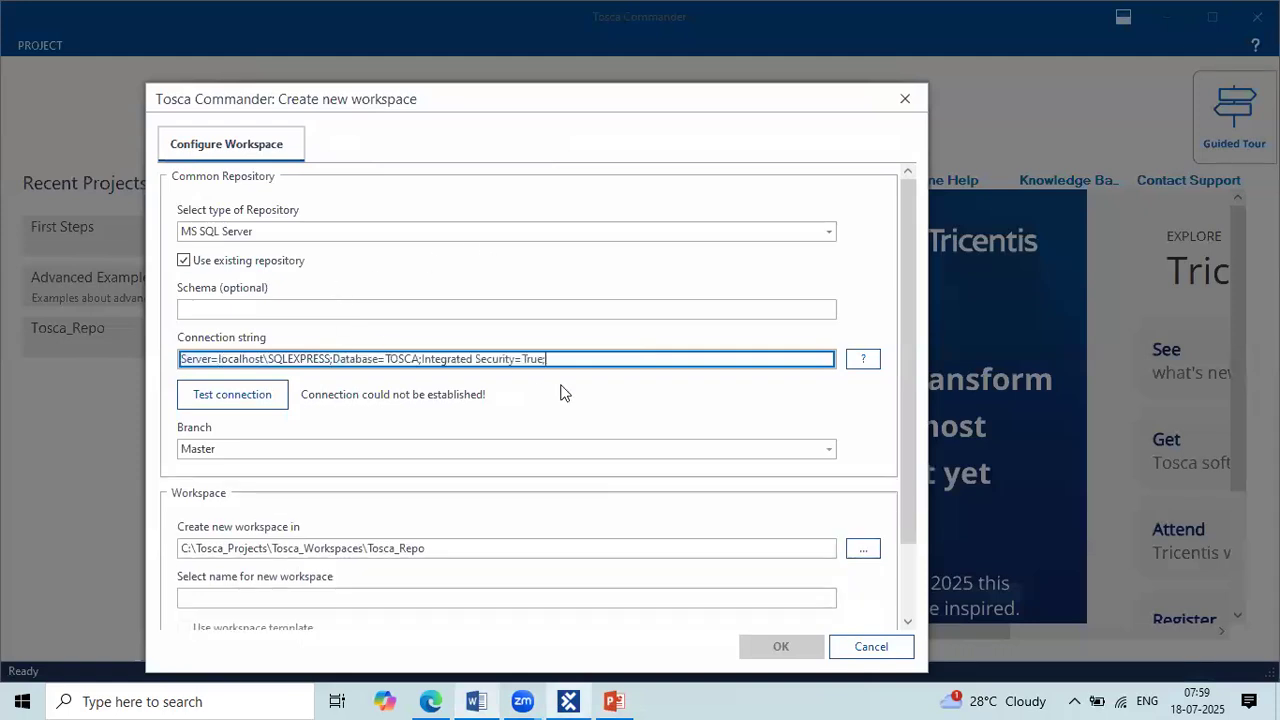
# Step: Test the MS SQL Server repository connection and underline the test result message with an annotation
pyautogui.moveTo(571, 359); pyautogui.dragTo(183, 361)
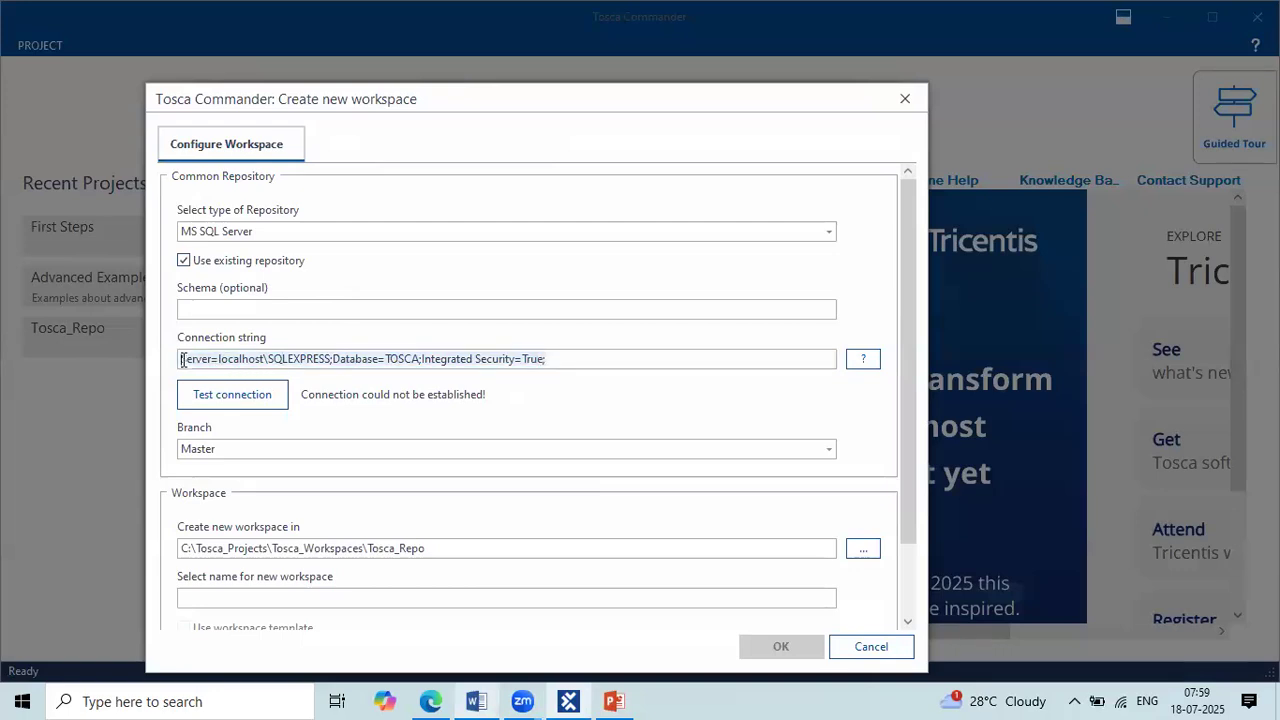
pyautogui.click(235, 394)
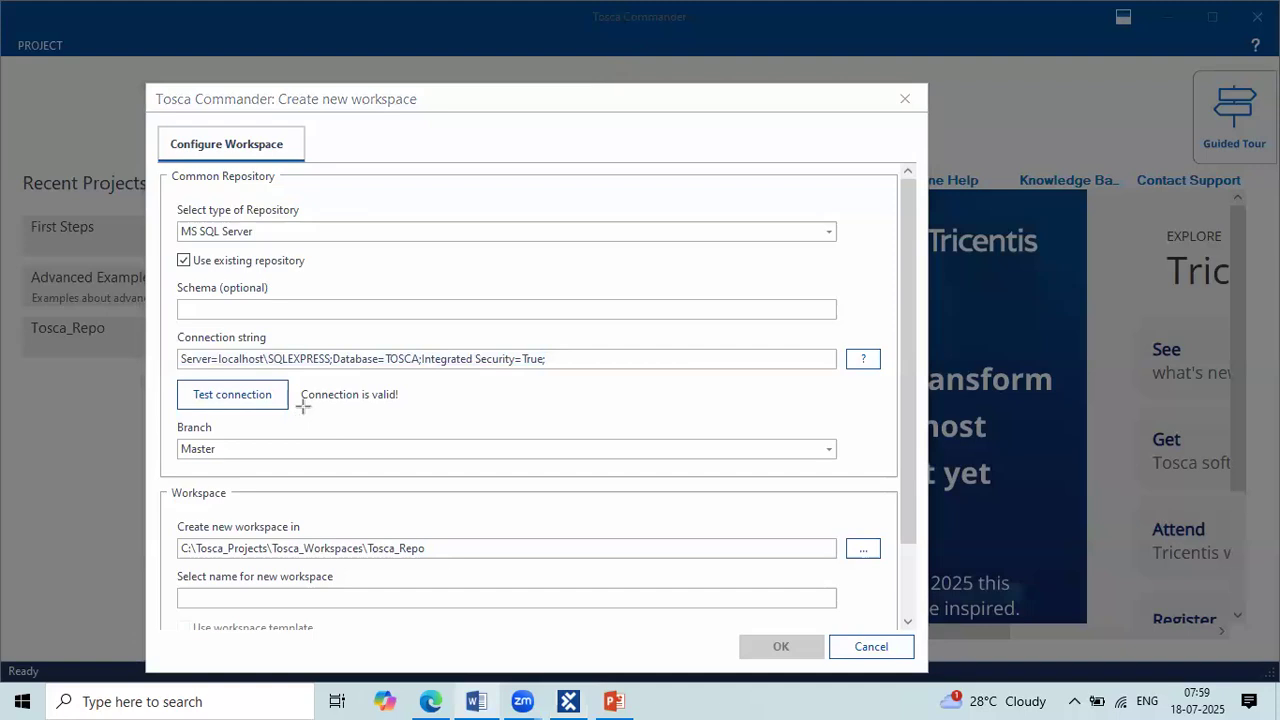
pyautogui.moveTo(300, 404); pyautogui.dragTo(398, 403)
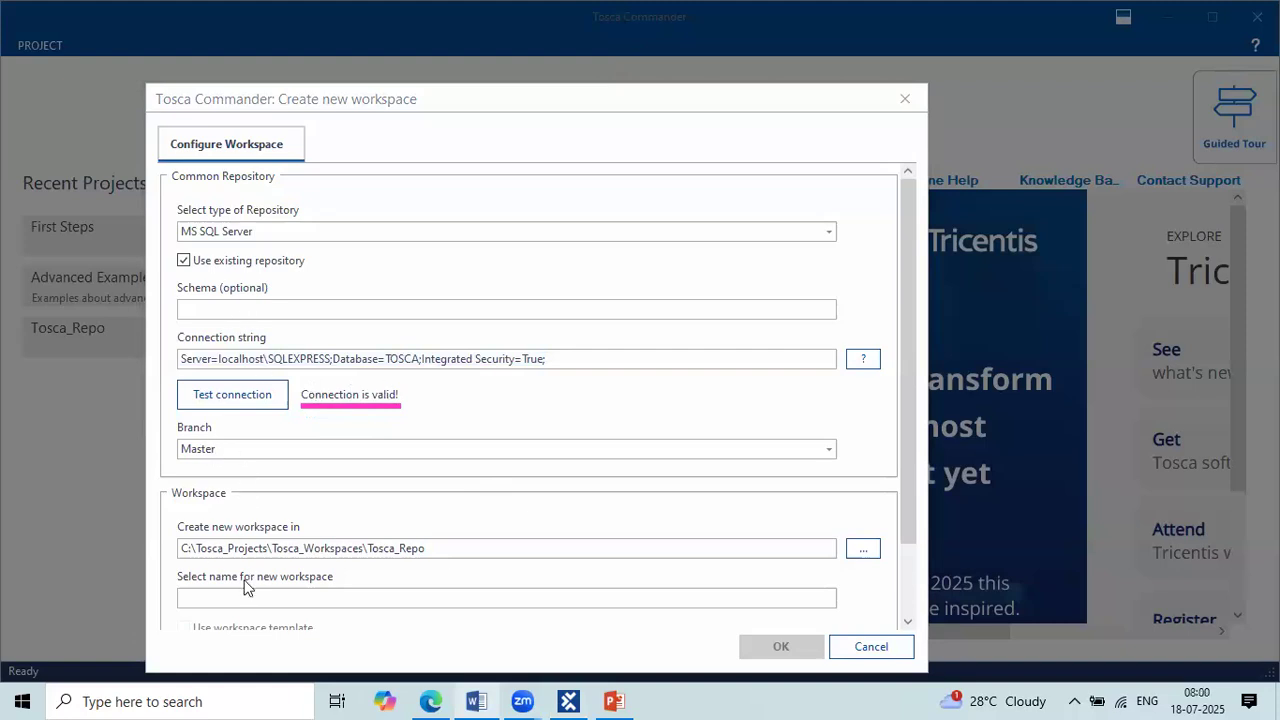
# Step: Name the new workspace Tosca07
pyautogui.click(218, 598)
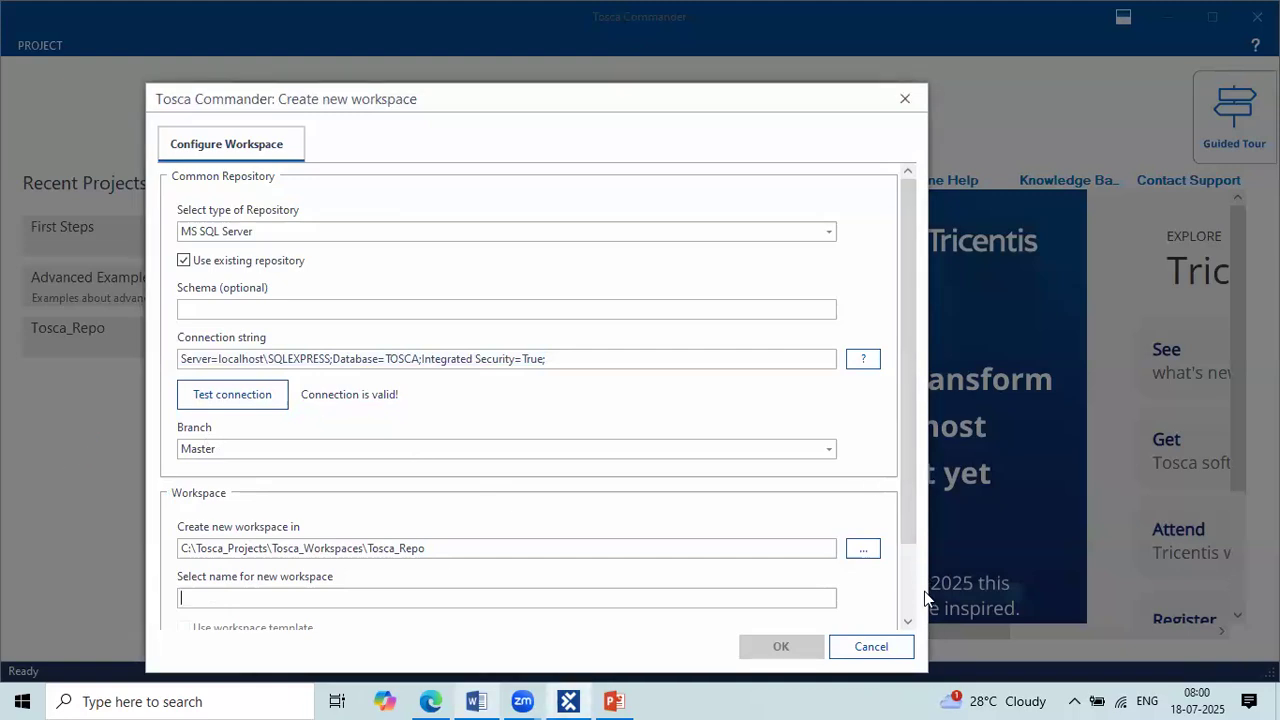
pyautogui.scroll(-2, 909, 482)
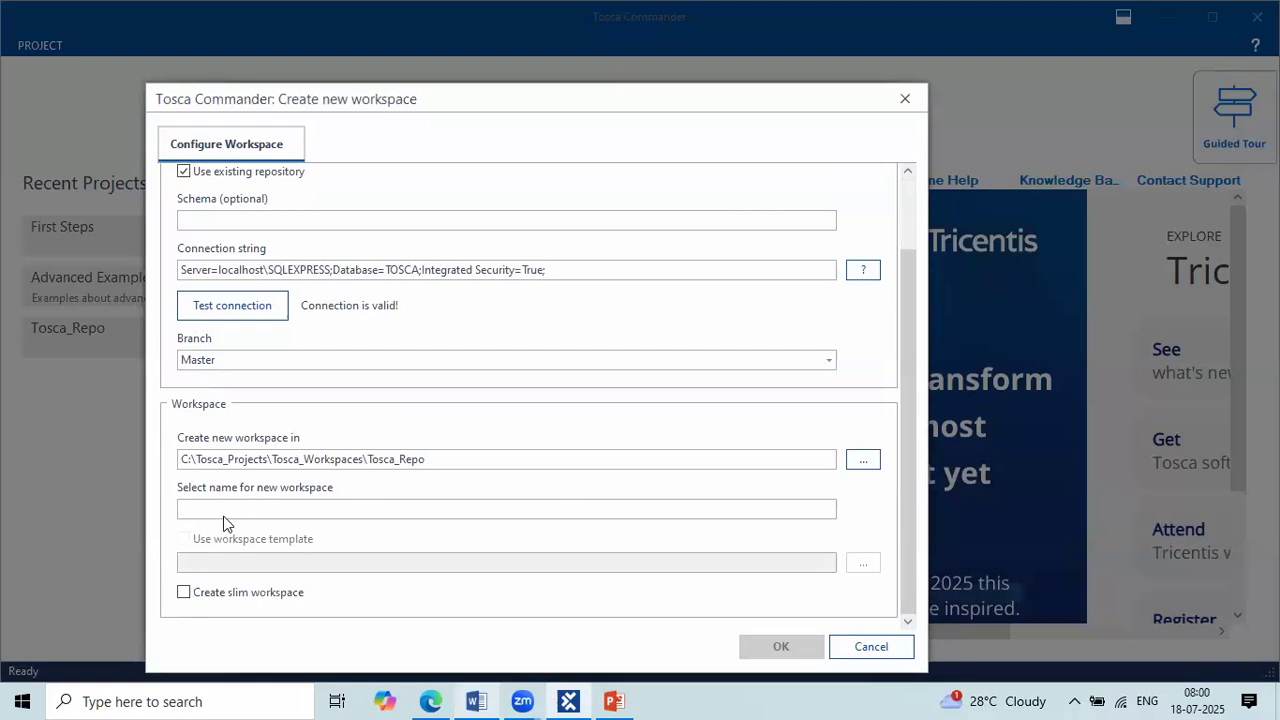
pyautogui.write('Tosca12')
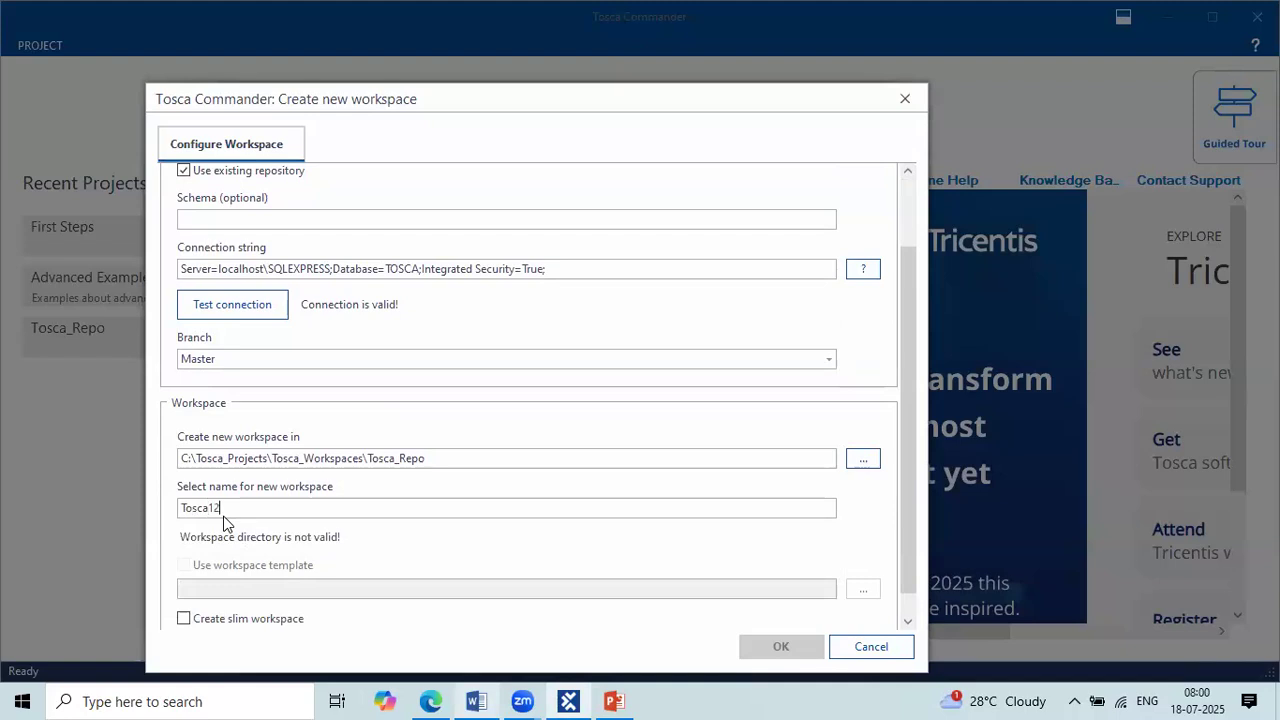
pyautogui.write('@07')
pyautogui.press('BackSpace')
pyautogui.press('BackSpace')
pyautogui.press('BackSpace')
pyautogui.write('_07')
pyautogui.press('BackSpace')
pyautogui.press('BackSpace')
pyautogui.press('BackSpace')
pyautogui.write('07')
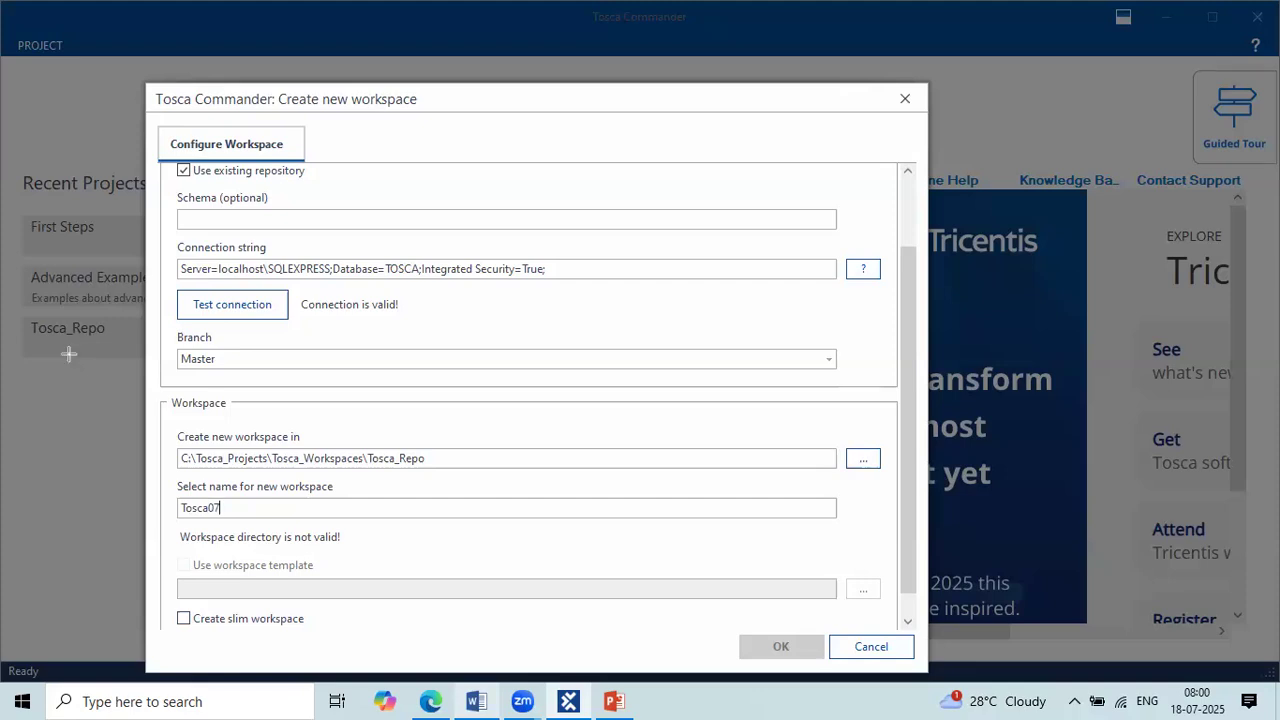
# Step: Underline the workspace template option with an annotation and enable Create slim workspace
pyautogui.moveTo(178, 578); pyautogui.dragTo(316, 577)
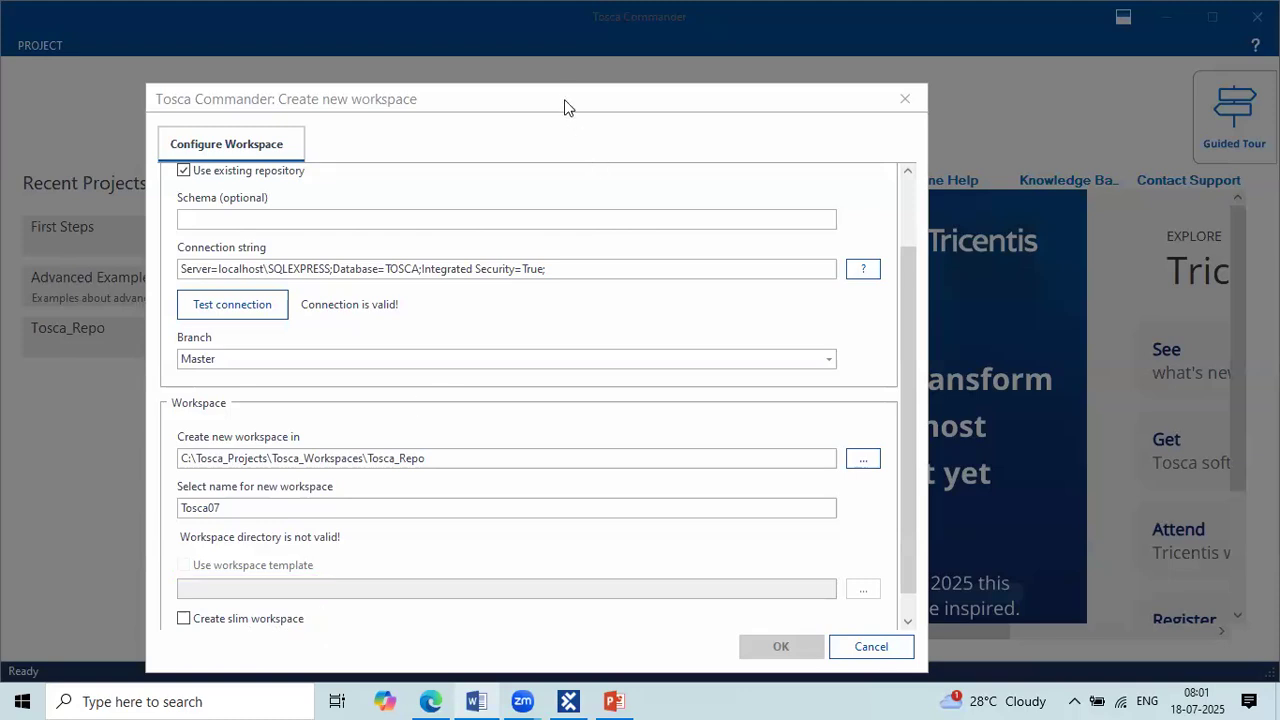
pyautogui.moveTo(563, 101); pyautogui.dragTo(565, 67)
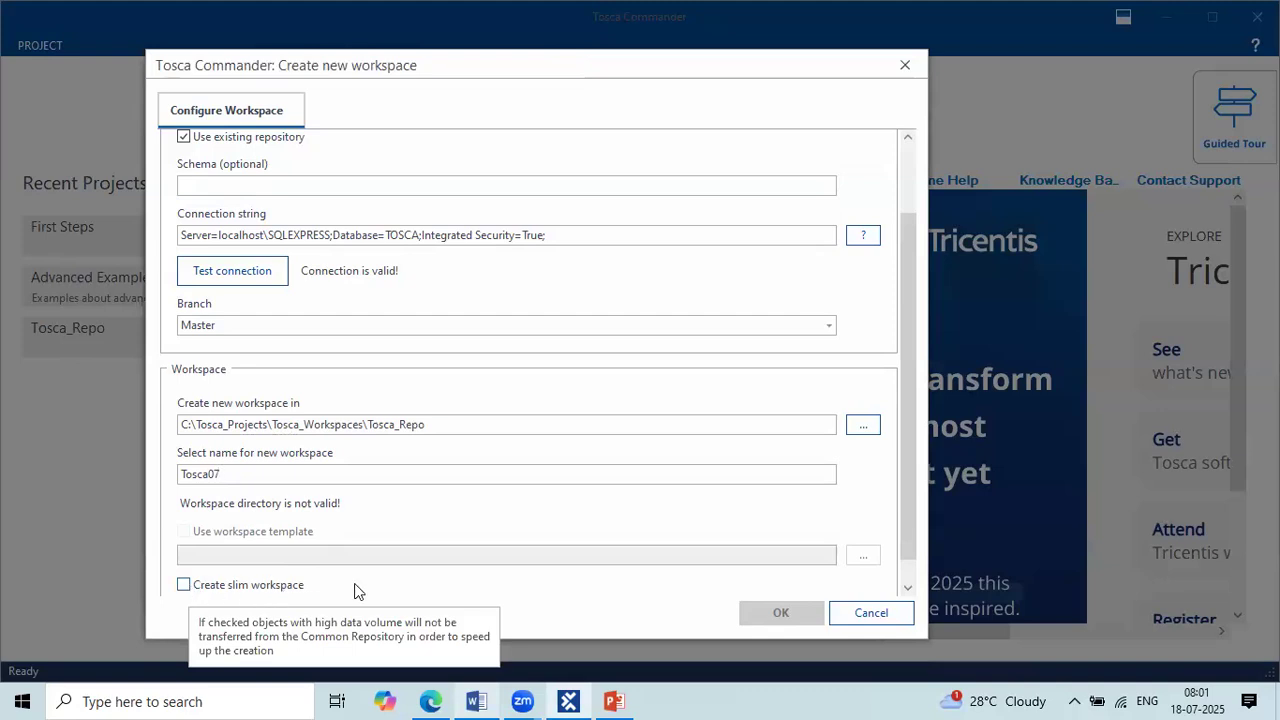
pyautogui.click(185, 588)
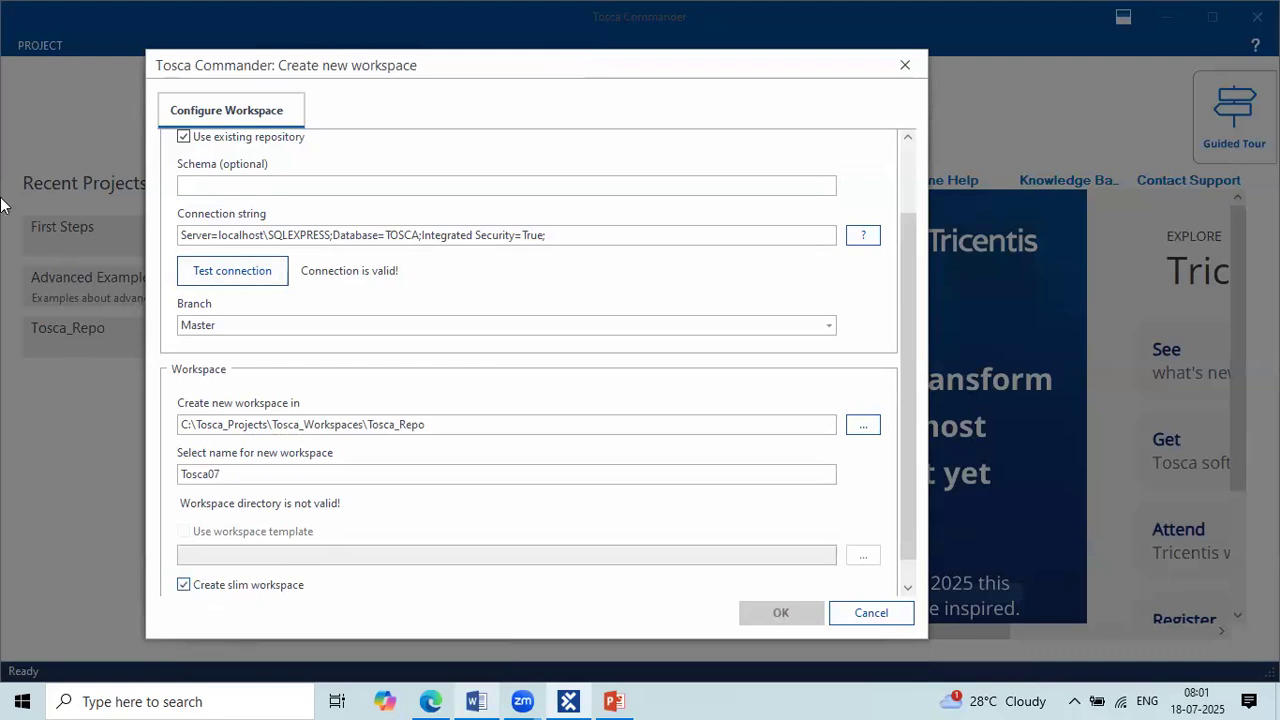
# Step: Outline the workspace dialog's OK button with a rectangle annotation
pyautogui.moveTo(730, 594); pyautogui.dragTo(830, 628)
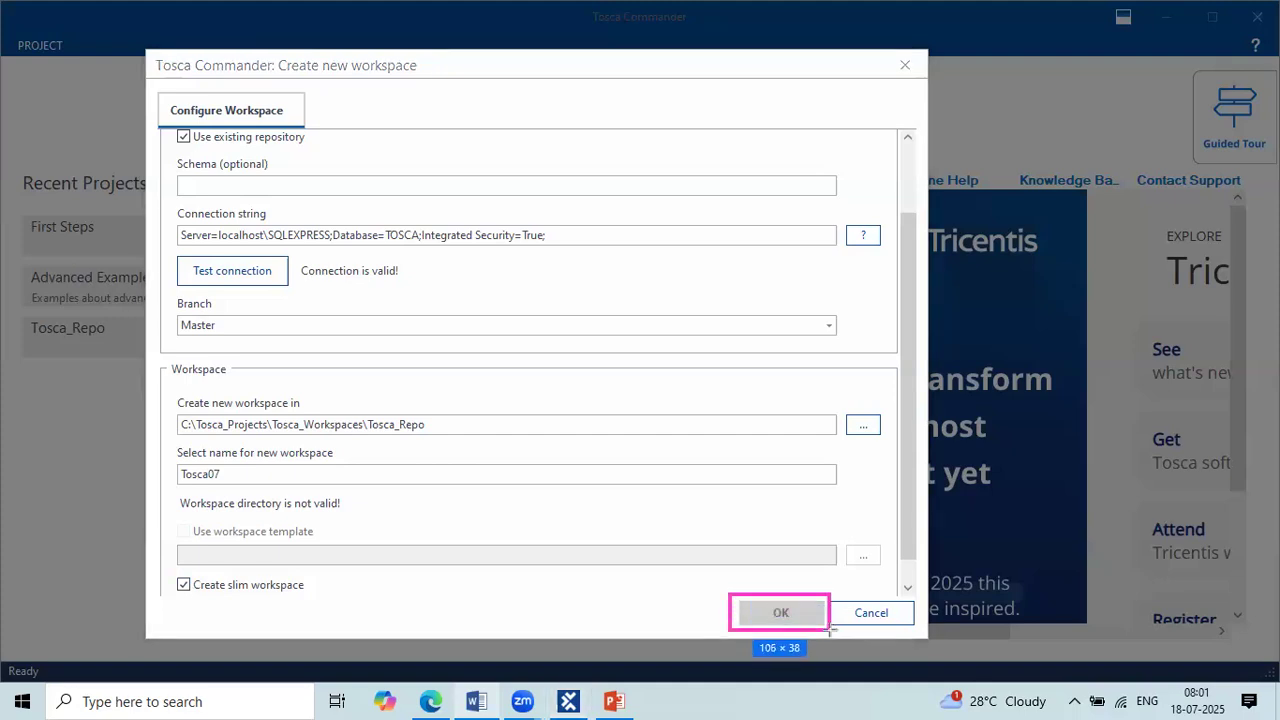
pyautogui.moveTo(829, 628); pyautogui.dragTo(829, 628)
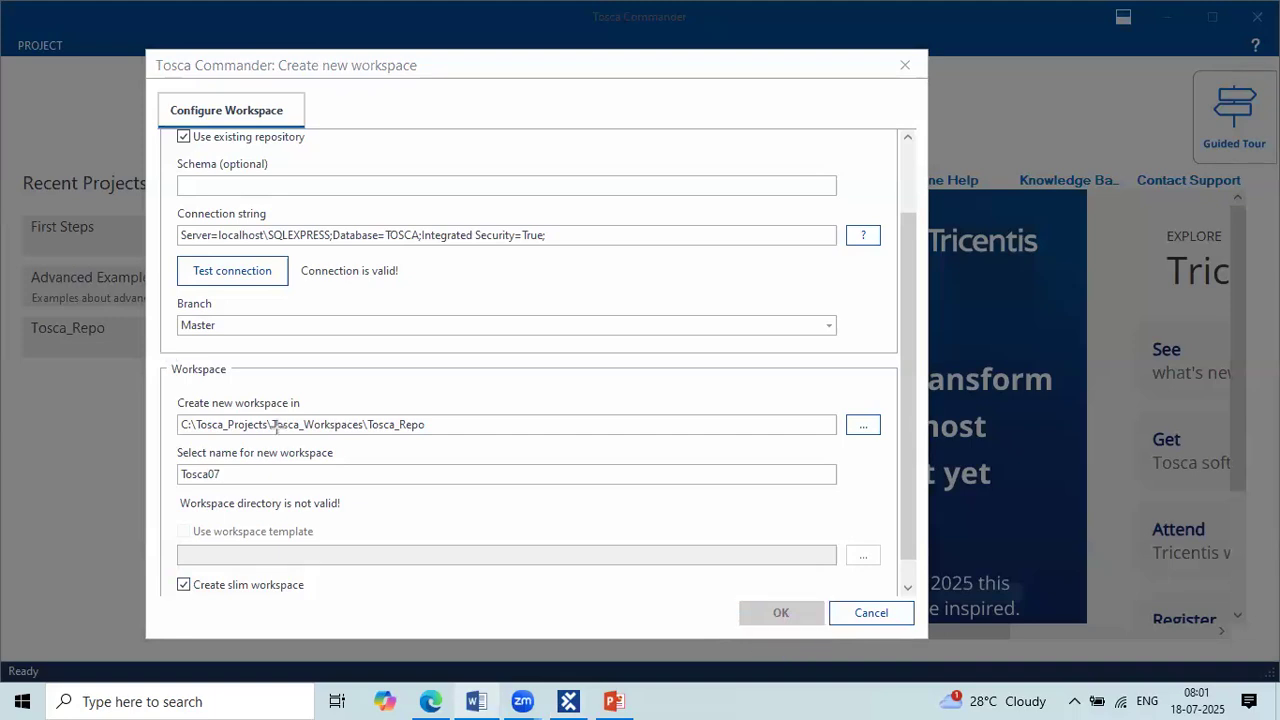
# Step: Highlight the connection string and the workspace name in the form to review both entries
pyautogui.scroll(2, 486, 318)
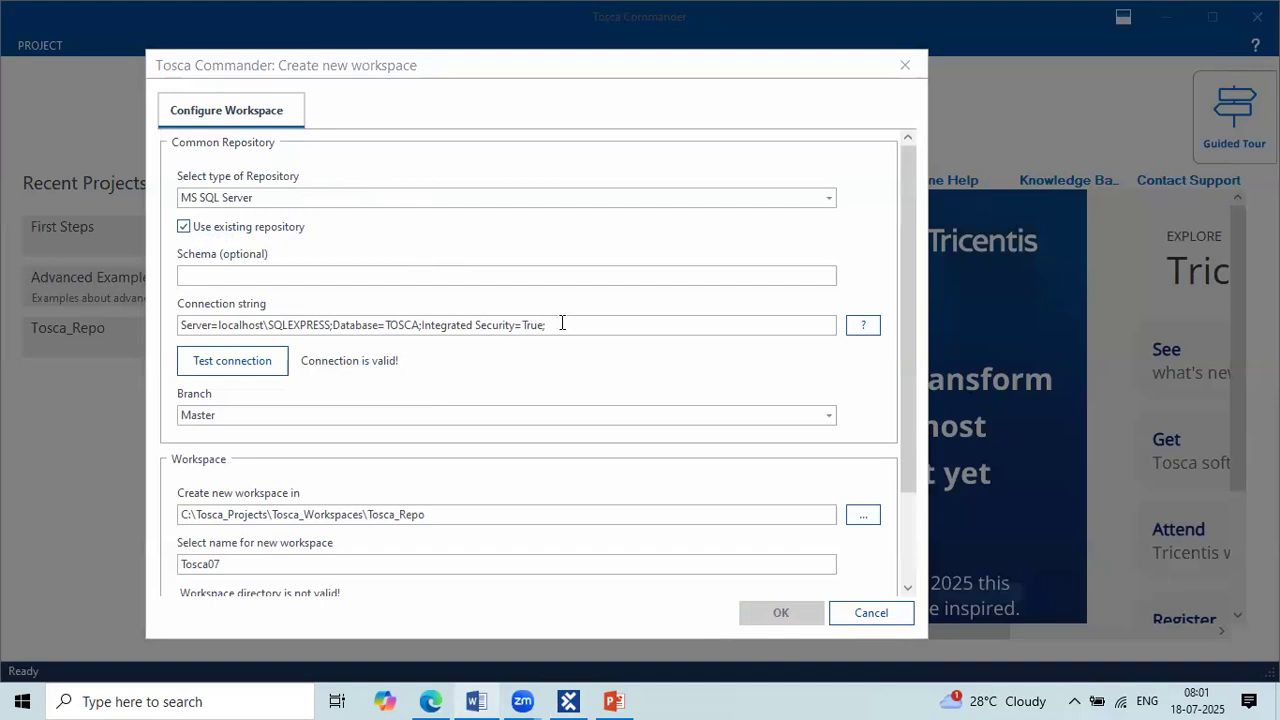
pyautogui.moveTo(545, 325); pyautogui.dragTo(180, 325)
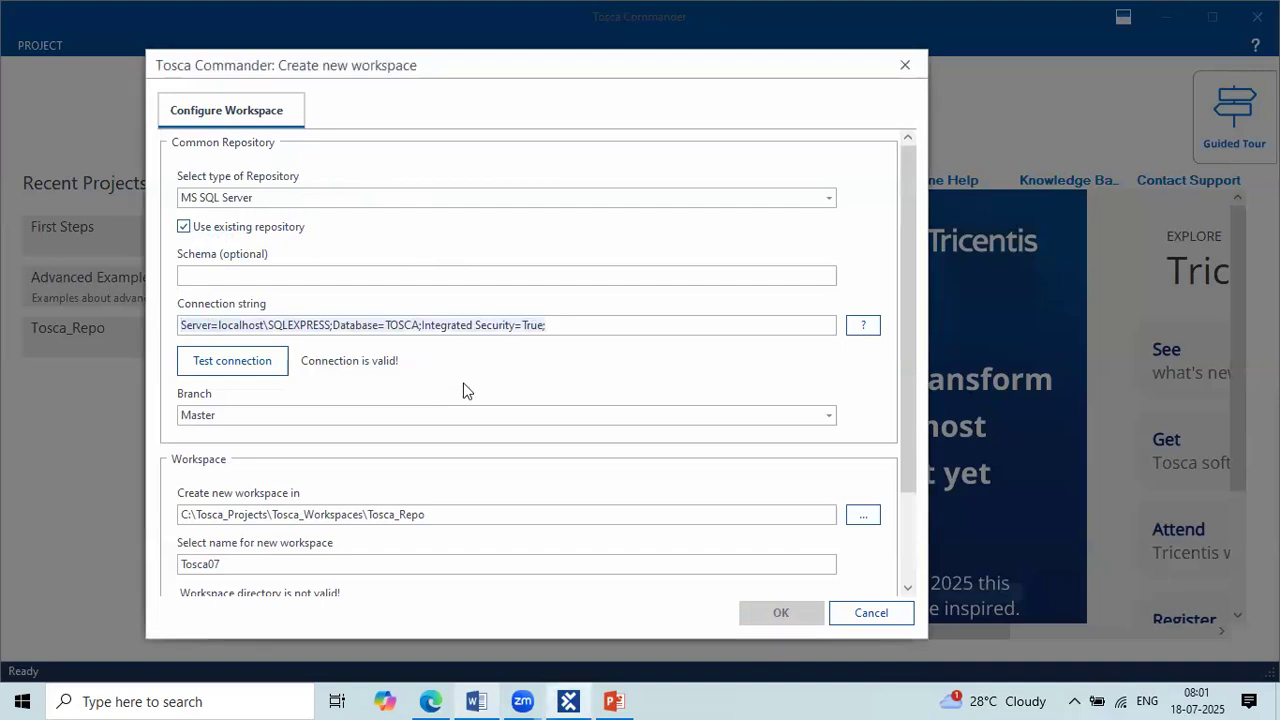
pyautogui.scroll(-2, 465, 389)
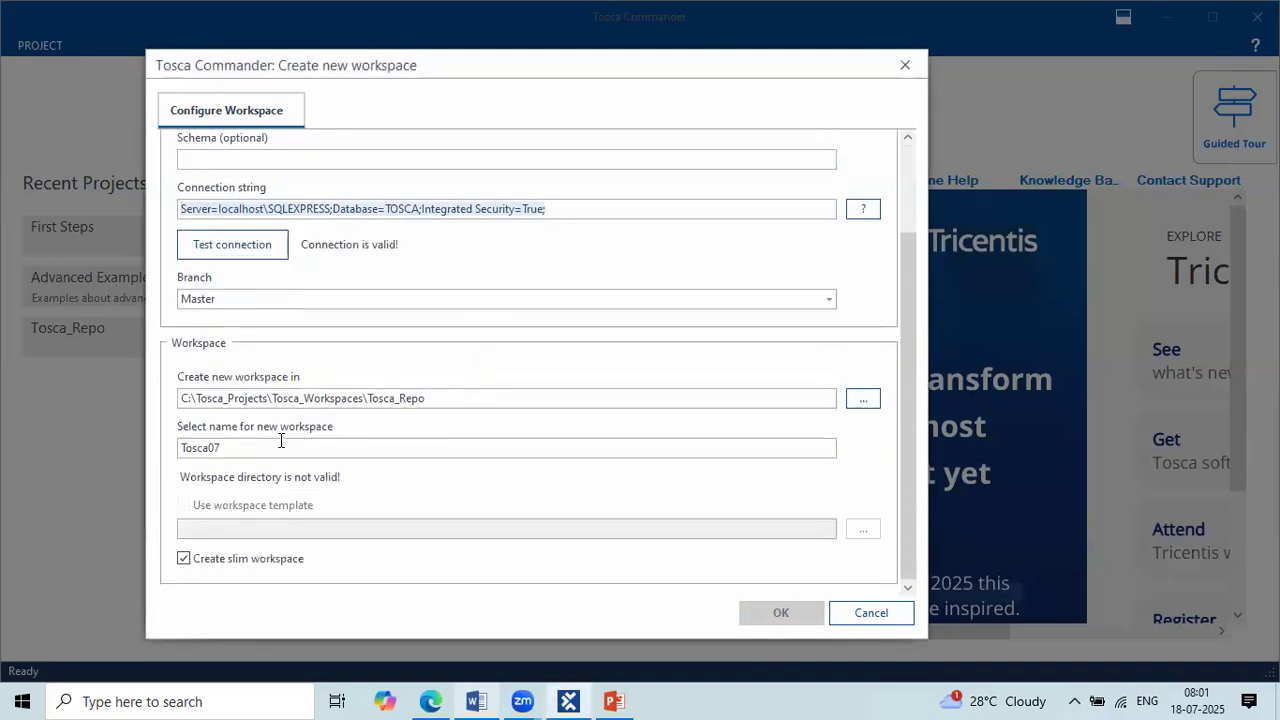
pyautogui.moveTo(266, 445); pyautogui.dragTo(166, 440)
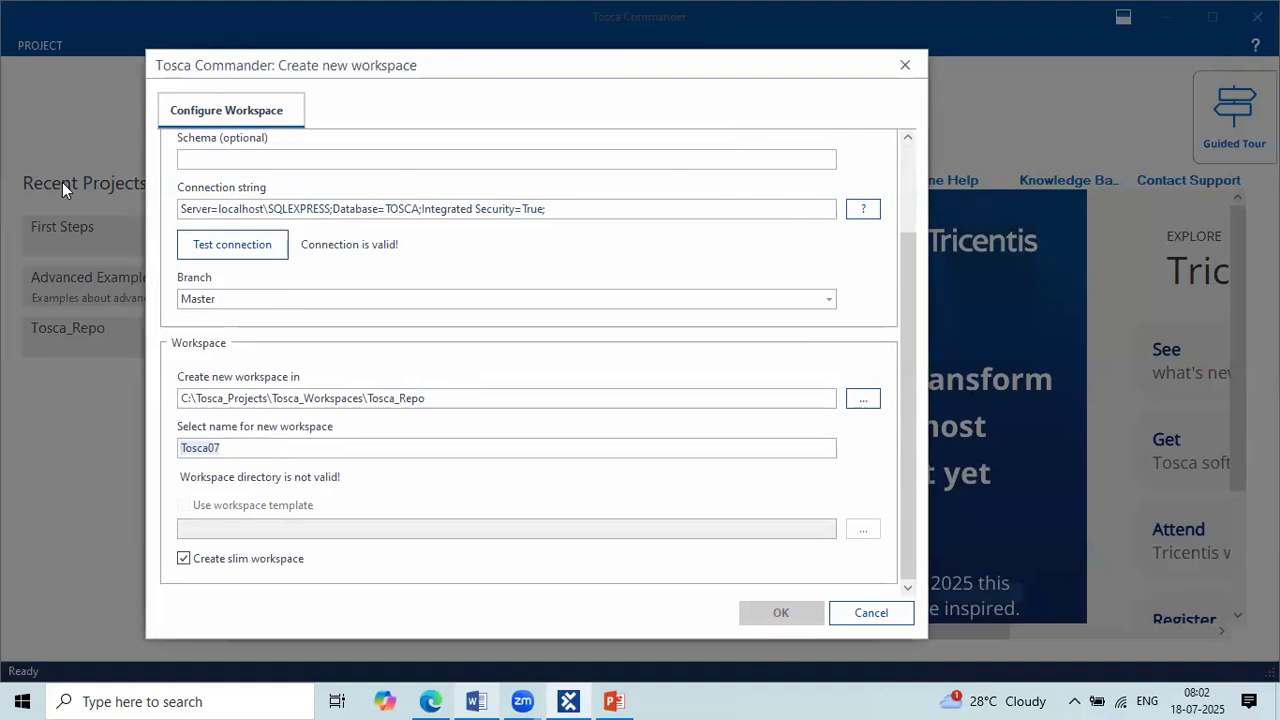
# Step: Add the text annotation "2024.2" over the upper part of the workspace dialog
pyautogui.click(620, 129)
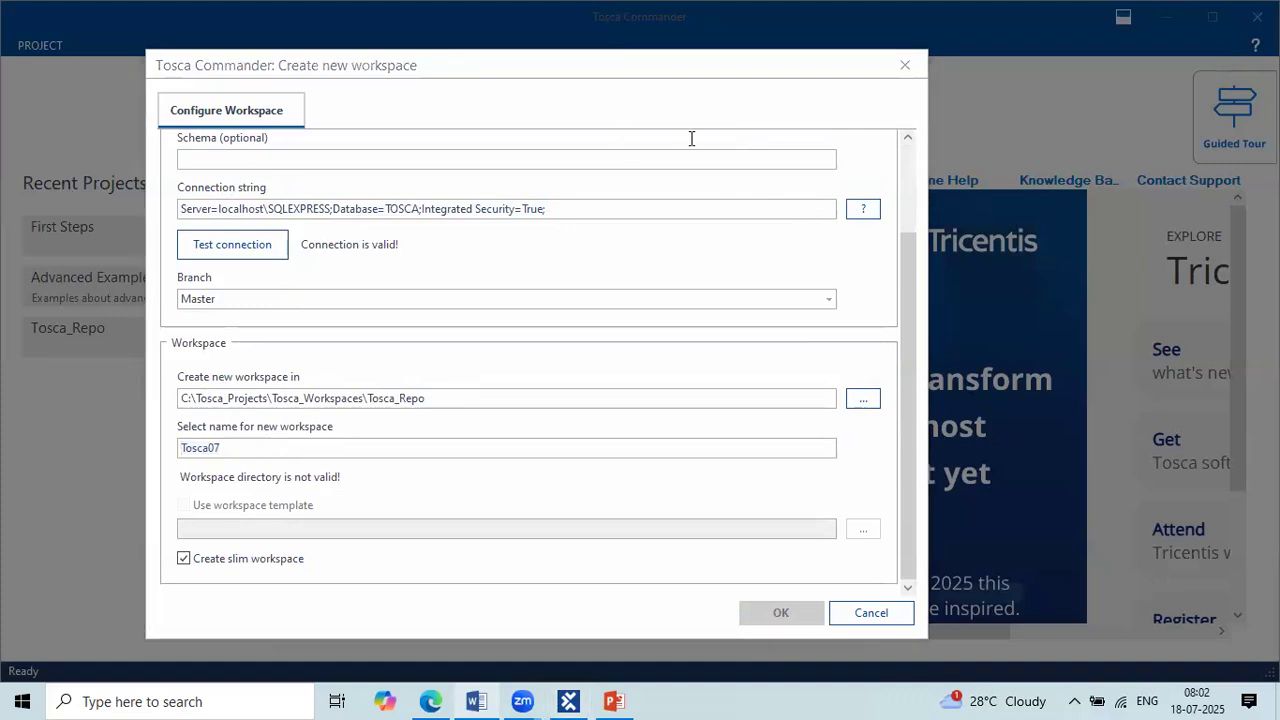
pyautogui.write('2024.2')
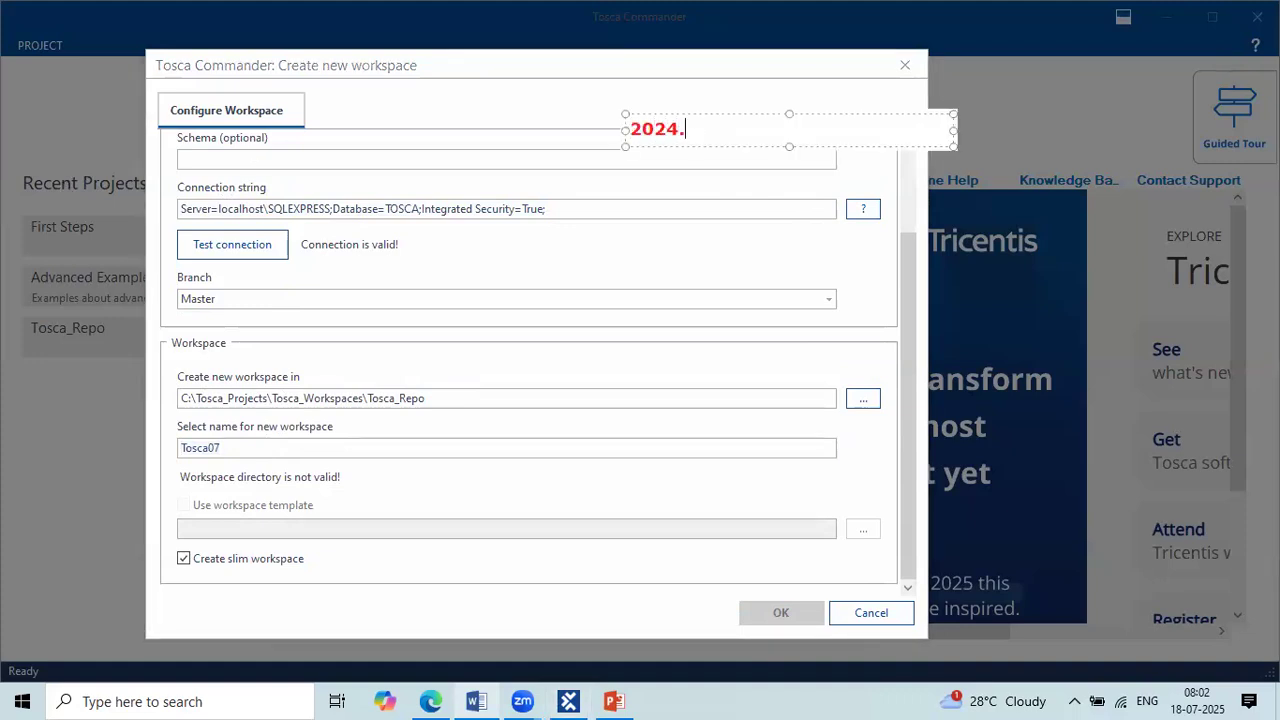
pyautogui.click(752, 345)
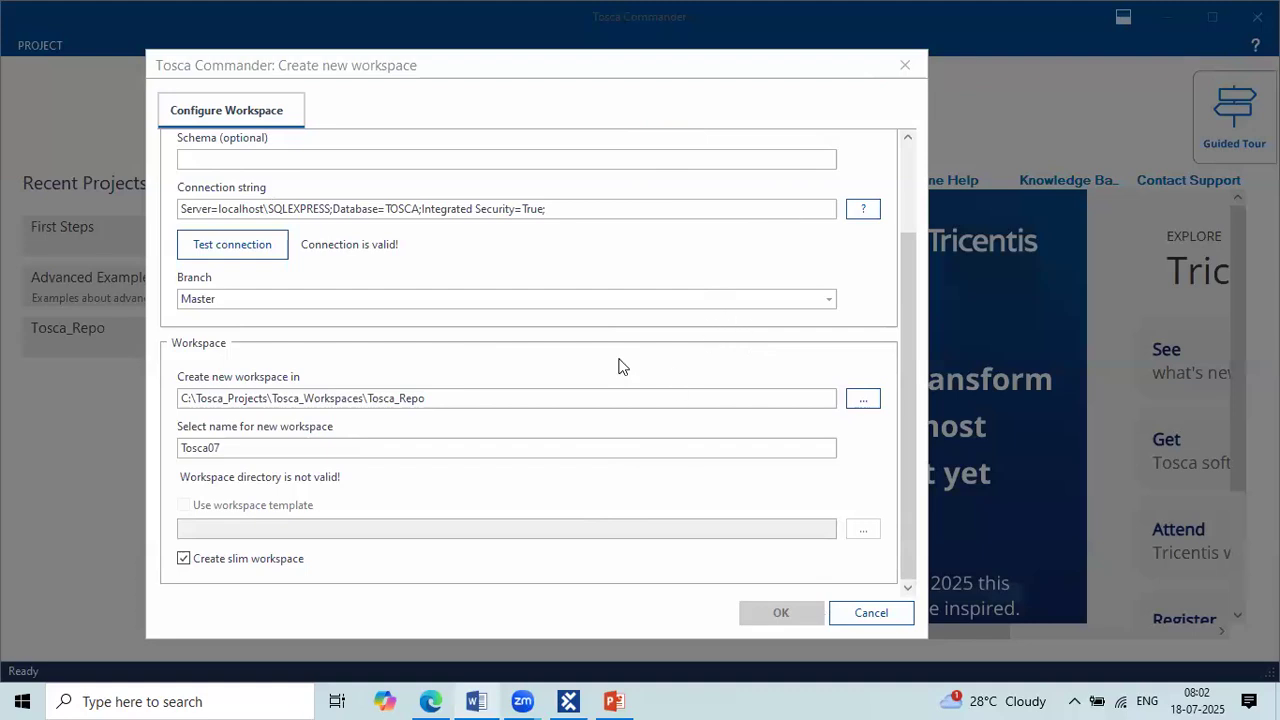
# Step: Review the Common Repository and Workspace settings in the dialog and compare them with the repository types listed in the Word notes
pyautogui.scroll(3, 618, 366)
pyautogui.scroll(-2, 618, 366)
pyautogui.scroll(2, 618, 362)
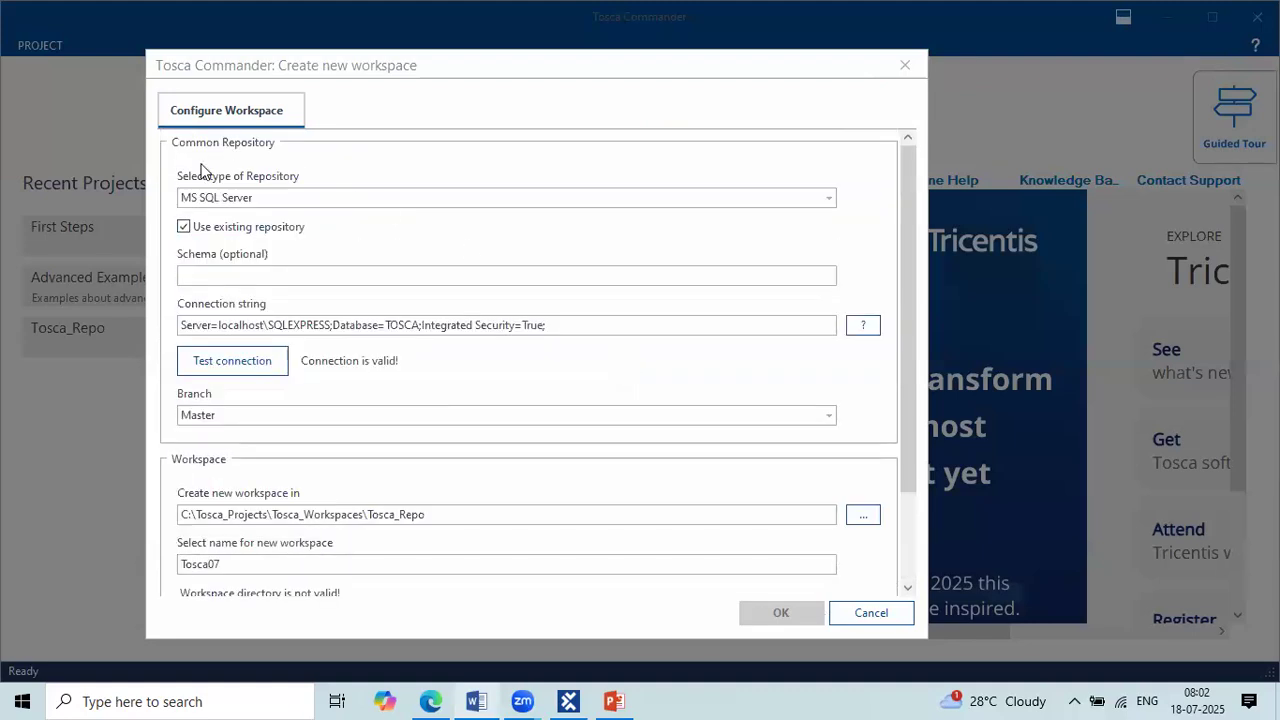
pyautogui.scroll(-2, 307, 600)
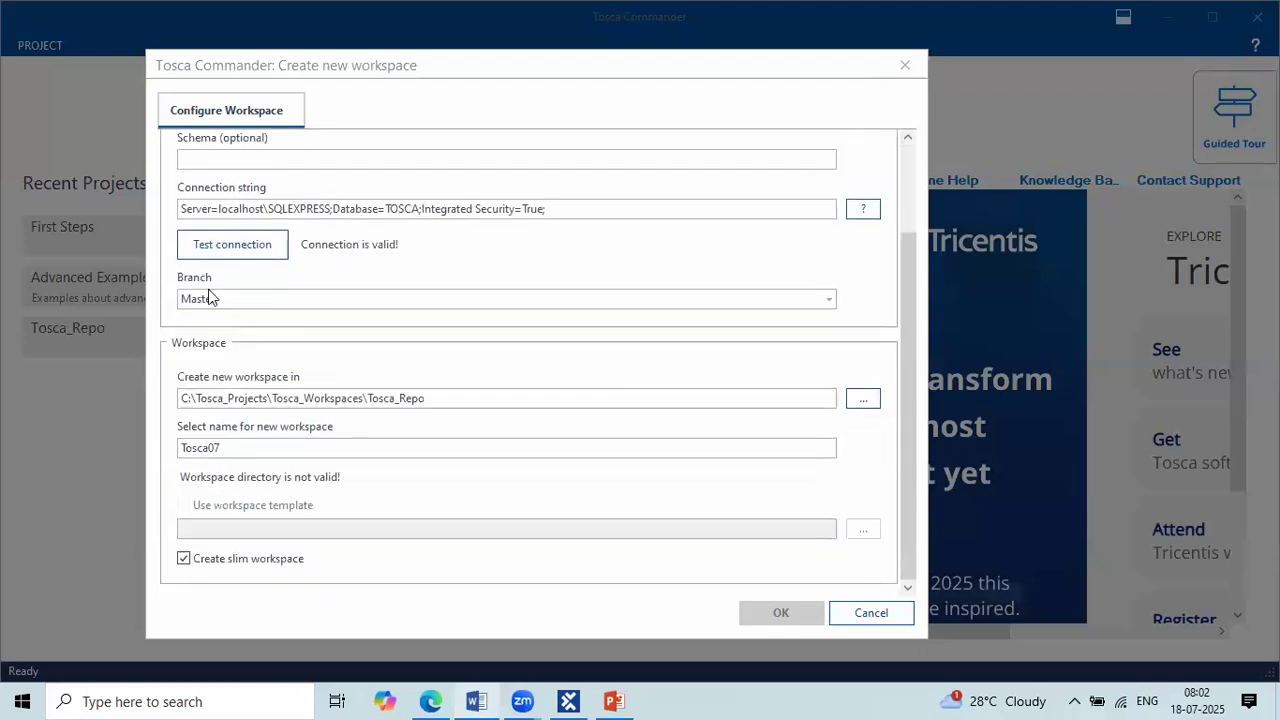
pyautogui.scroll(2, 476, 215)
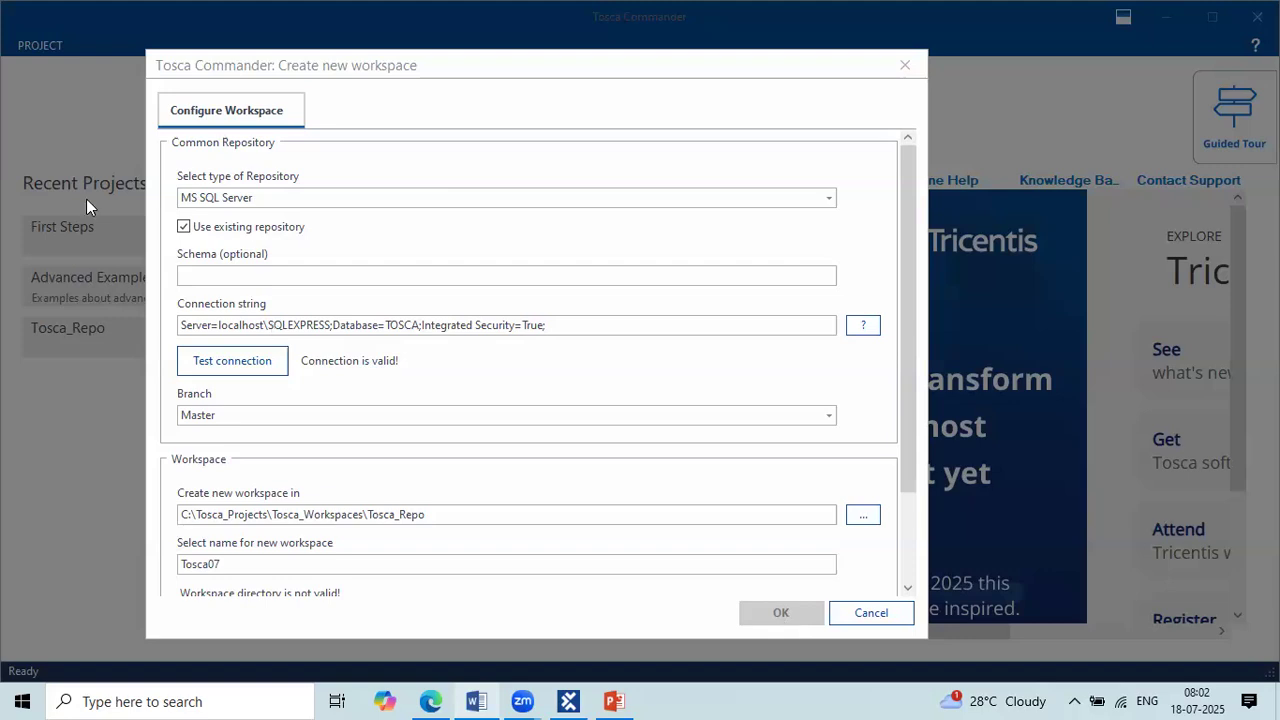
pyautogui.click(476, 701)
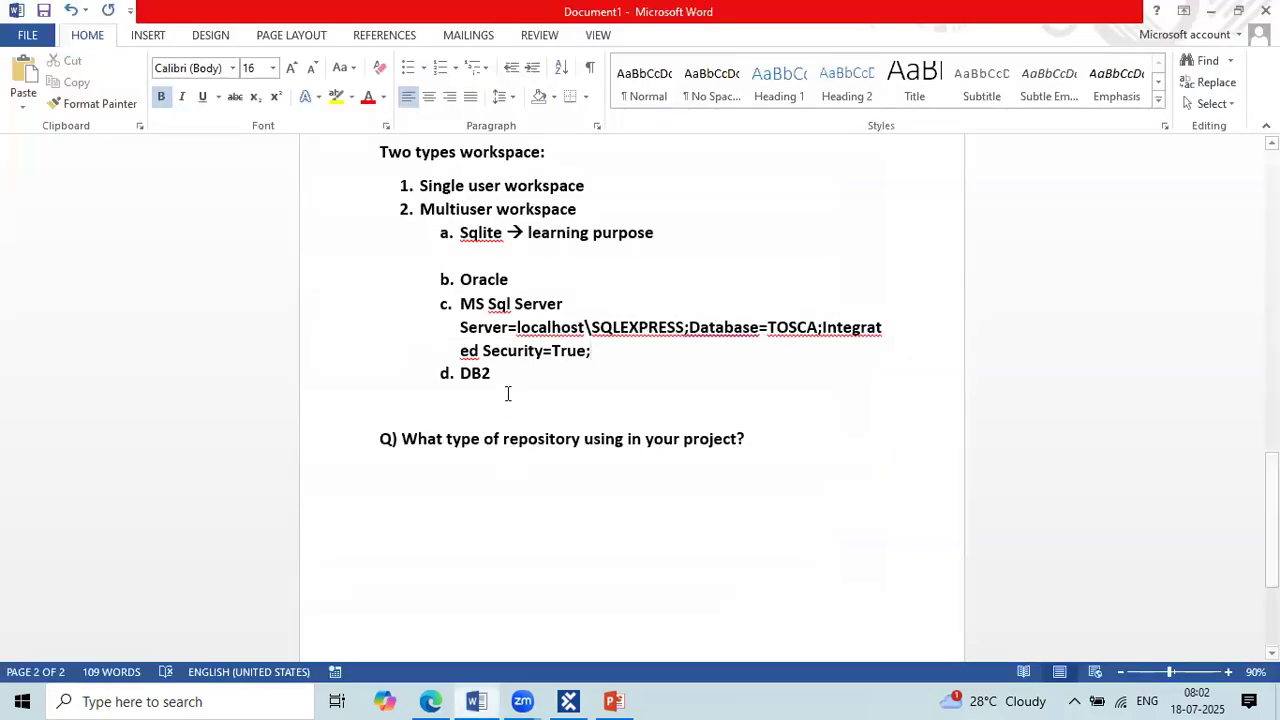
pyautogui.click(390, 414)
pyautogui.click(457, 521)
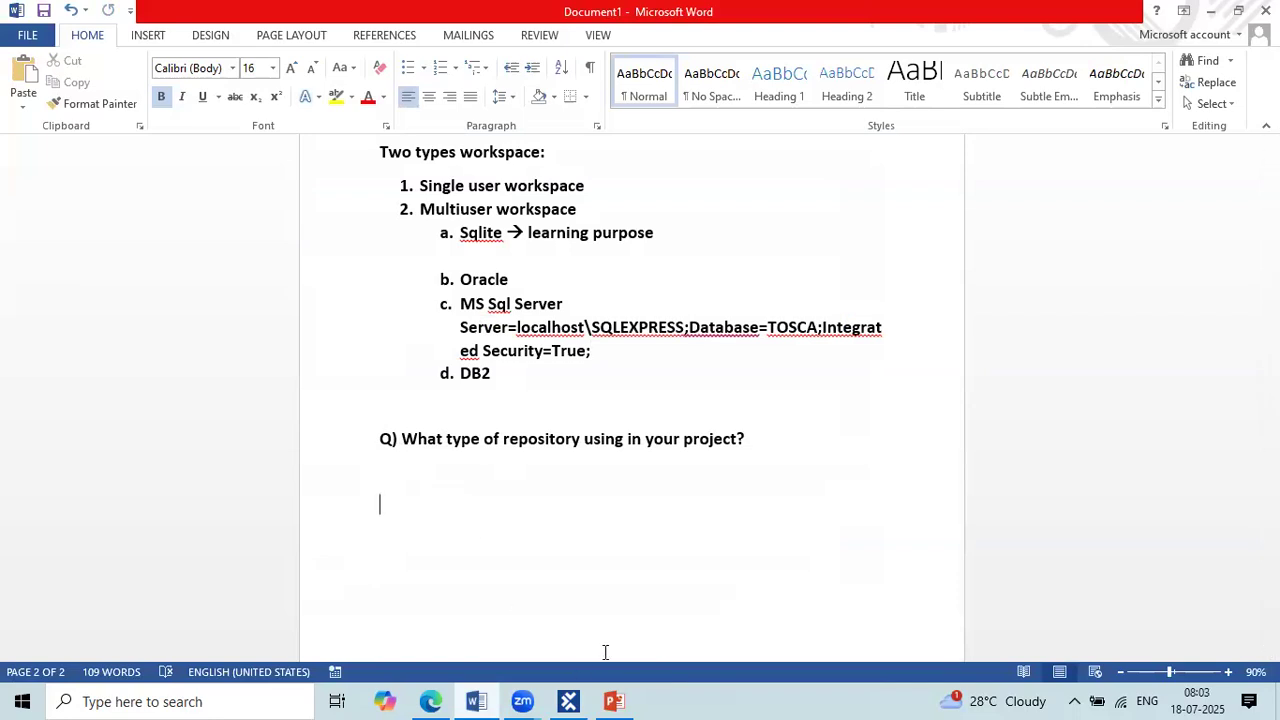
pyautogui.click(572, 703)
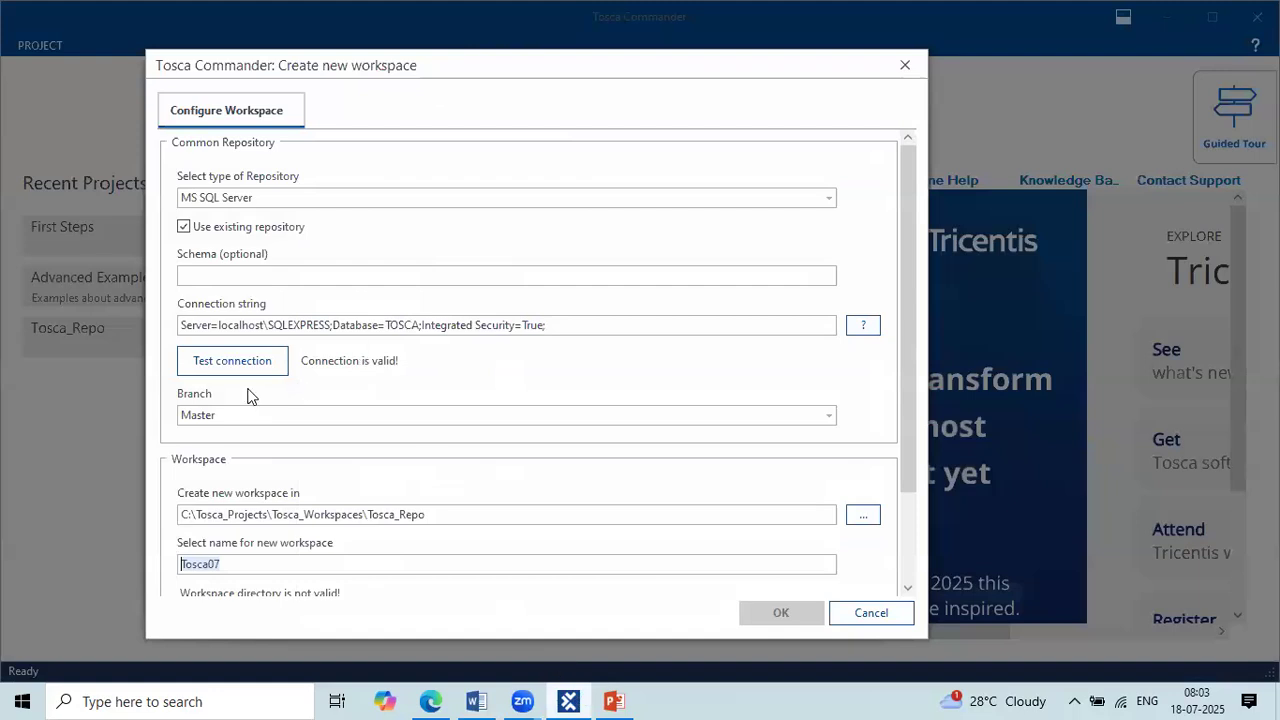
pyautogui.click(243, 560)
pyautogui.click(476, 701)
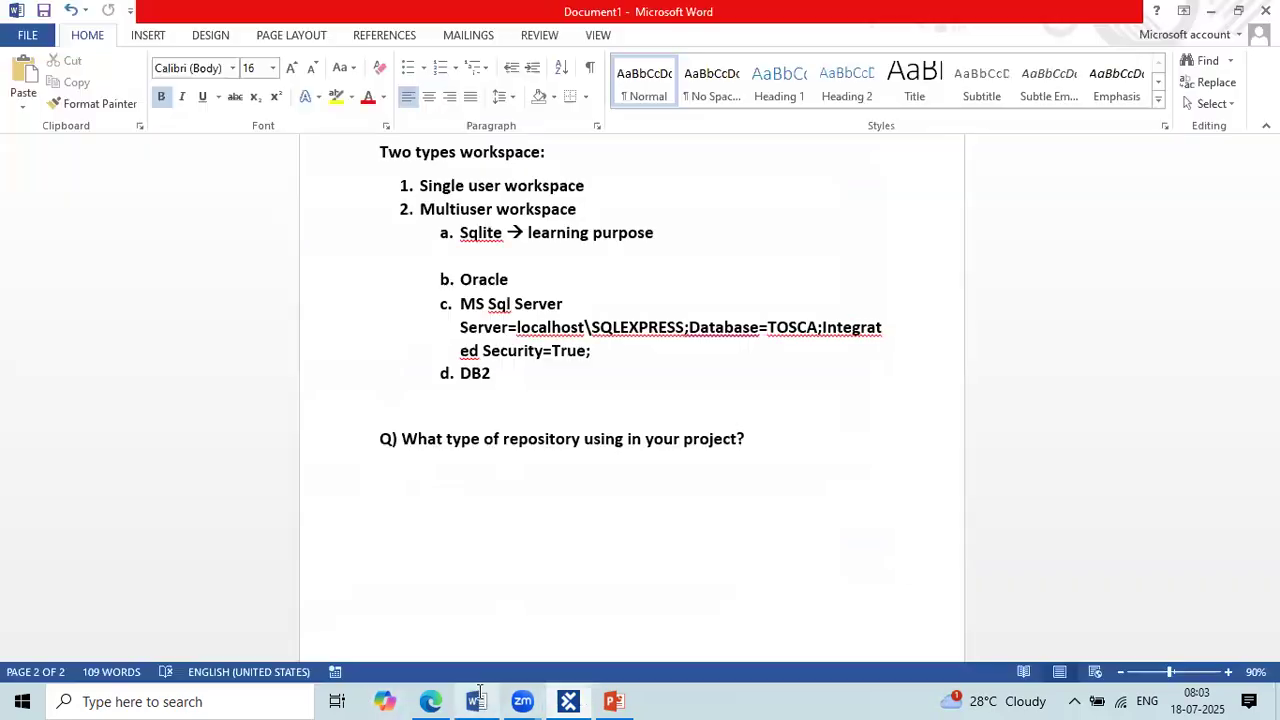
# Step: Write the answer "MS Sql Server or Oracle Or DB2" indented below the question about the project's repository type
pyautogui.click(410, 420)
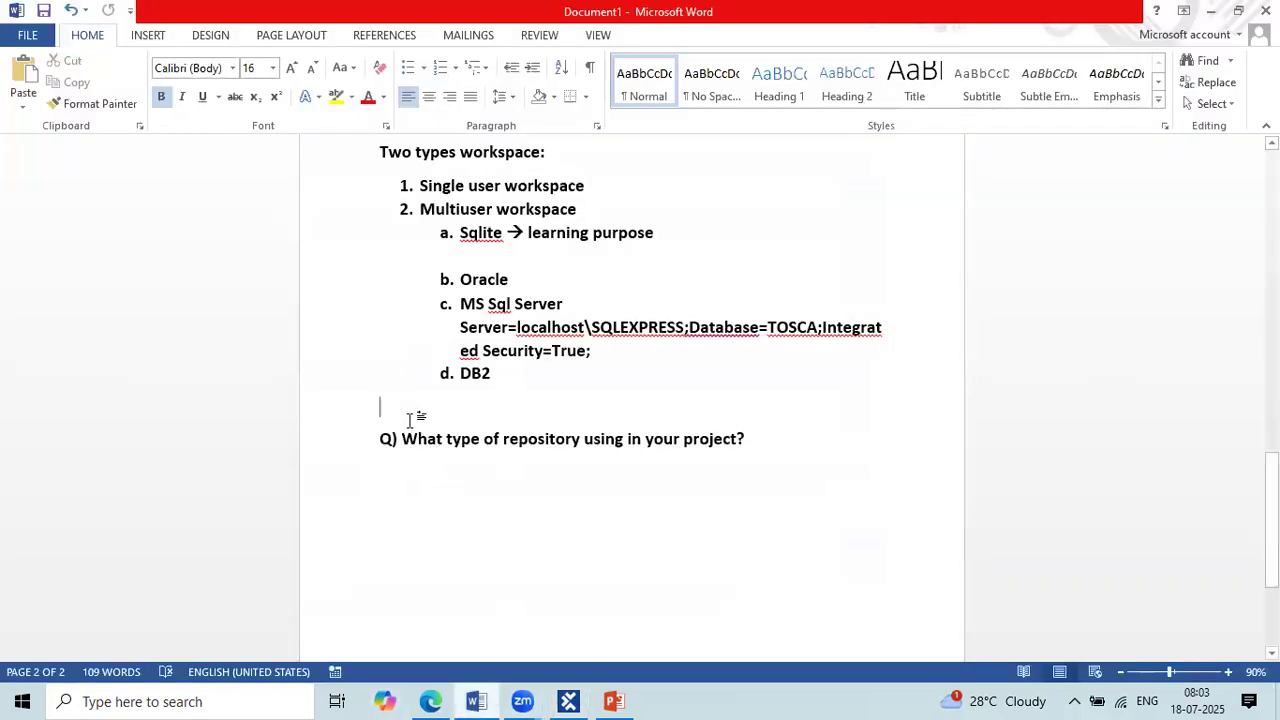
pyautogui.click(421, 459)
pyautogui.click(406, 467)
pyautogui.moveTo(402, 440); pyautogui.dragTo(778, 454)
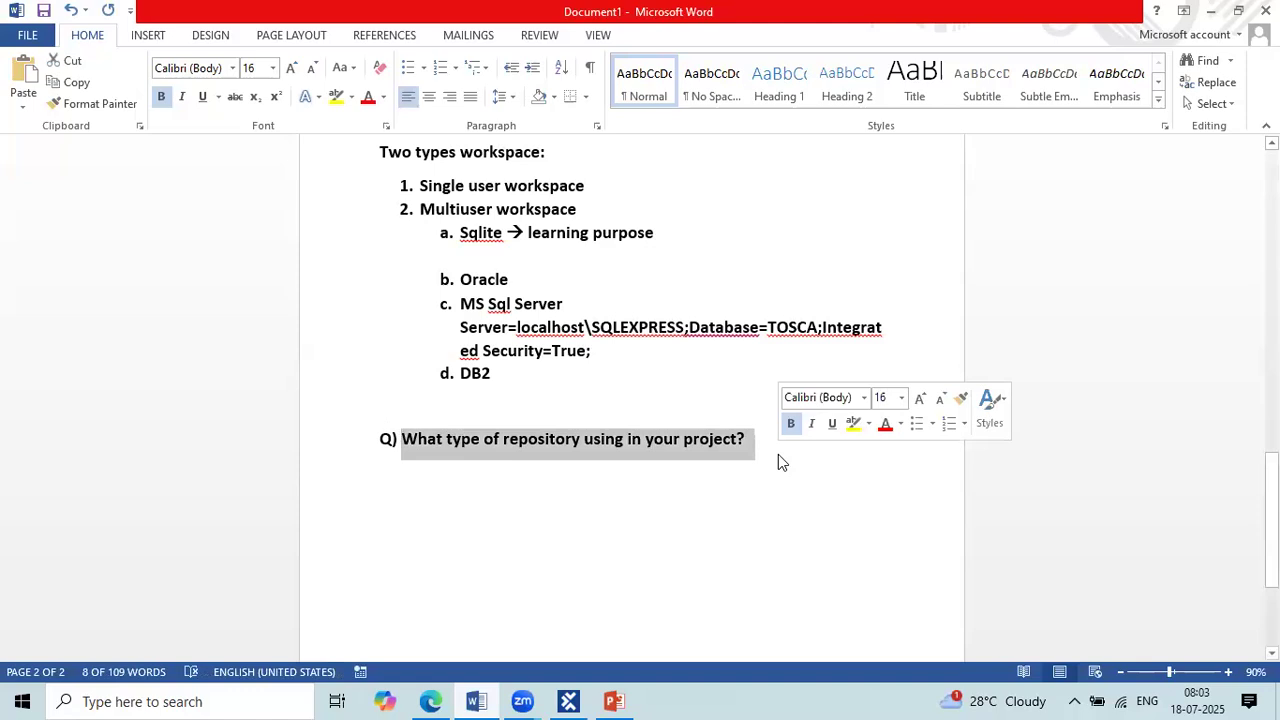
pyautogui.click(573, 462)
pyautogui.write('Ms')
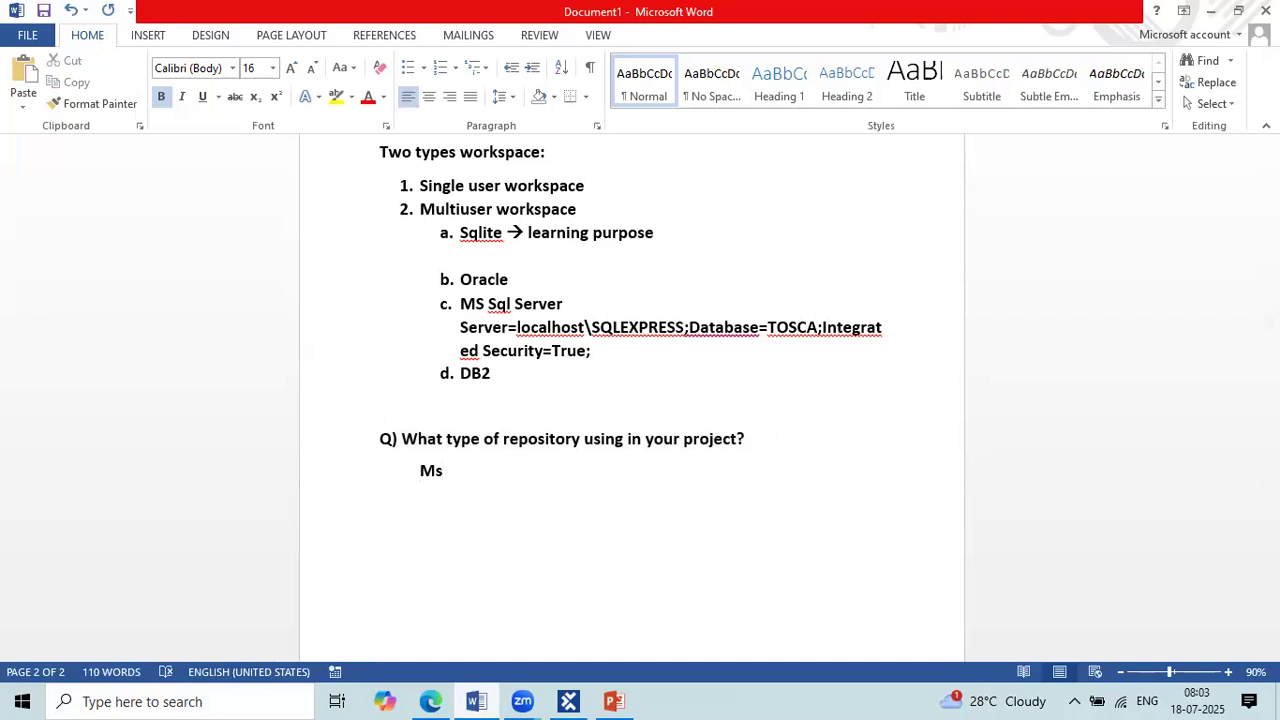
pyautogui.press('BackSpace')
pyautogui.write('SQ')
pyautogui.press('BackSpace')
pyautogui.write('Sql  Server or Oracle Or DB2')
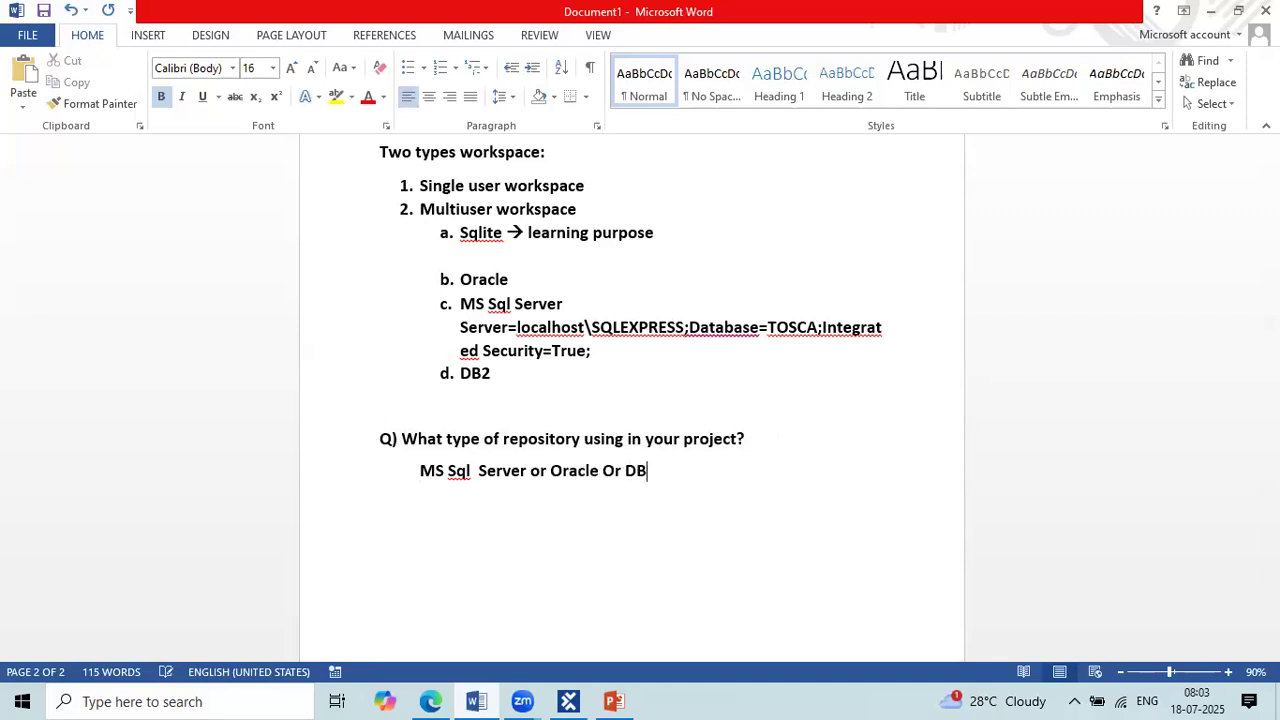
# Step: Compare the repository answer with the Sqlite entry and its learning purpose note by highlighting each of them
pyautogui.click(531, 472)
pyautogui.moveTo(411, 467); pyautogui.dragTo(613, 468)
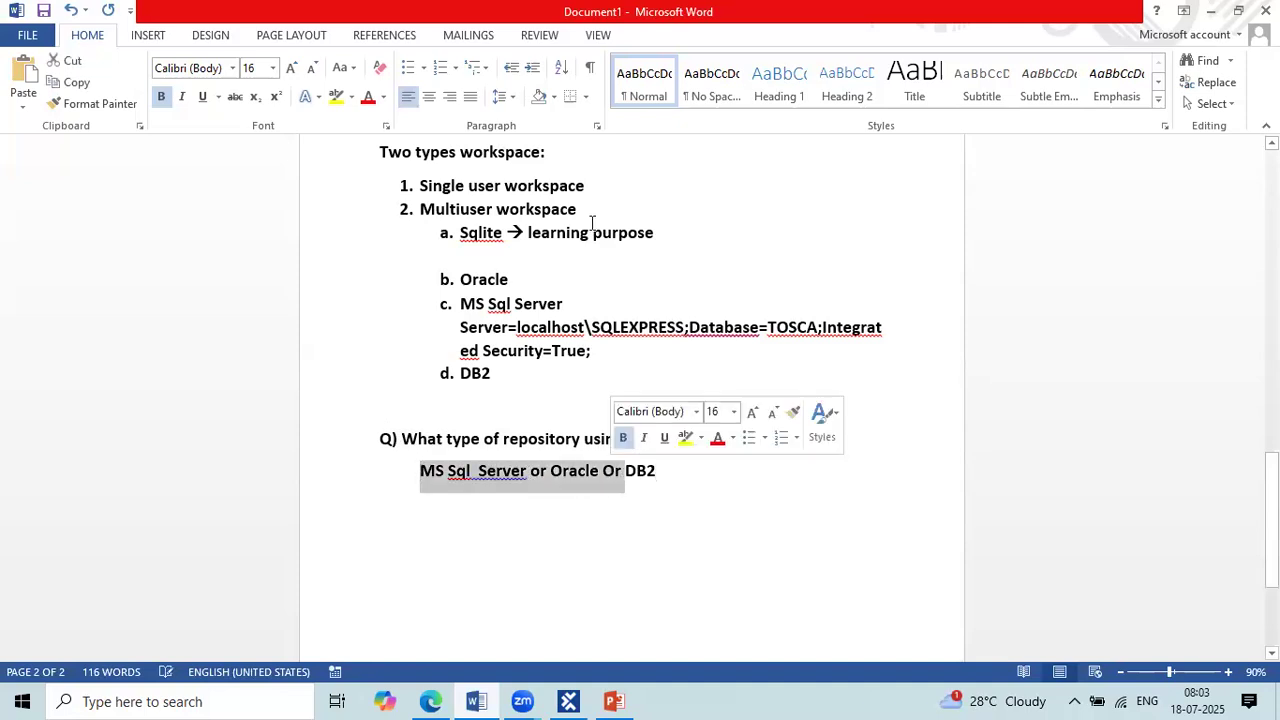
pyautogui.moveTo(527, 232); pyautogui.dragTo(686, 236)
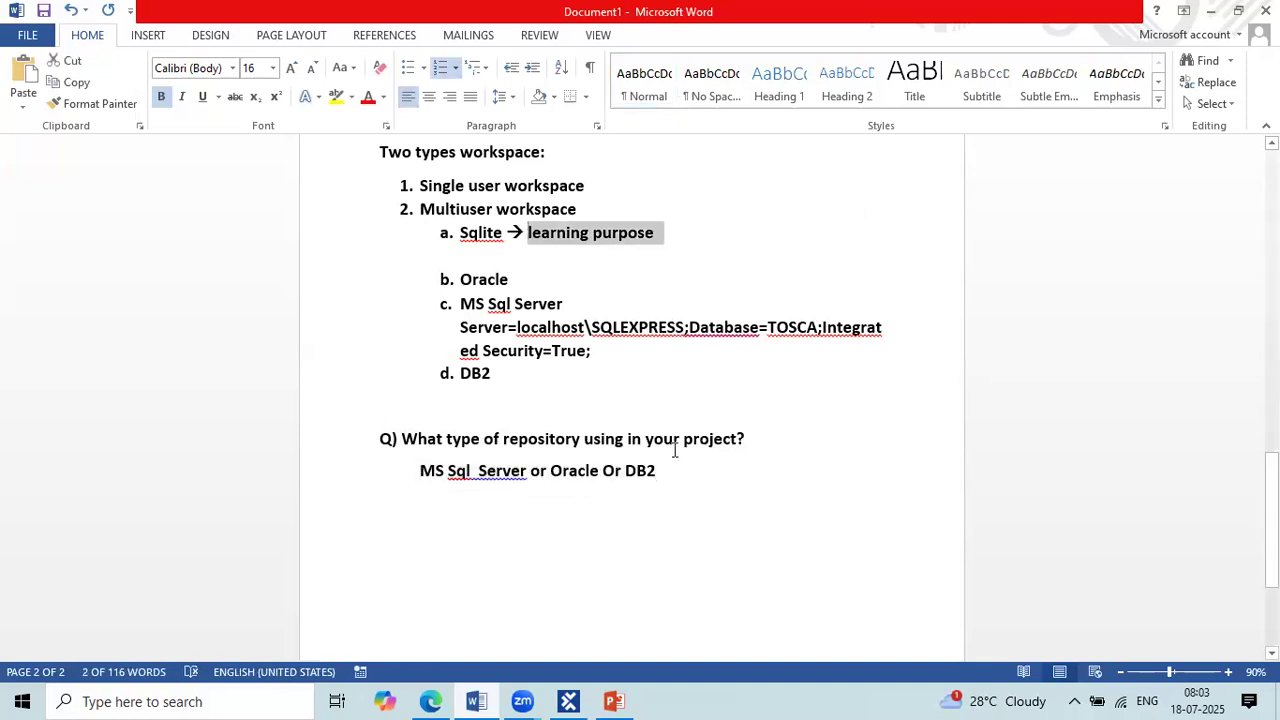
pyautogui.click(557, 232)
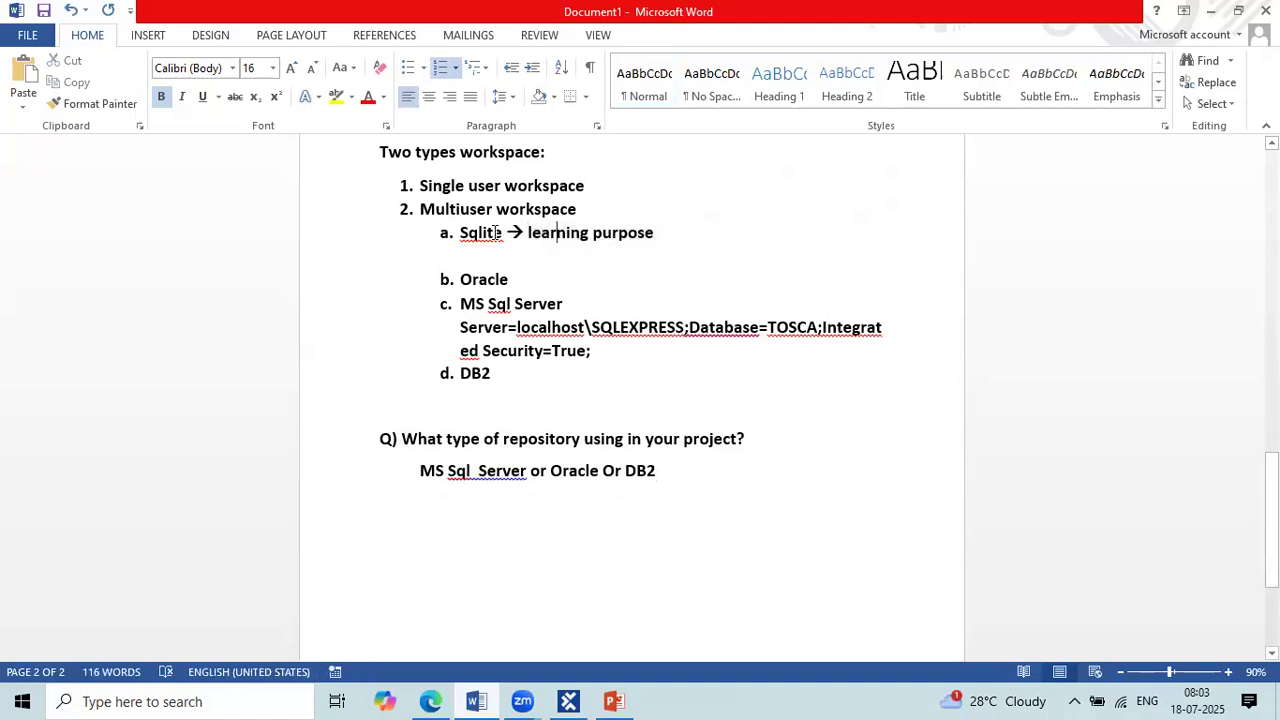
pyautogui.doubleClick(496, 232)
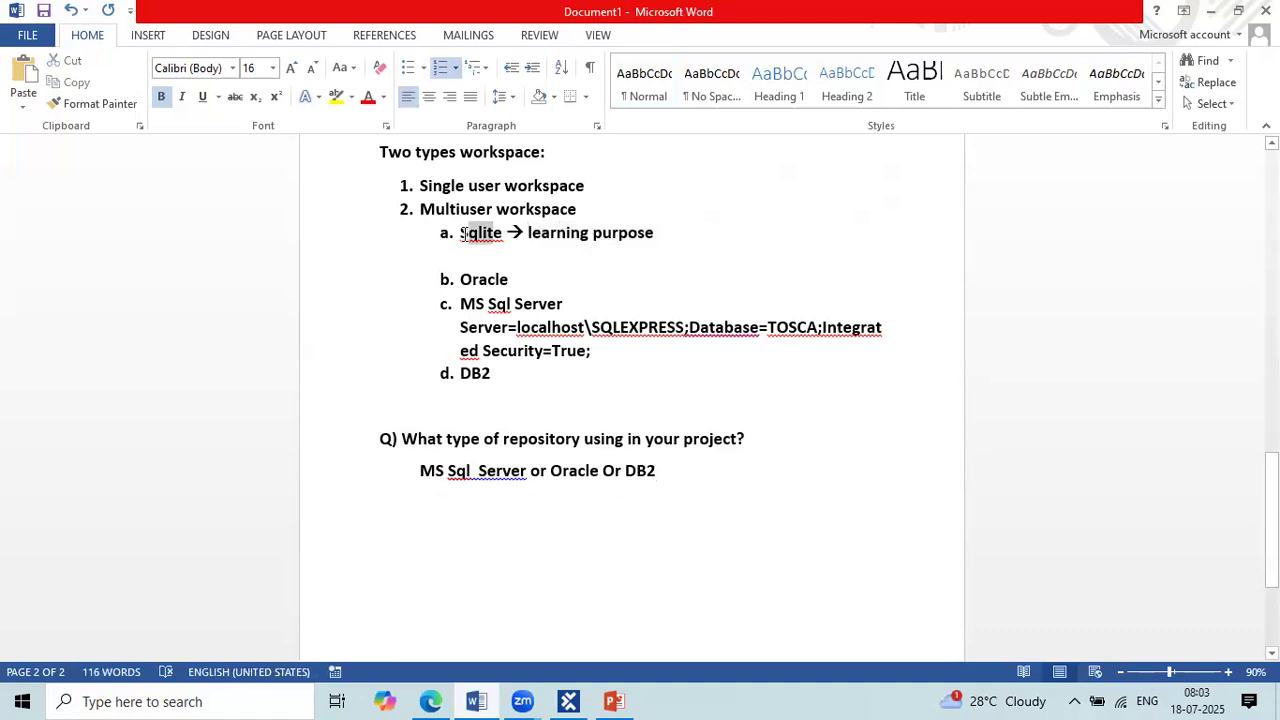
# Step: Start a new unindented line below the "MS Sql Server or Oracle Or DB2" answer
pyautogui.click(660, 474)
pyautogui.press('Return')
pyautogui.press('Return')
pyautogui.press('BackSpace')
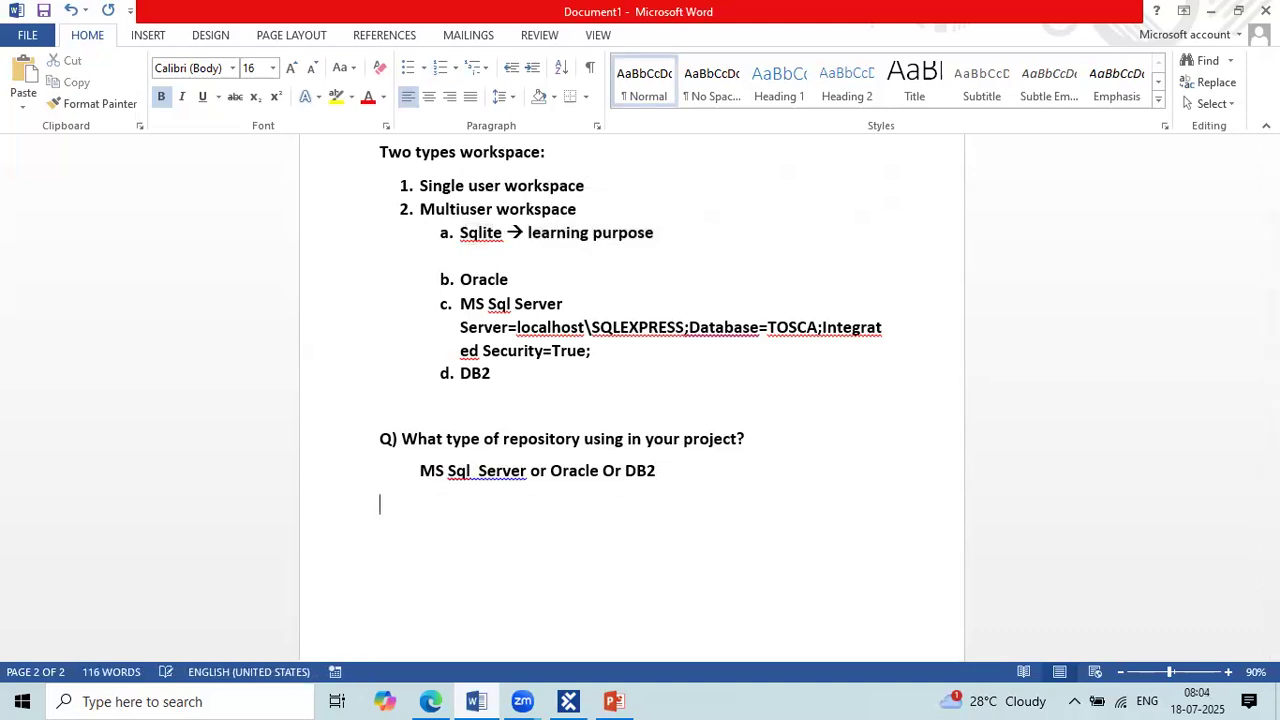
pyautogui.press('Return')
pyautogui.write('@')
pyautogui.press('BackSpace')
pyautogui.write('Q)')
pyautogui.press('BackSpace')
pyautogui.press('BackSpace')
pyautogui.press('BackSpace')
pyautogui.press('BackSpace')
pyautogui.press('BackSpace')
pyautogui.press('Return')
pyautogui.write('`')
pyautogui.press('BackSpace')
# Step: Add an indented arrow line reading "Common Repo, Multi user repo, shared repo" below the repository answer
pyautogui.press('Tab')
pyautogui.write('--> ')
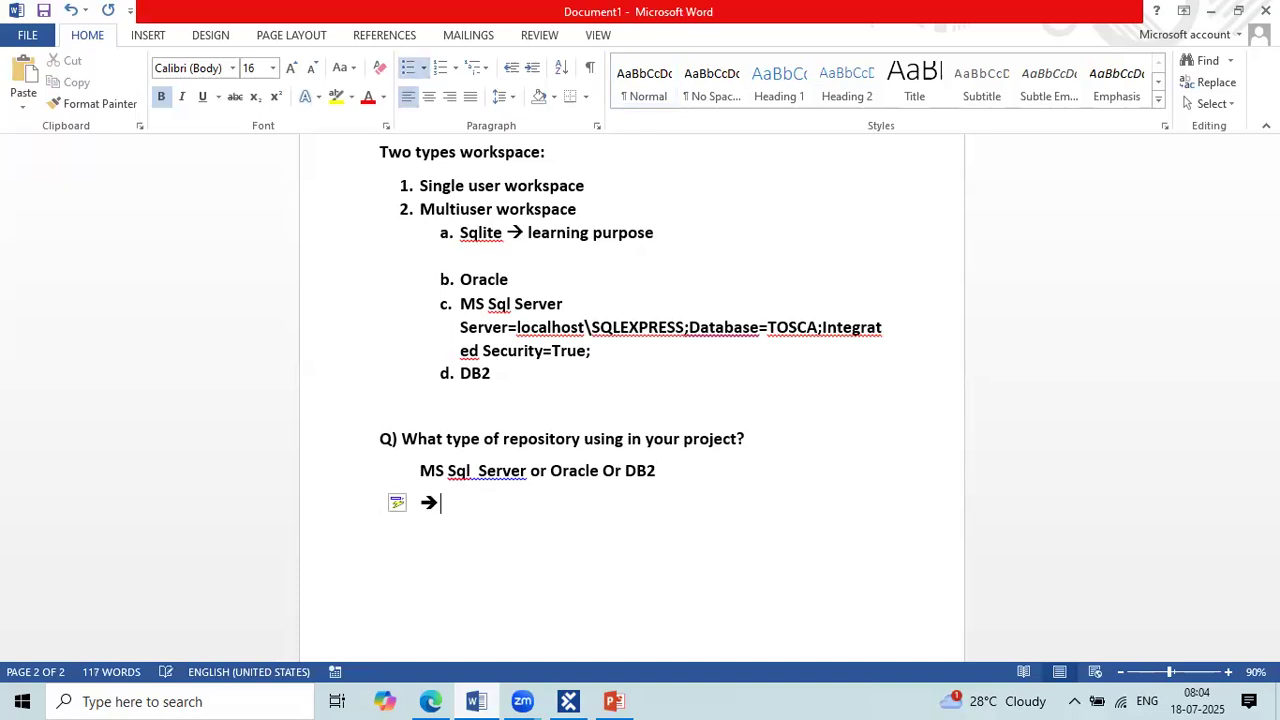
pyautogui.write('Common Repo,')
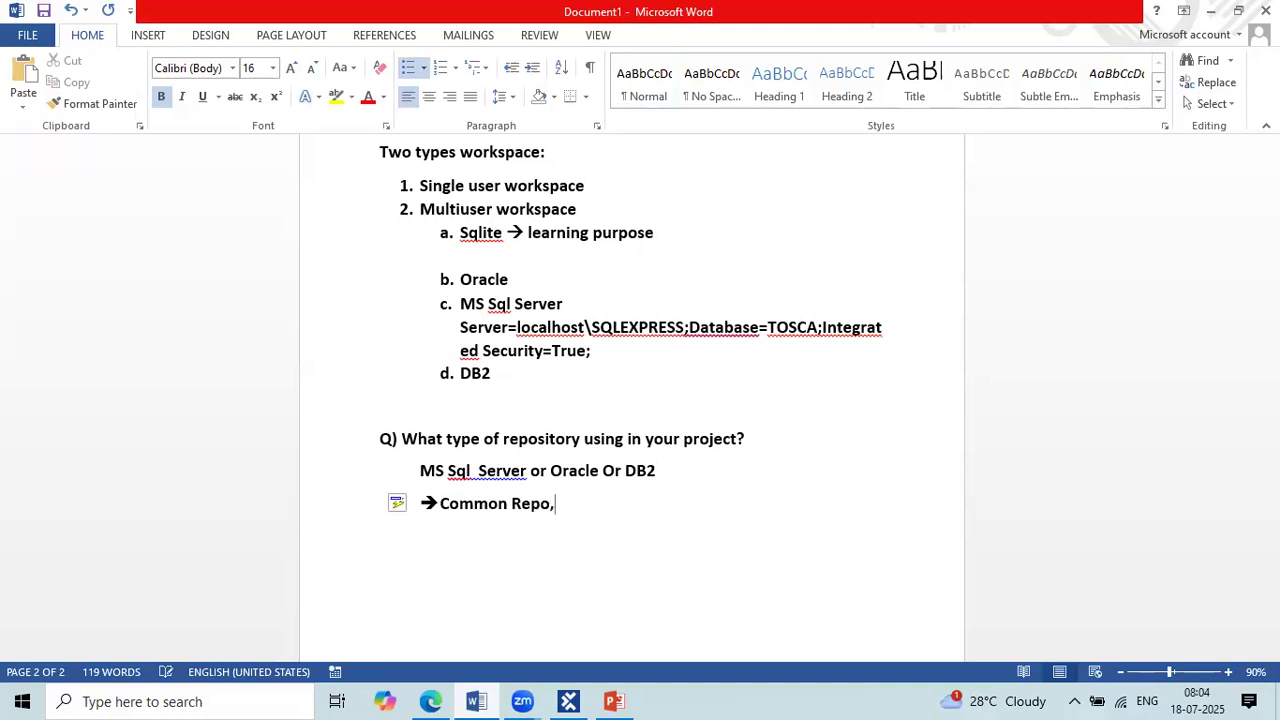
pyautogui.write(' Multi usr repo,')
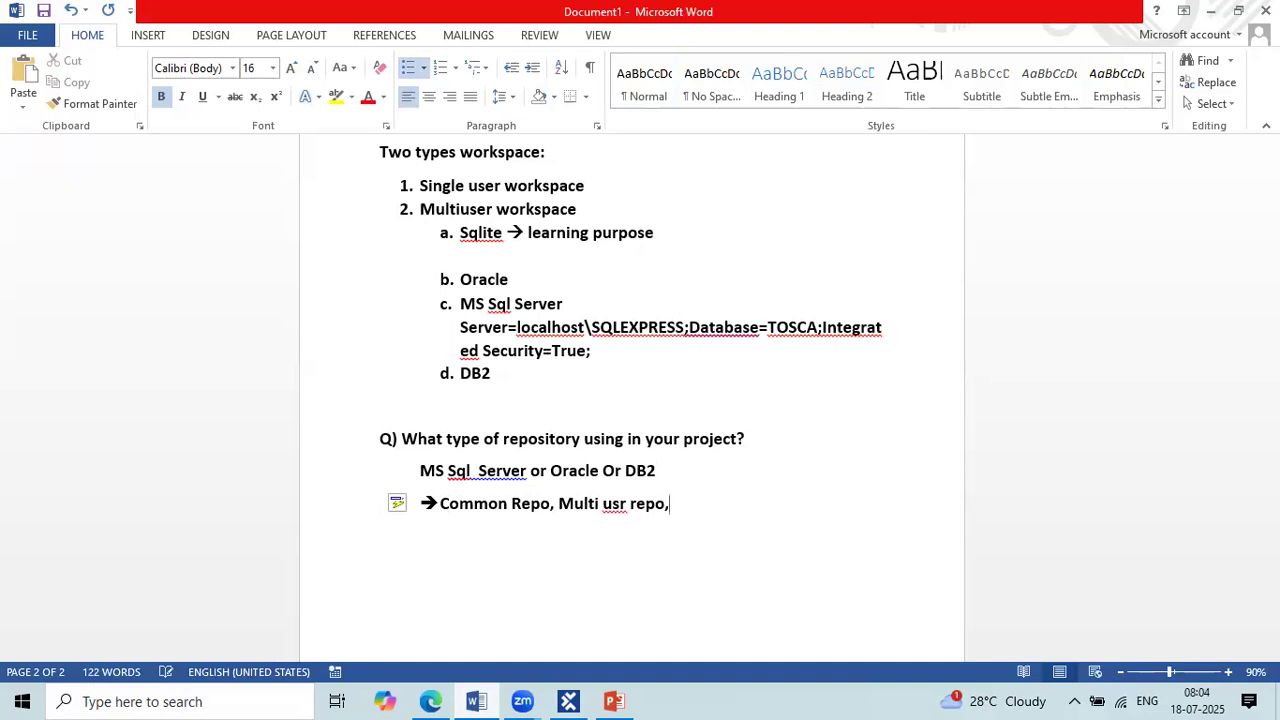
pyautogui.write(' shared repo')
pyautogui.click(617, 504)
pyautogui.write('e')
pyautogui.click(790, 497)
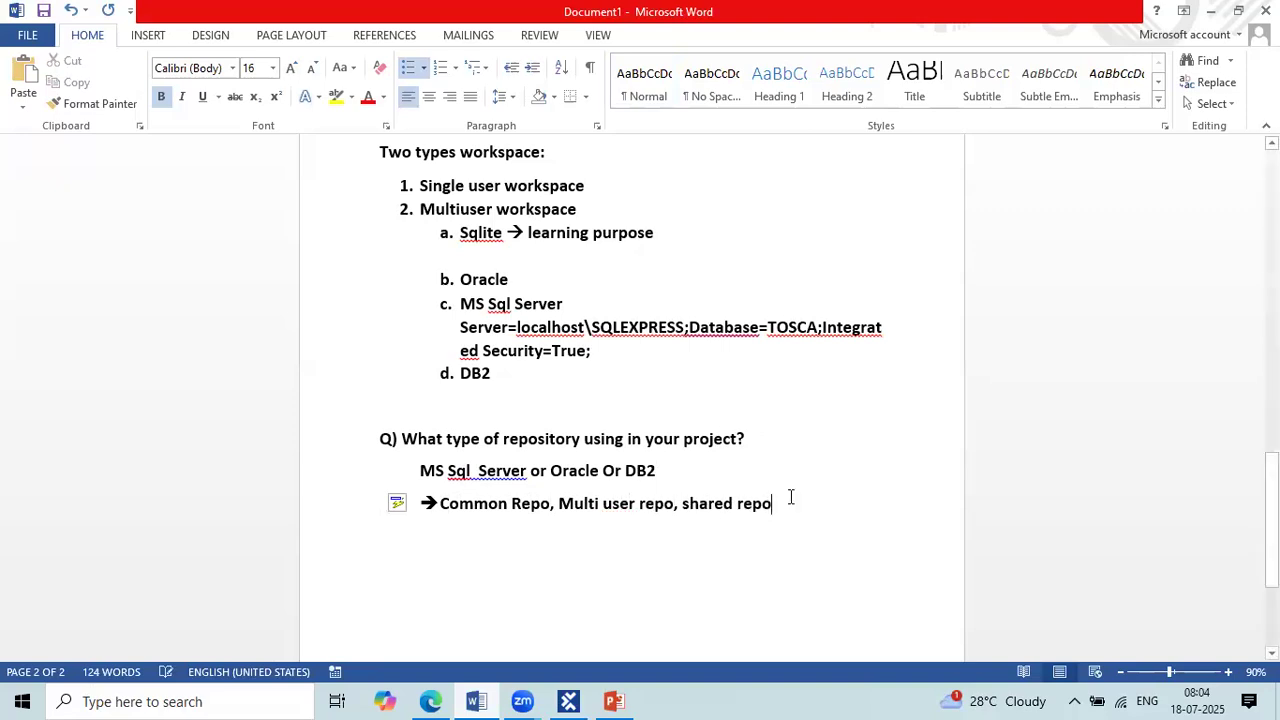
# Step: Write the question "Q) What are the Major components of tosca?" on a new line below the arrow line
pyautogui.press('Return')
pyautogui.press('Return')
pyautogui.write('Q) What are te')
pyautogui.press('BackSpace')
pyautogui.write('he Major ')
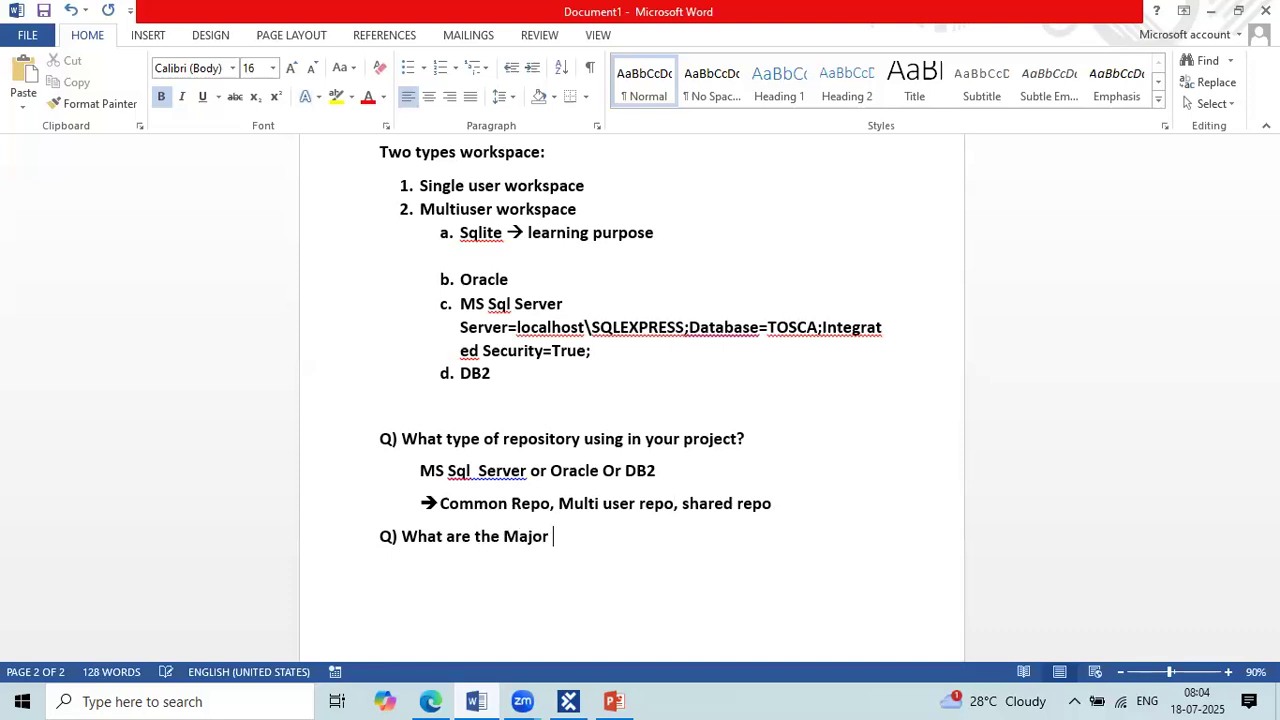
pyautogui.write('component s of tos')
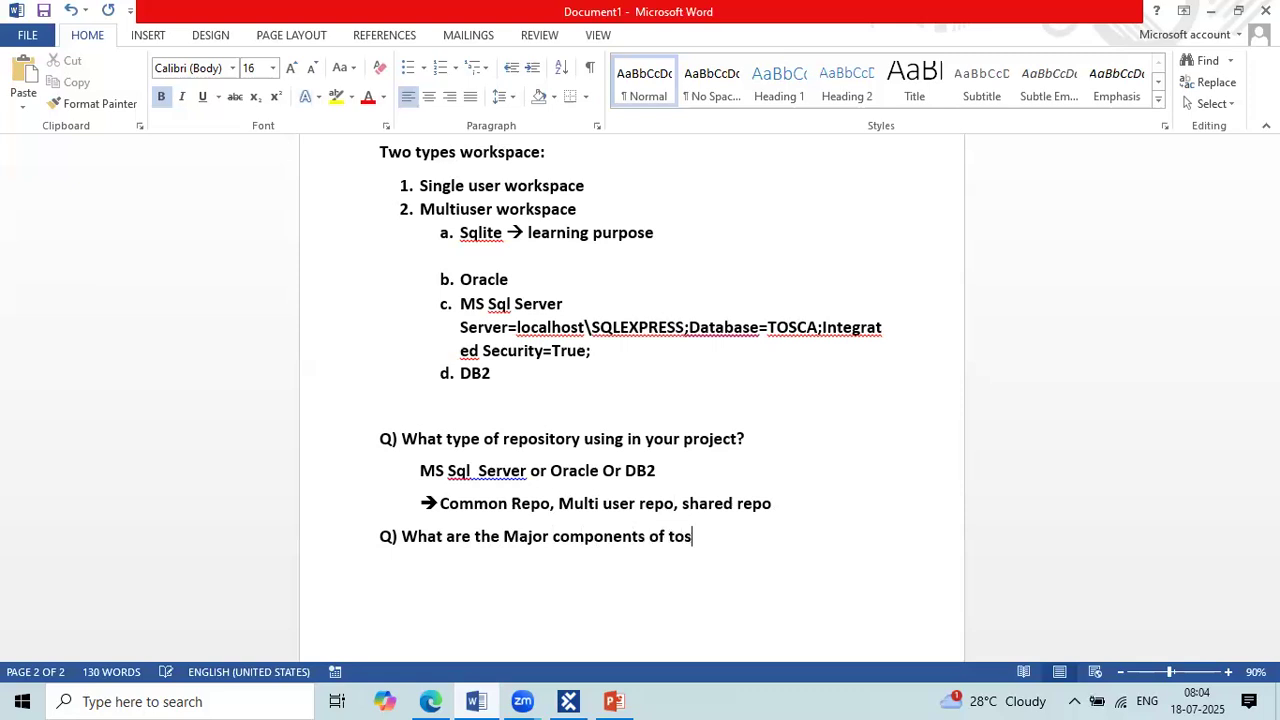
pyautogui.write('ca?')
# Step: Enter "1. Tosca Commander" as the first indented answer item below the components question
pyautogui.press('Return')
pyautogui.press('Tab')
pyautogui.write('1. Tosca Commander')
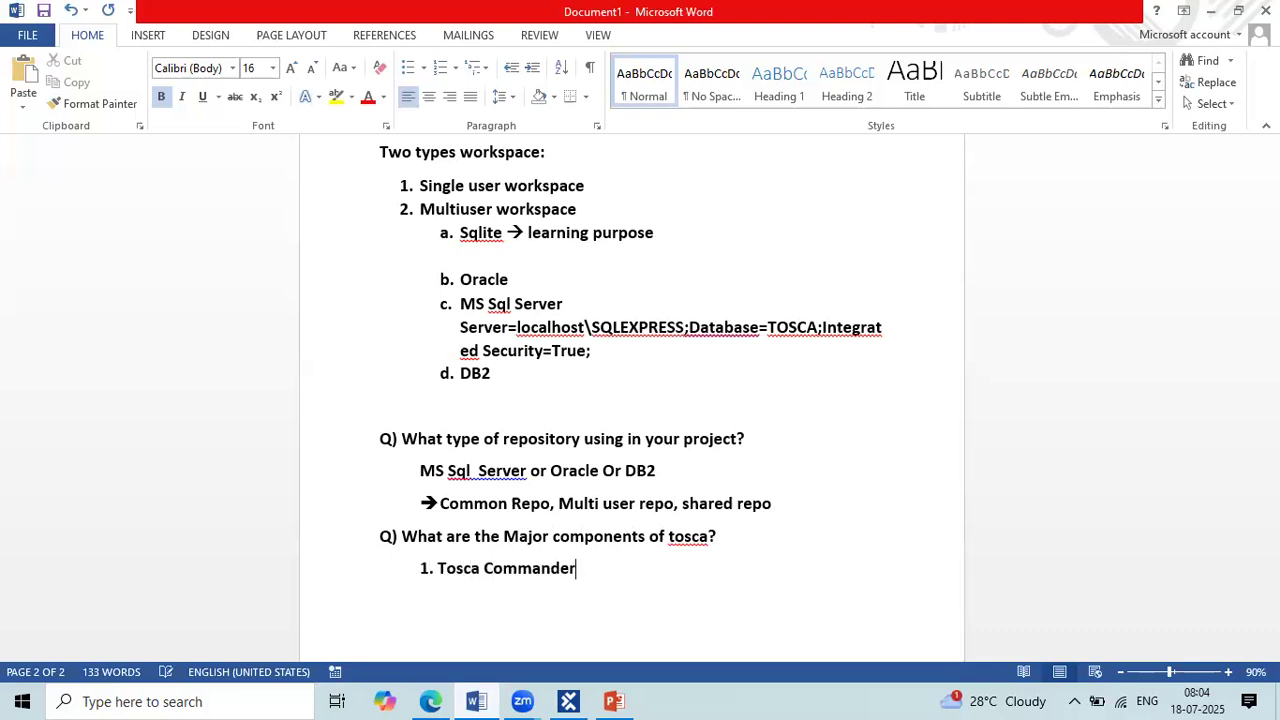
# Step: Switch to Tosca Commander to view its start screen, and return to the Word notes
pyautogui.click(699, 541)
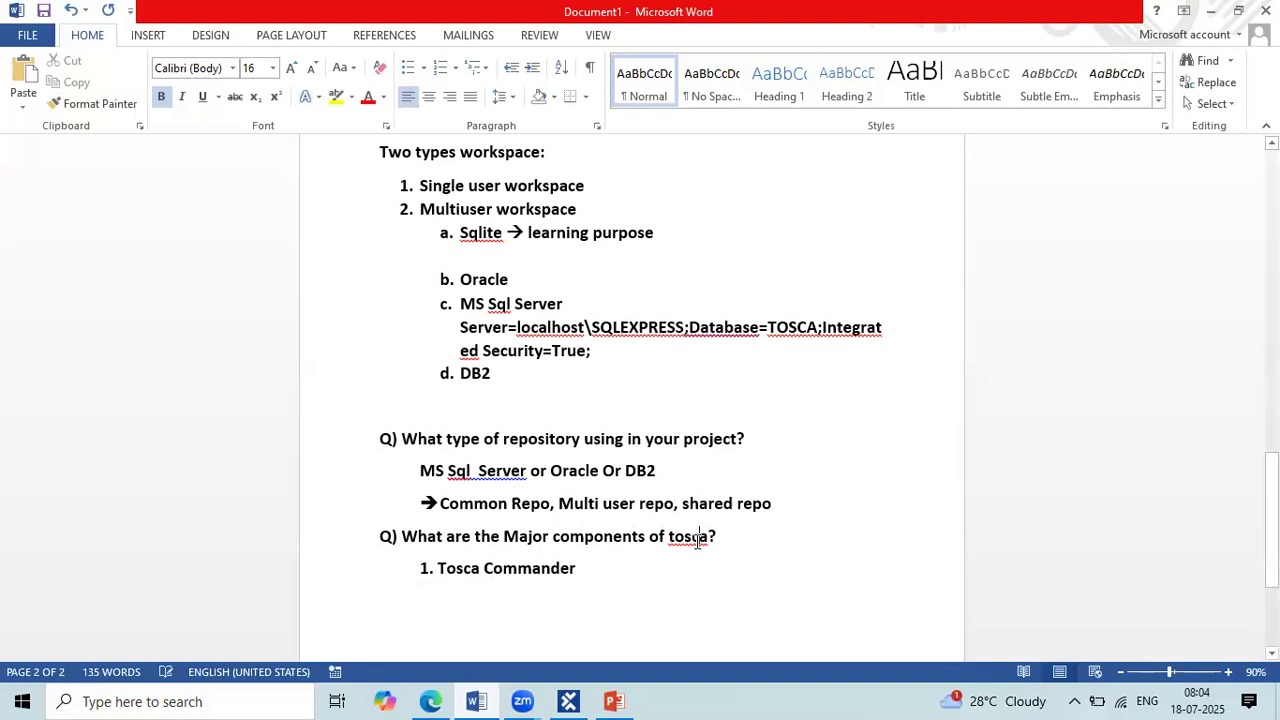
pyautogui.click(565, 640)
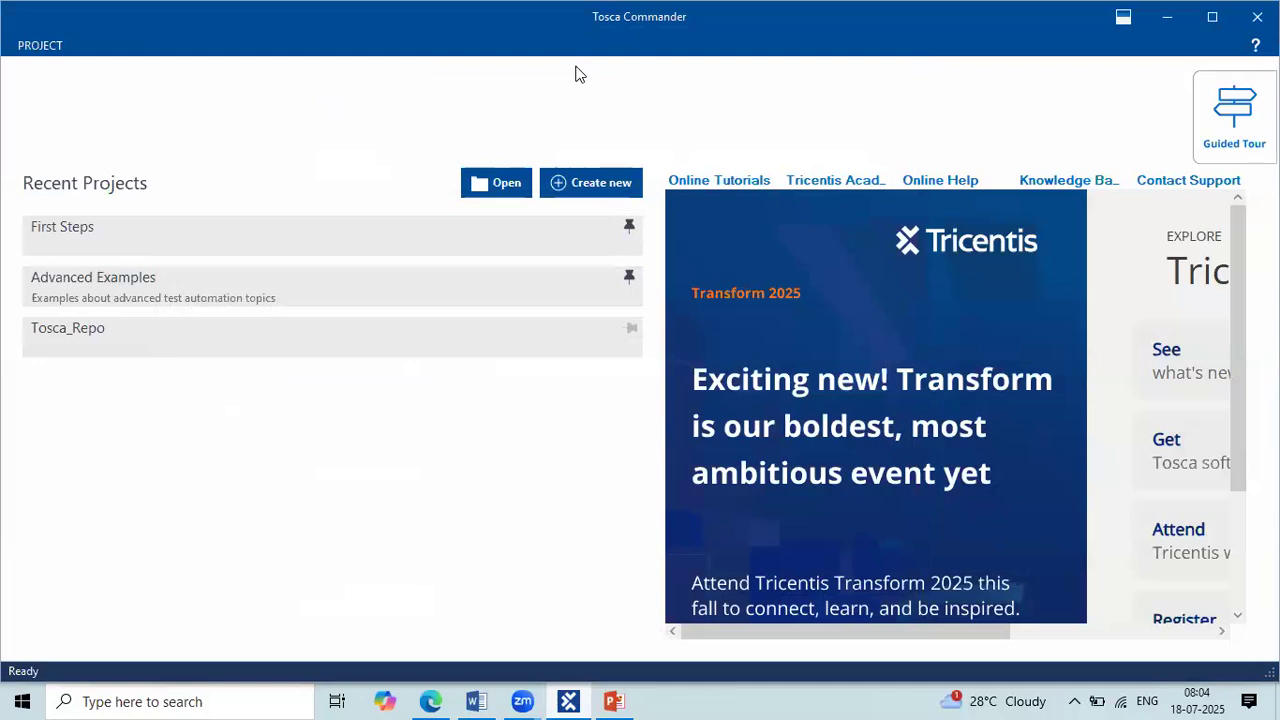
pyautogui.hotkey('alt', 'Tab')
# Step: Add the indented item "2. Tosca XScan" to the list of components
pyautogui.press('Return')
pyautogui.press('Tab')
pyautogui.write('2')
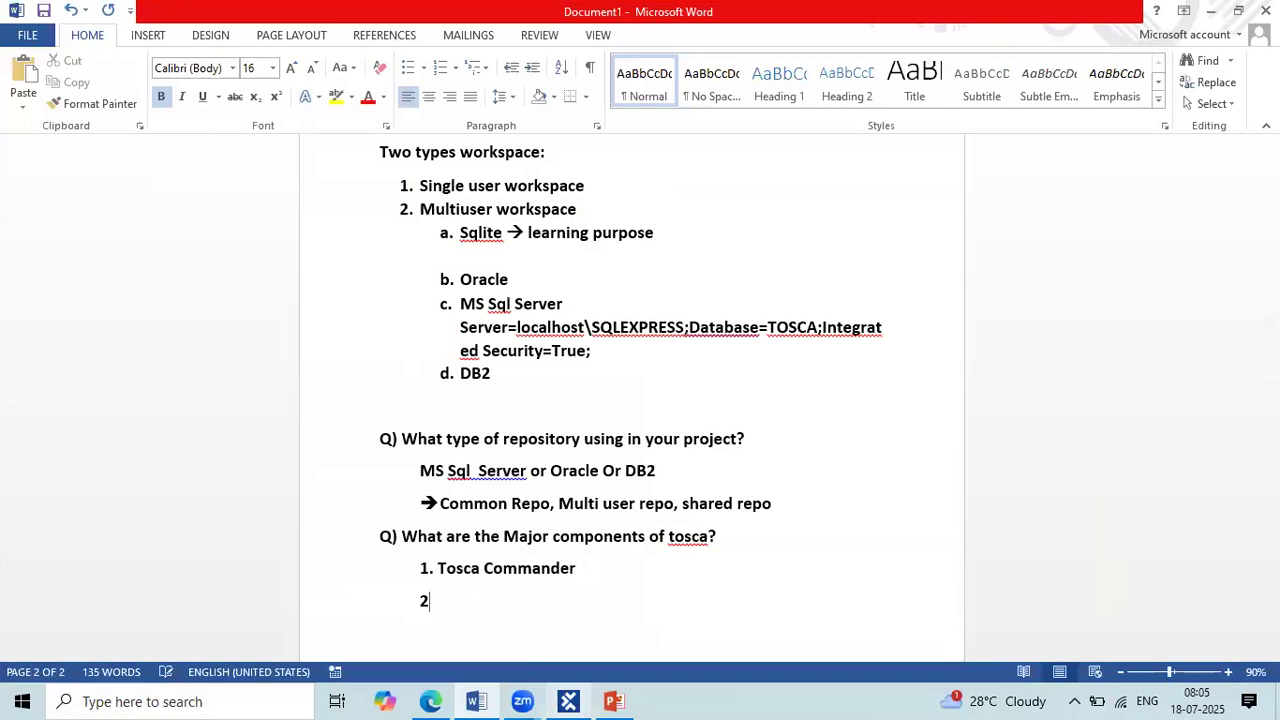
pyautogui.write('. Tosca X Scan')
pyautogui.press('BackSpace')
pyautogui.press('BackSpace')
pyautogui.press('BackSpace')
pyautogui.press('BackSpace')
pyautogui.press('BackSpace')
pyautogui.write('Scan')
# Step: Add the indented item "3. Tosca Executor" to the list of components
pyautogui.press('Return')
pyautogui.write('2')
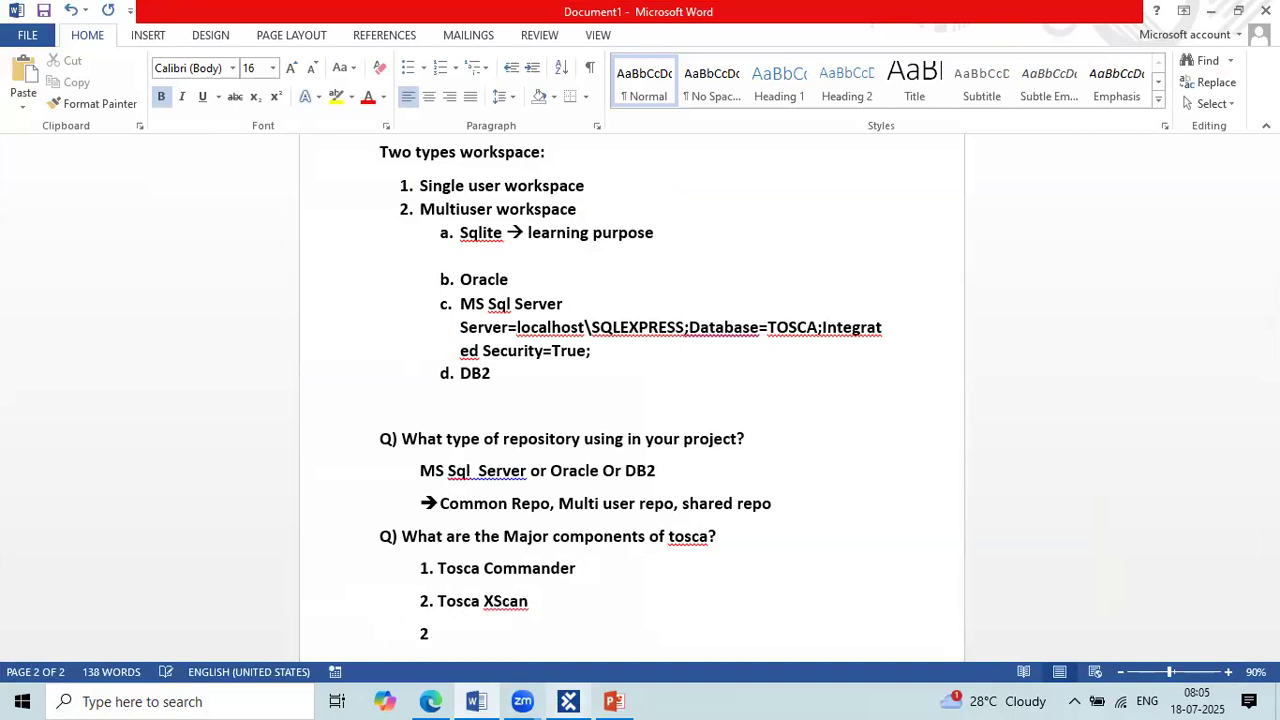
pyautogui.press('BackSpace')
pyautogui.write('3. Tosca Executor')
pyautogui.press('BackSpace')
pyautogui.write('r')
# Step: Add the indented item "4. Test Repository" to the list of components
pyautogui.press('Return')
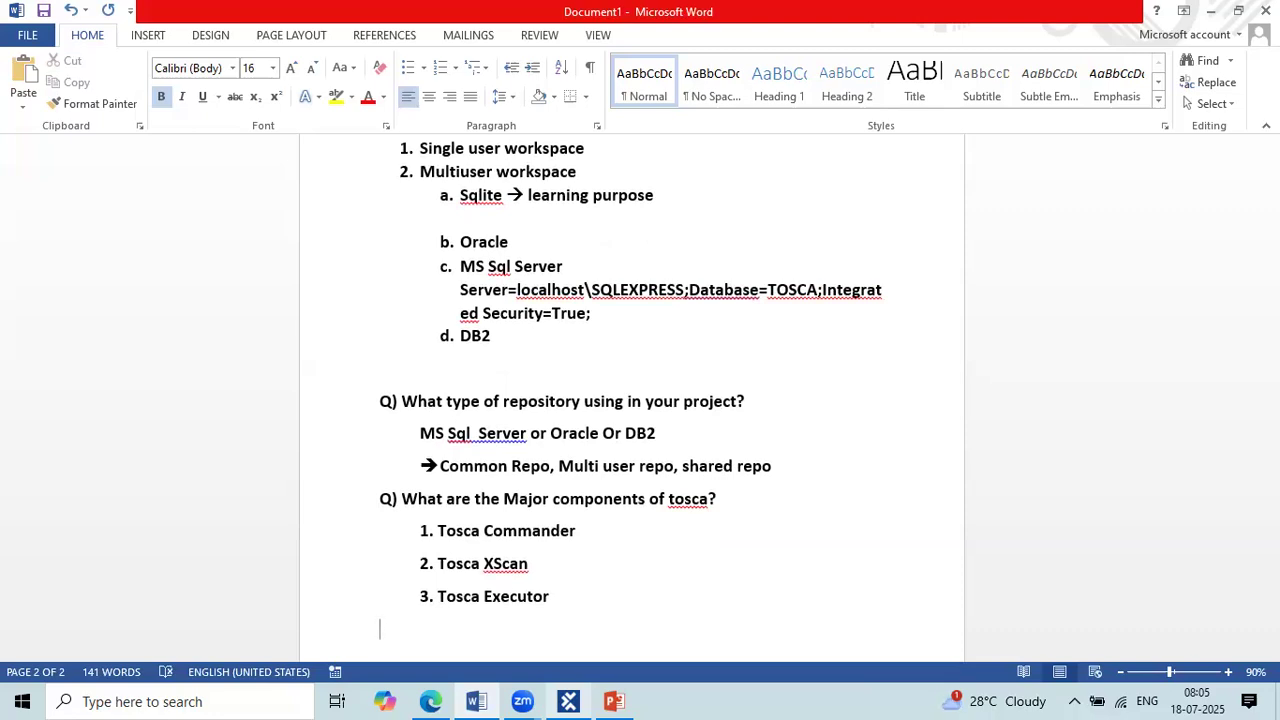
pyautogui.press('Tab')
pyautogui.write('4. Test Repo')
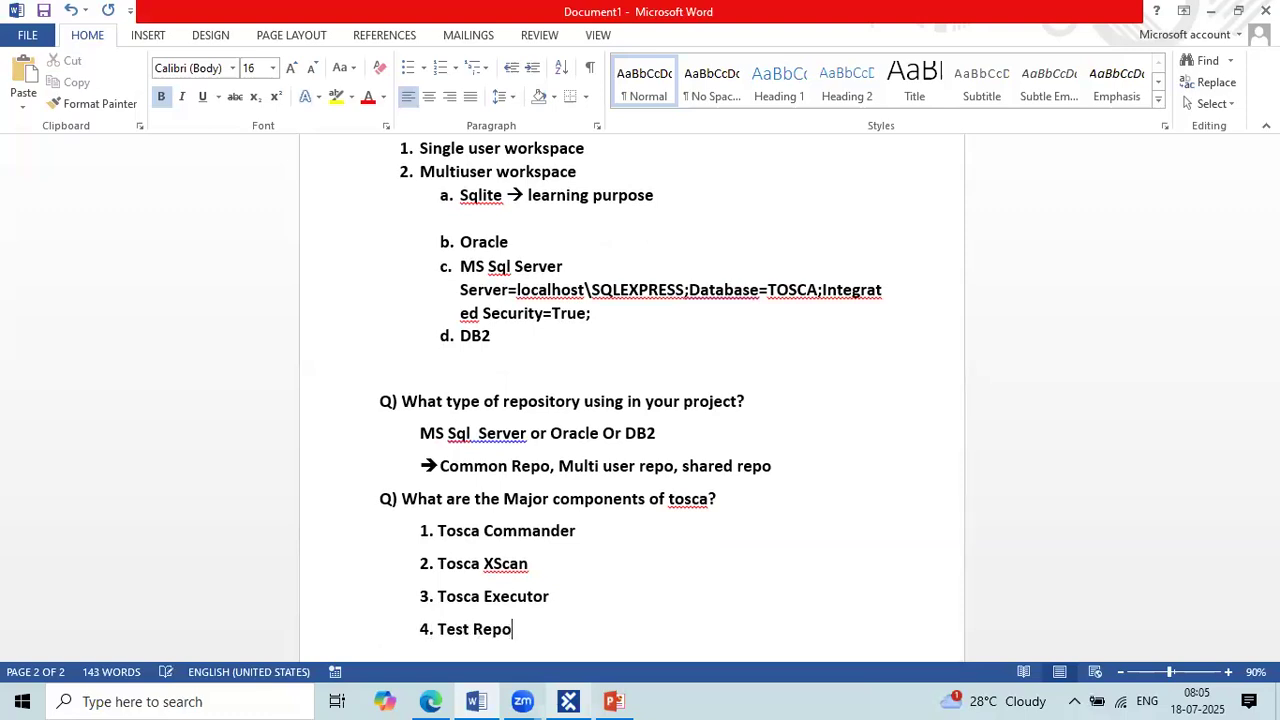
pyautogui.write('sitory')
# Step: Review the four listed Tosca components by highlighting them in turn
pyautogui.moveTo(583, 528); pyautogui.dragTo(437, 530)
pyautogui.click(530, 570)
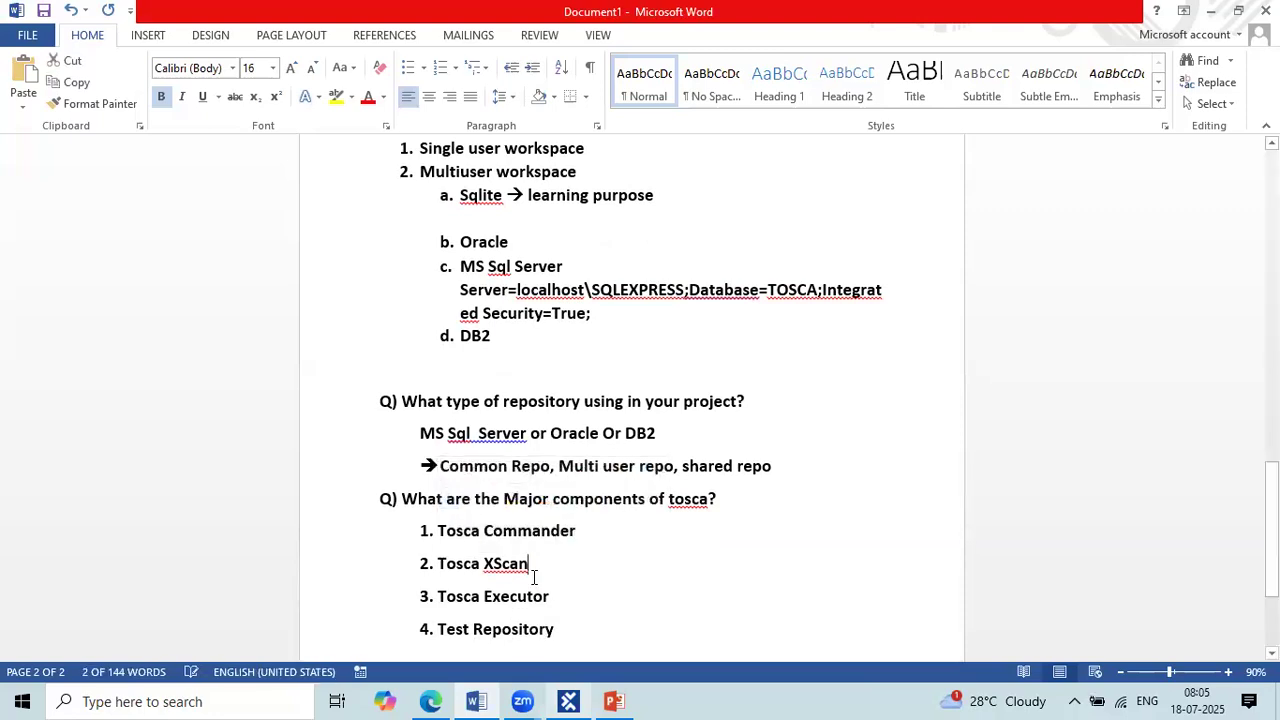
pyautogui.moveTo(513, 570); pyautogui.dragTo(437, 565)
pyautogui.doubleClick(546, 598)
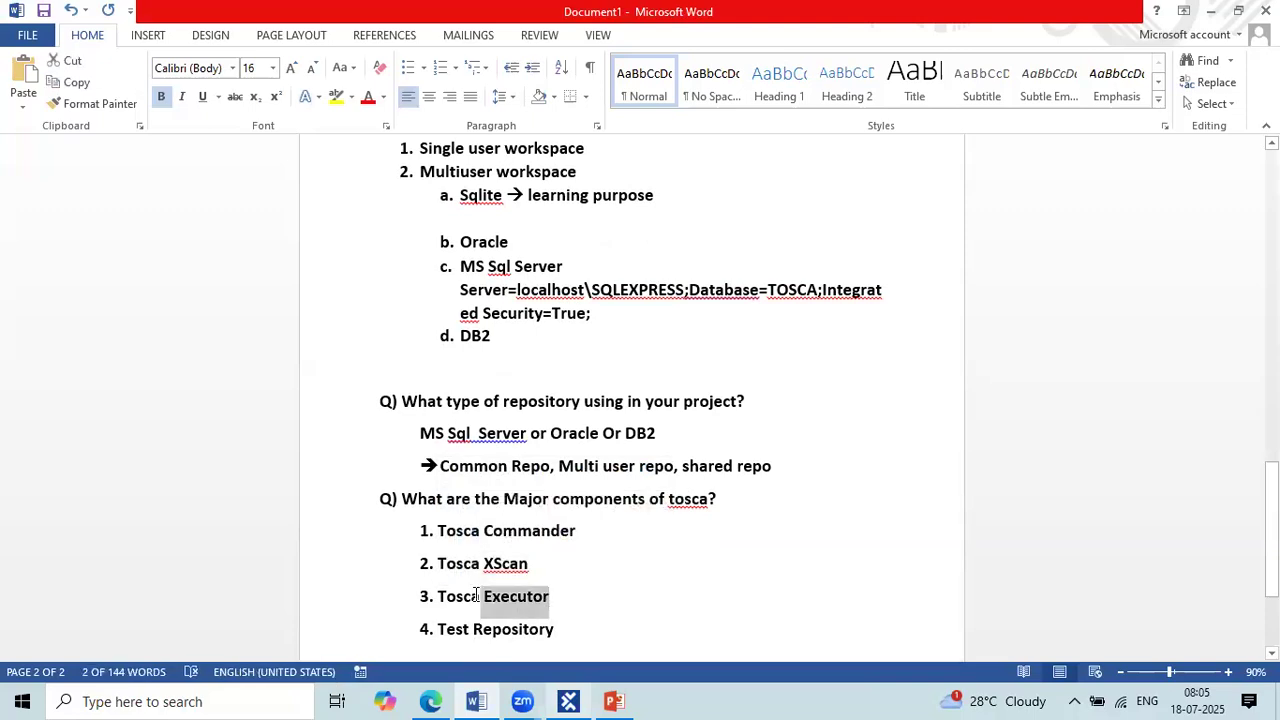
pyautogui.moveTo(562, 639); pyautogui.dragTo(390, 559)
# Step: Add a colon after "Tosca Commander" and start a doubly indented line beneath it
pyautogui.click(587, 543)
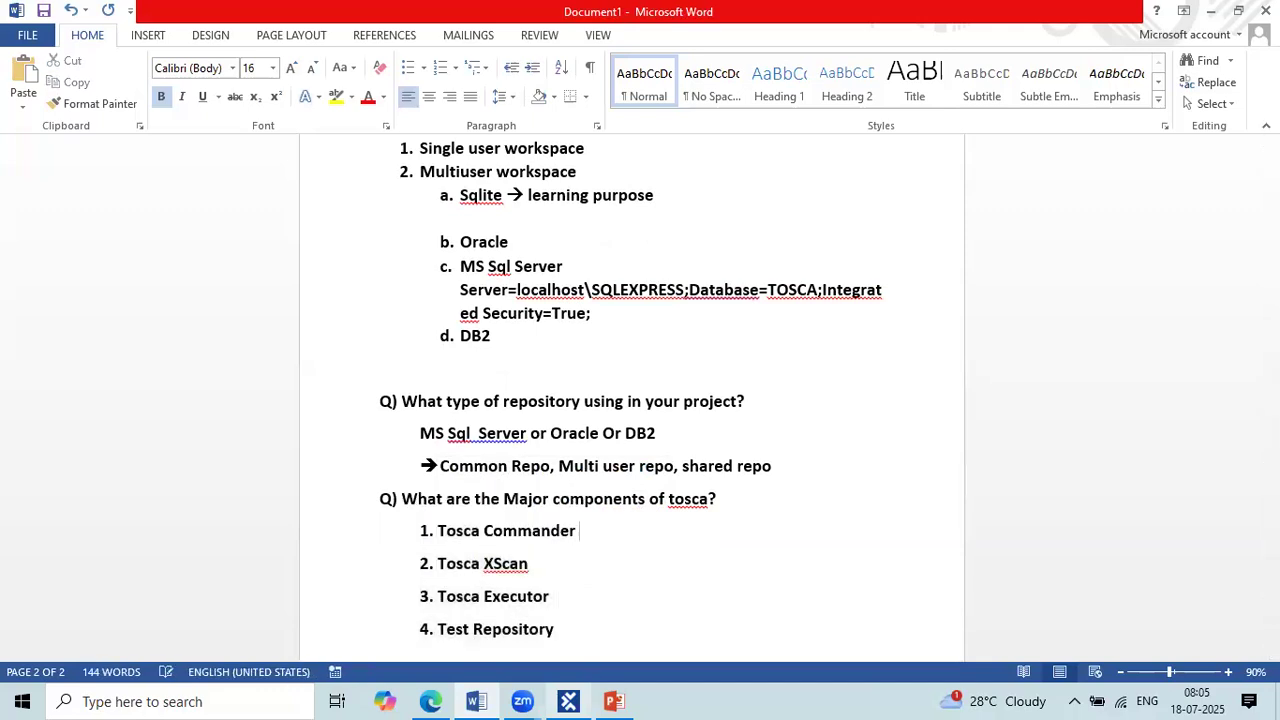
pyautogui.write(':')
pyautogui.press('Return')
pyautogui.press('Tab')
pyautogui.press('Tab')
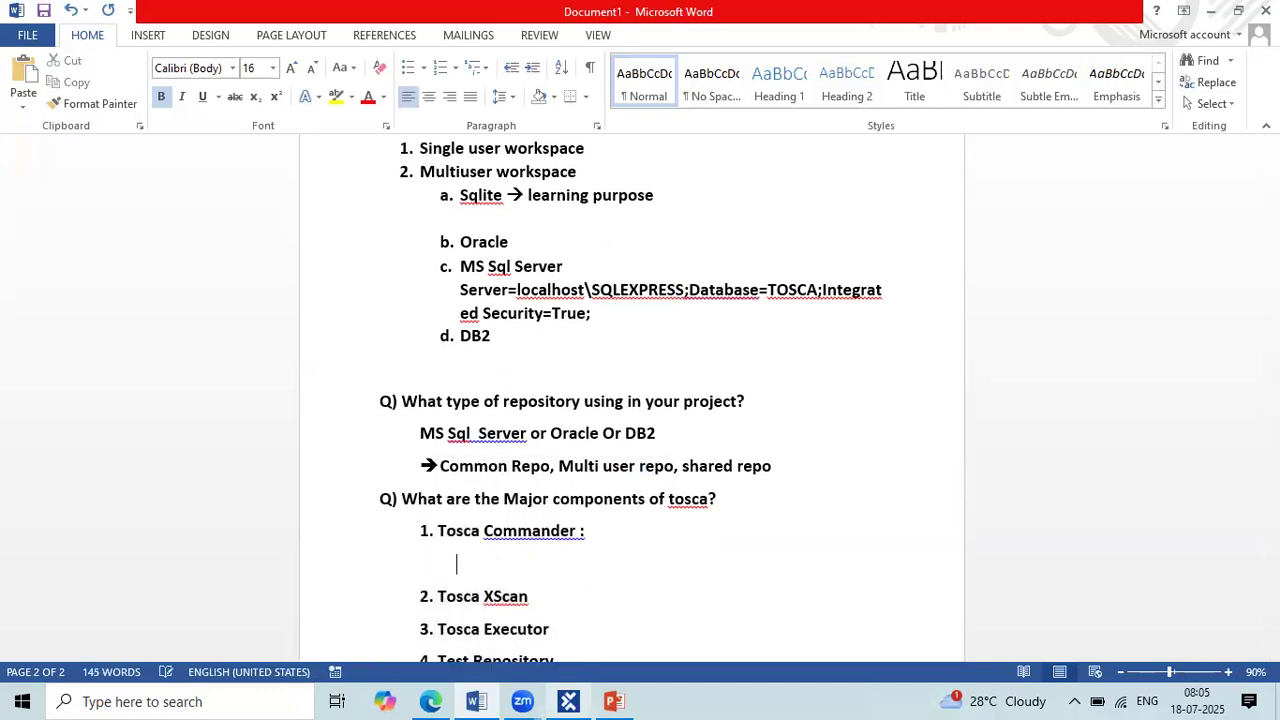
# Step: Begin the Tosca Commander description with "It's IDE (Integrated Development Environment)"
pyautogui.write('It')
pyautogui.write("'s a")
pyautogui.press('BackSpace')
pyautogui.write('IDE (Integ')
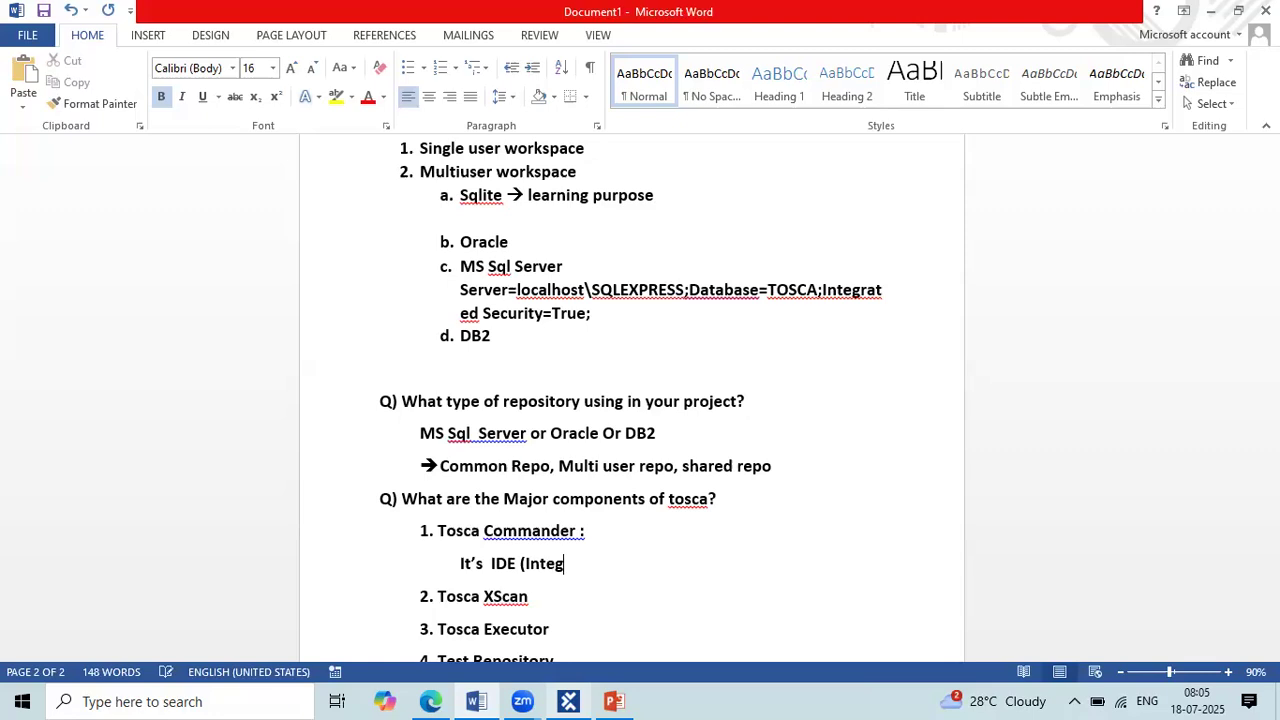
pyautogui.write('rated Development Envir')
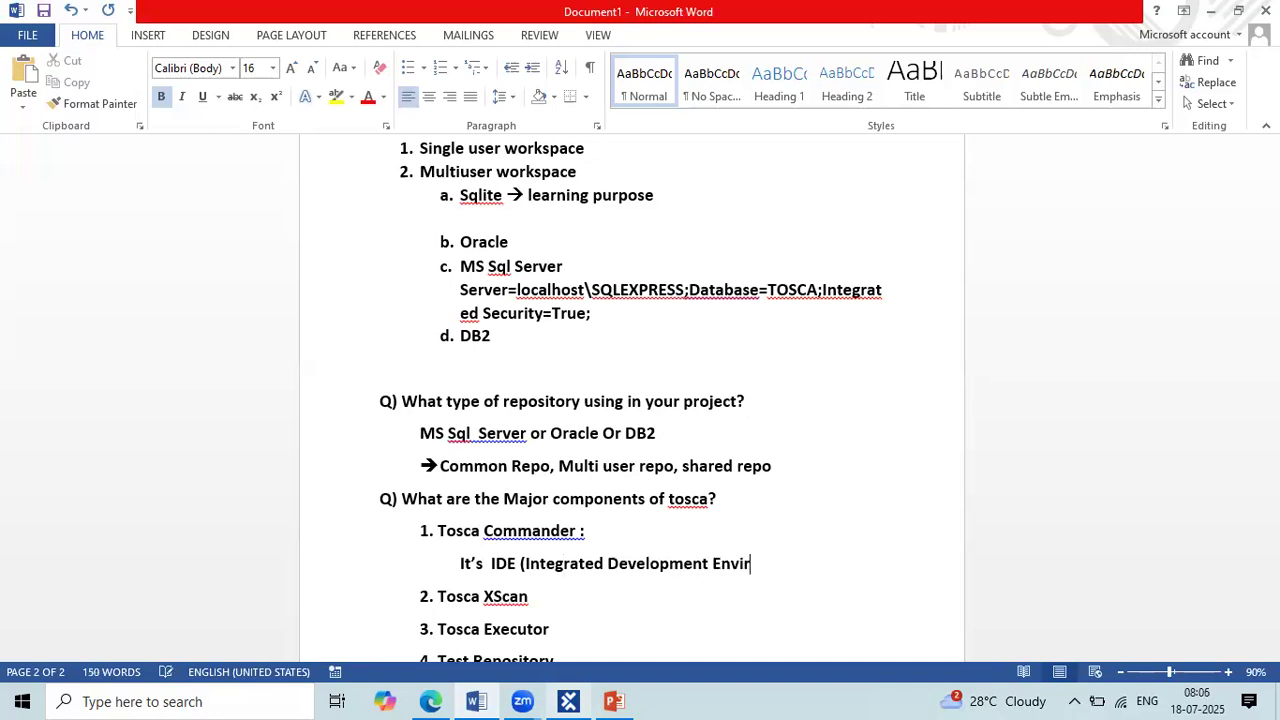
pyautogui.write('onmenet')
pyautogui.press('BackSpace')
pyautogui.press('BackSpace')
pyautogui.write('t)')
# Step: Complete the description with "which is used to create the project and automate testcase." and add an empty line after it
pyautogui.write('which is')
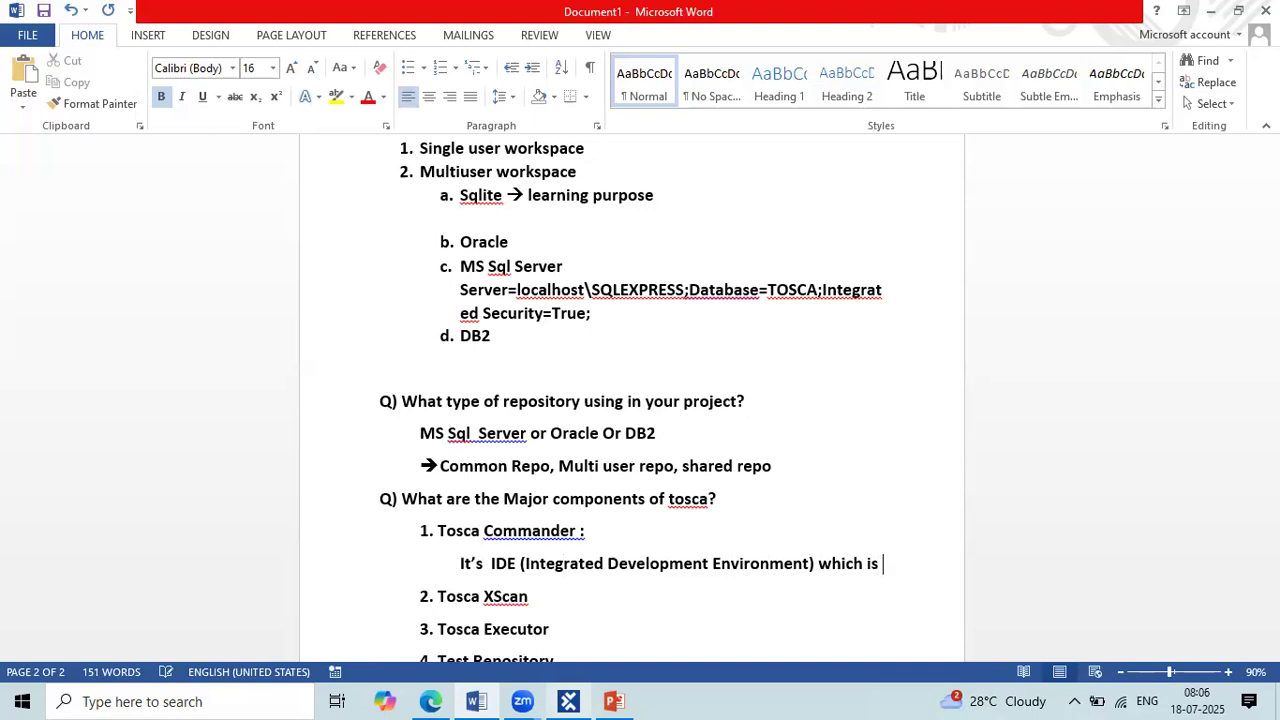
pyautogui.write(' used to create the project and automate testcase')
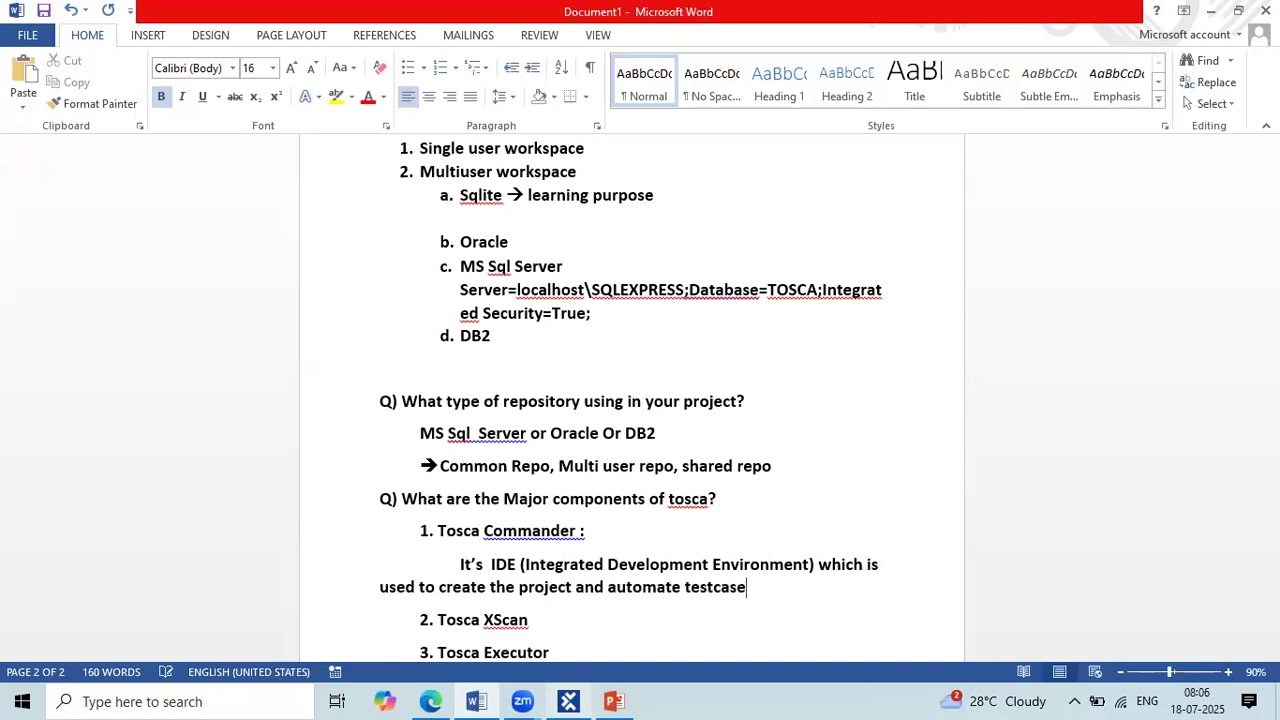
pyautogui.write('.')
pyautogui.press('Return')
# Step: Change "It's" to "It is" at the start of the Tosca Commander description
pyautogui.scroll(-3, 634, 509)
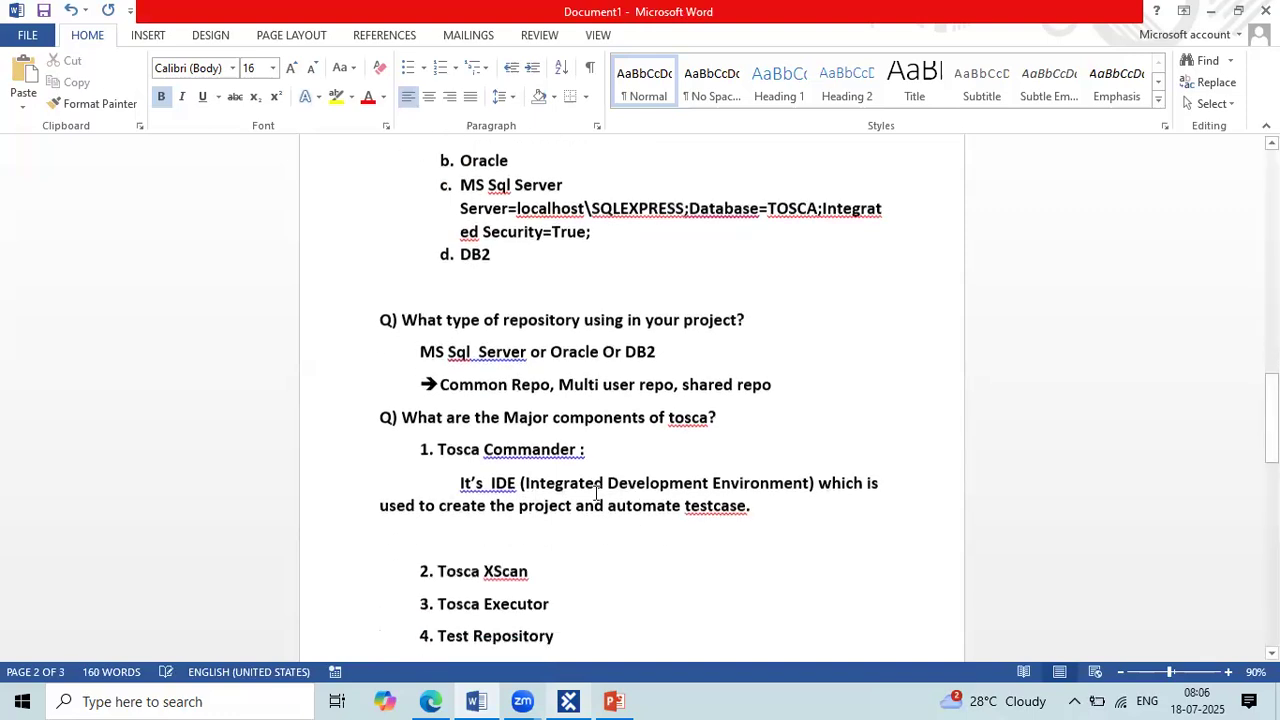
pyautogui.click(491, 456)
pyautogui.press('BackSpace')
pyautogui.press('BackSpace')
pyautogui.press('BackSpace')
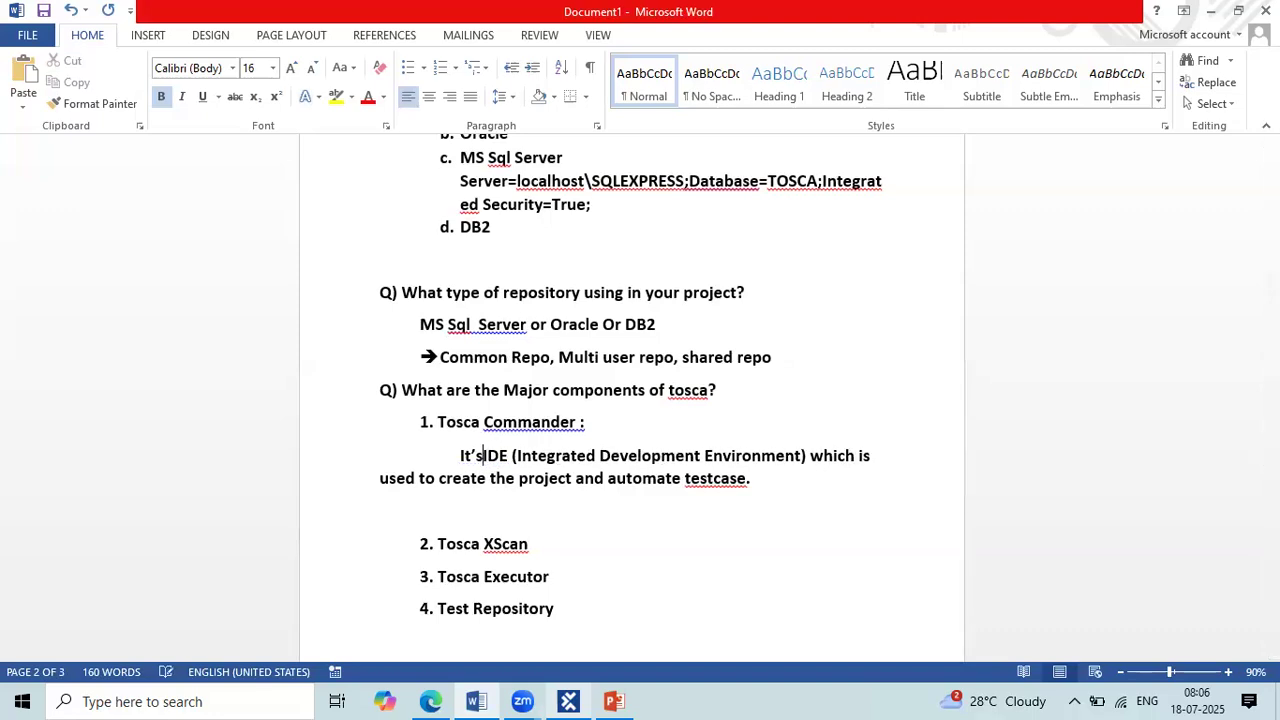
pyautogui.write('is')
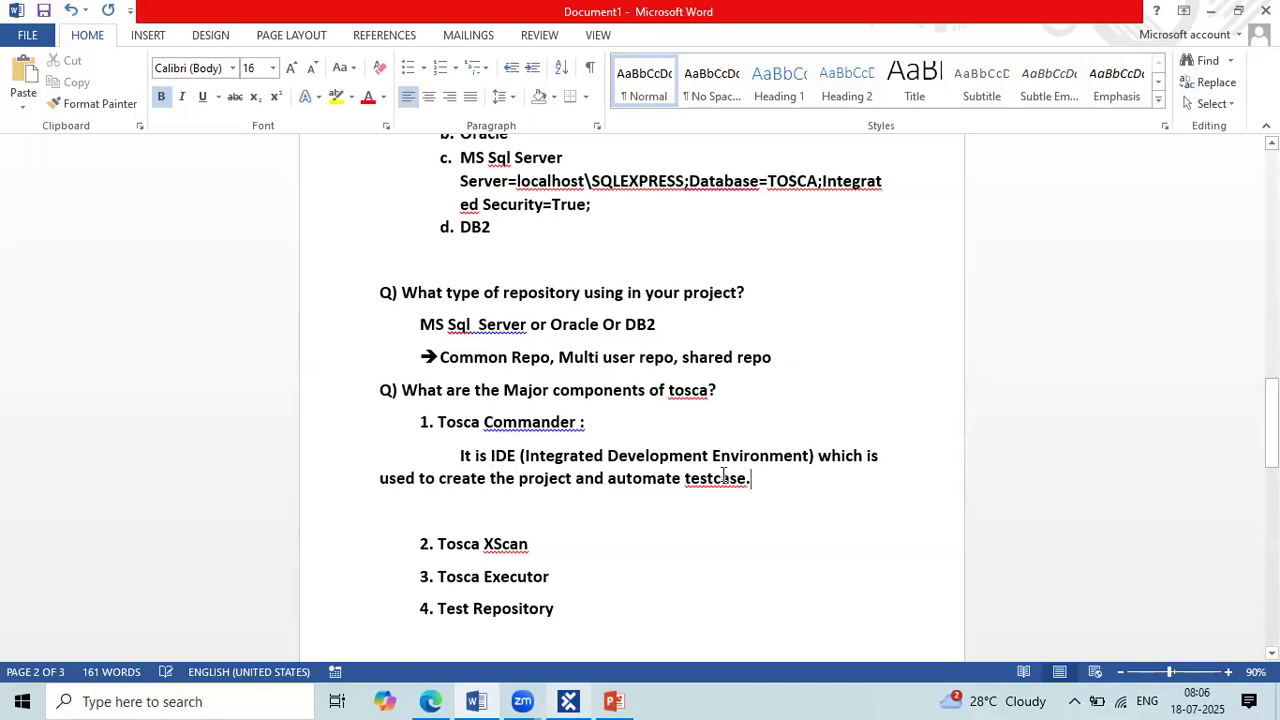
# Step: Correct "testcase" to "test case" in the Tosca Commander description and return to the empty line beneath it
pyautogui.rightClick(749, 488)
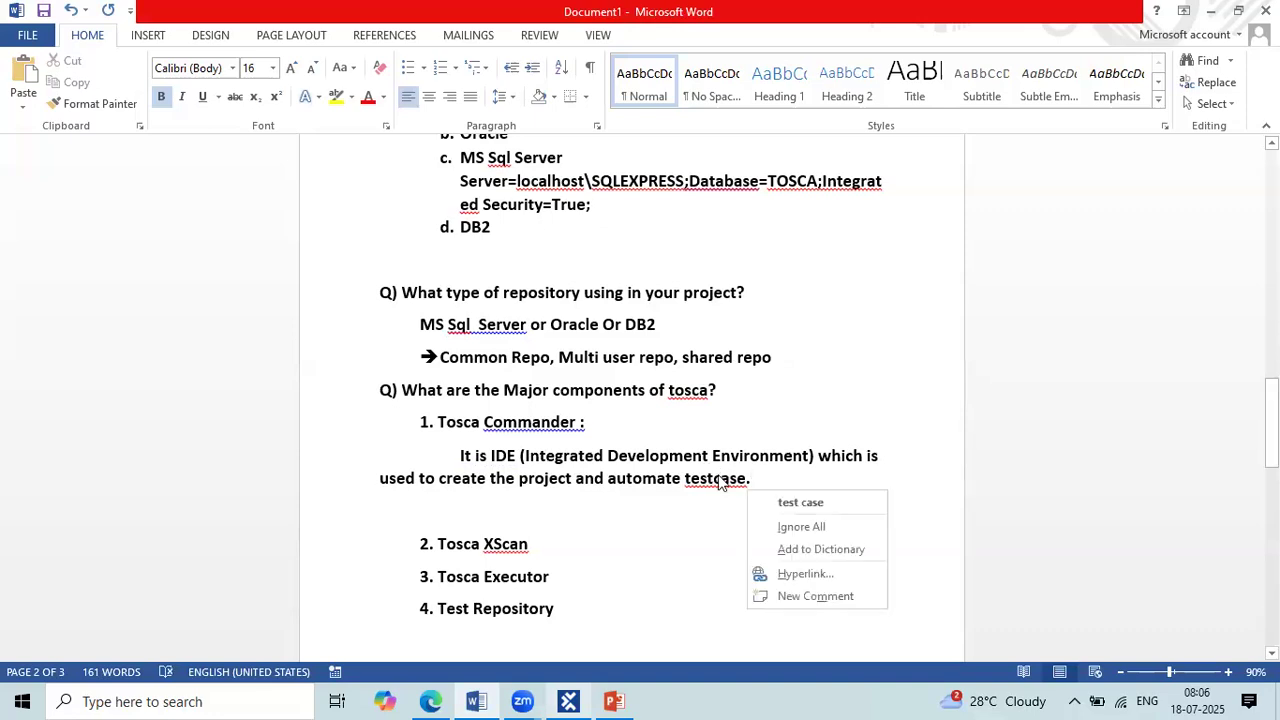
pyautogui.click(778, 501)
pyautogui.click(581, 511)
# Step: Add a colon after "Tosca XScan" and start an indented, unnumbered line beneath it
pyautogui.scroll(-2, 580, 511)
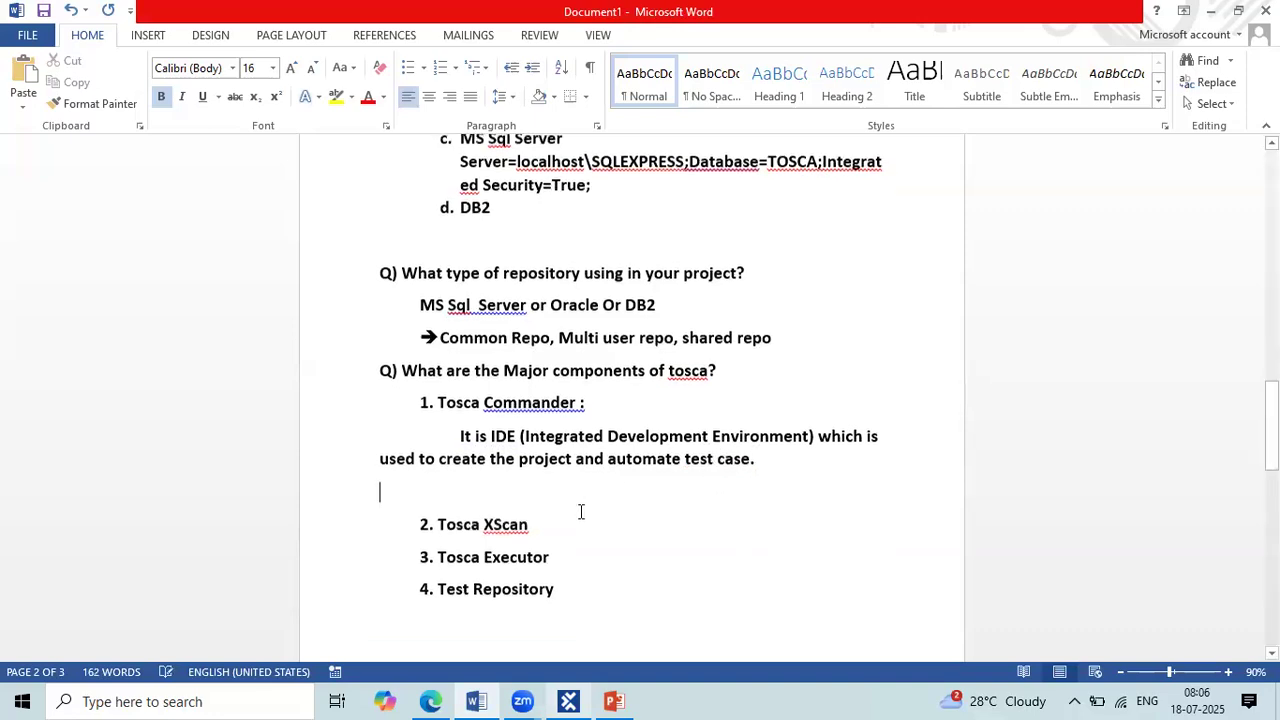
pyautogui.click(535, 456)
pyautogui.write(':')
pyautogui.press('Return')
pyautogui.press('BackSpace')
pyautogui.press('Tab')
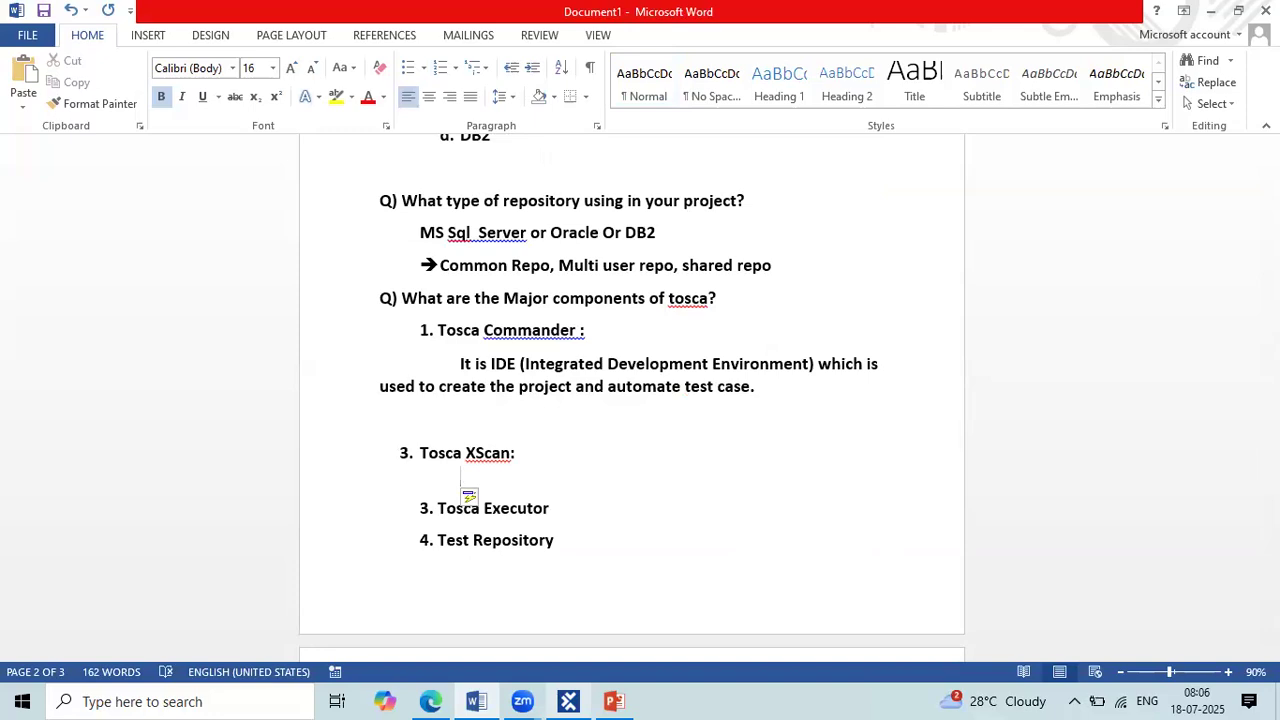
# Step: Describe Tosca XScan as "Used to scan application to capture elements, controls."
pyautogui.write('used to scan application to capture elements ')
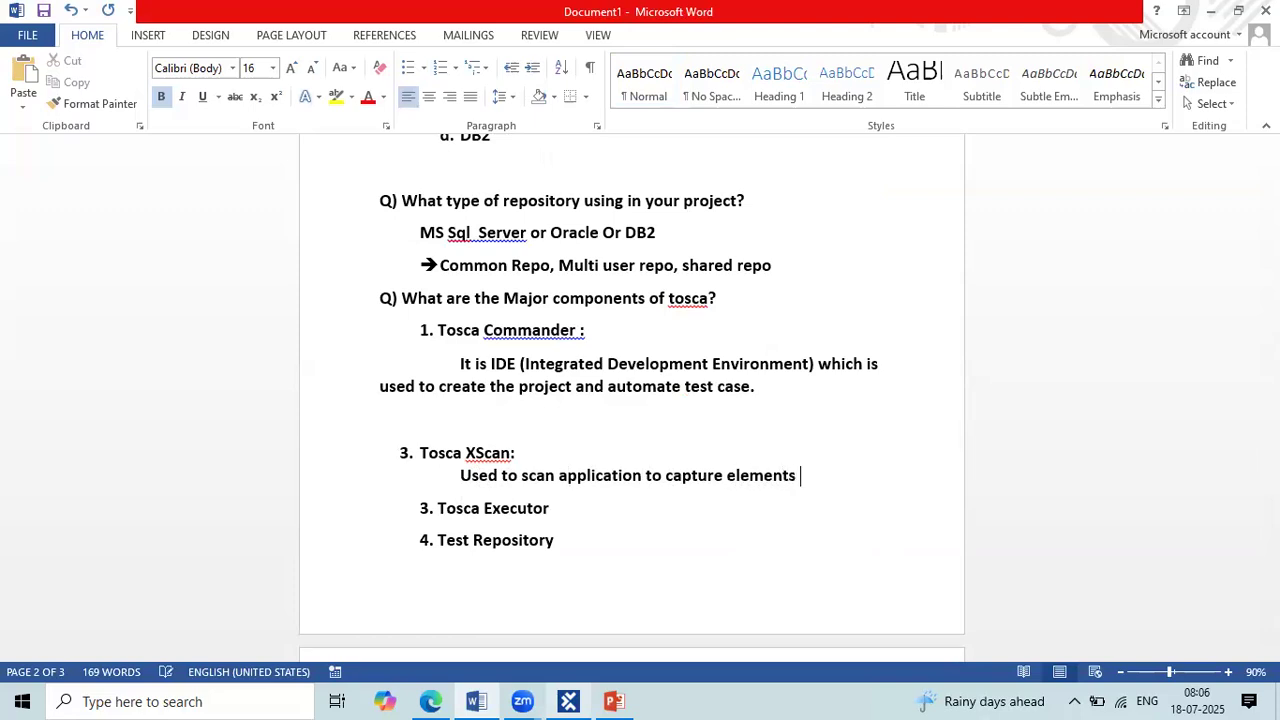
pyautogui.write(' controls')
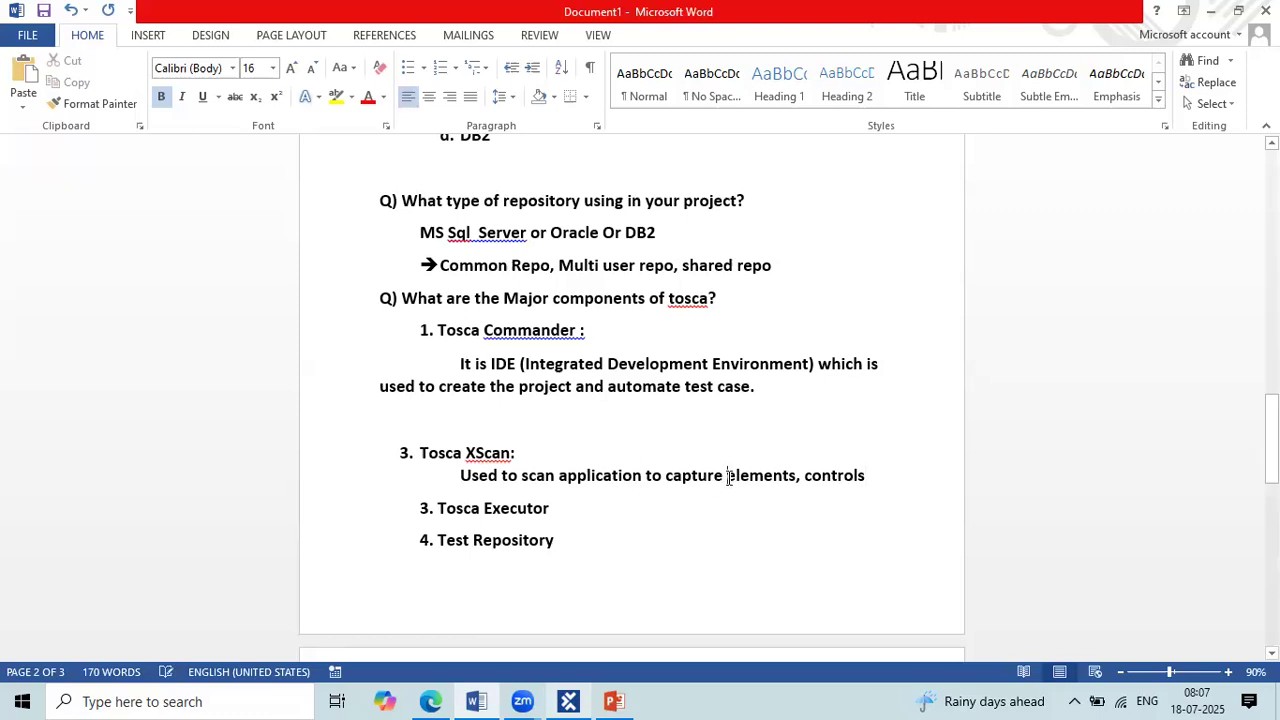
pyautogui.click(796, 478)
pyautogui.click(858, 478)
pyautogui.write('.')
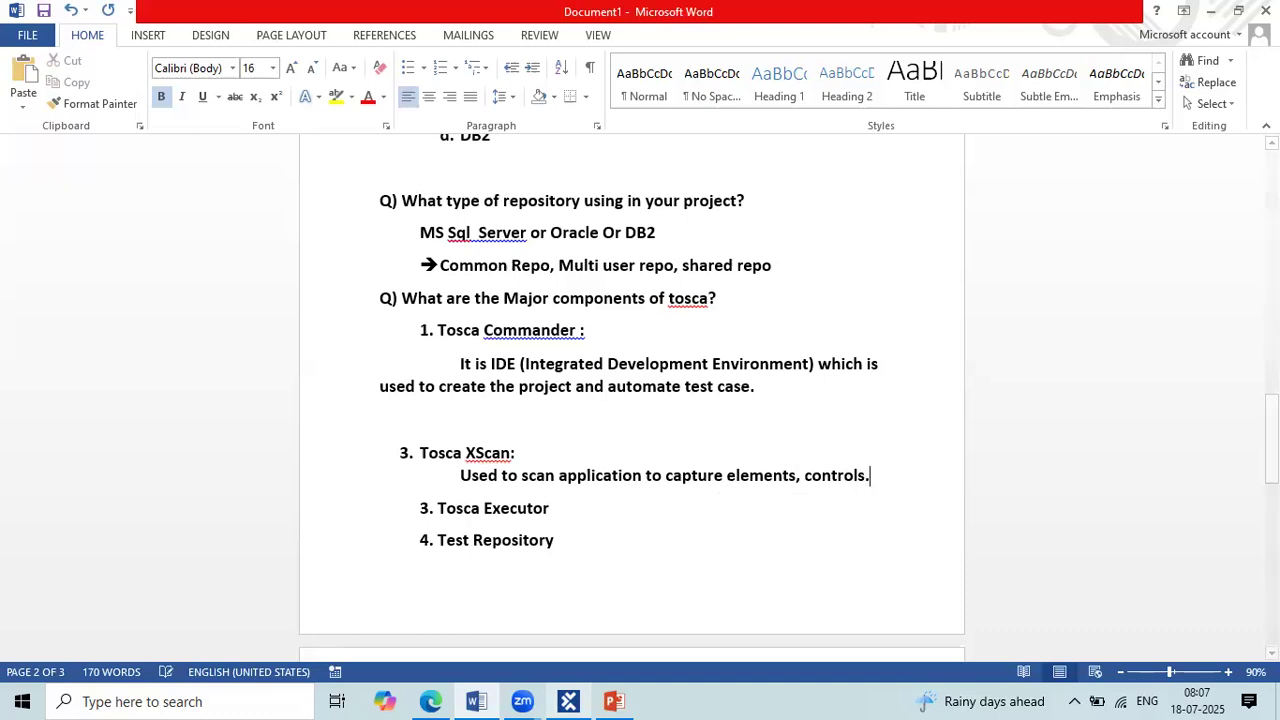
# Step: Add a colon after "Tosca Executor" and start a lettered sub-item beneath it
pyautogui.click(580, 519)
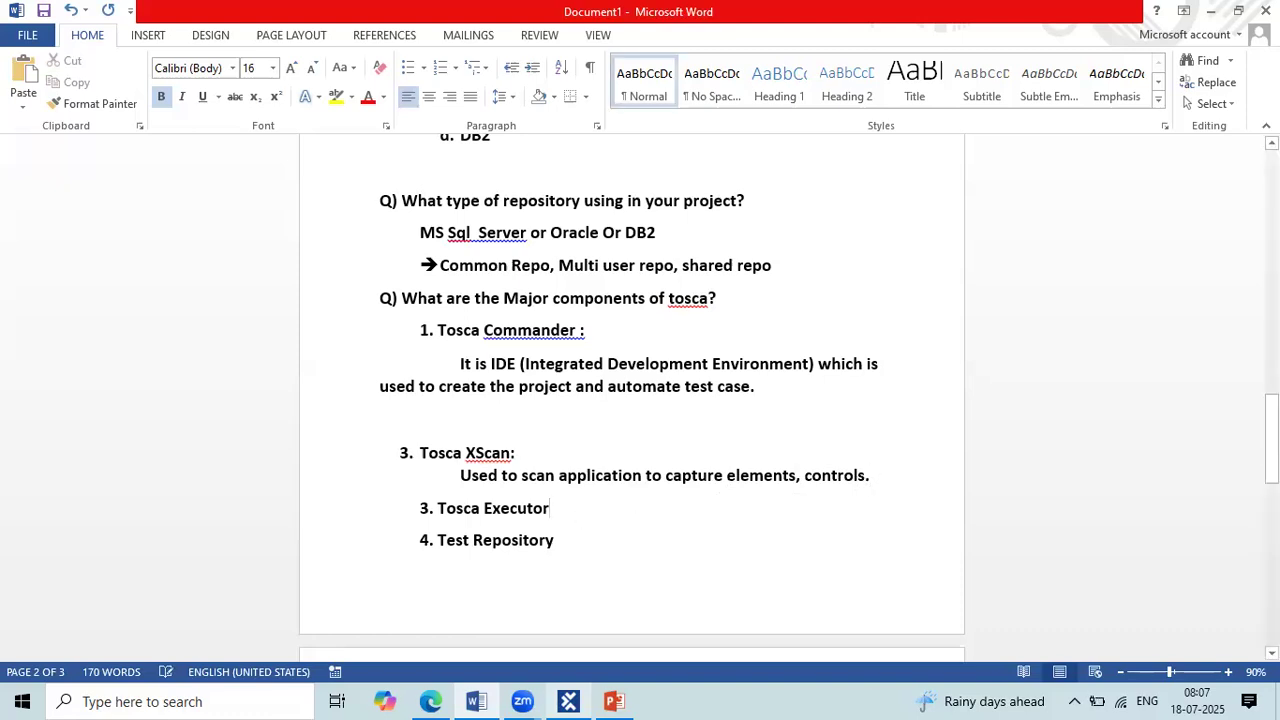
pyautogui.write(':;')
pyautogui.press('Return')
pyautogui.press('Tab')
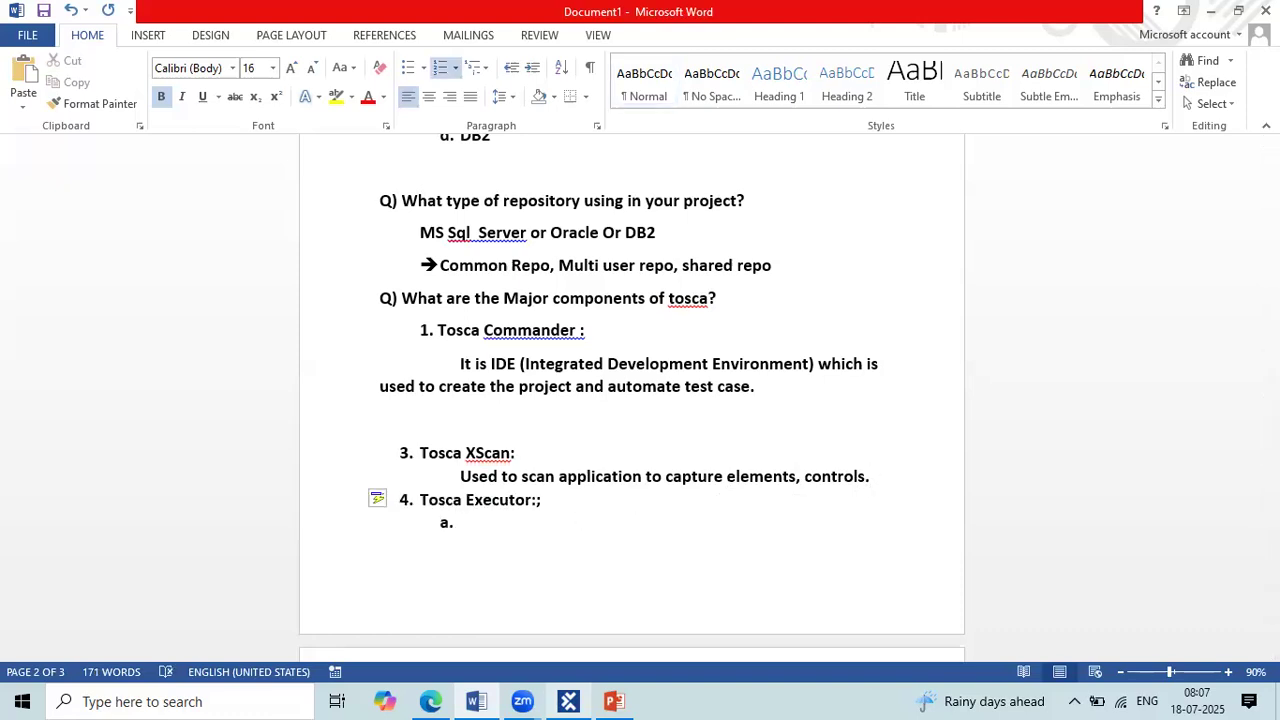
pyautogui.hotkey('shift', 'Tab')
pyautogui.press('BackSpace')
pyautogui.press('BackSpace')
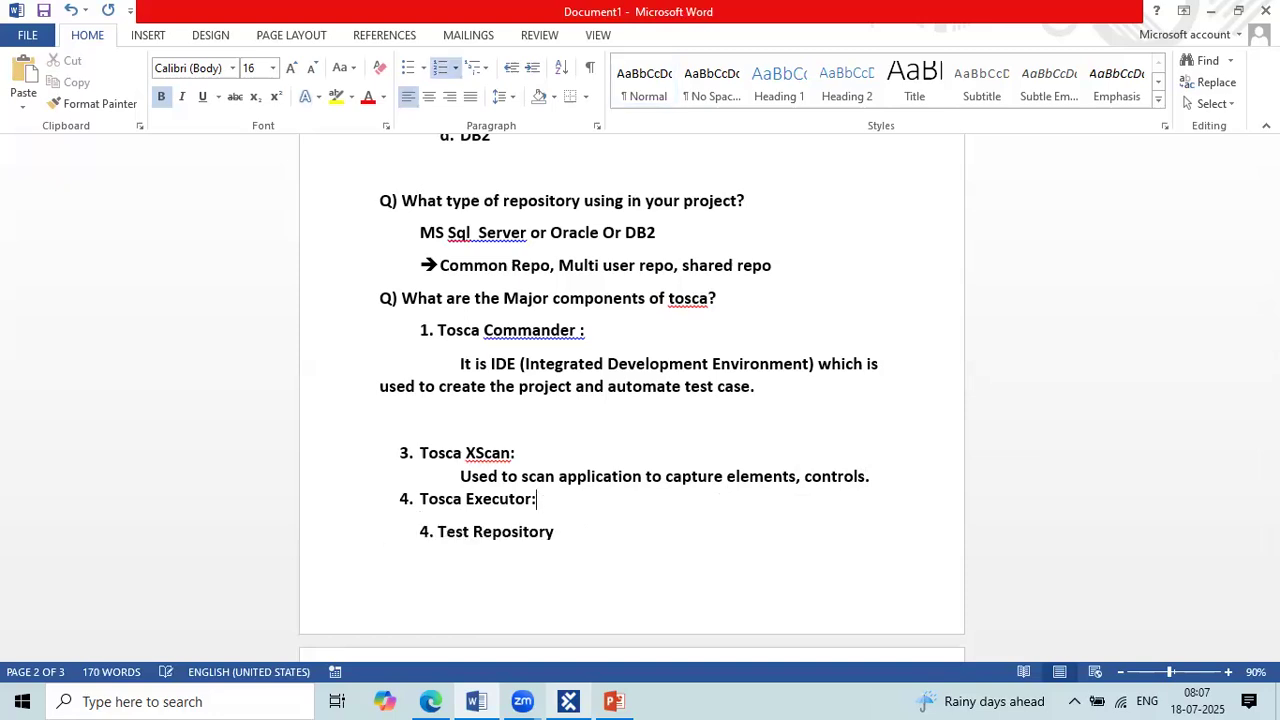
pyautogui.press('Return')
pyautogui.press('Tab')
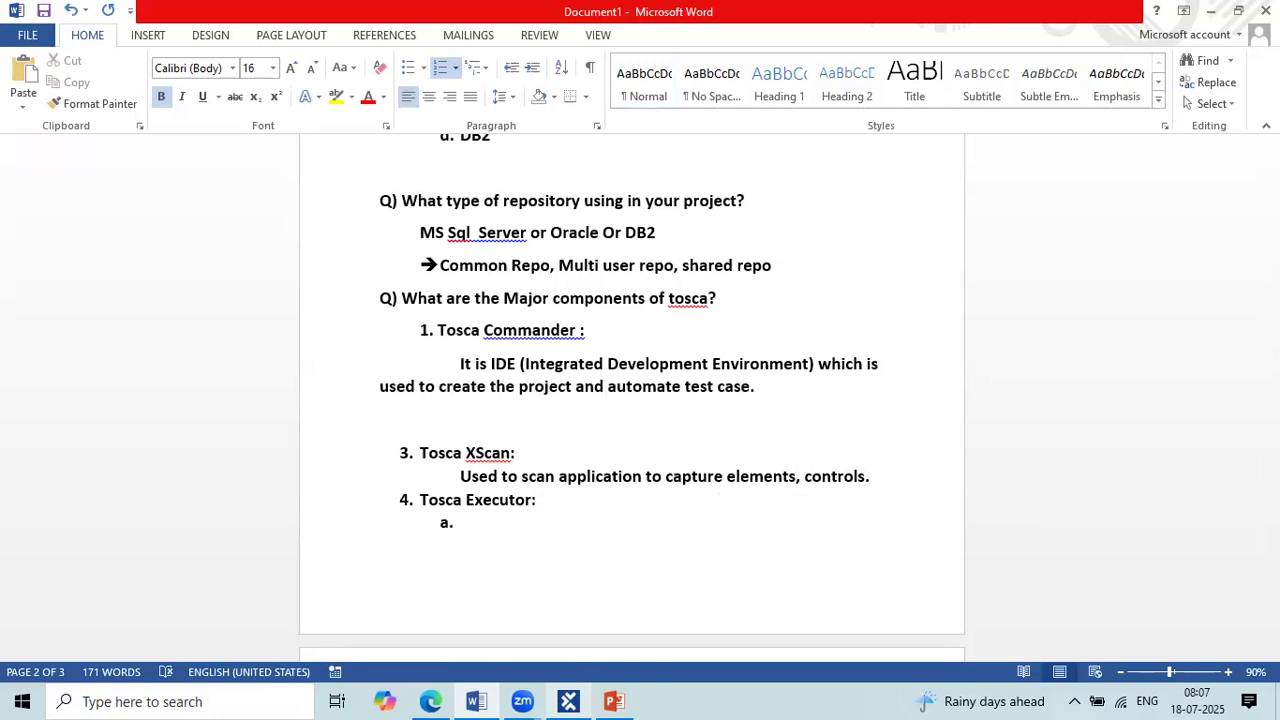
# Step: Write "Execute the test cases from tosca commander" as the sub-item under Tosca Executor
pyautogui.write('execute t')
pyautogui.press('BackSpace')
pyautogui.write('the')
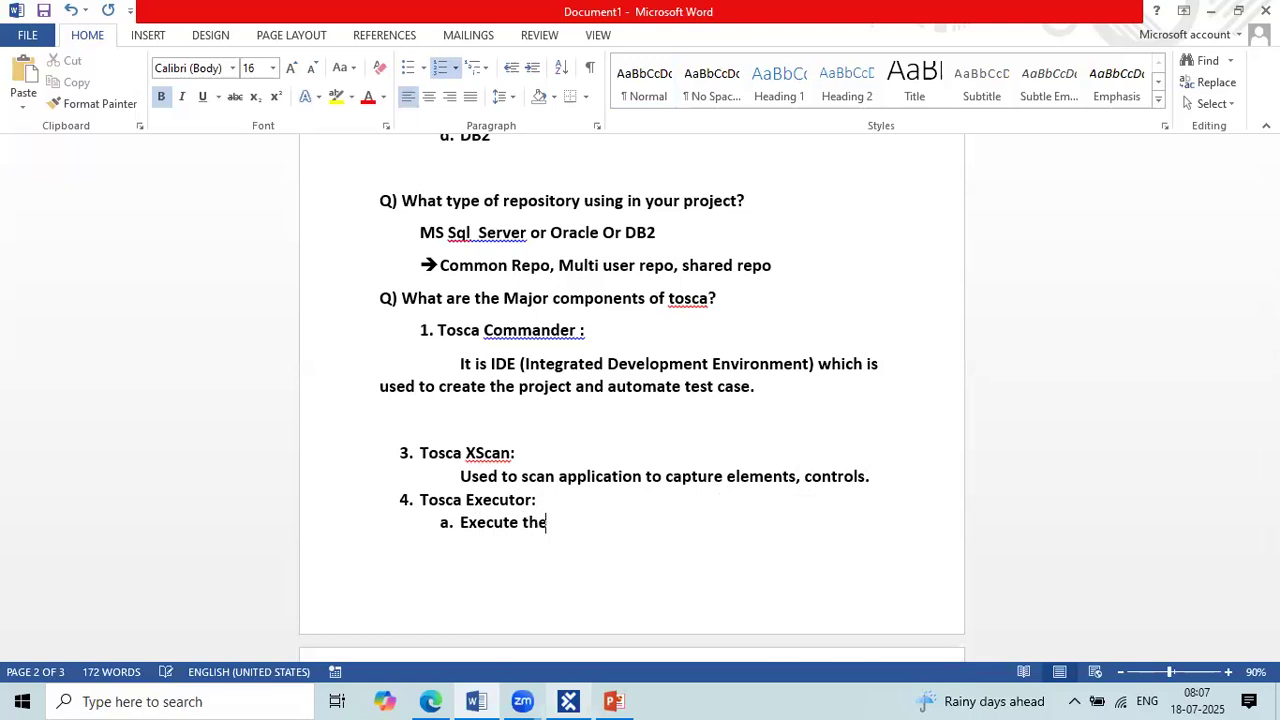
pyautogui.write(' testcase s from tosca commander')
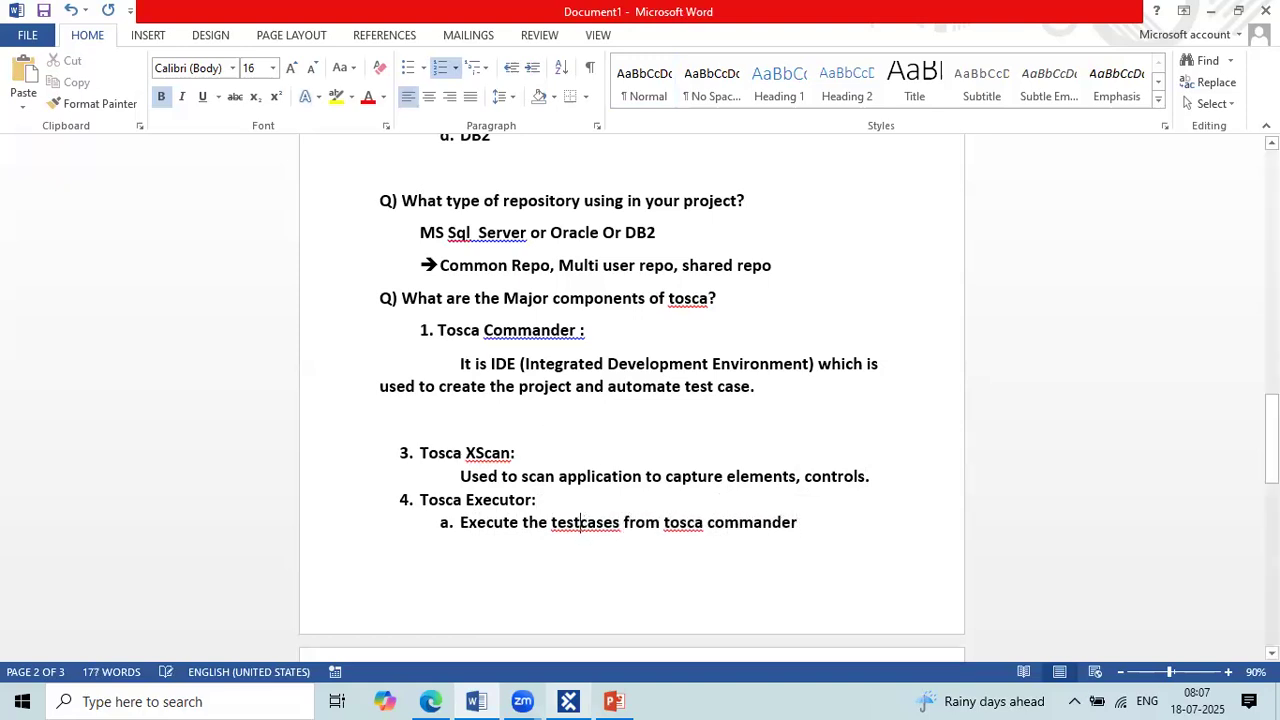
# Step: Add the lettered sub-item "To save all the workspace" beneath "Test Repository"
pyautogui.scroll(-2, 570, 460)
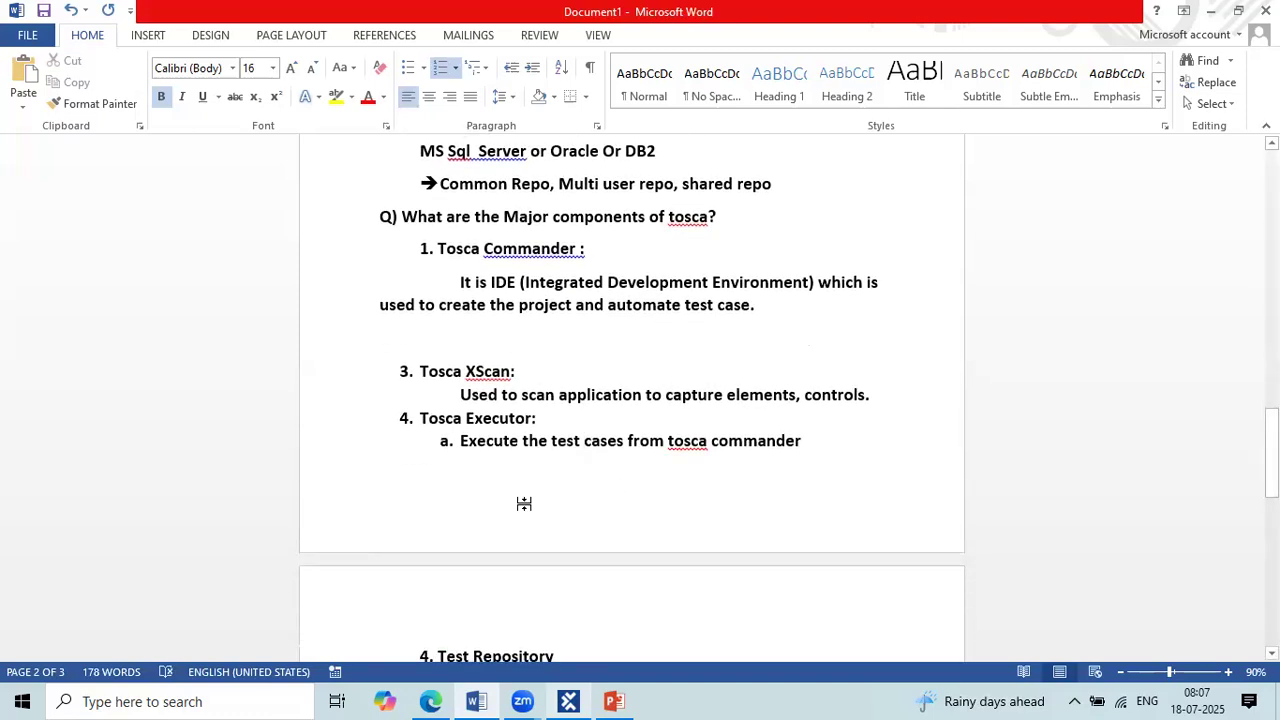
pyautogui.scroll(-6, 524, 503)
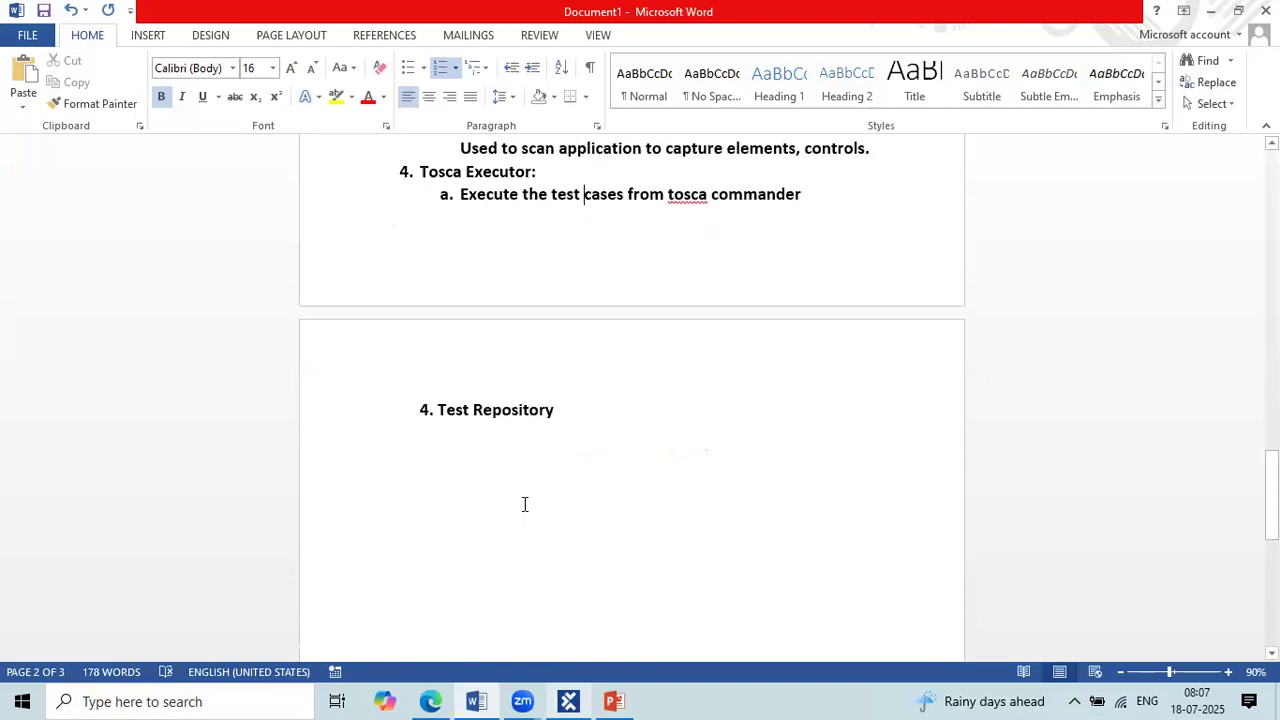
pyautogui.click(576, 429)
pyautogui.press('Return')
pyautogui.press('Tab')
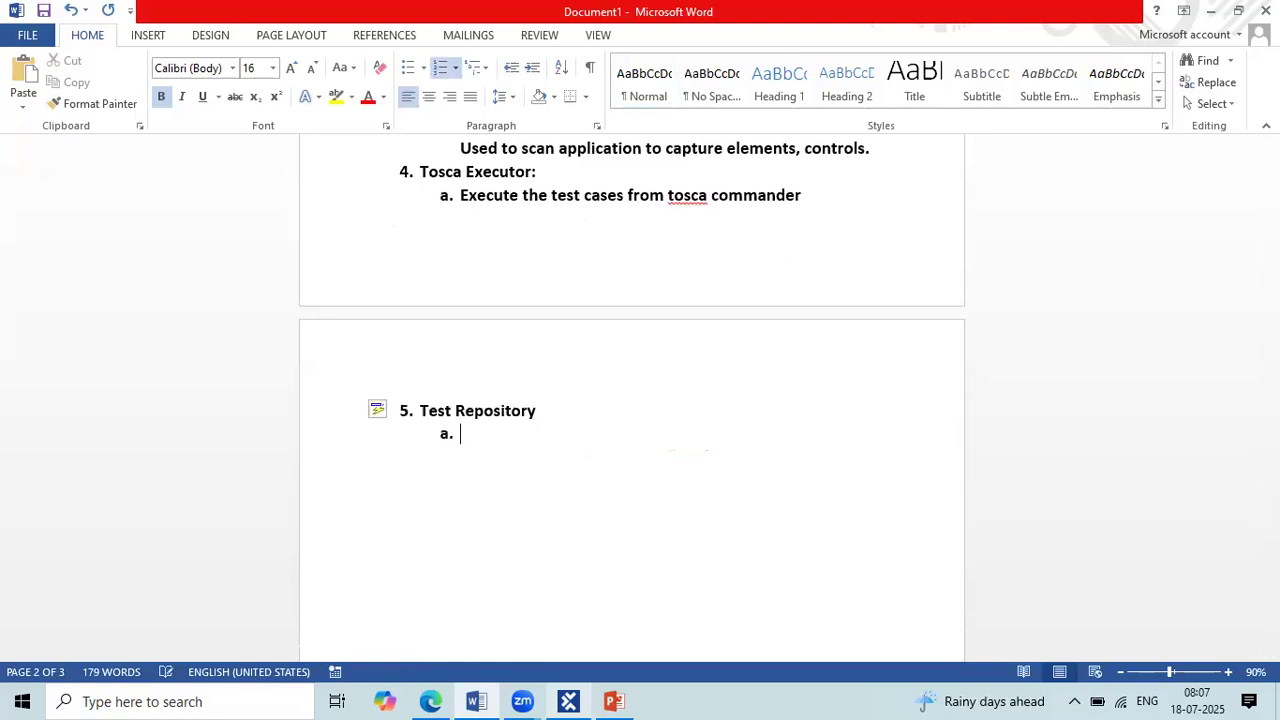
pyautogui.write('To save te')
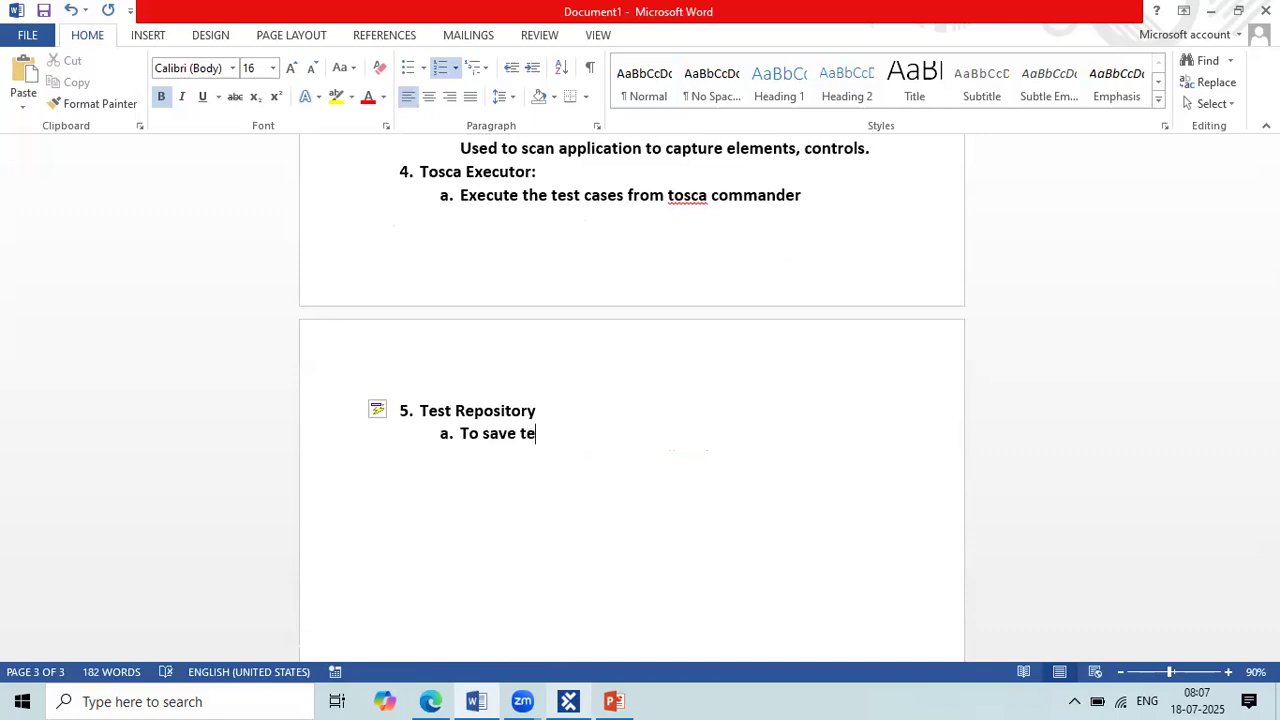
pyautogui.press('BackSpace')
pyautogui.press('BackSpace')
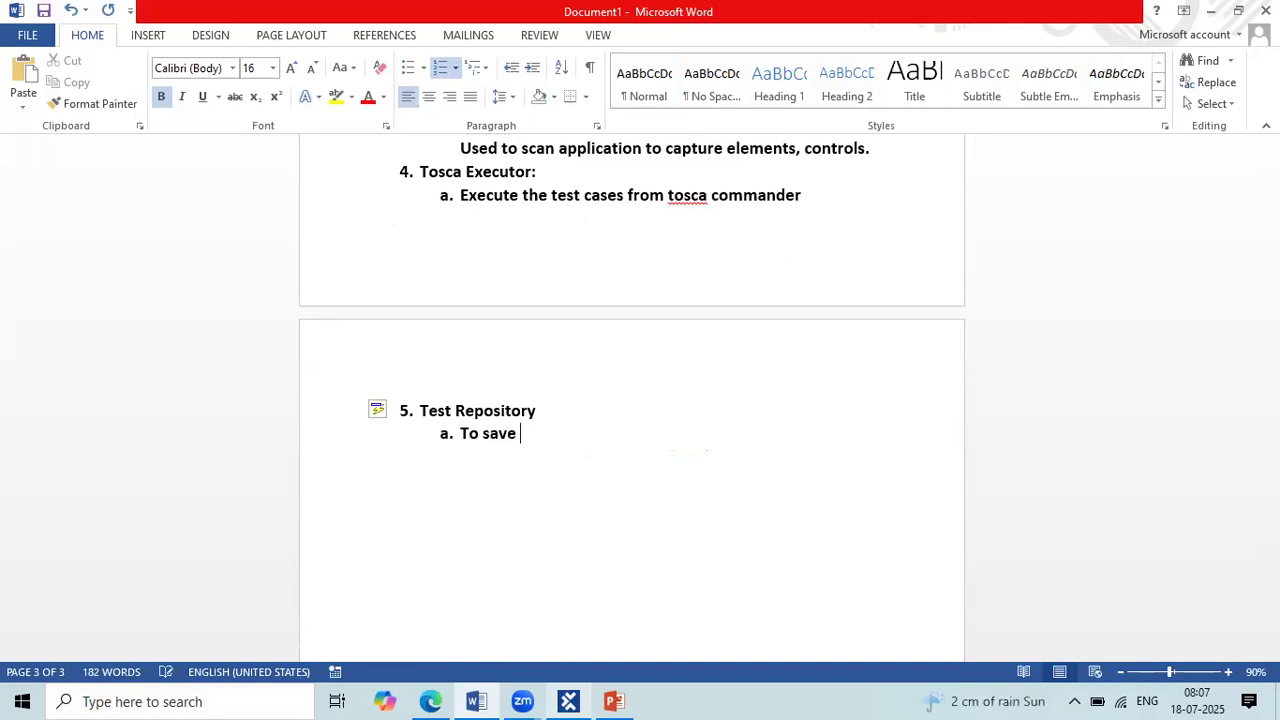
pyautogui.write('all the workspace')
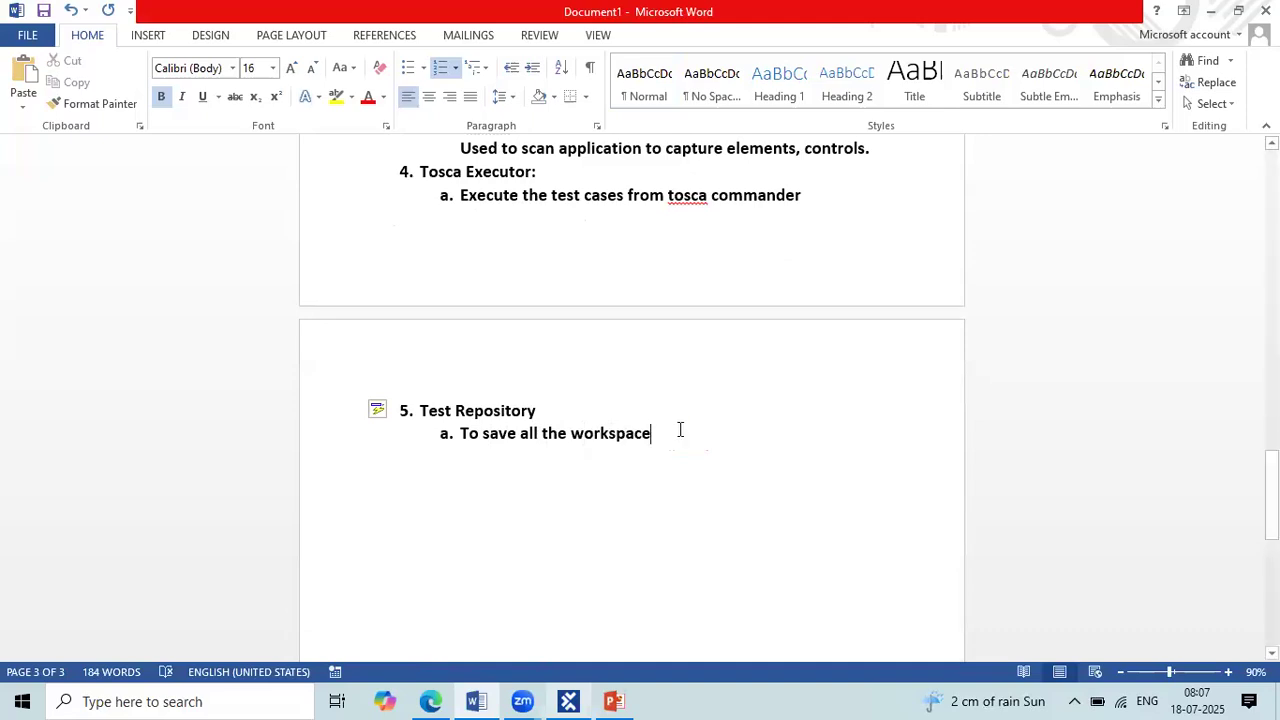
# Step: Review the notes on the major components of Tosca, from Tosca Commander to Test Repository
pyautogui.keyDown('shift'); pyautogui.click(436, 418); pyautogui.keyUp('shift')
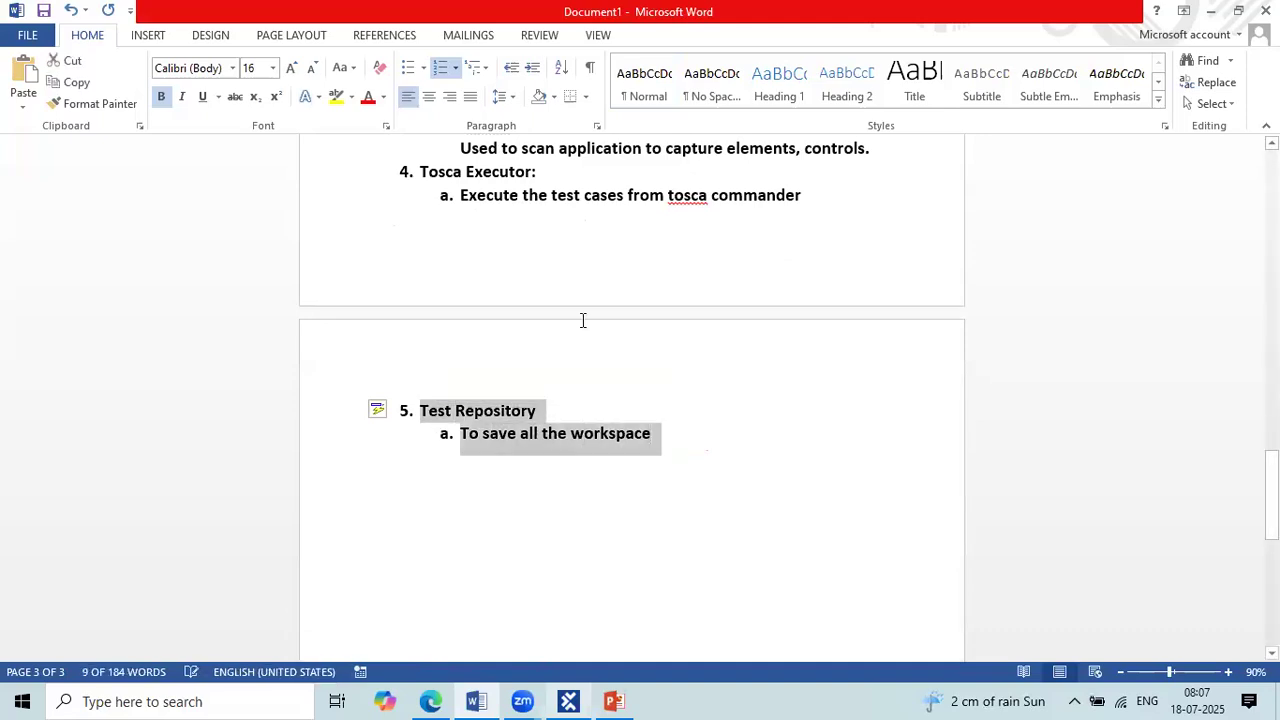
pyautogui.scroll(3, 583, 320)
pyautogui.keyDown('ctrl'); pyautogui.scroll(-3, 583, 320); pyautogui.keyUp('ctrl')
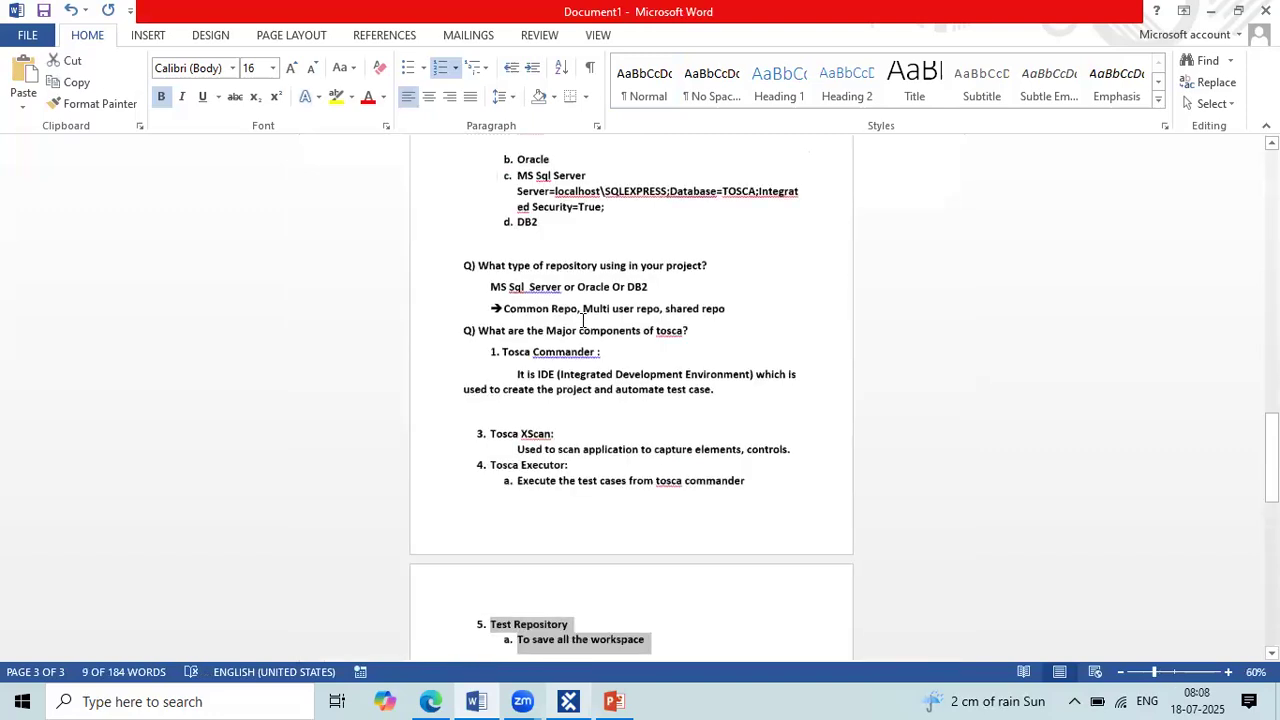
pyautogui.keyDown('ctrl'); pyautogui.scroll(3, 583, 320); pyautogui.keyUp('ctrl')
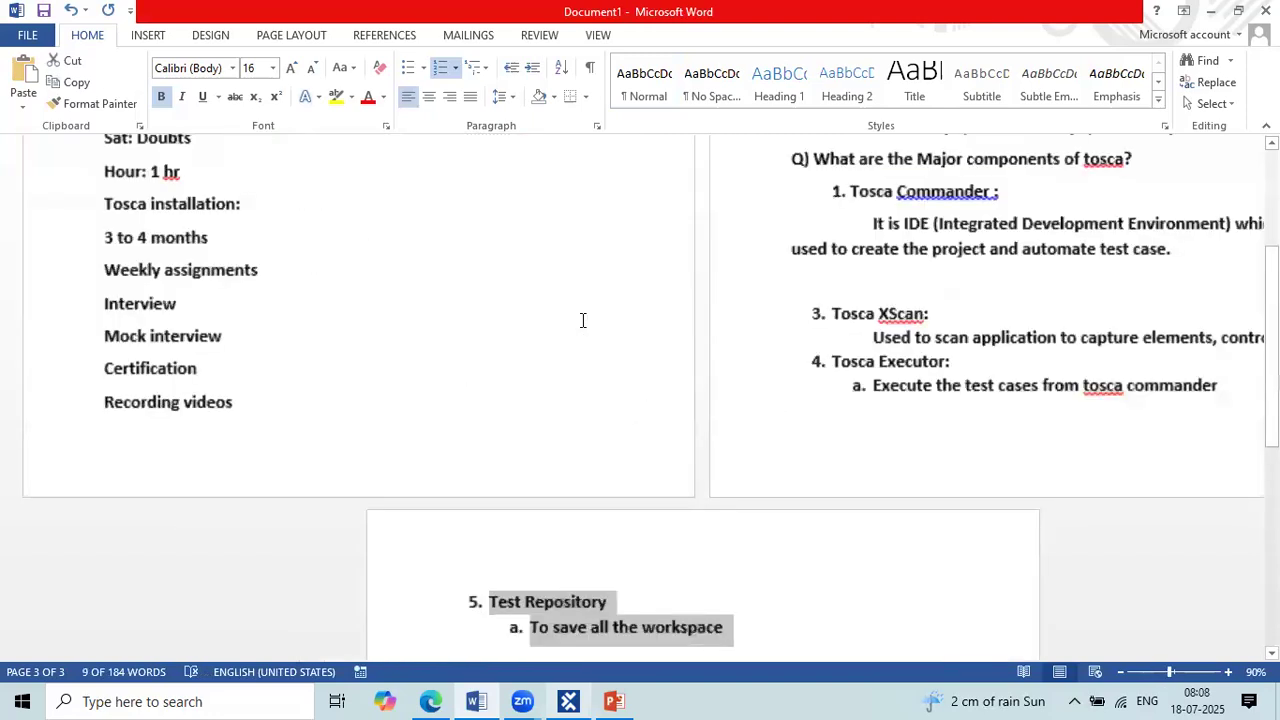
pyautogui.scroll(-3, 583, 320)
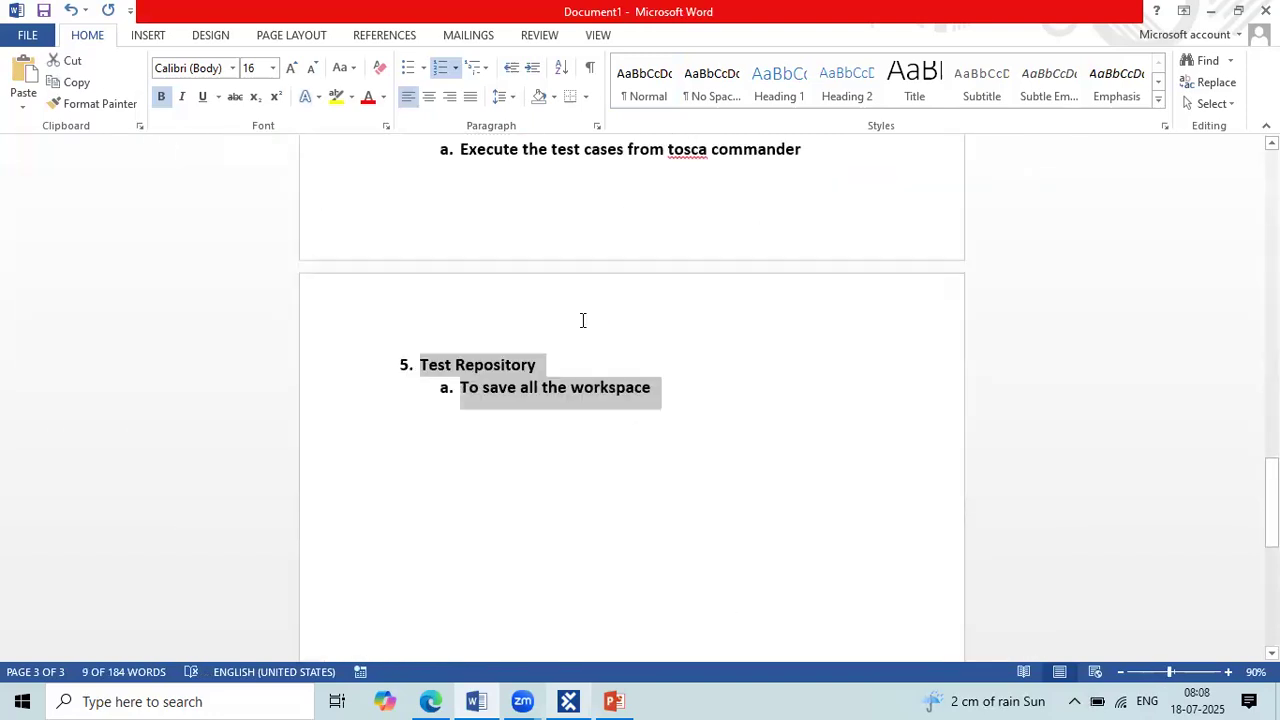
pyautogui.scroll(3, 583, 320)
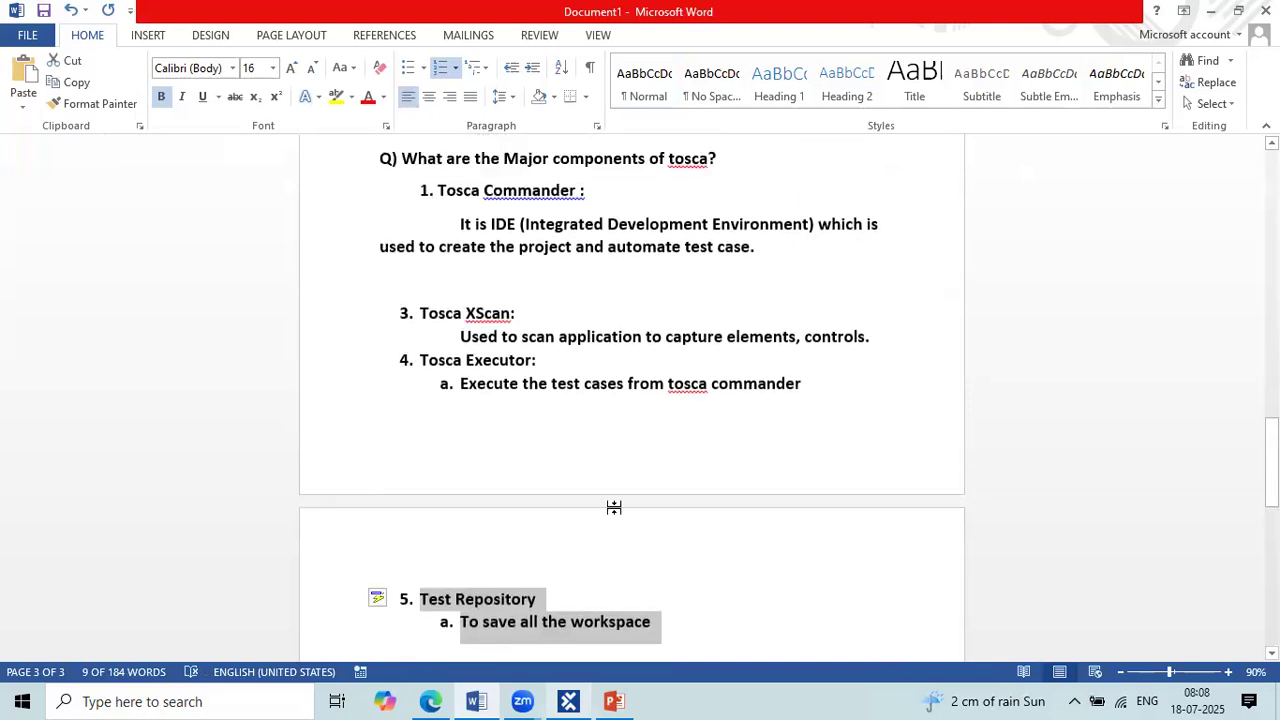
pyautogui.click(446, 190)
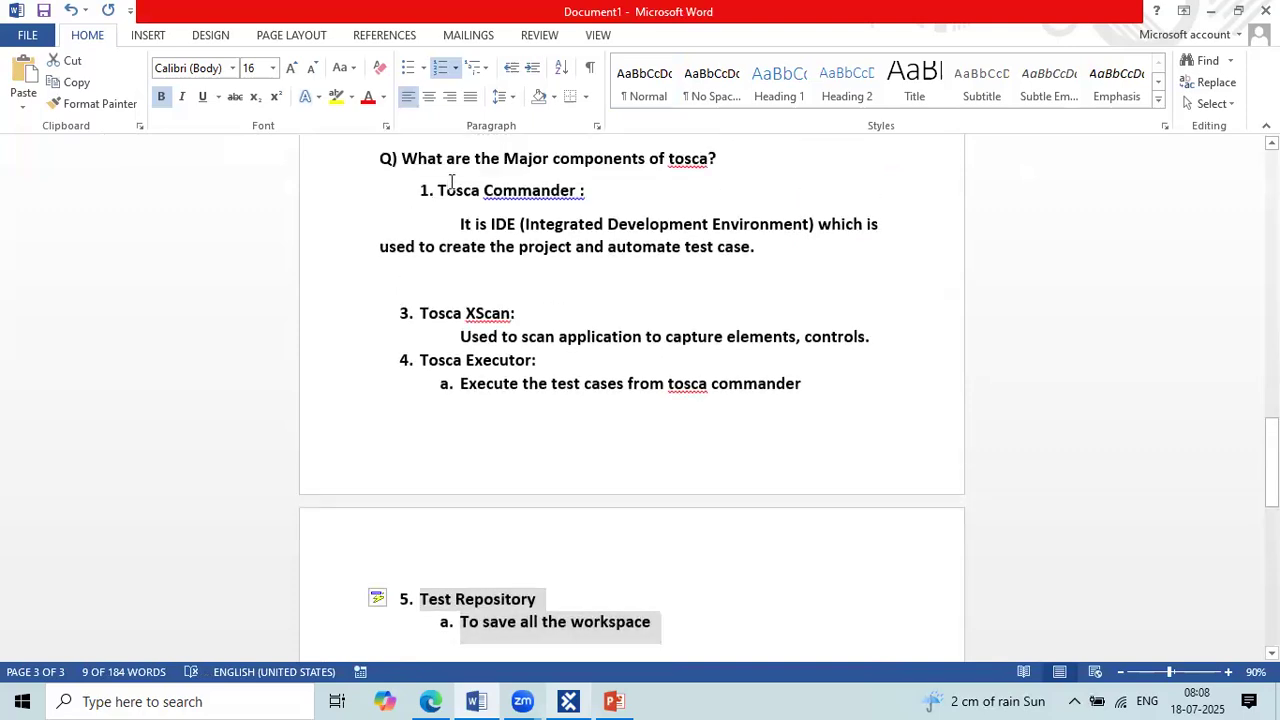
pyautogui.click(483, 314)
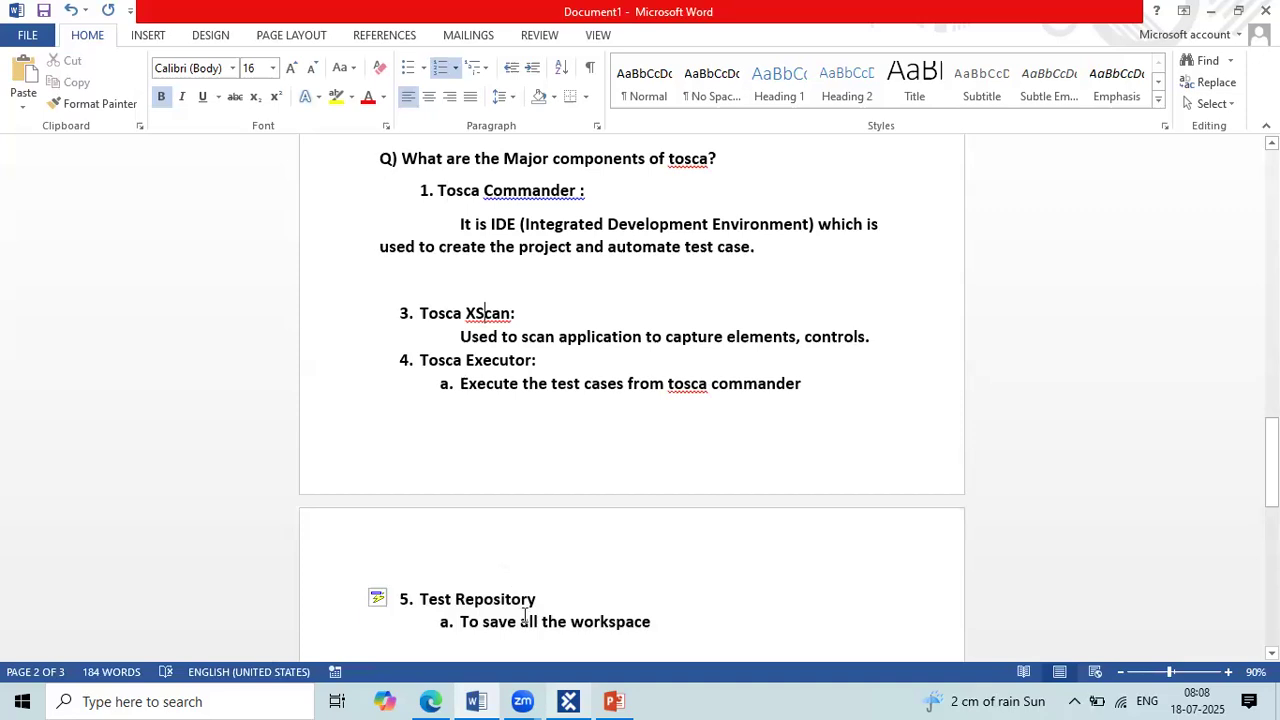
# Step: Switch to Tosca Commander, open the recent project Tosca_Repo and replace the login username with the user's own name
pyautogui.click(568, 701)
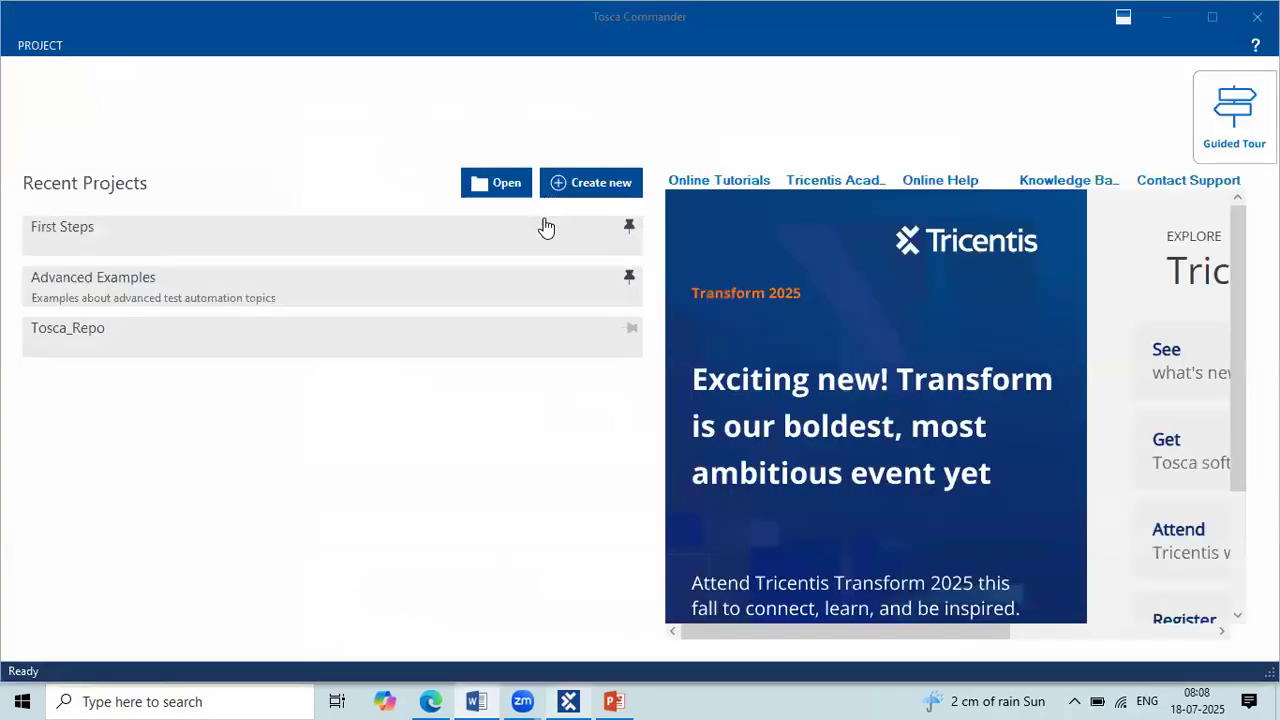
pyautogui.click(116, 345)
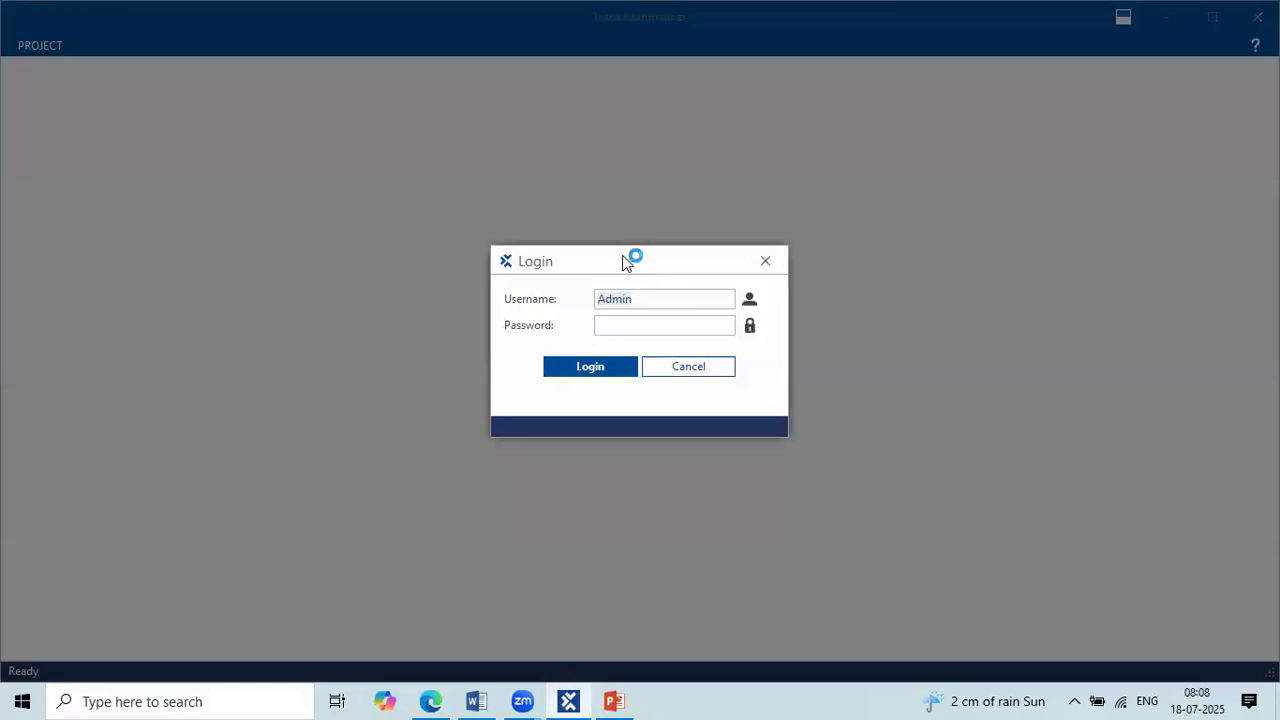
pyautogui.click(641, 305)
pyautogui.click(591, 298)
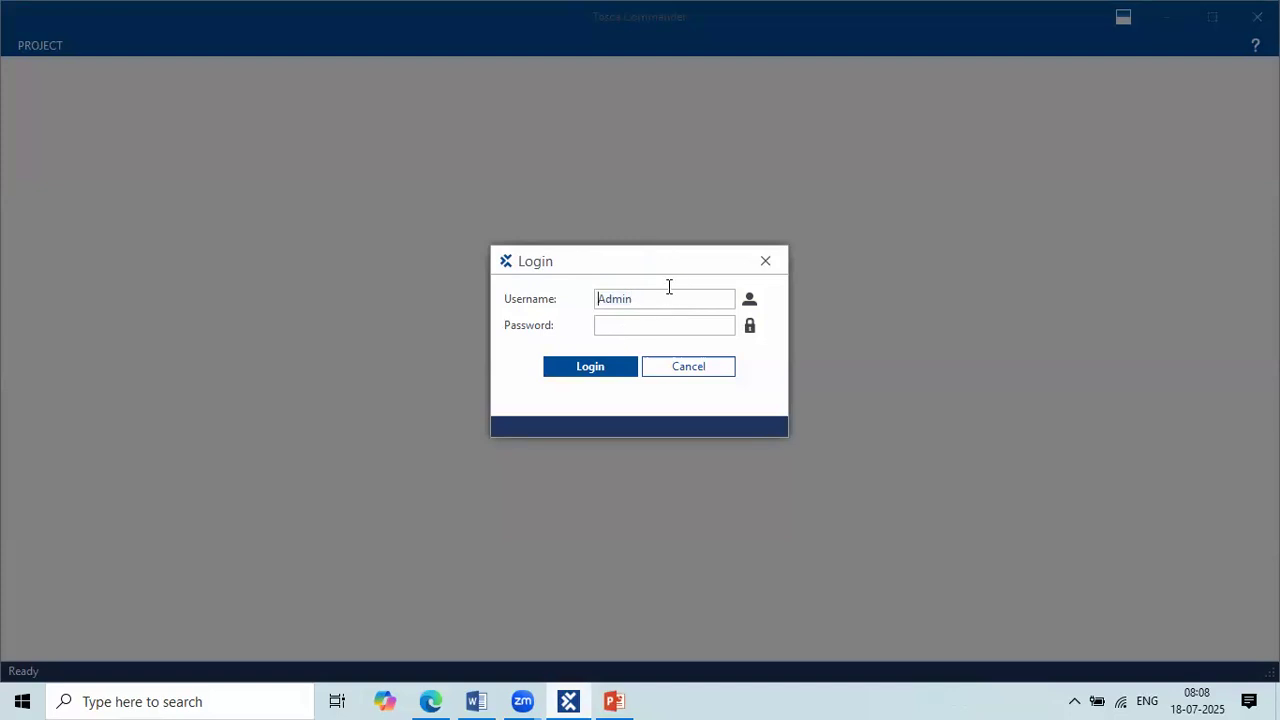
pyautogui.write('nusha')
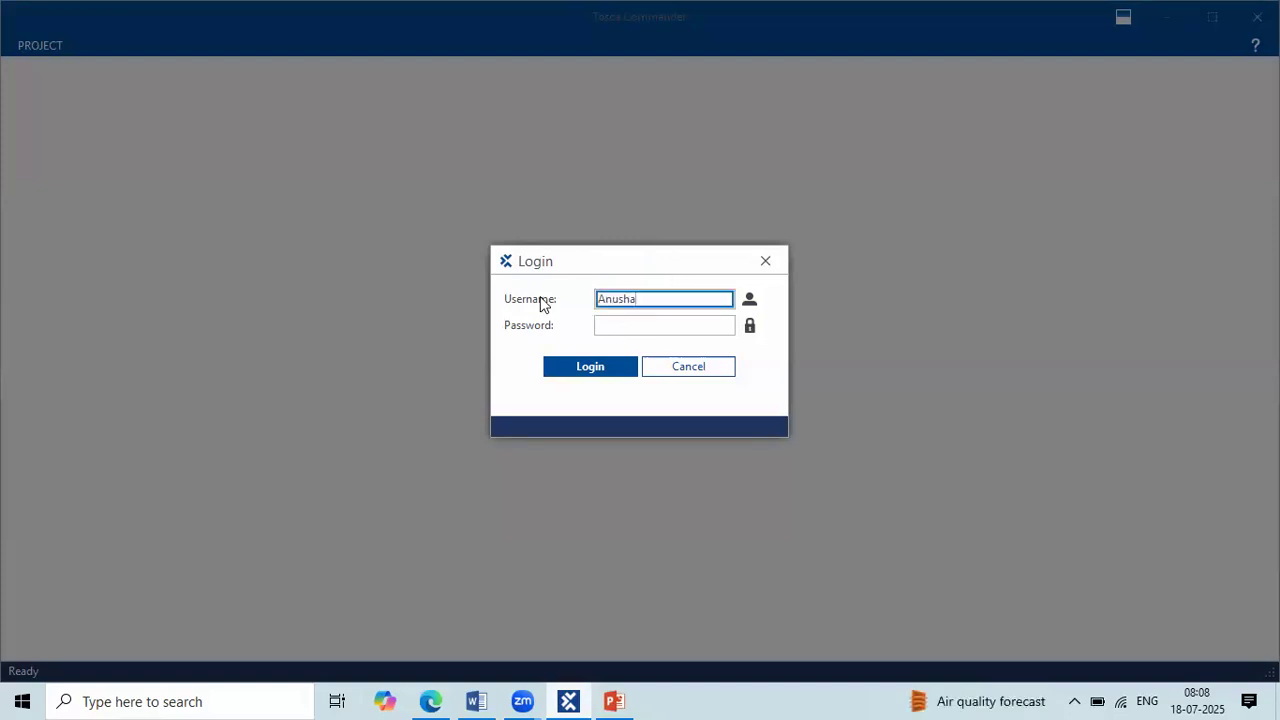
# Step: Enter the account password and log in to the Tosca_Repo project
pyautogui.press('Tab')
pyautogui.write('••••••••••')
pyautogui.click(615, 360)
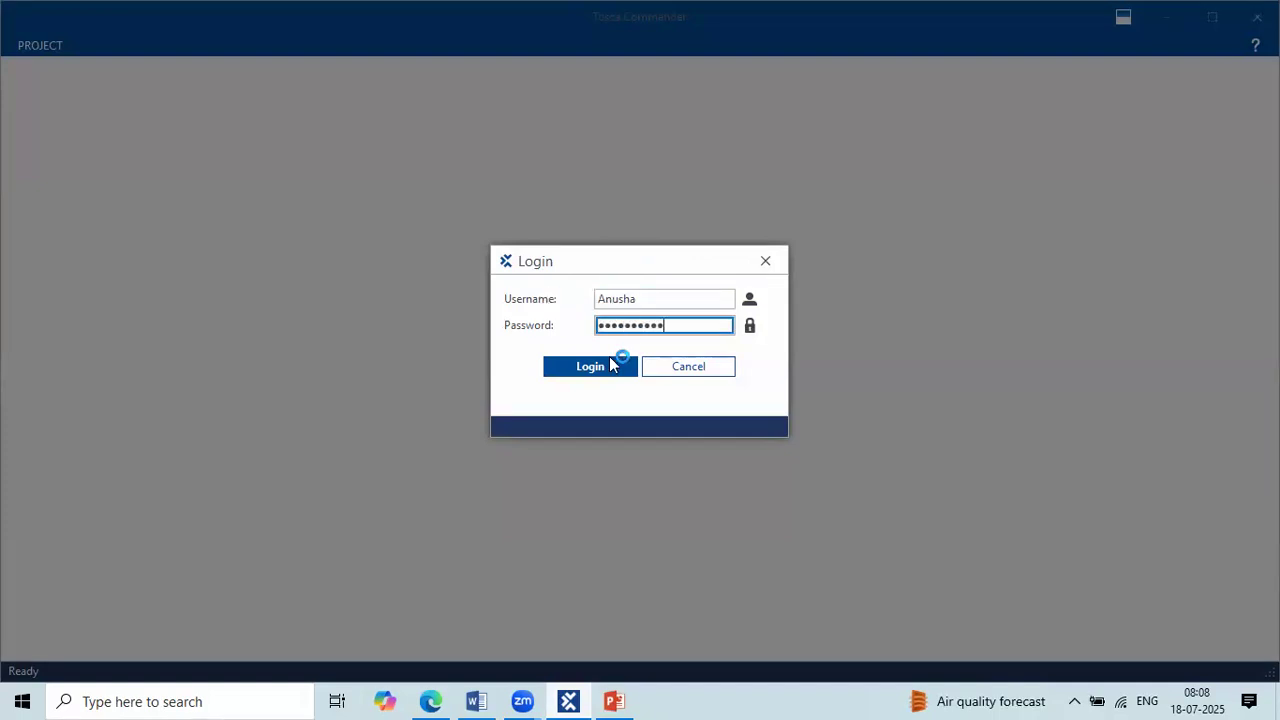
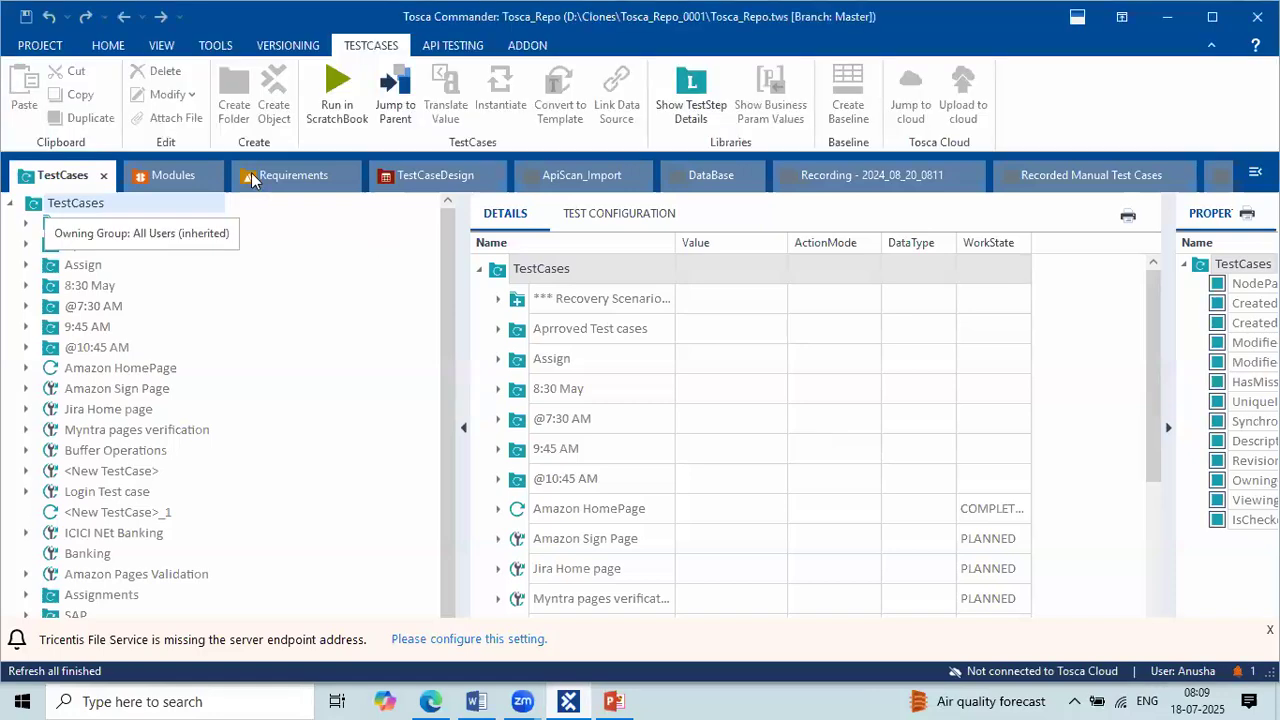
# Step: Show the Home commands, narrow the TestCases tree pane and look through the test cases in the tree and details
pyautogui.click(118, 48)
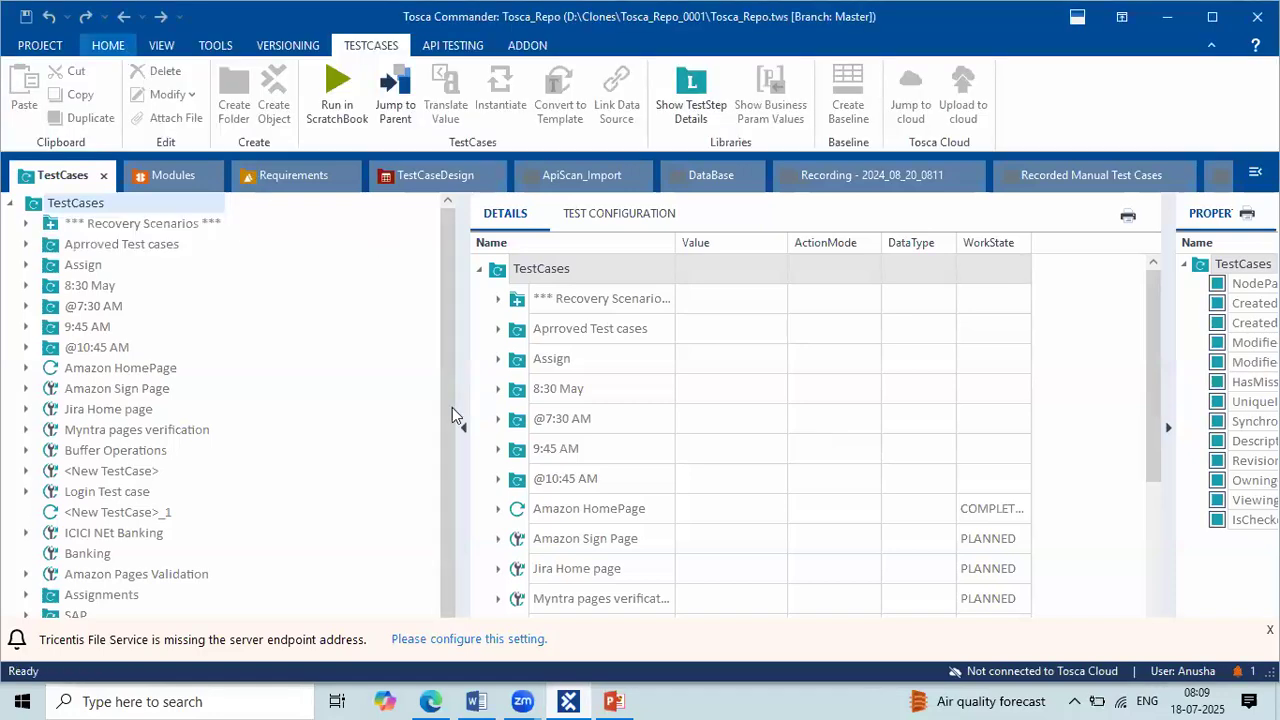
pyautogui.moveTo(468, 385); pyautogui.dragTo(331, 377)
pyautogui.scroll(-3, 640, 493)
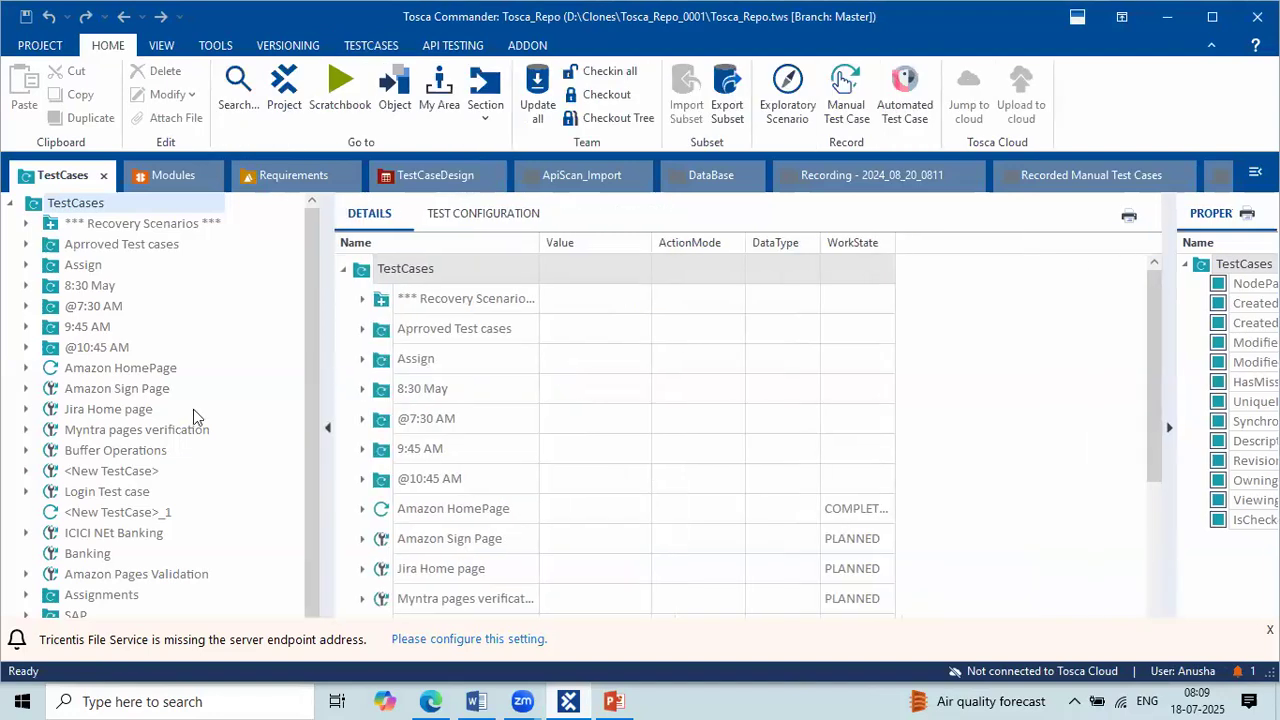
pyautogui.scroll(-1, 193, 409)
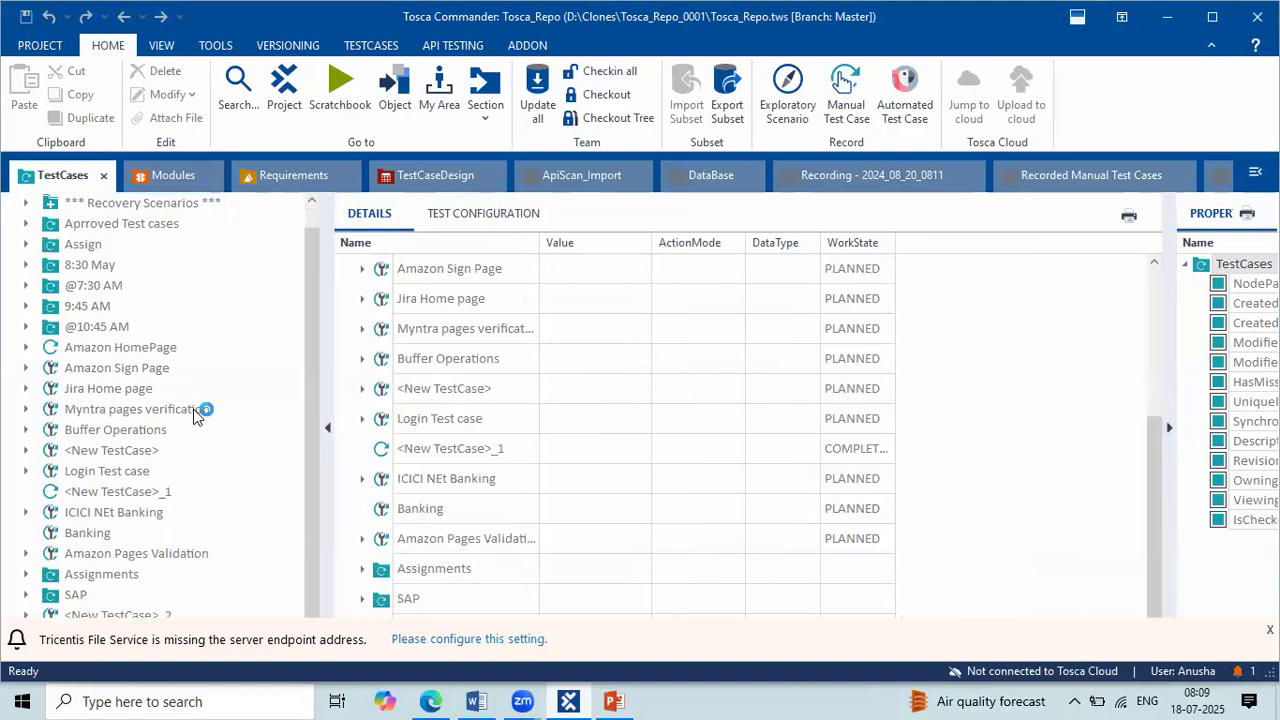
pyautogui.scroll(1, 195, 415)
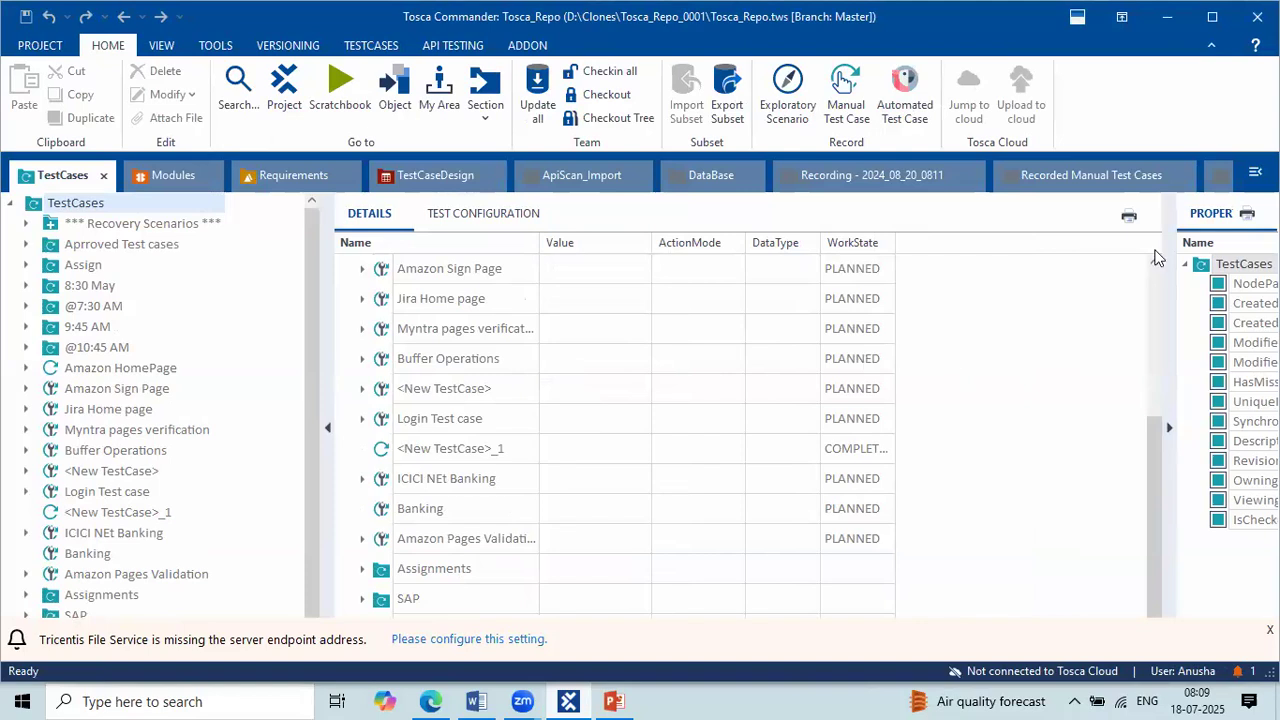
pyautogui.moveTo(19, 191); pyautogui.dragTo(302, 620)
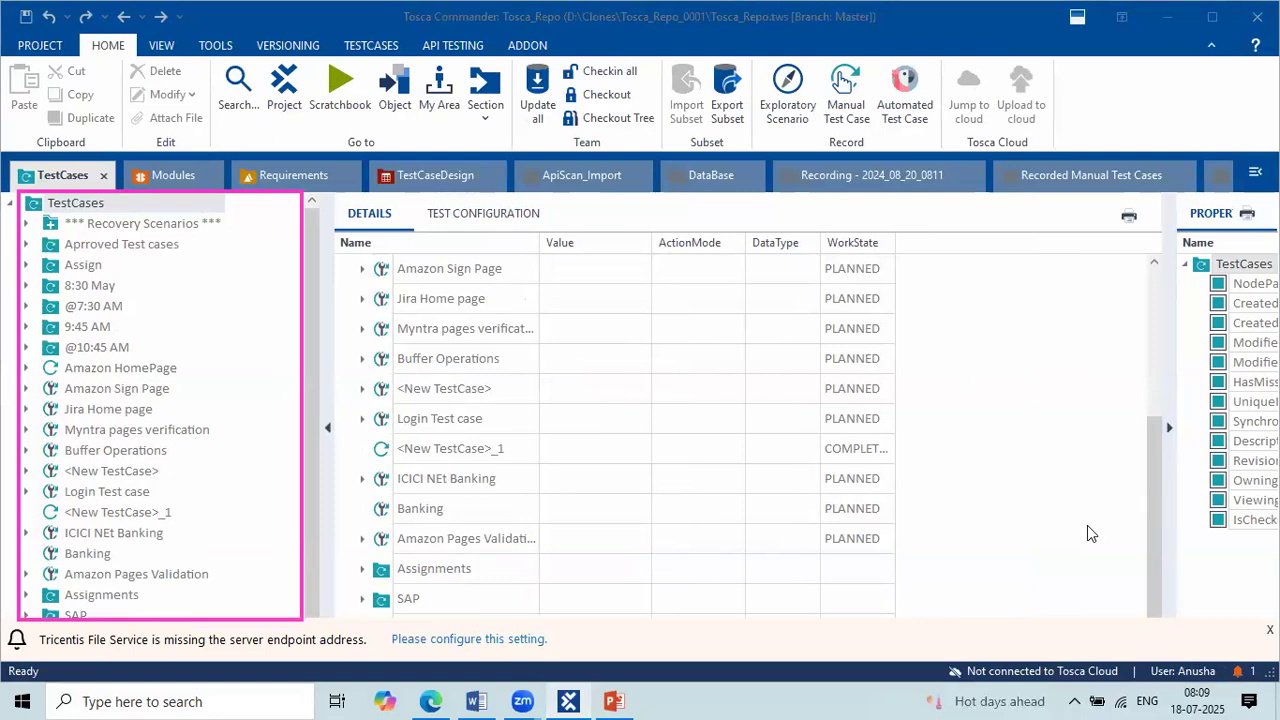
pyautogui.click(832, 97)
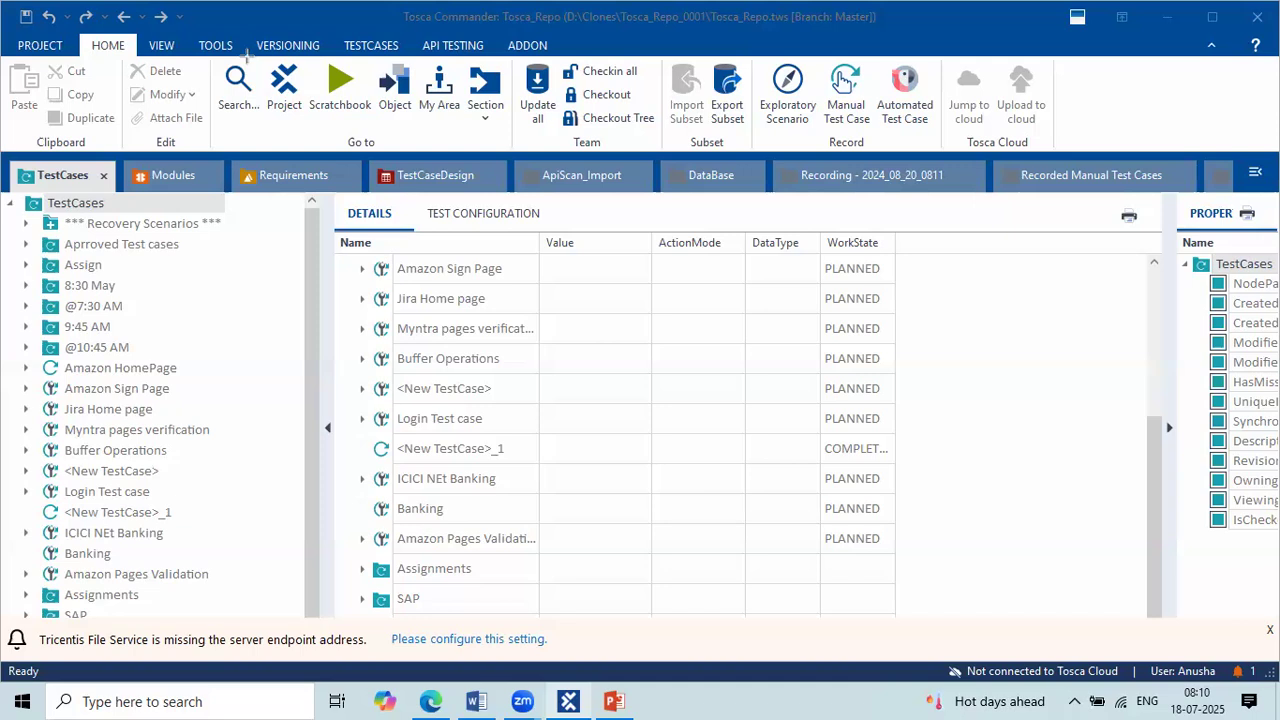
pyautogui.moveTo(70, 33); pyautogui.dragTo(131, 38)
pyautogui.moveTo(253, 54)
pyautogui.mouseDown()
pyautogui.moveTo(305, 69)
pyautogui.moveTo(314, 124)
pyautogui.mouseUp()
pyautogui.press('Escape')
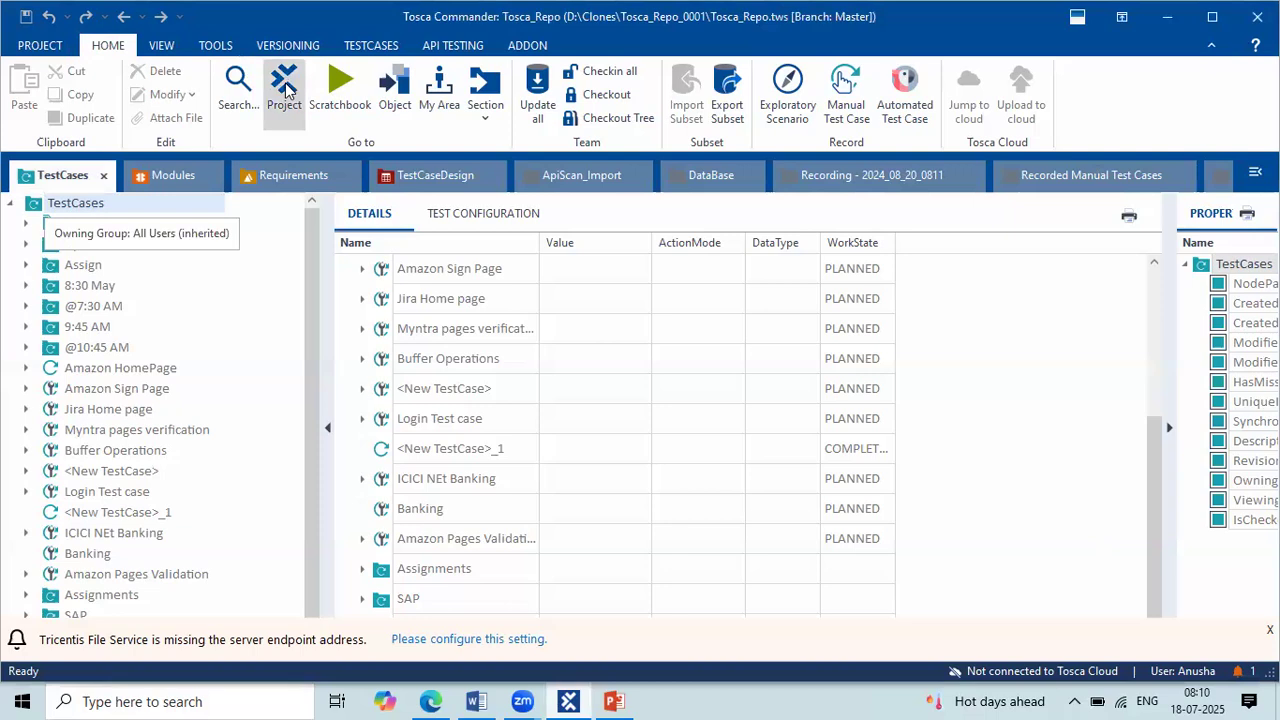
# Step: Open the Tosca_Repo project root and narrow its tree pane to show the project's sections
pyautogui.click(285, 90)
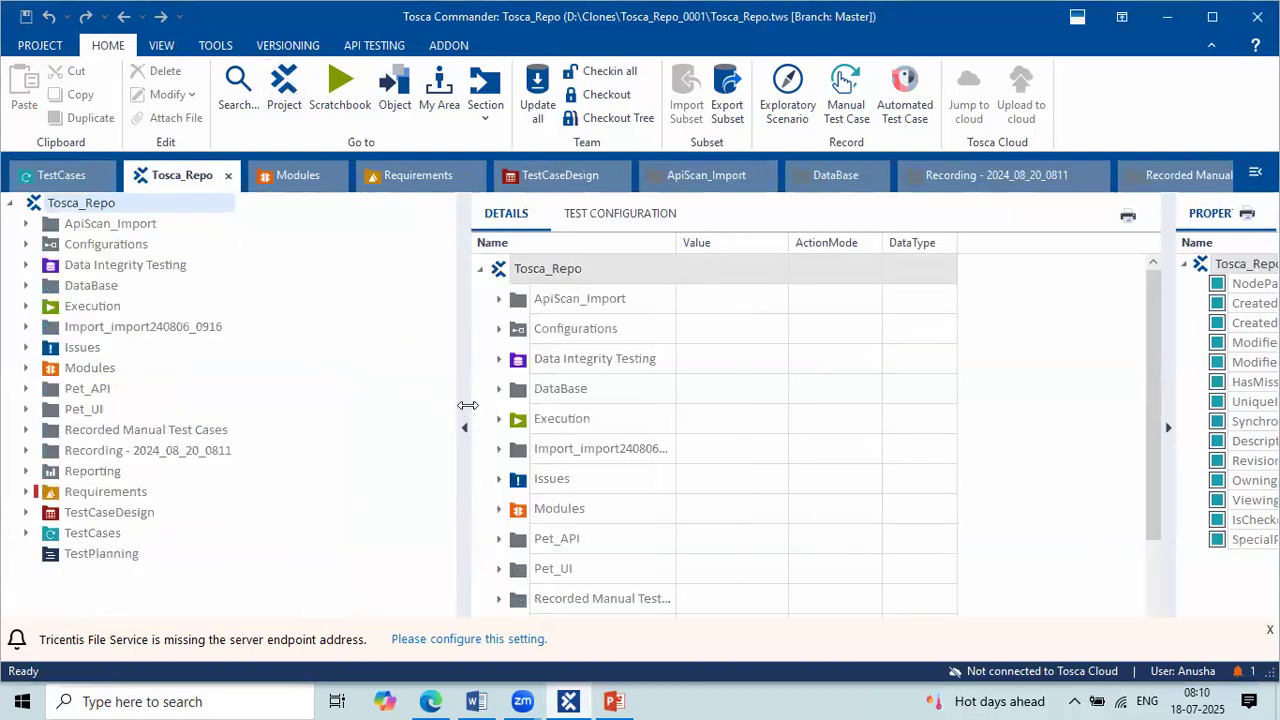
pyautogui.moveTo(464, 403); pyautogui.dragTo(260, 398)
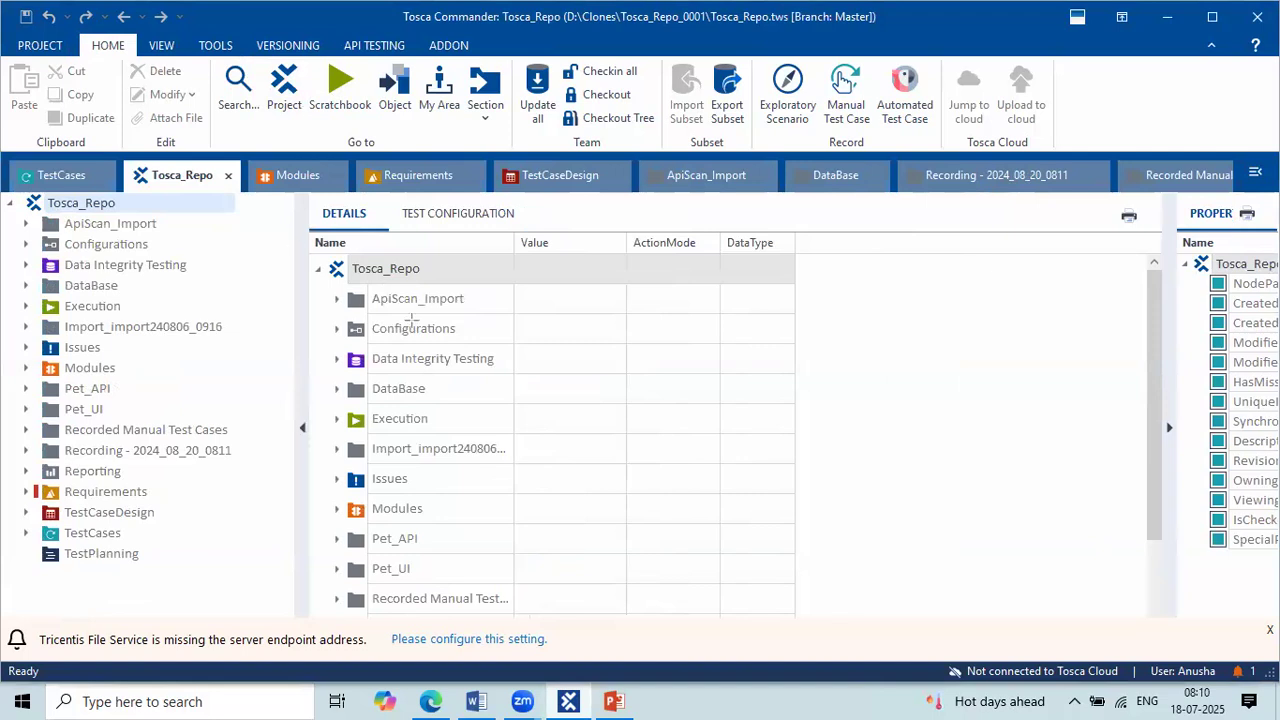
pyautogui.moveTo(26, 211); pyautogui.dragTo(130, 211)
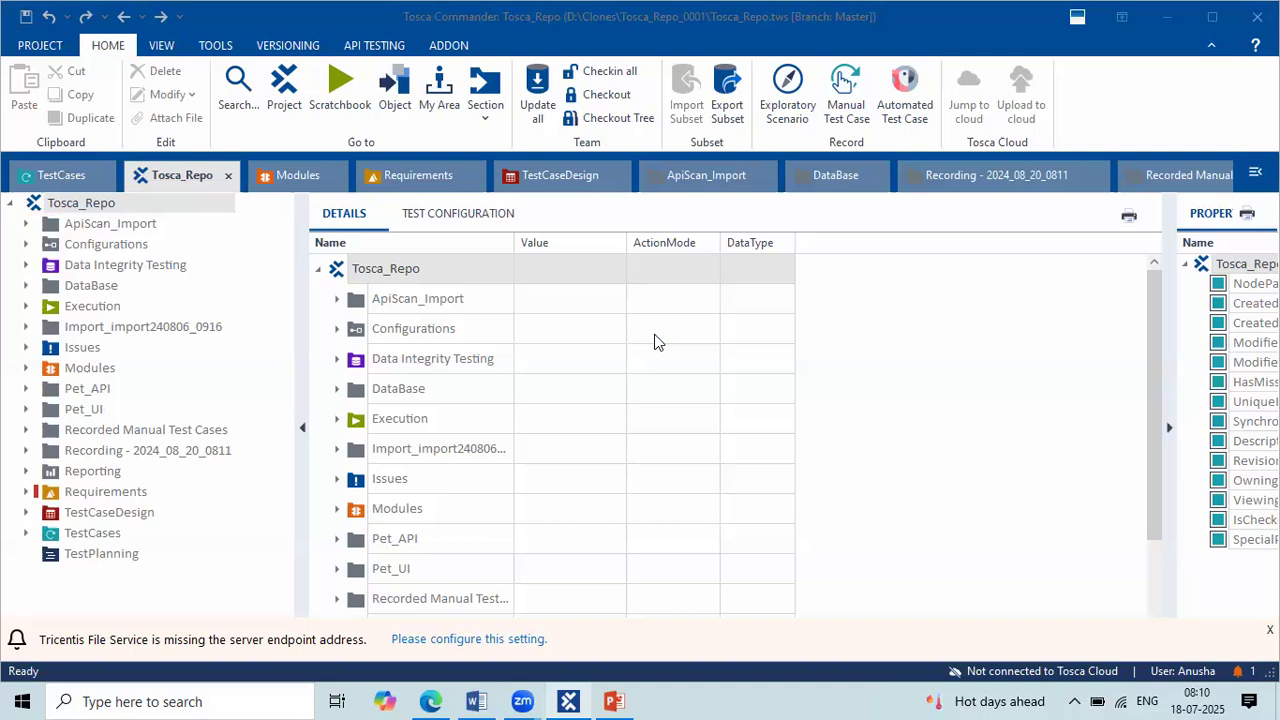
# Step: Switch to Word and add the question "Q) What are the sections avaible in tosca?" beneath the Test Repository notes
pyautogui.hotkey('alt', 'Tab')
pyautogui.press('Tab')
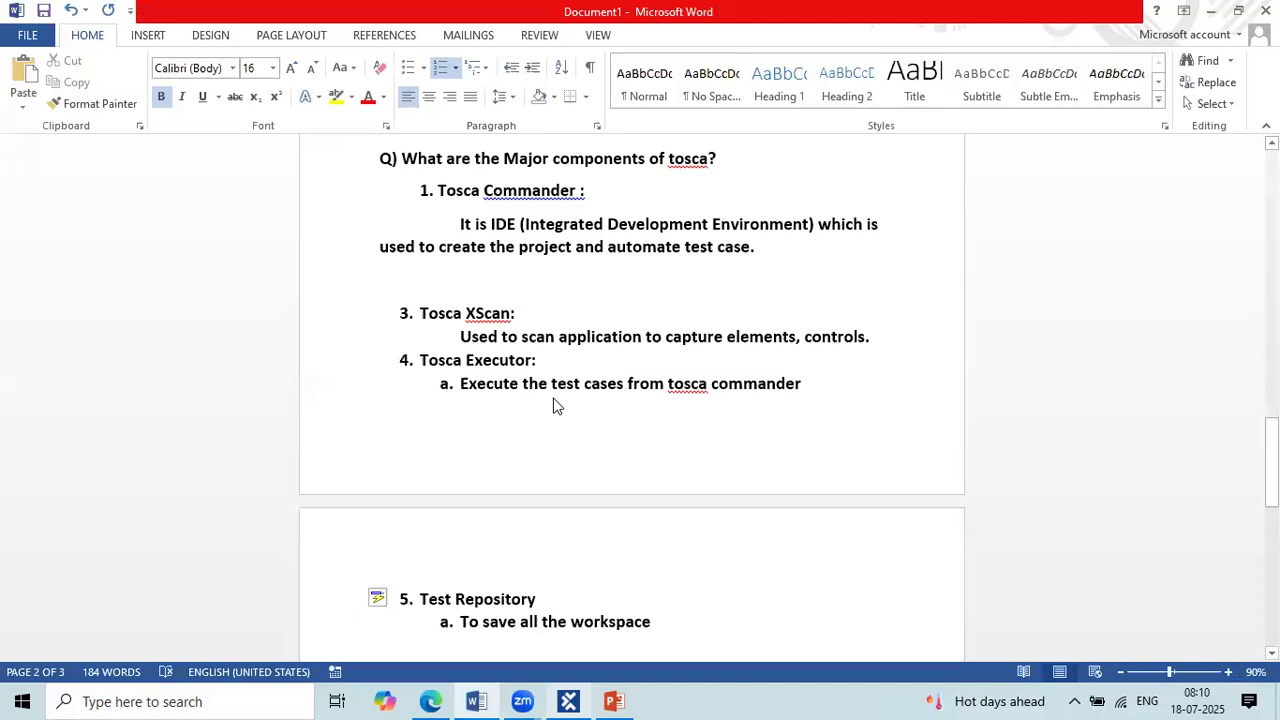
pyautogui.click(670, 448)
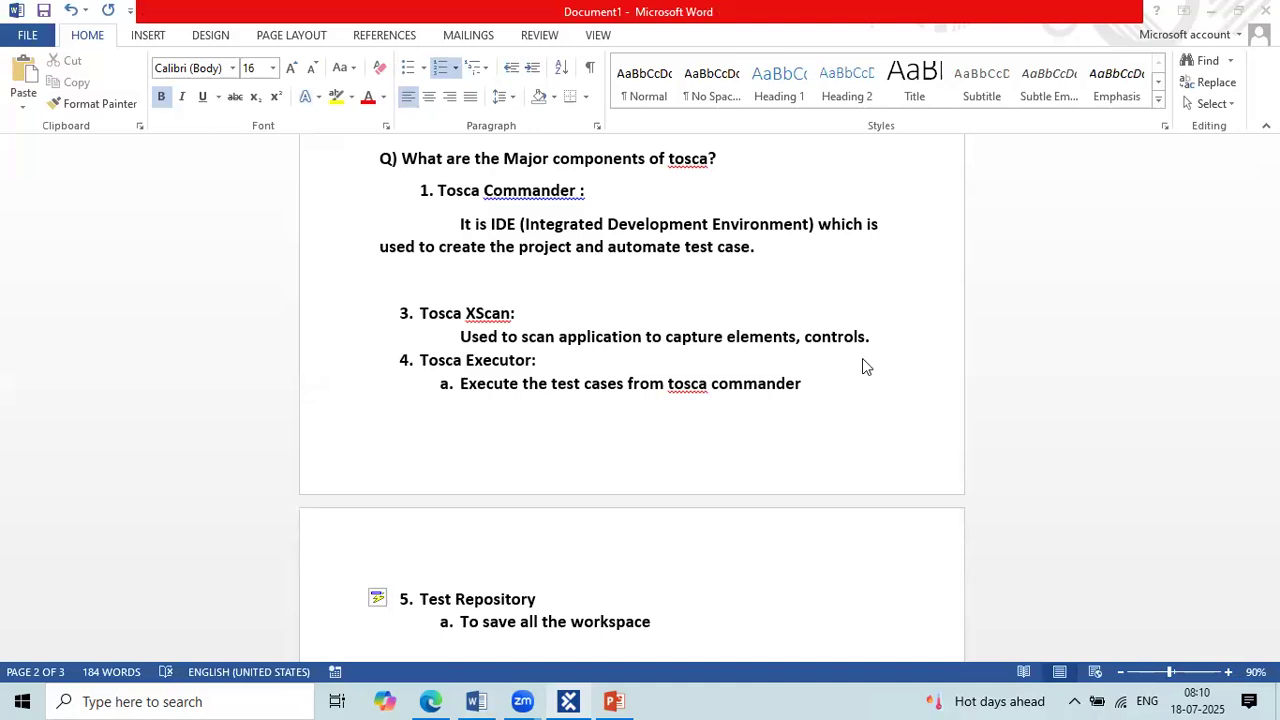
pyautogui.scroll(-3, 351, 460)
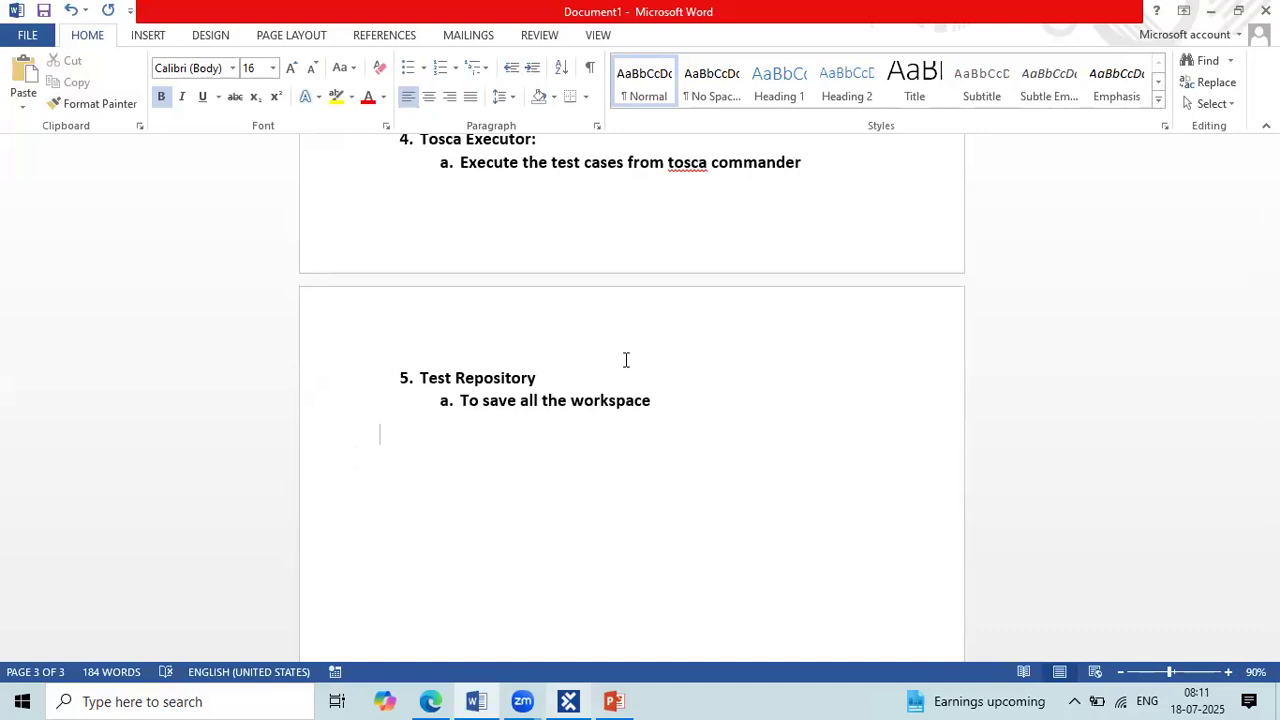
pyautogui.write('Q) What are the sections avaible in tosca/')
pyautogui.press('BackSpace')
pyautogui.write('?')
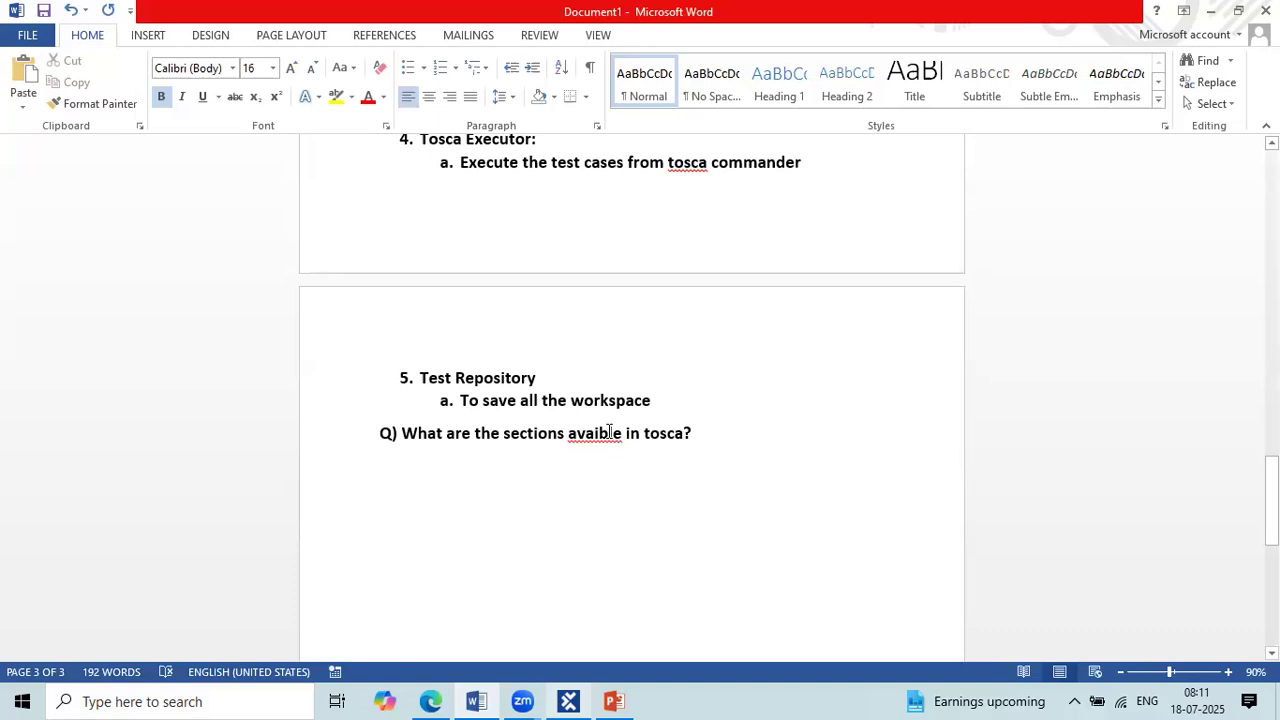
# Step: Correct the misspelled word "avaible" in the new question to "available"
pyautogui.rightClick(612, 440)
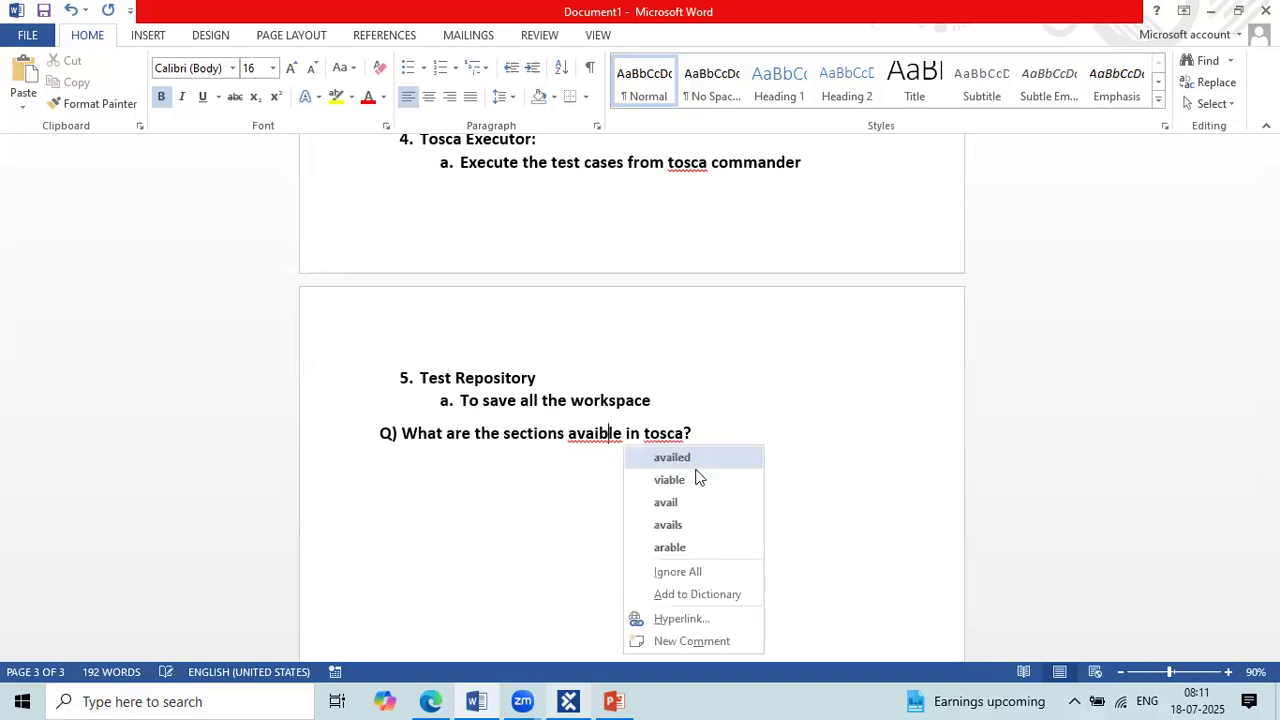
pyautogui.click(604, 433)
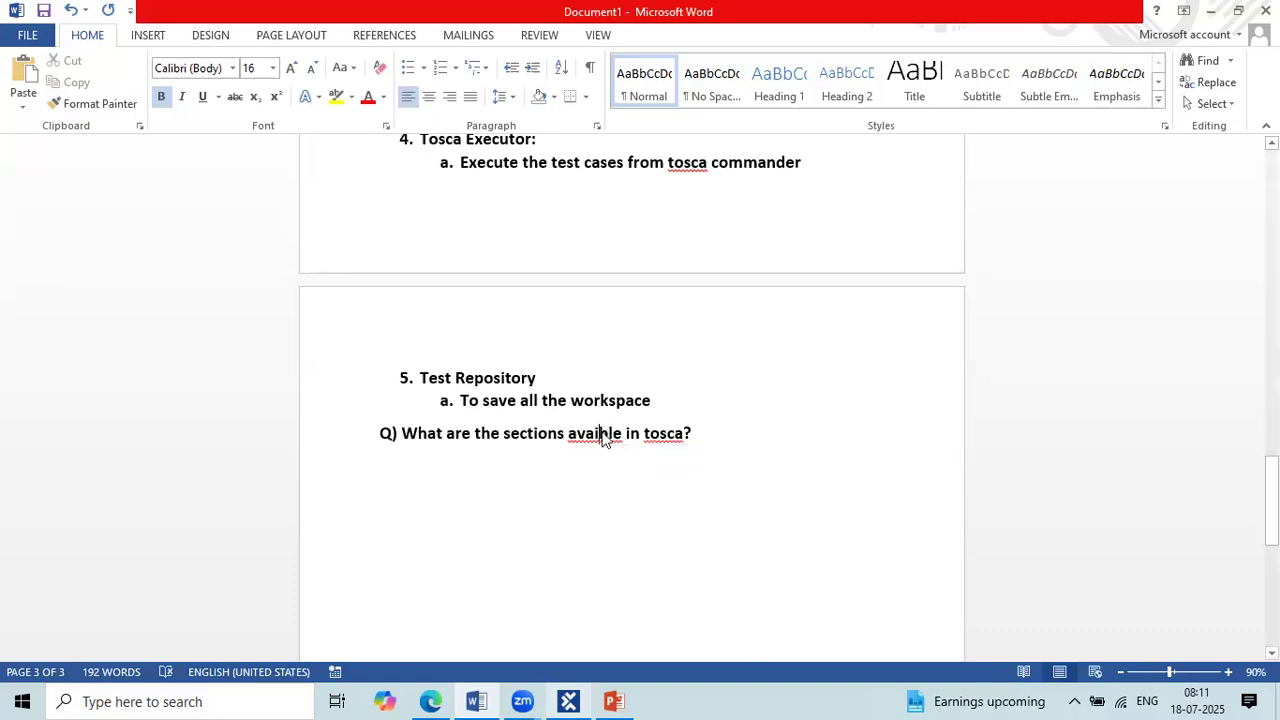
pyautogui.doubleClick(604, 433)
pyautogui.write('a')
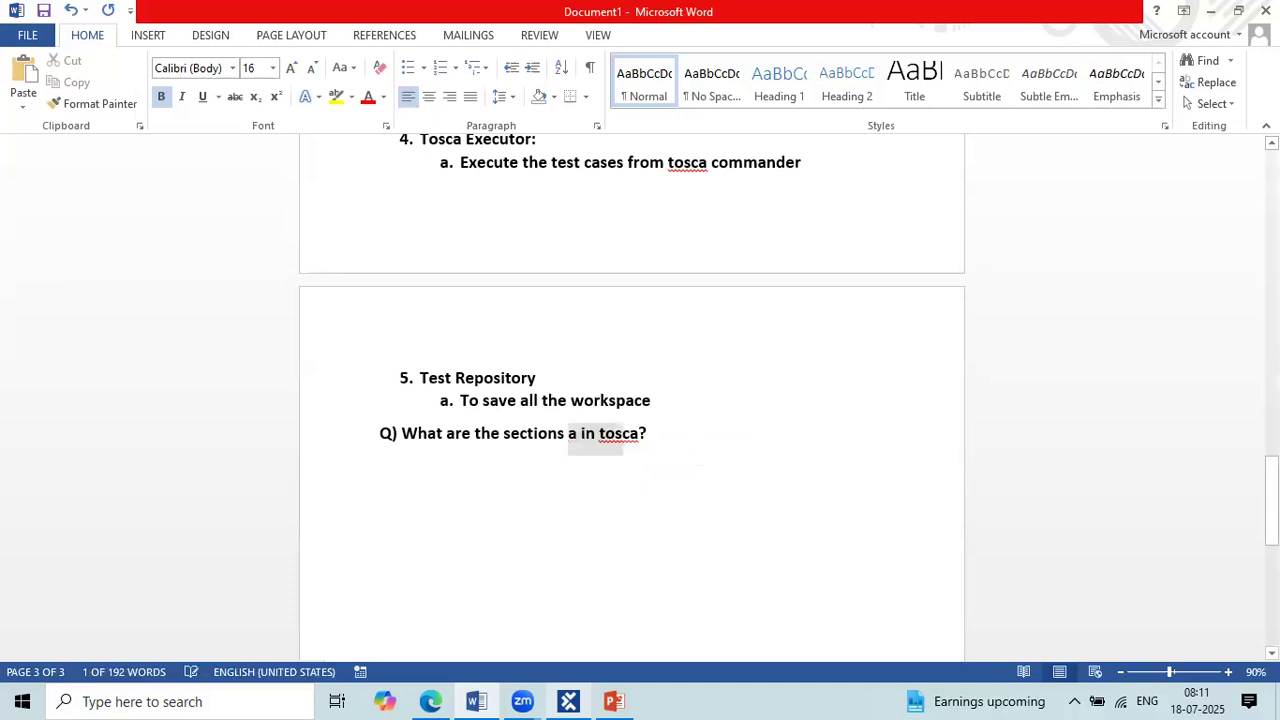
pyautogui.write('vail')
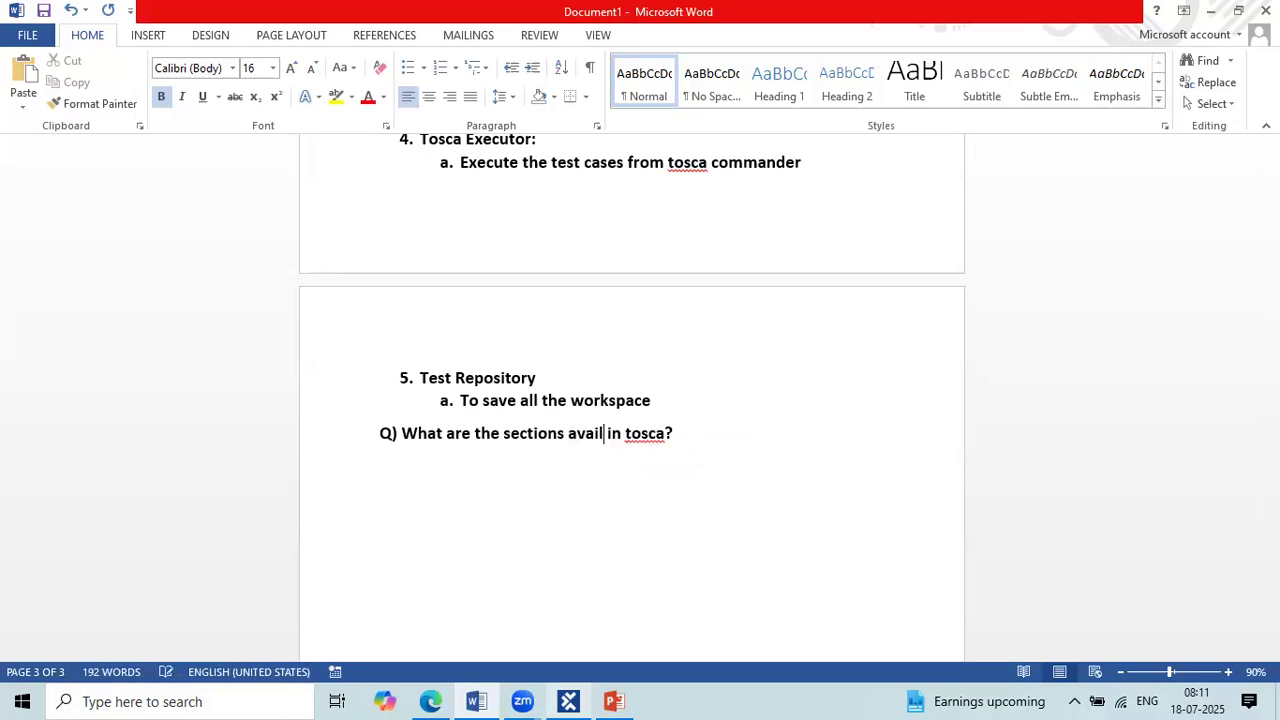
pyautogui.write('able')
pyautogui.press('BackSpace')
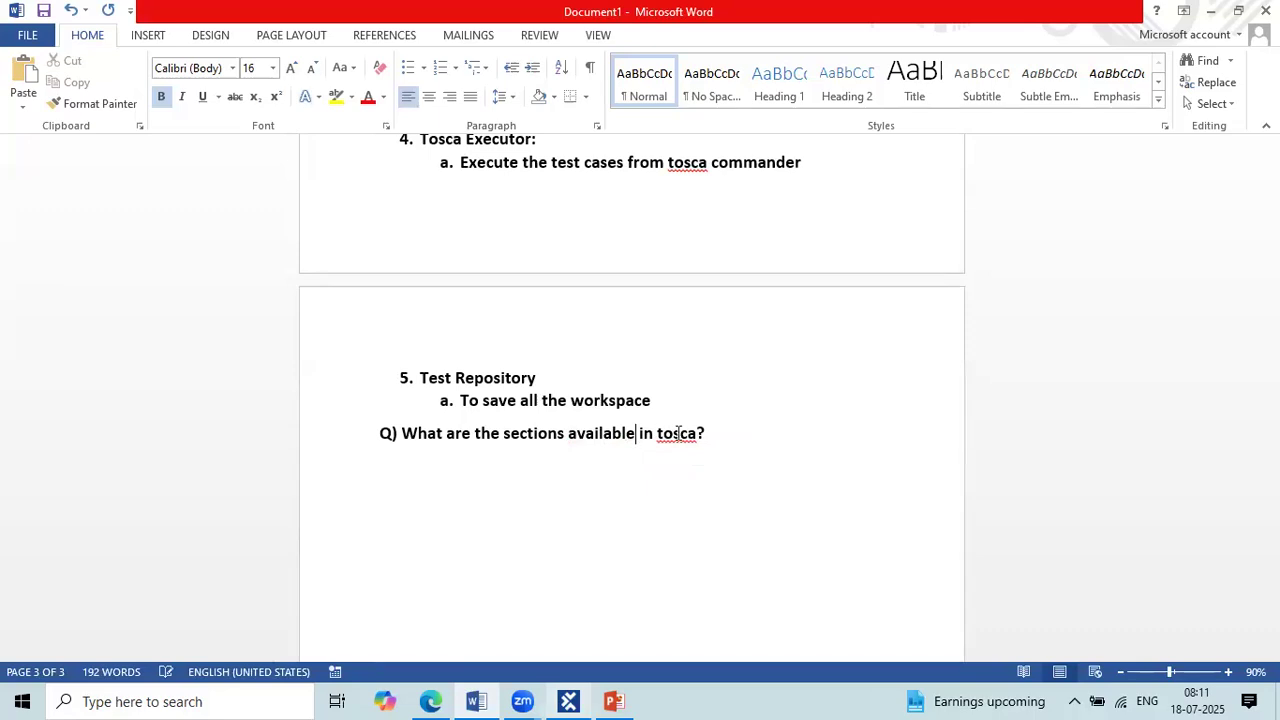
# Step: Insert "/tower/components/phases" directly after "sections" in the new question
pyautogui.click(566, 437)
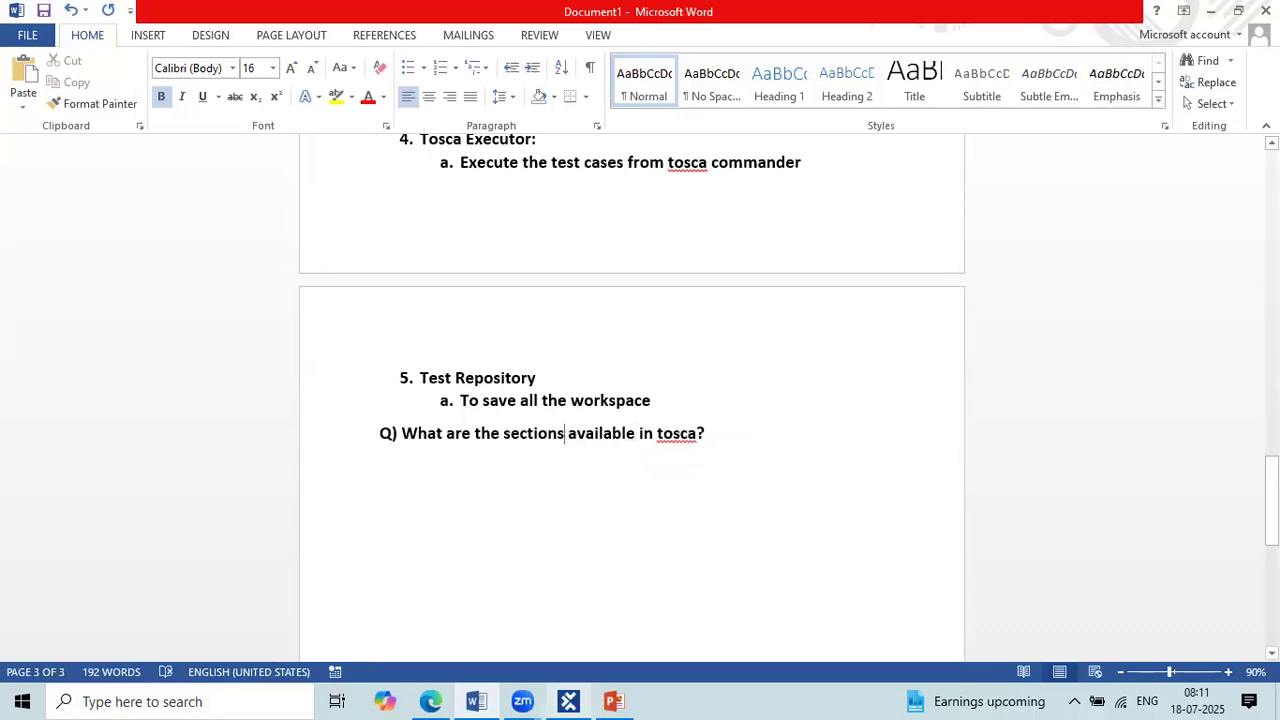
pyautogui.write('.')
pyautogui.press('BackSpace')
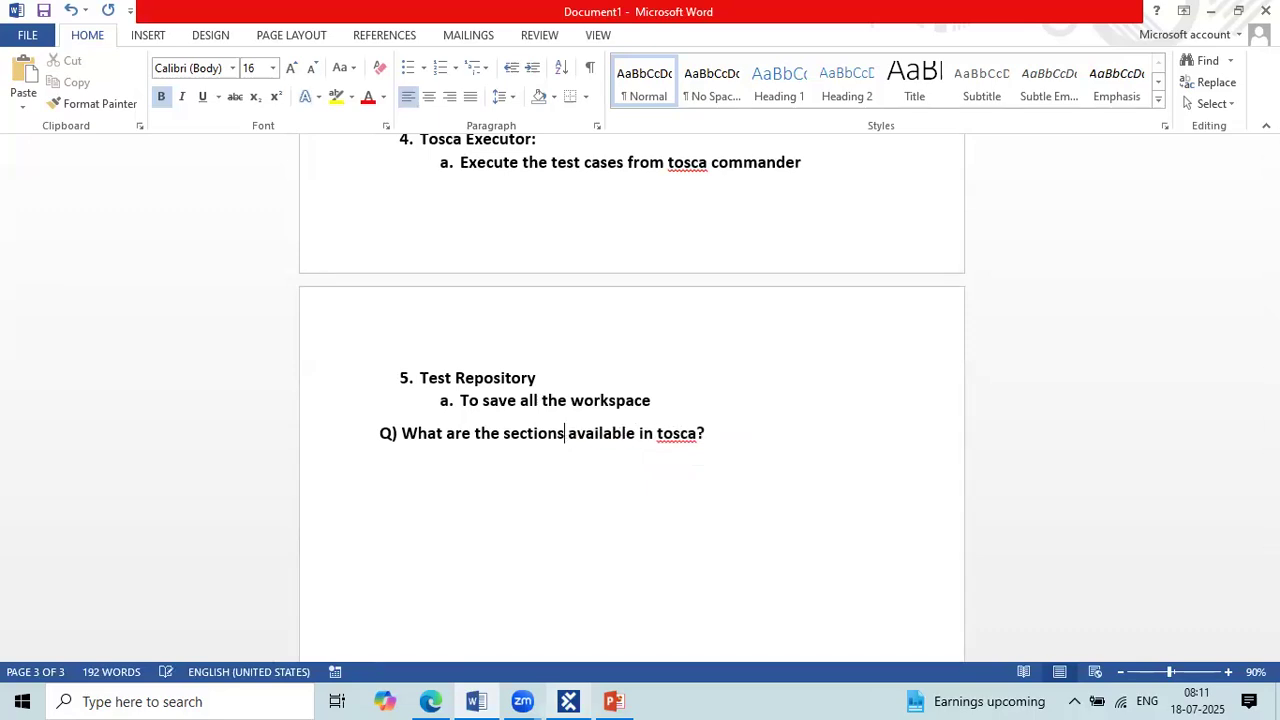
pyautogui.write('/')
pyautogui.write('er')
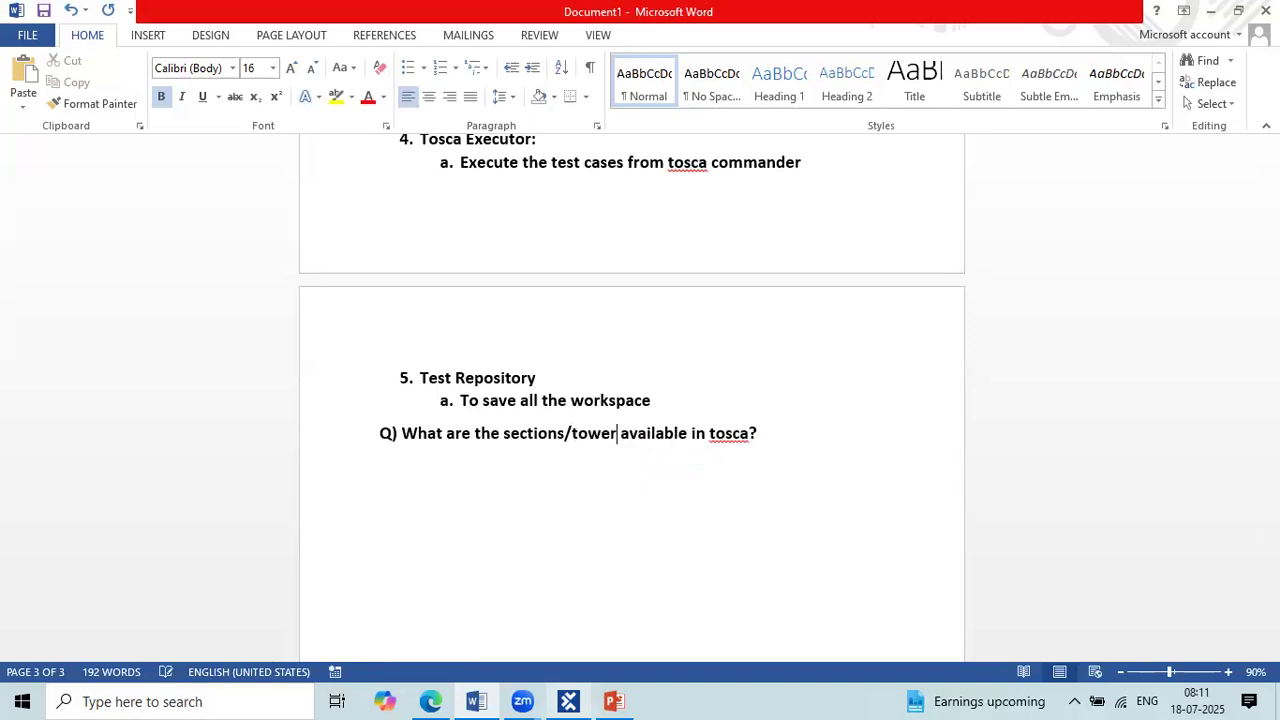
pyautogui.write('/compo')
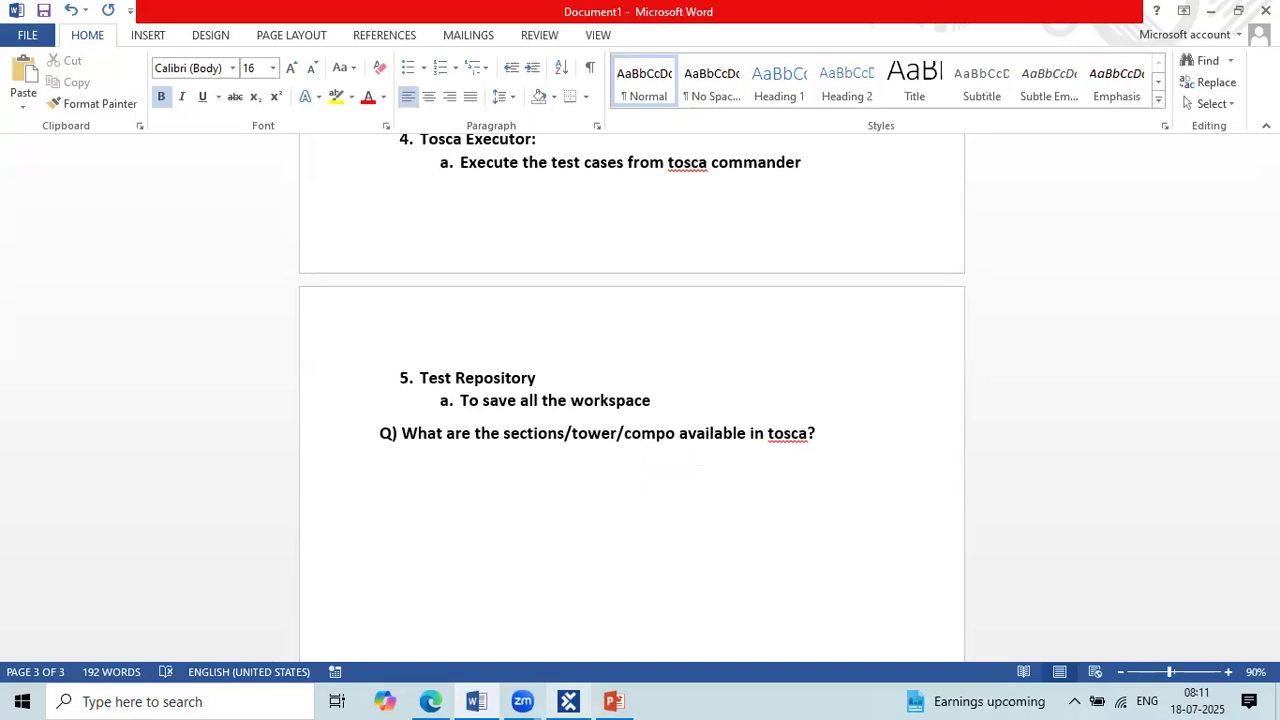
pyautogui.write('nents')
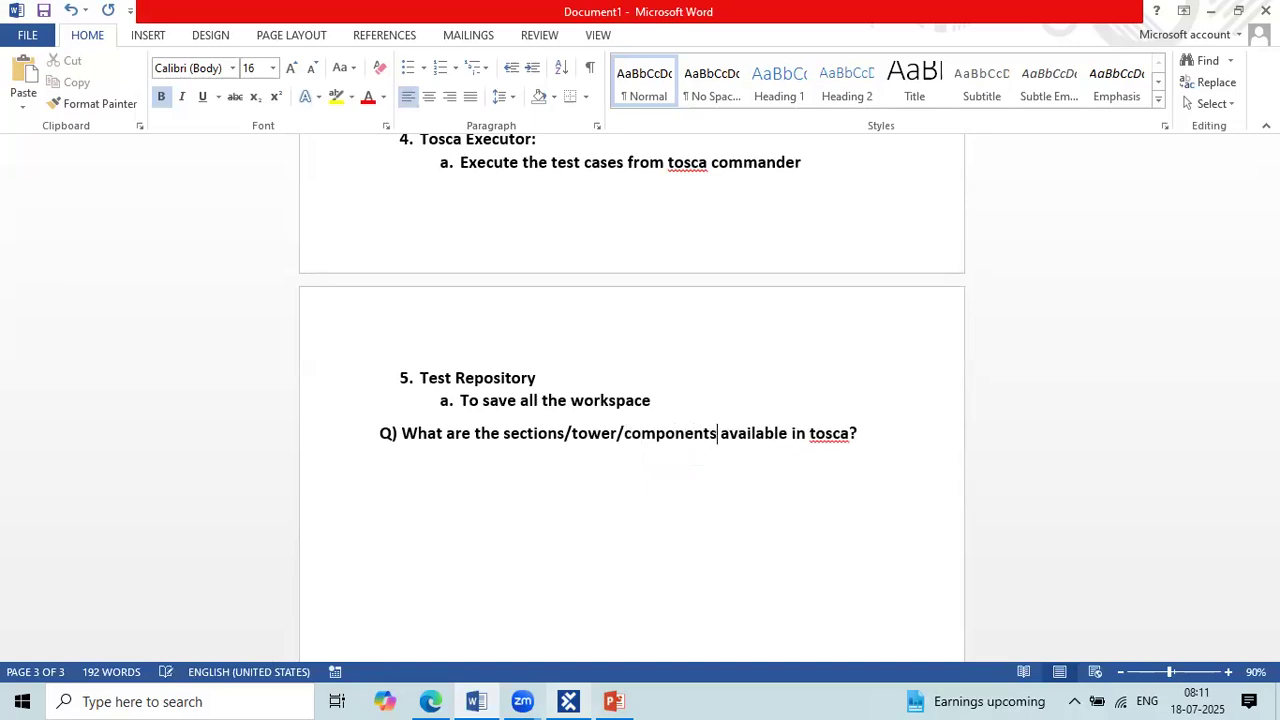
pyautogui.write('/')
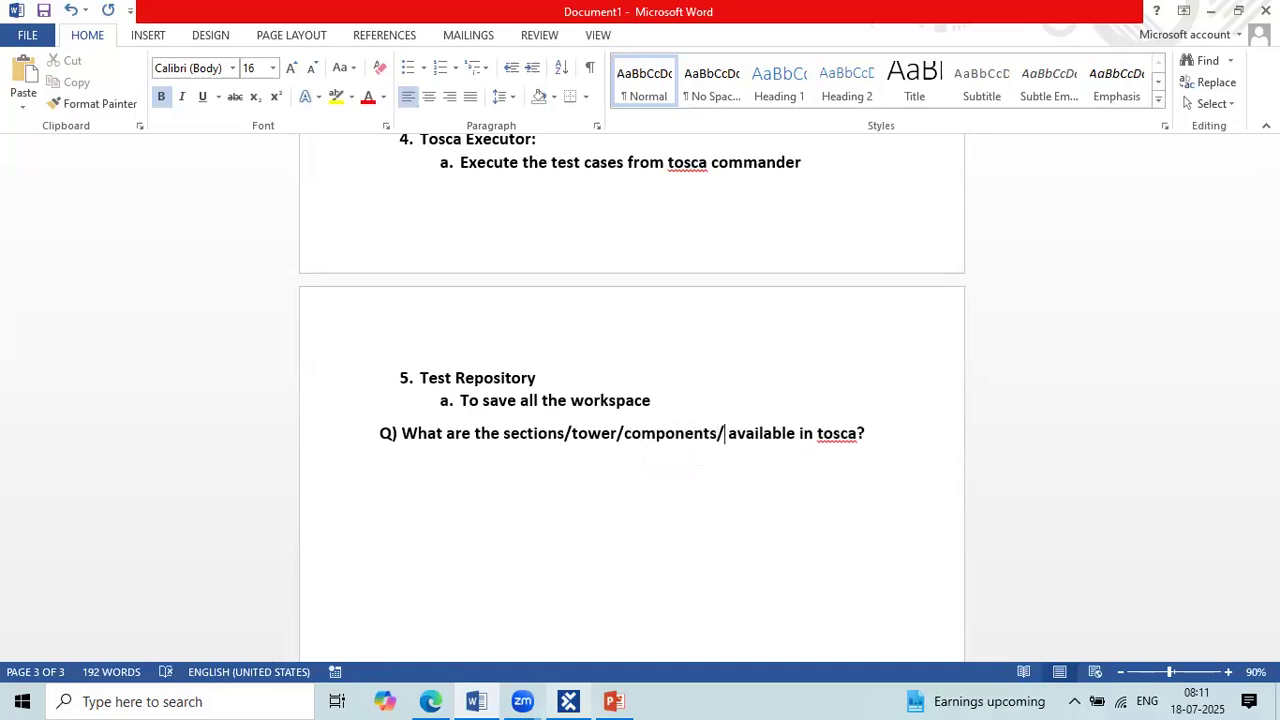
pyautogui.write('phases')
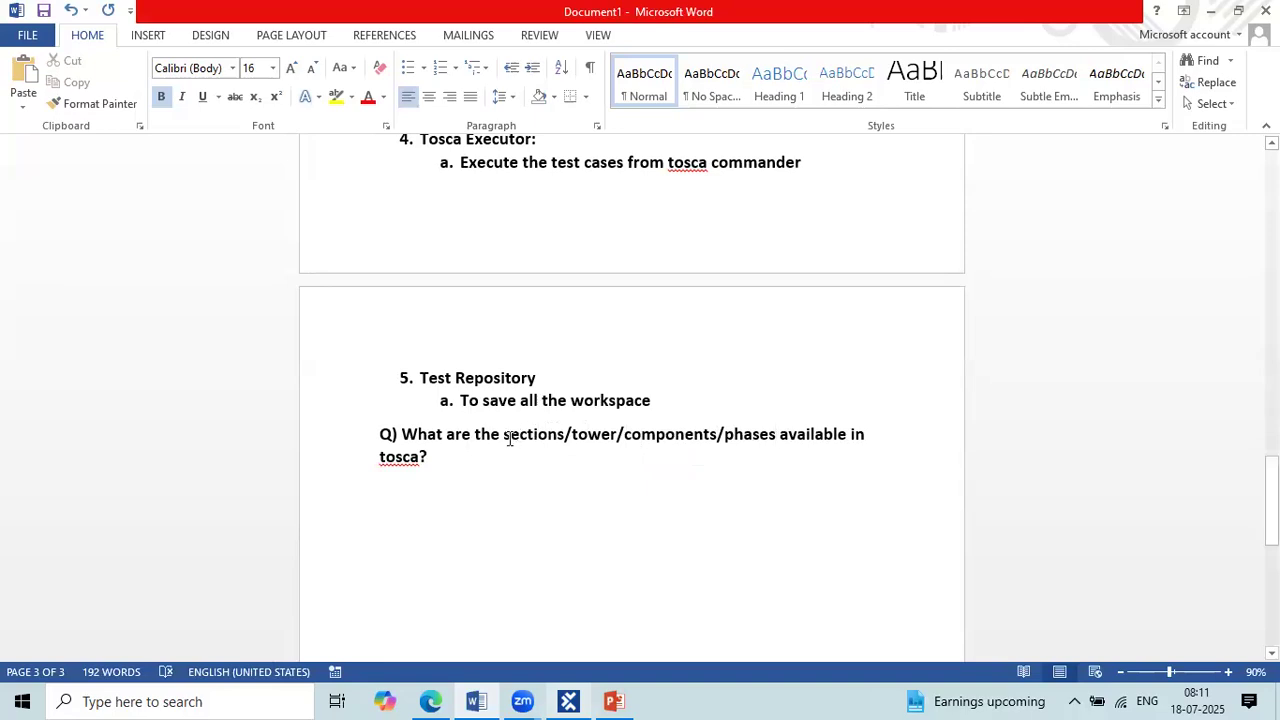
# Step: Underline "sections/tower/components/phases" in the question
pyautogui.moveTo(506, 438); pyautogui.dragTo(760, 434)
pyautogui.click(202, 97)
pyautogui.click(440, 467)
# Step: Add the line "Total 8 to 9 sections" beneath the question, correcting the spelling of "sections"
pyautogui.press('Return')
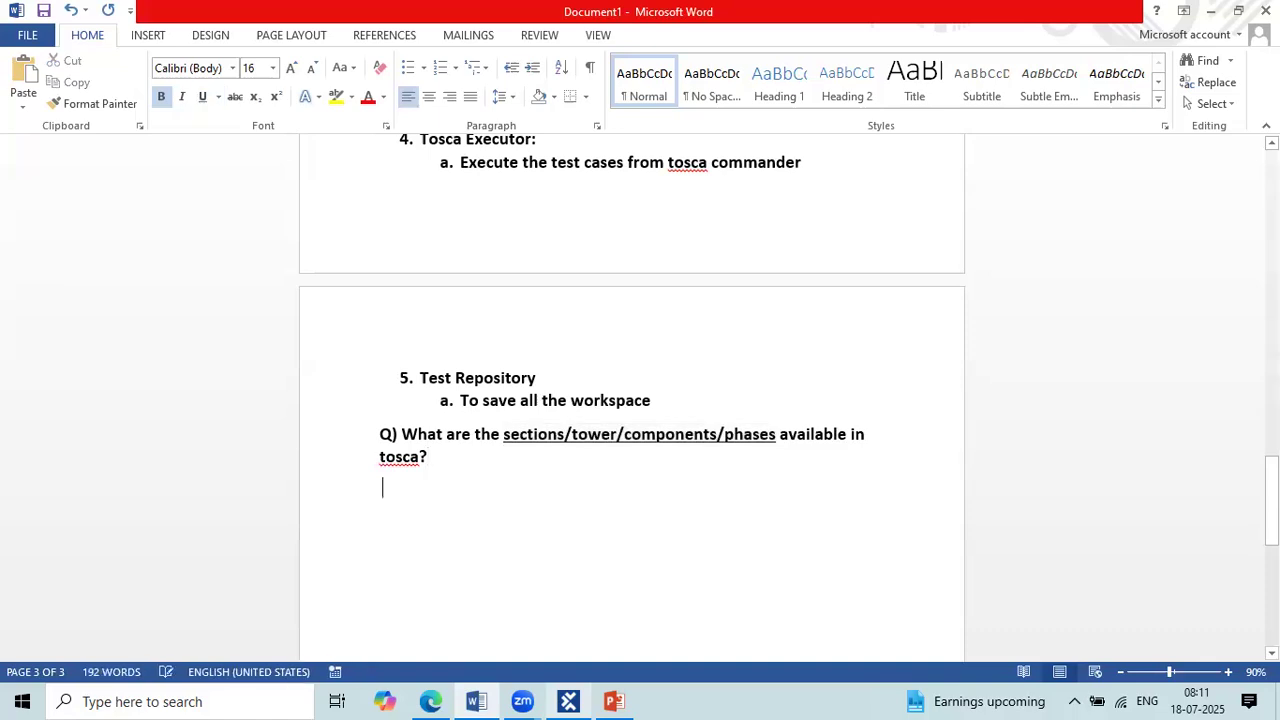
pyautogui.write('total ')
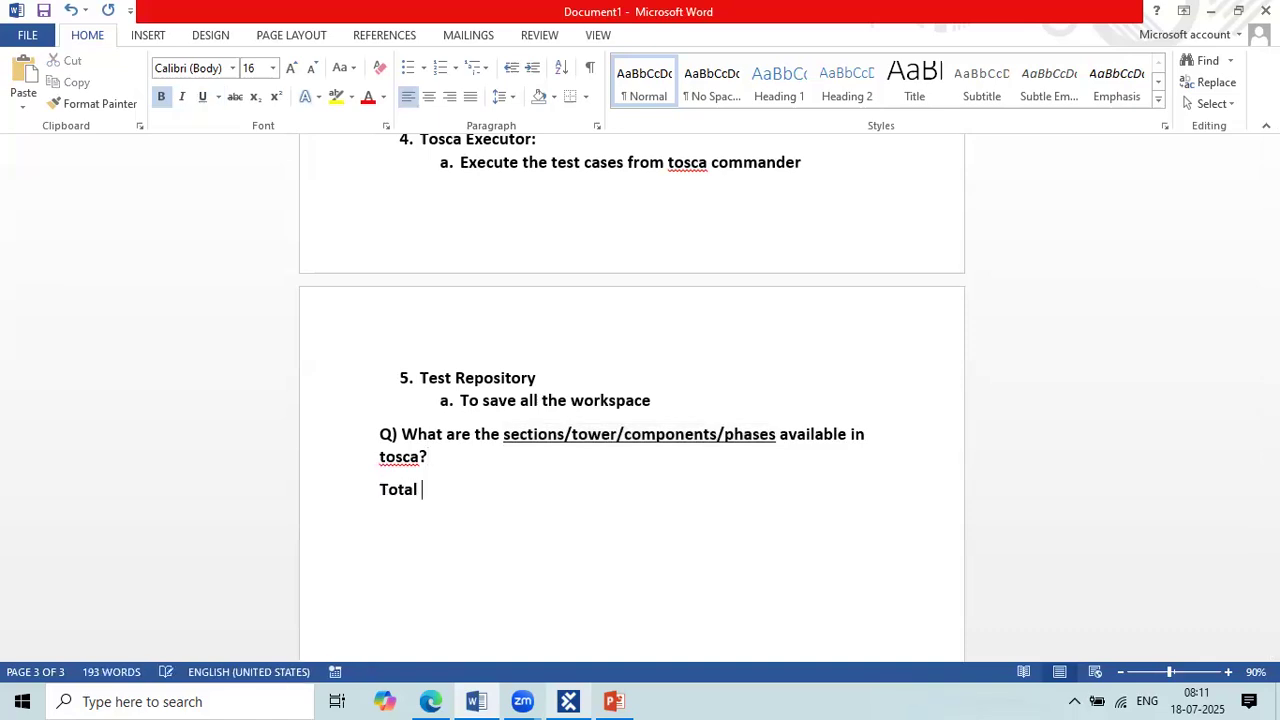
pyautogui.write('8 to 9 scetiong')
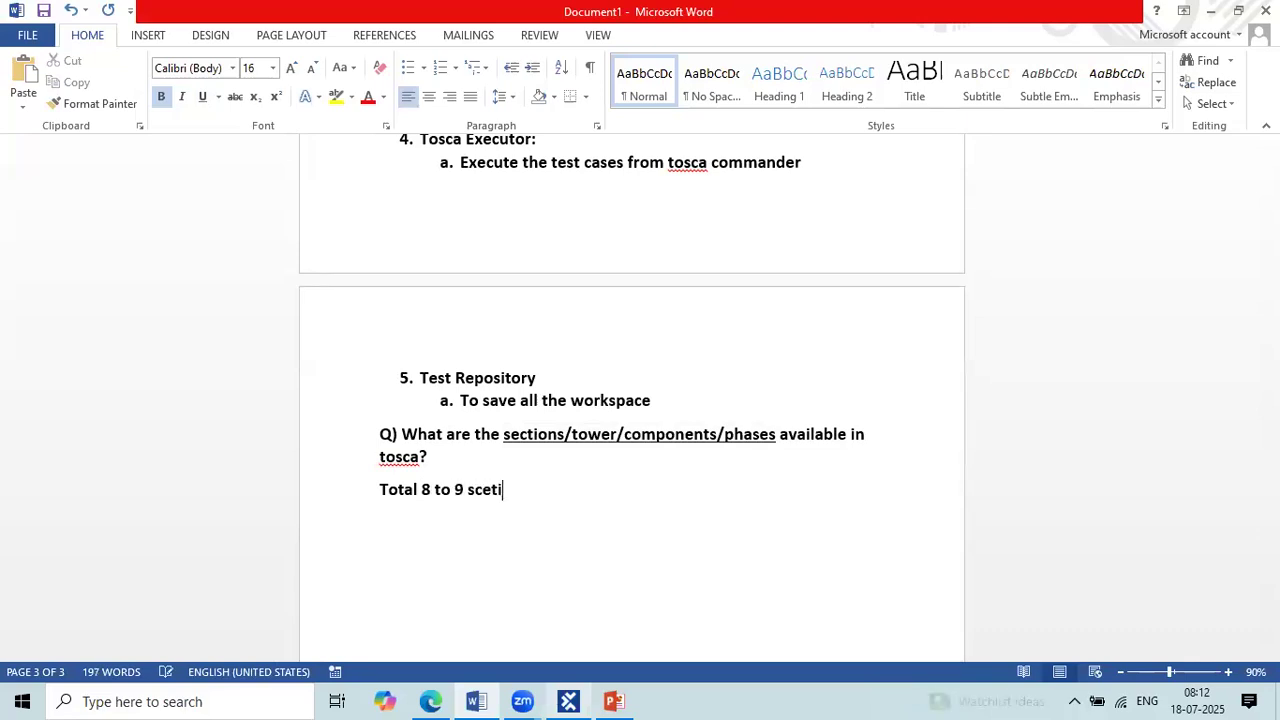
pyautogui.press('Return')
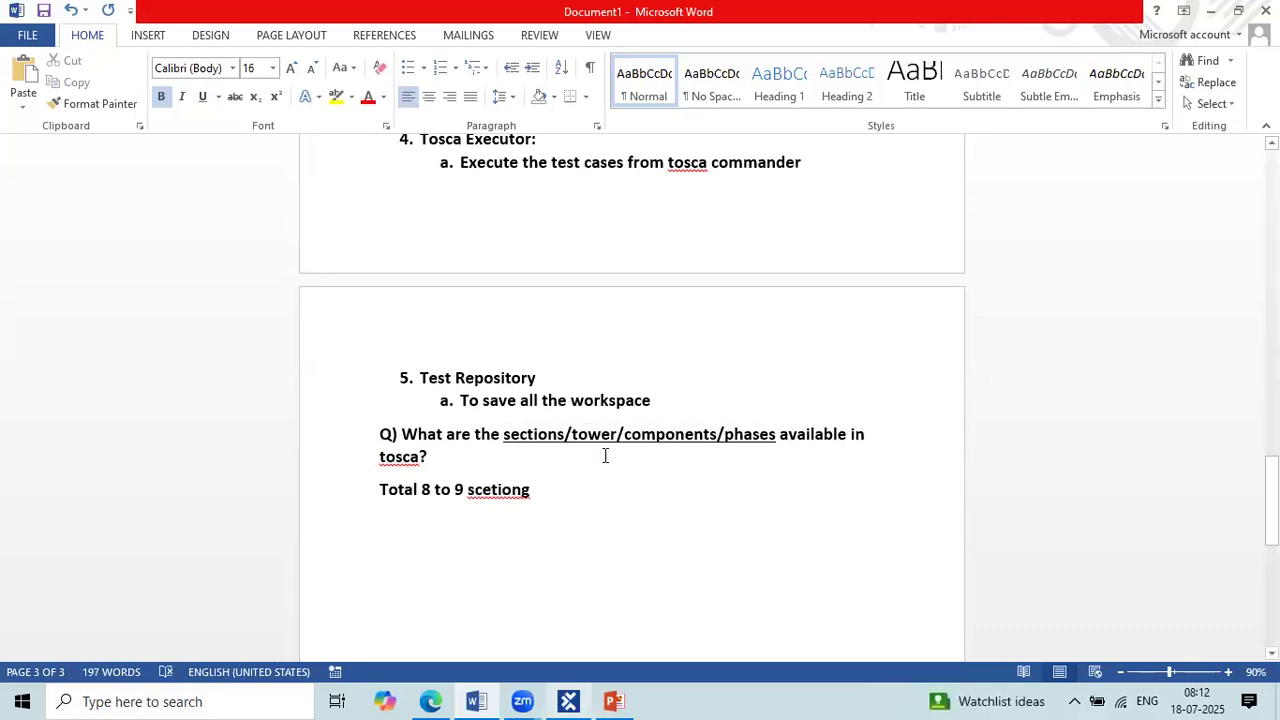
pyautogui.click(537, 497)
pyautogui.press('BackSpace')
pyautogui.press('BackSpace')
pyautogui.write('s')
pyautogui.doubleClick(502, 487)
pyautogui.write('sc')
pyautogui.press('BackSpace')
pyautogui.write('ections')
pyautogui.press('Return')
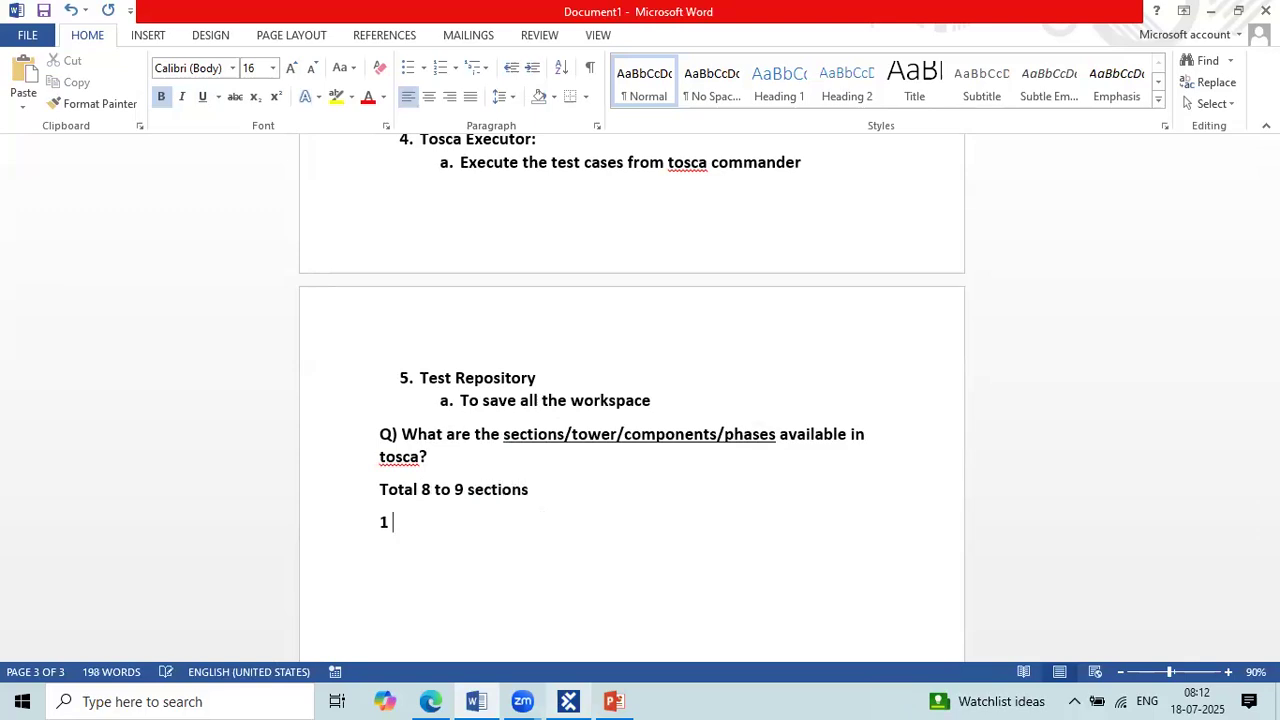
# Step: Add the first section entry, "1 Requirement section", beneath the total
pyautogui.write('1 Requirement ')
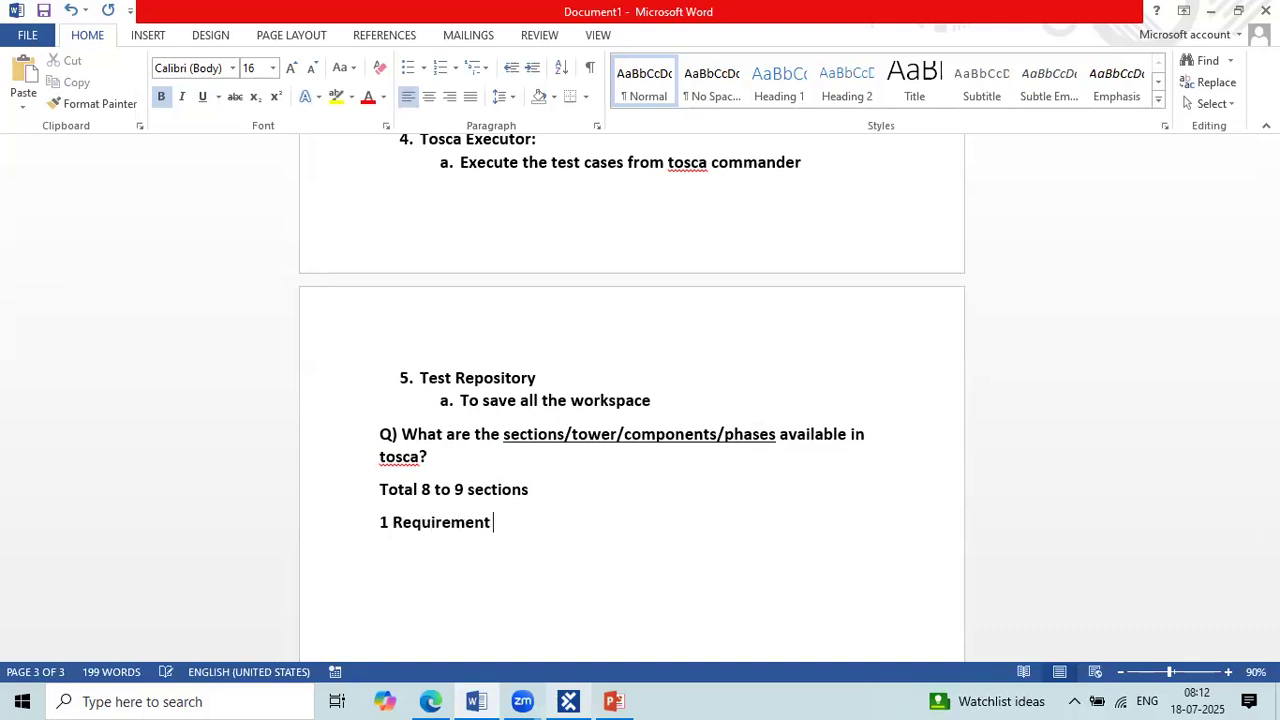
pyautogui.write('section')
pyautogui.press('Return')
pyautogui.write('Module')
pyautogui.press('BackSpace')
pyautogui.press('BackSpace')
pyautogui.press('BackSpace')
pyautogui.press('BackSpace')
pyautogui.press('BackSpace')
pyautogui.press('BackSpace')
pyautogui.press('BackSpace')
# Step: Add the entry "Test planning" on its own line beneath "1 Requirement section"
pyautogui.press('Return')
pyautogui.write('Test ')
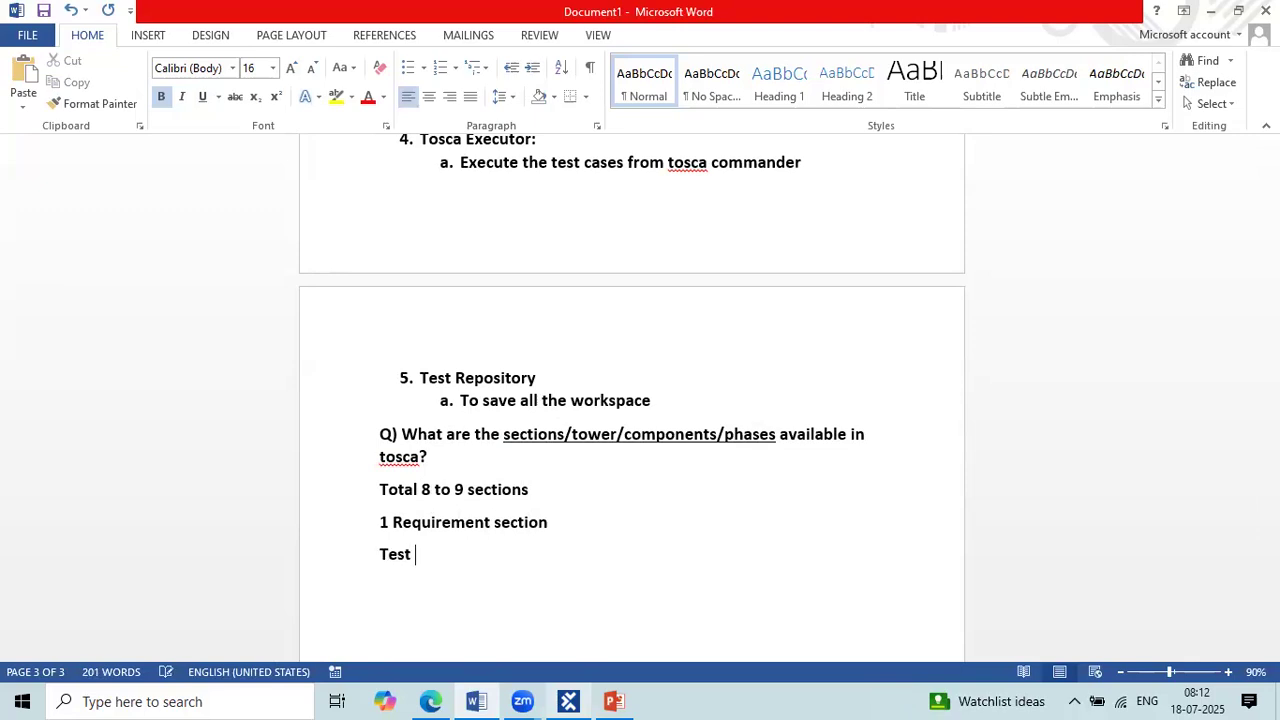
pyautogui.write('planning')
pyautogui.press('Return')
# Step: Add the entry "Issues" beneath "Test planning" and leave blank lines below it
pyautogui.write('tissue')
pyautogui.press('BackSpace')
pyautogui.press('BackSpace')
pyautogui.press('BackSpace')
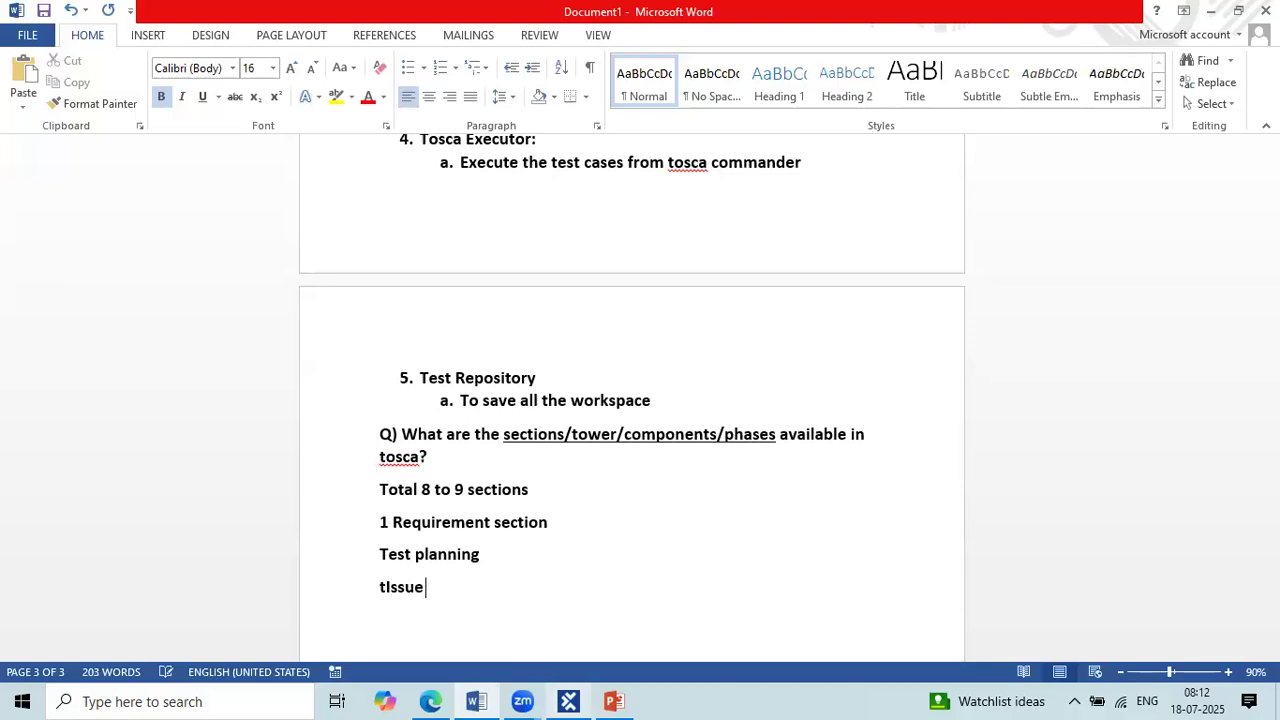
pyautogui.press('BackSpace')
pyautogui.press('BackSpace')
pyautogui.press('BackSpace')
pyautogui.write('Issues')
pyautogui.press('Return')
# Step: Add the entries "Modules", "Test case" and "Test Case Design" on separate lines beneath "Issues"
pyautogui.press('Return')
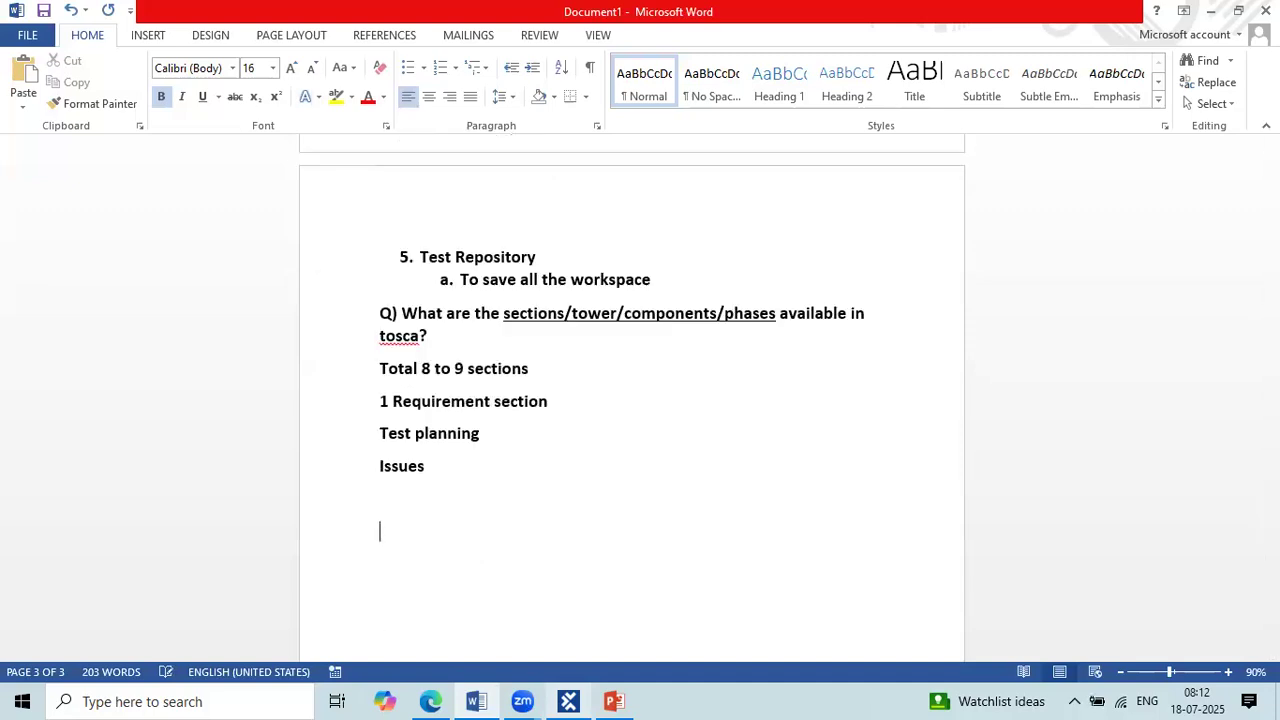
pyautogui.write('Modules')
pyautogui.press('Return')
pyautogui.write('test case')
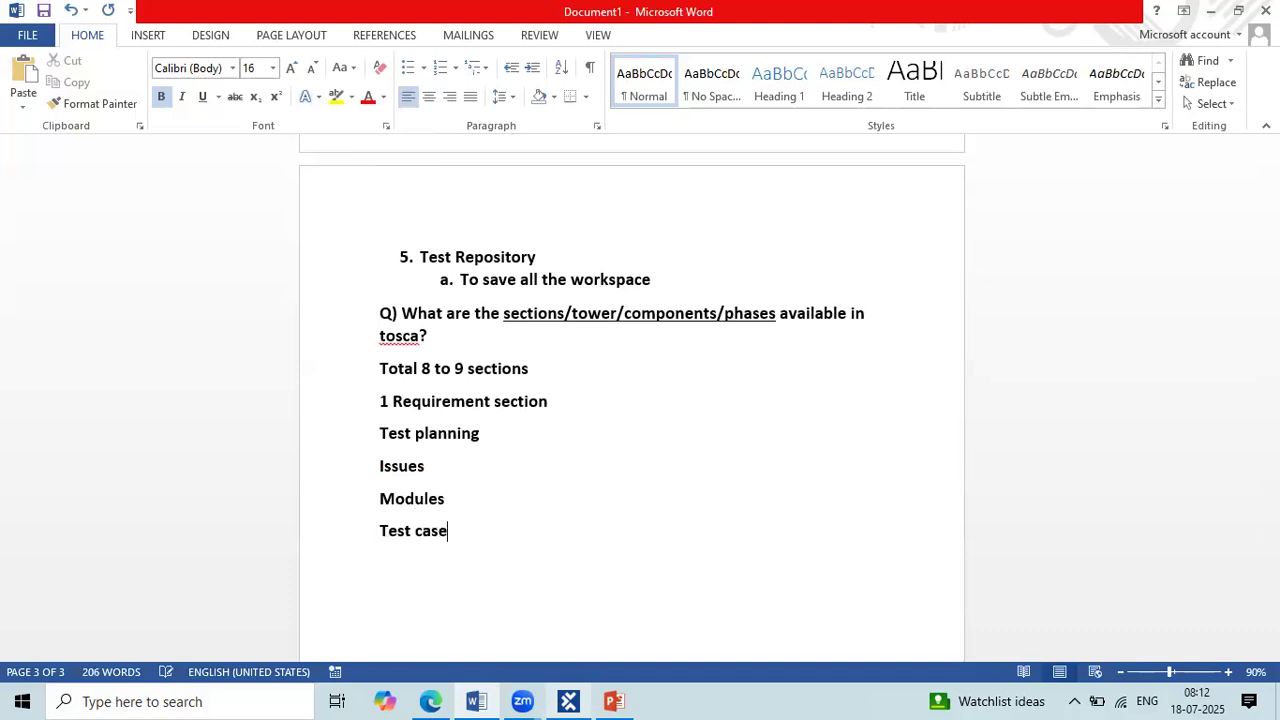
pyautogui.write('Test Case Design')
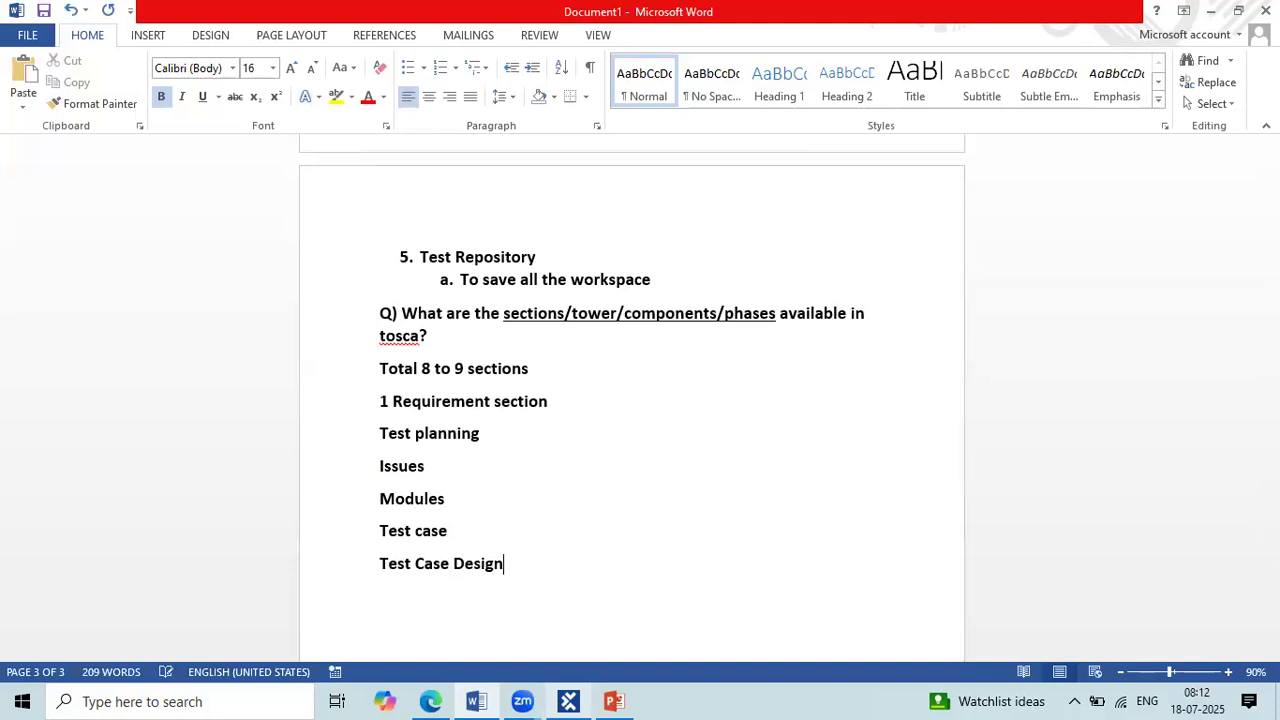
# Step: Add the entries "Execution" and "Requirments" on separate lines beneath "Test Case Design"
pyautogui.press('Return')
pyautogui.write('Executin')
pyautogui.press('BackSpace')
pyautogui.write('on')
pyautogui.press('Return')
pyautogui.write('Require')
pyautogui.press('BackSpace')
pyautogui.write('ments')
pyautogui.press('Return')
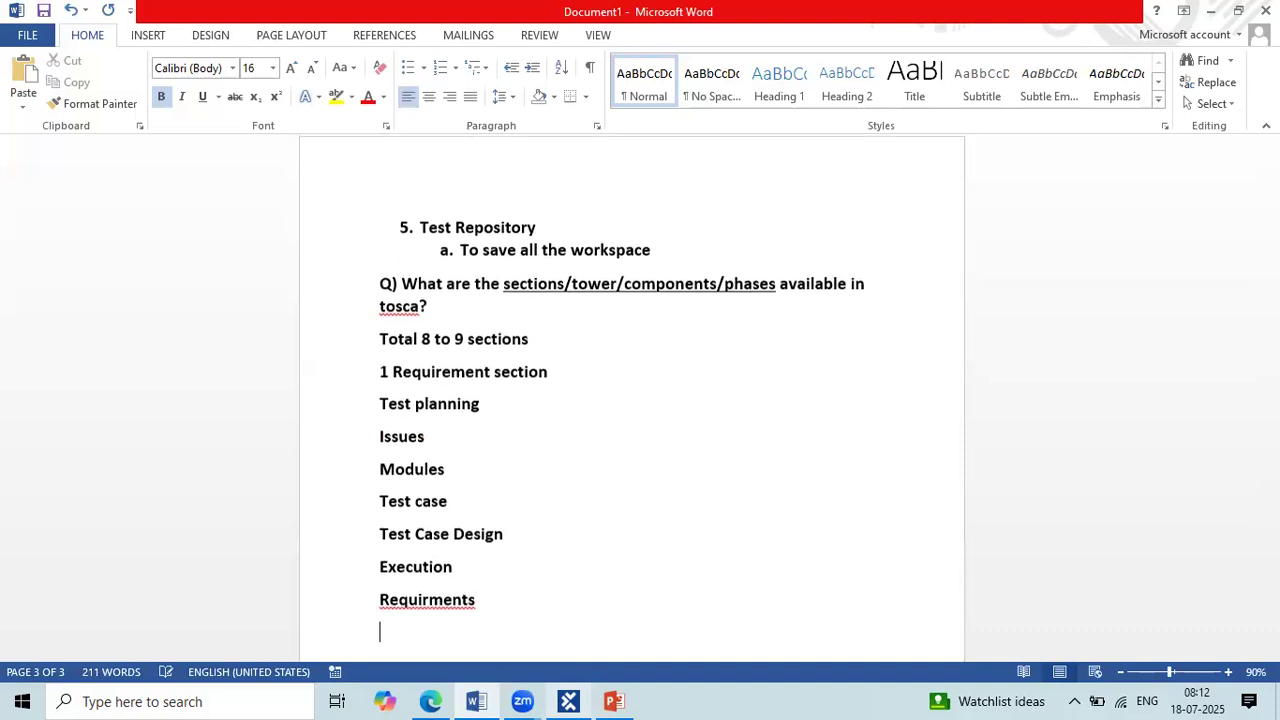
# Step: Add the entry "Data Integrity" at the end of the list and correct the misspelled entry above it to "Requirements"
pyautogui.write('Data Integrity')
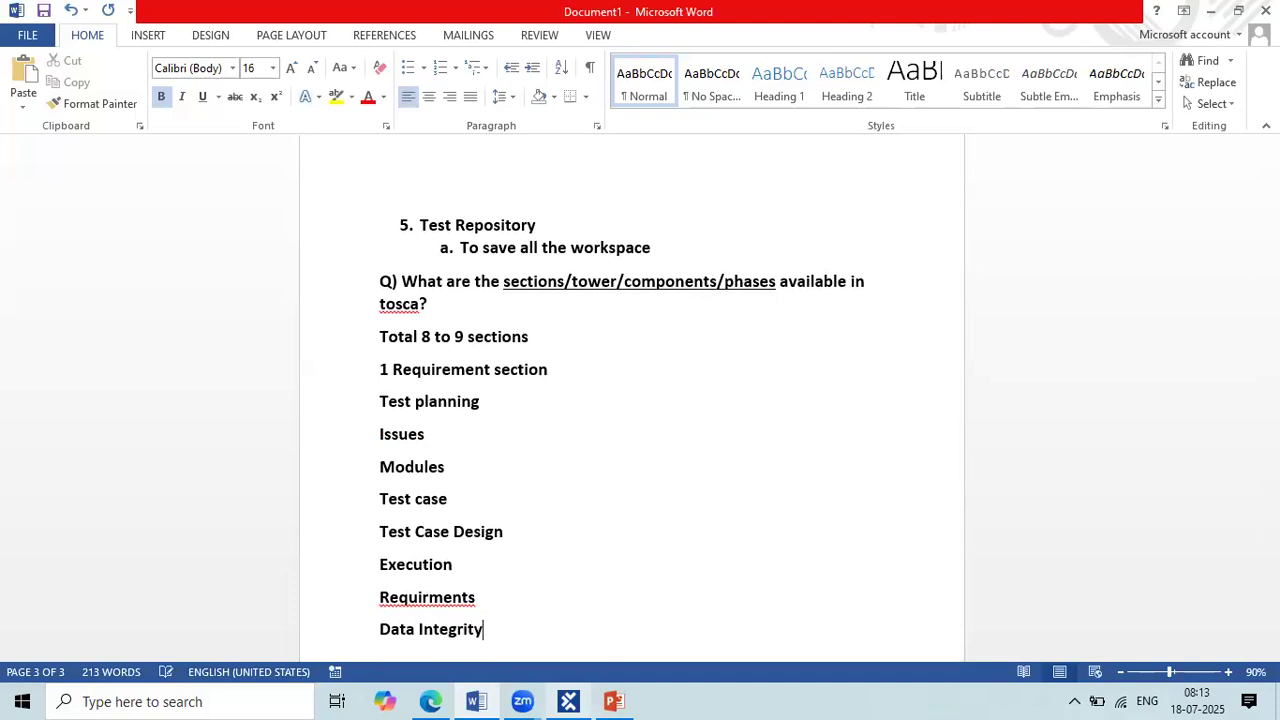
pyautogui.rightClick(416, 593)
pyautogui.click(540, 461)
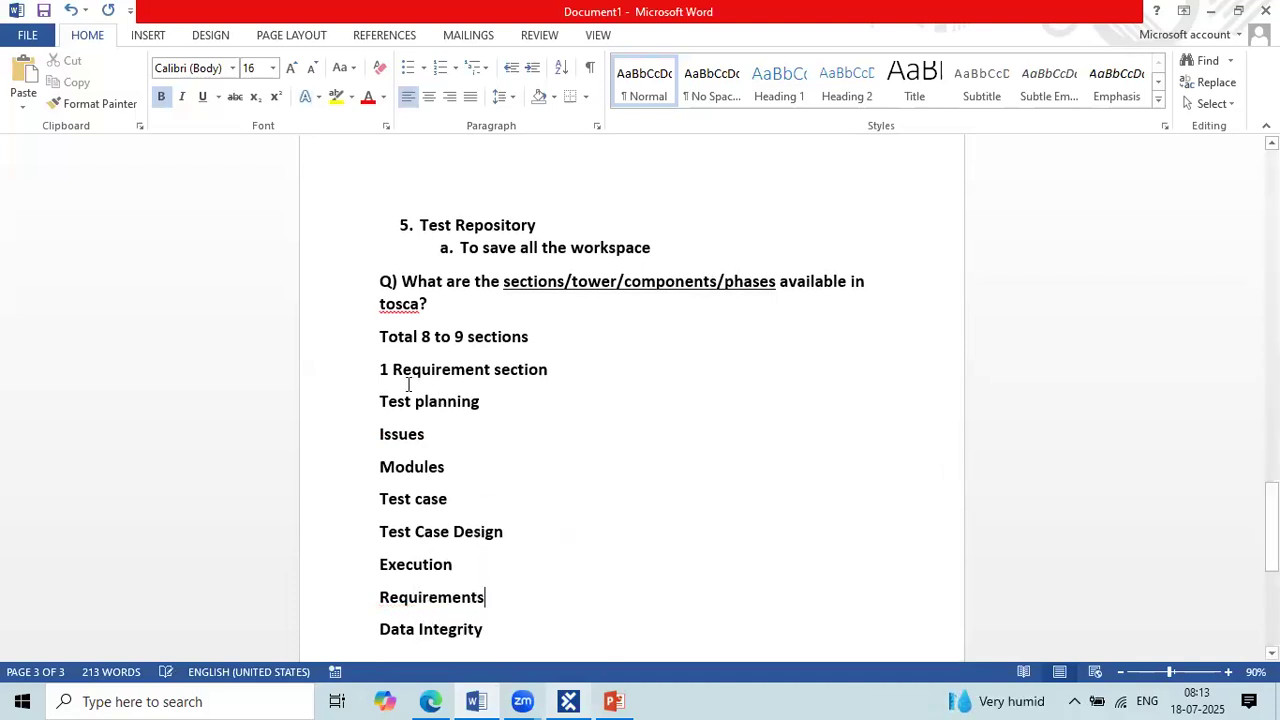
# Step: Remove the number 1 from the start of the "Requirement section" entry
pyautogui.moveTo(389, 368); pyautogui.dragTo(381, 634)
pyautogui.click(493, 615)
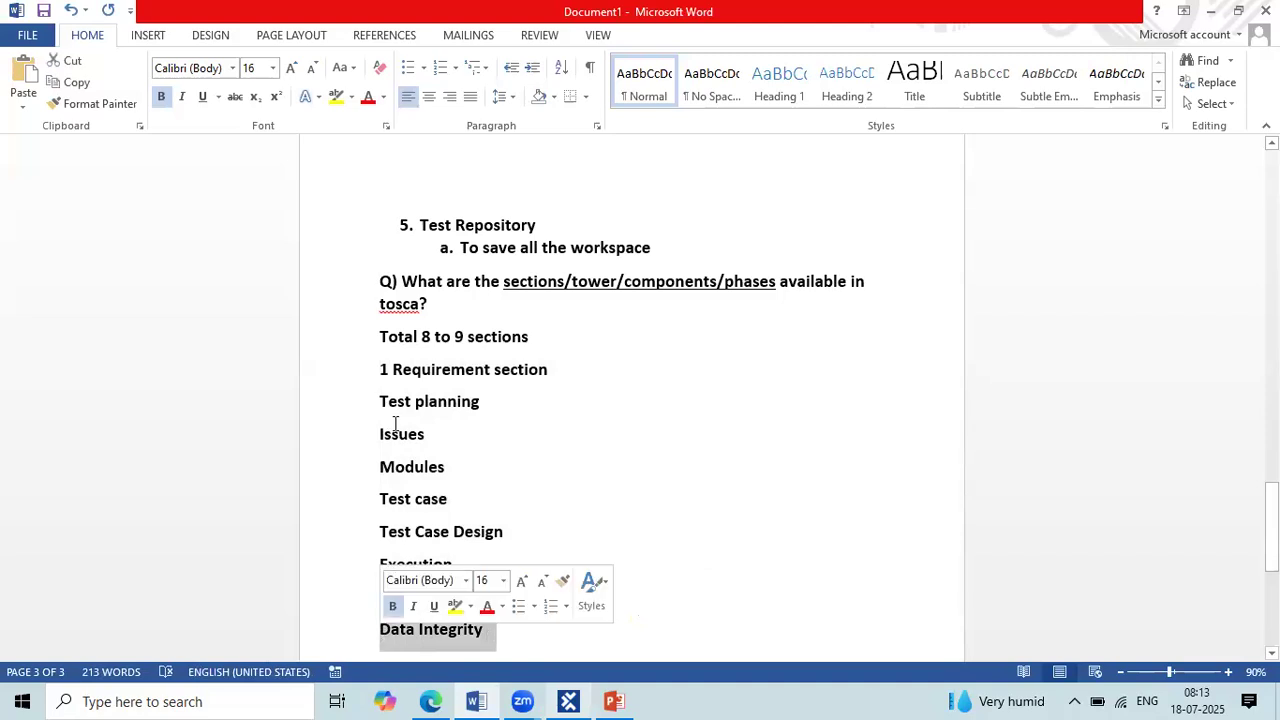
pyautogui.click(389, 367)
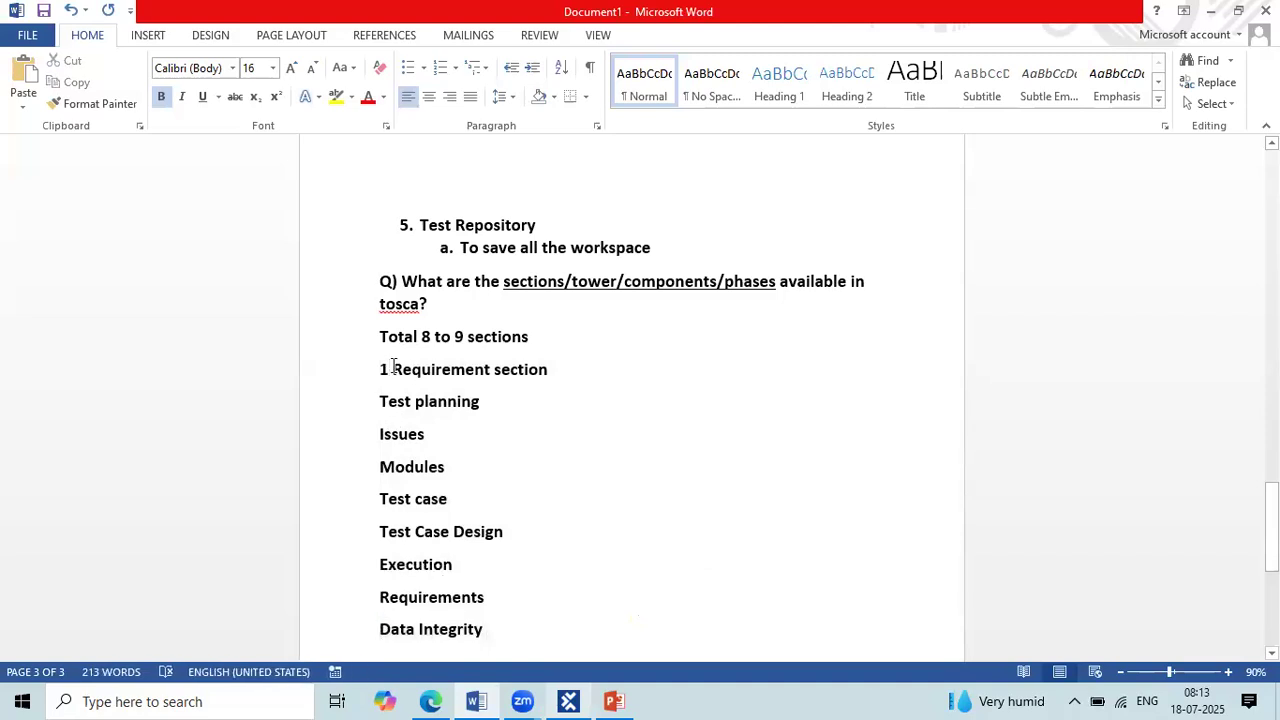
pyautogui.press('BackSpace')
pyautogui.press('BackSpace')
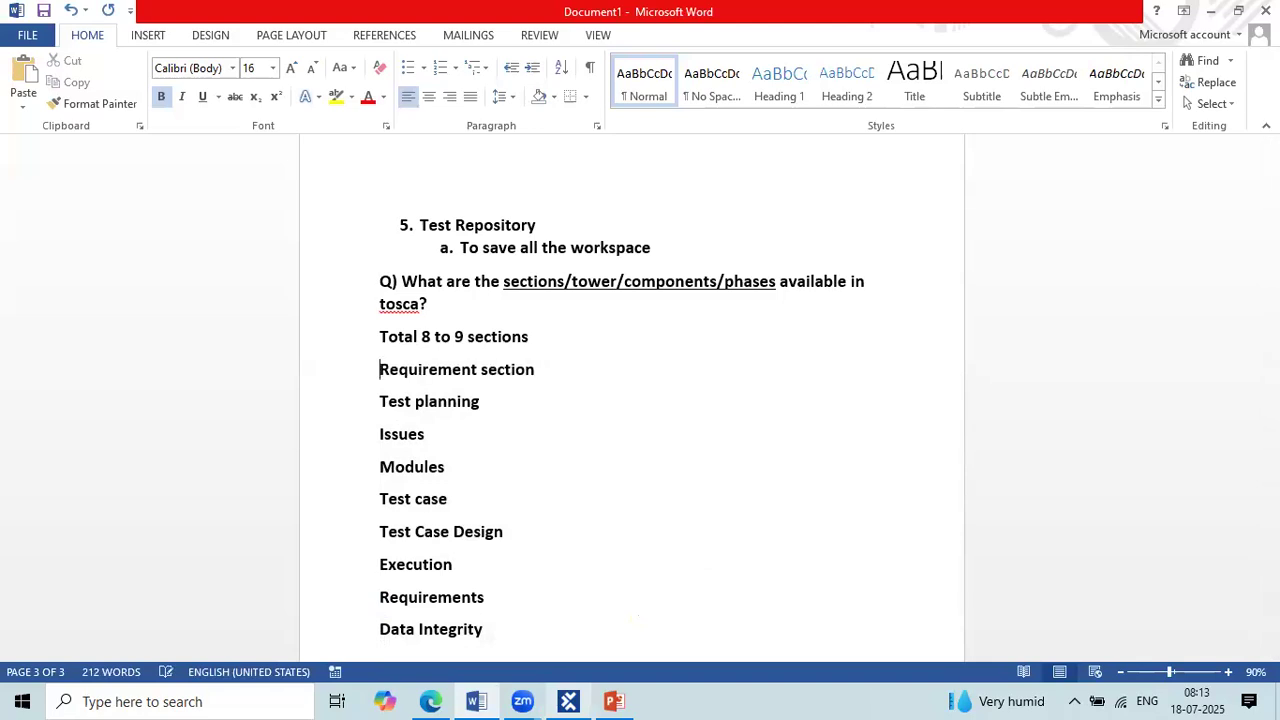
# Step: Switch to Tosca Commander and box Data Integrity Testing, Execution, Issues, Modules and the sections from Reporting to TestPlanning in the project tree
pyautogui.click(568, 701)
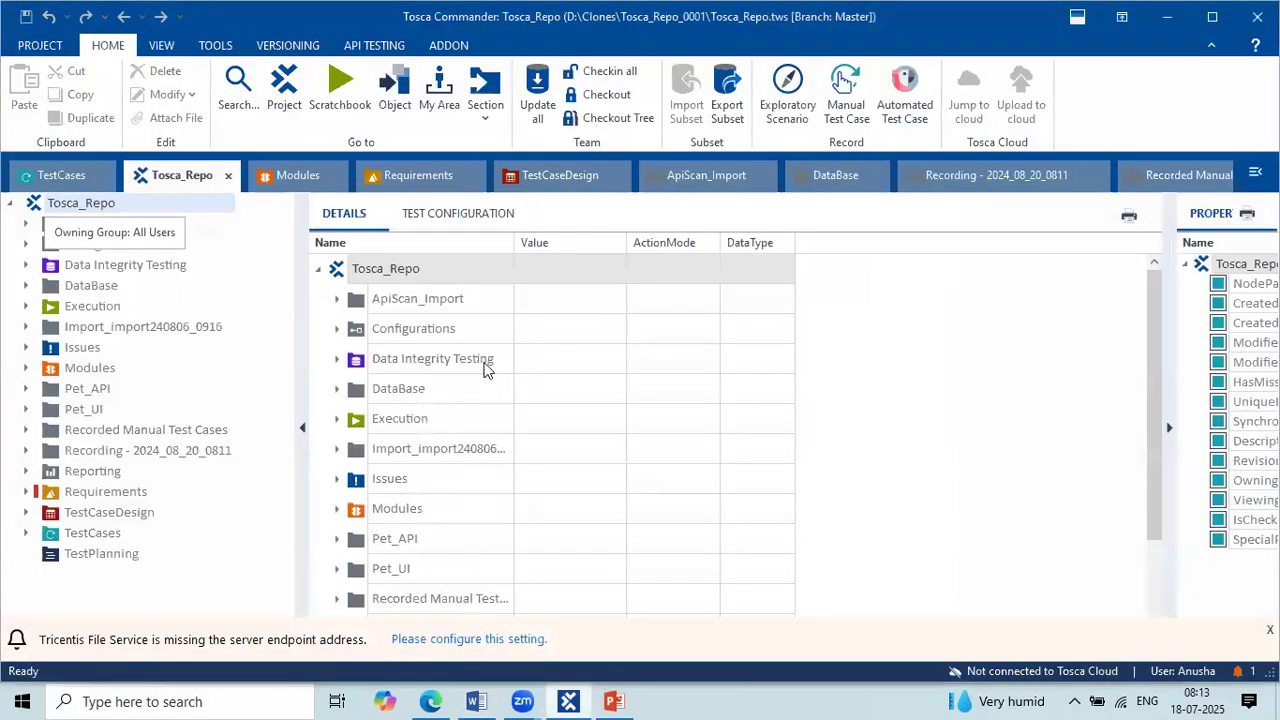
pyautogui.click(992, 283)
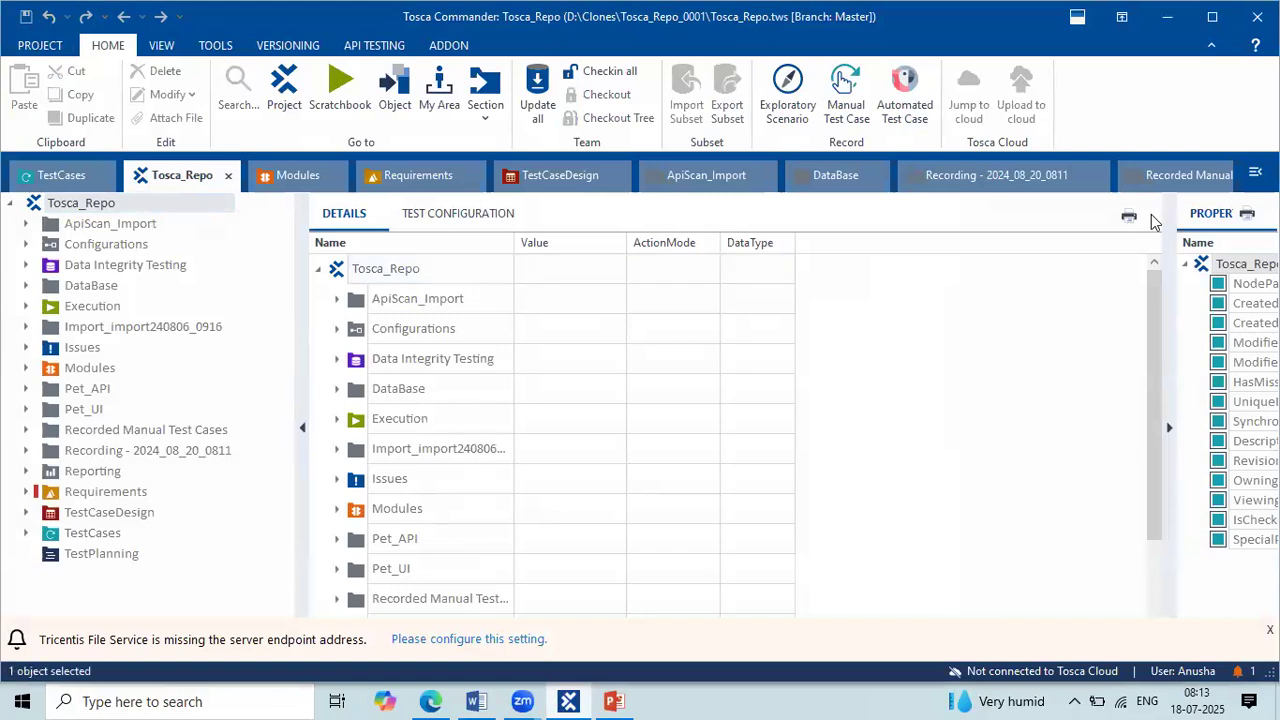
pyautogui.press('super+shift+s')
pyautogui.moveTo(216, 279); pyautogui.dragTo(142, 316)
pyautogui.moveTo(9, 337); pyautogui.dragTo(167, 378)
pyautogui.moveTo(15, 463)
pyautogui.mouseDown()
pyautogui.moveTo(186, 492)
pyautogui.moveTo(181, 568)
pyautogui.mouseUp()
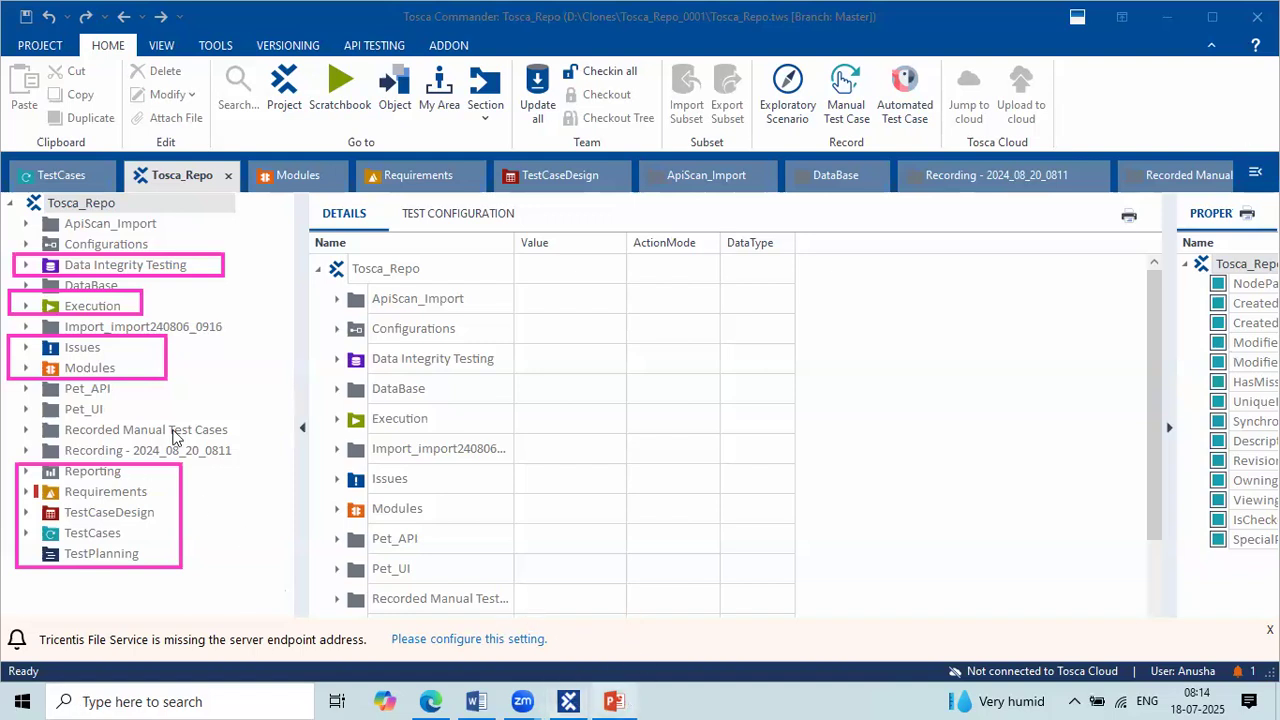
# Step: Show the Requirements section's details, expand RequirementSet and narrow the Description column
pyautogui.click(112, 492)
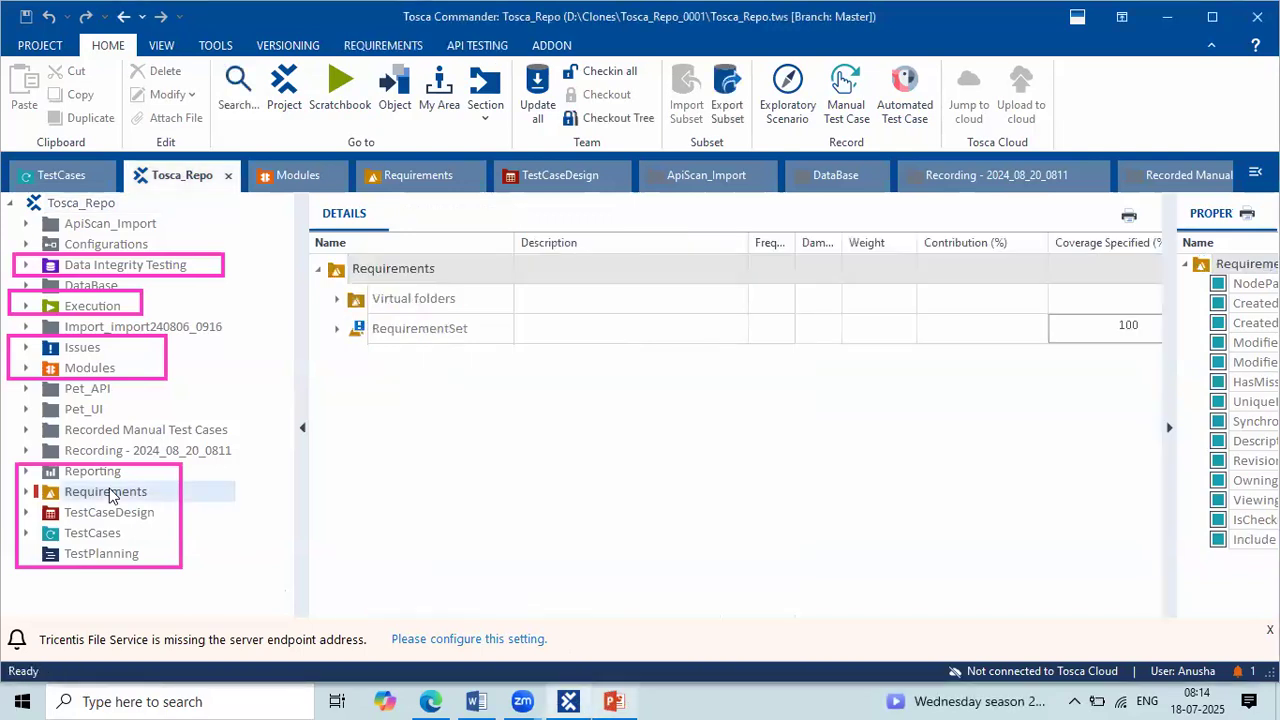
pyautogui.click(338, 329)
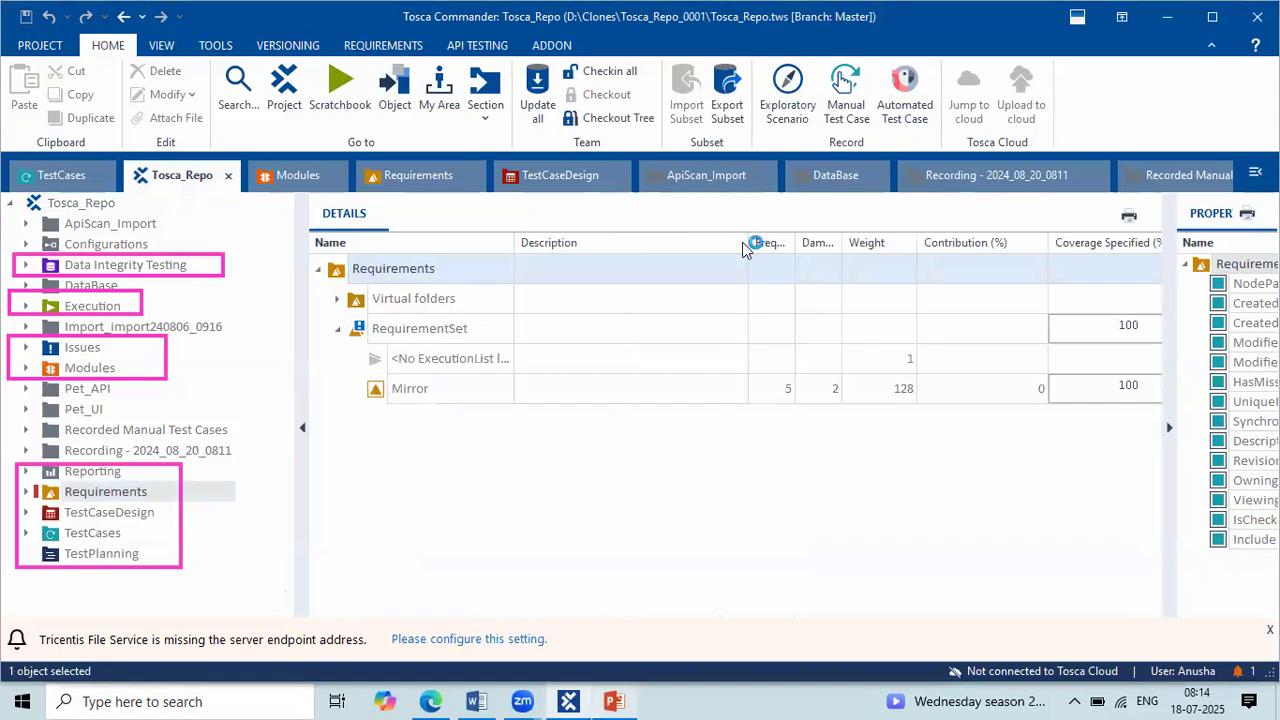
pyautogui.moveTo(747, 239); pyautogui.dragTo(585, 245)
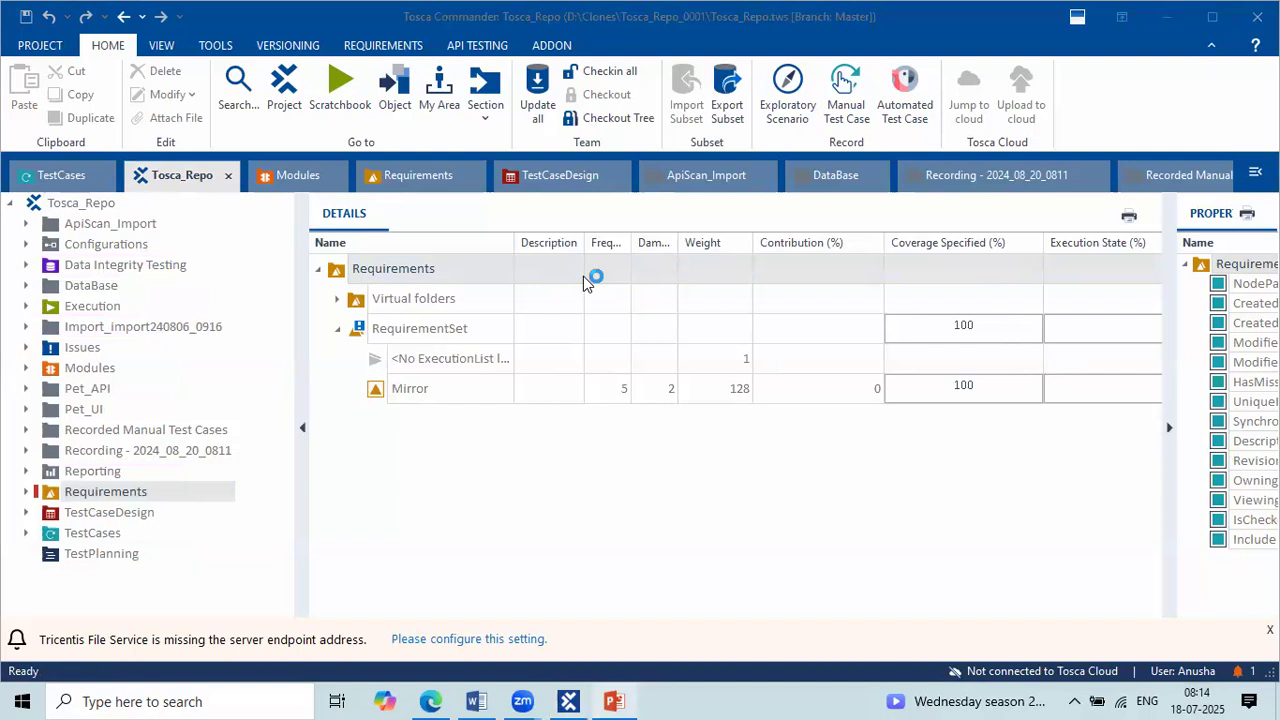
# Step: Point out the Requirements root entry and view the TestPlanning and Issues sections
pyautogui.click(437, 268)
pyautogui.click(389, 268)
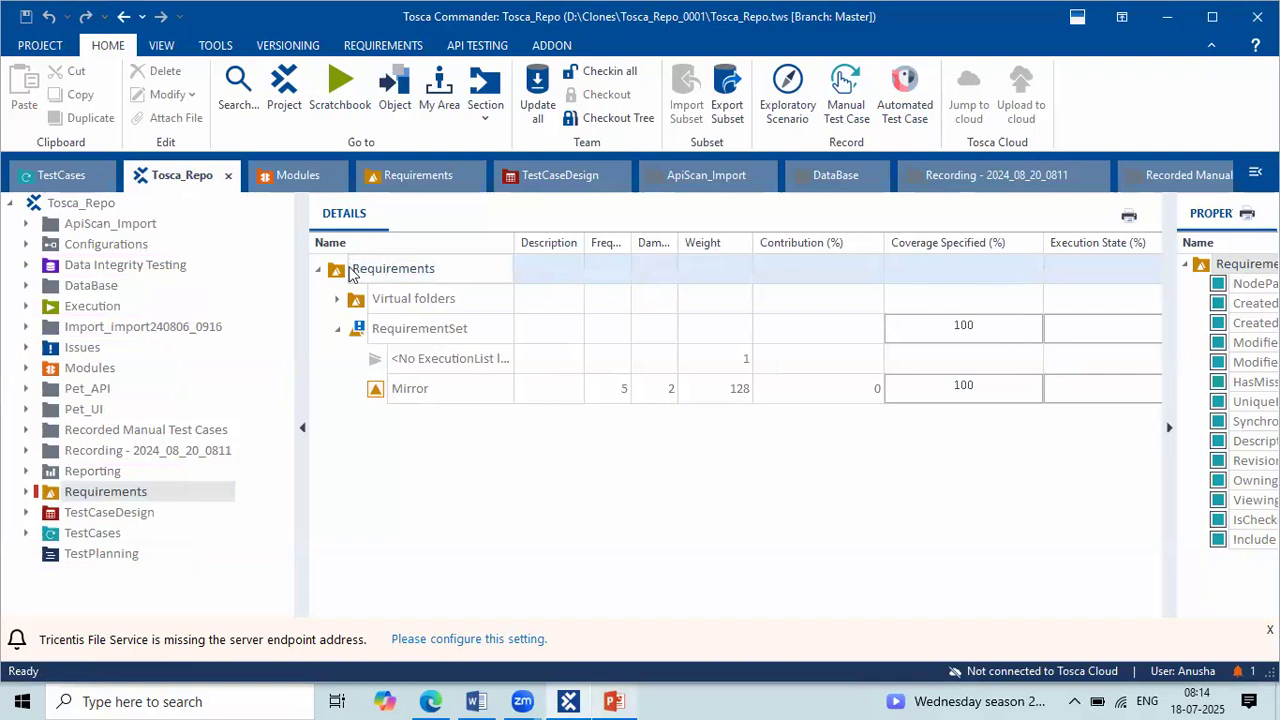
pyautogui.moveTo(357, 268); pyautogui.dragTo(459, 261)
pyautogui.click(440, 323)
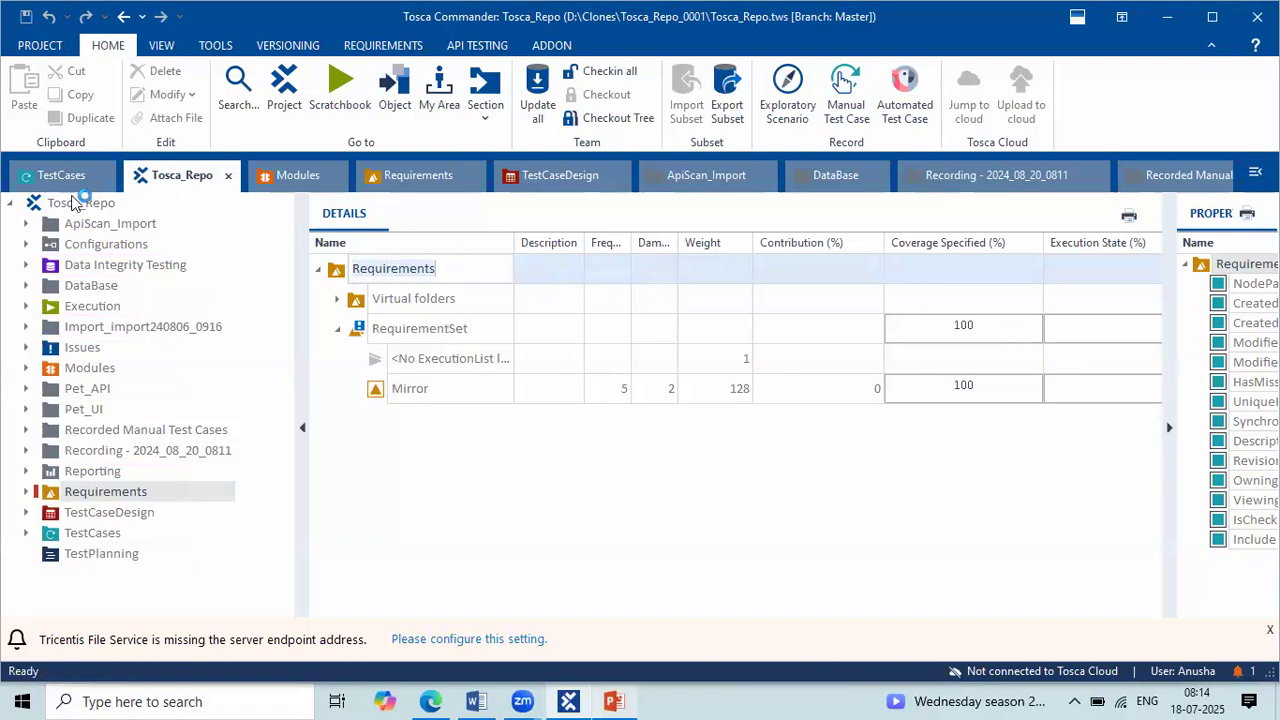
pyautogui.click(110, 554)
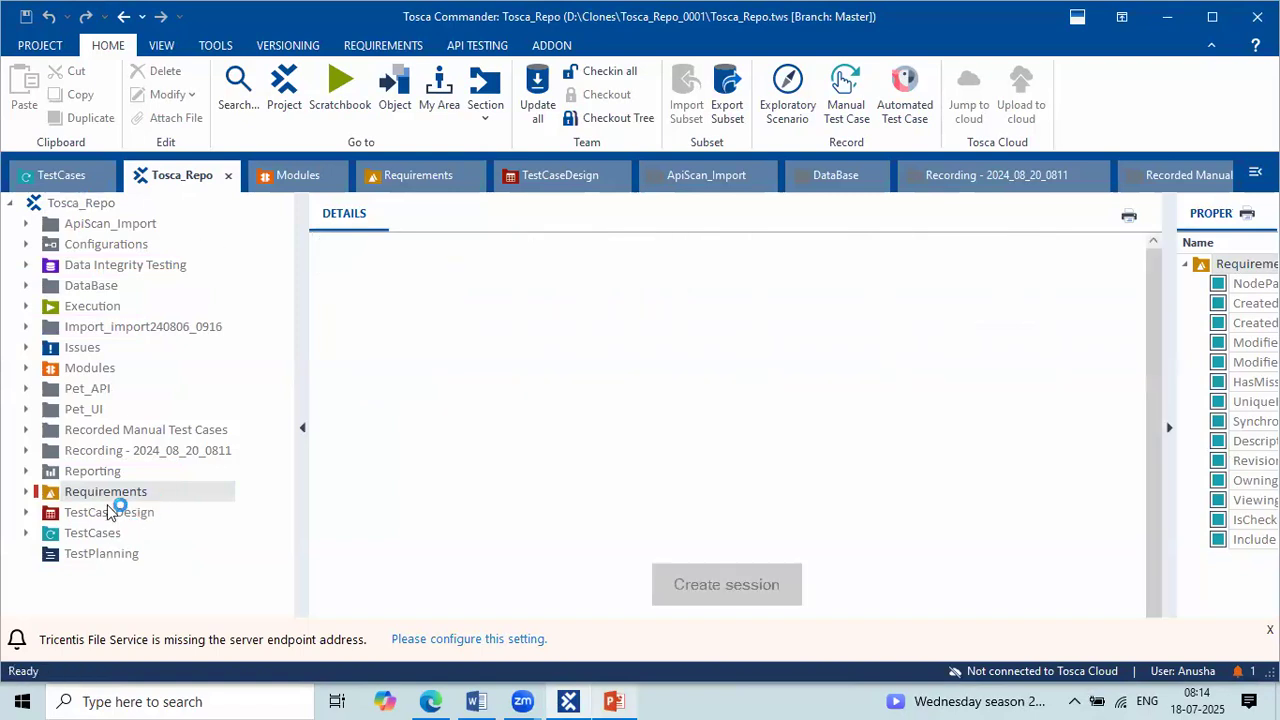
pyautogui.click(72, 349)
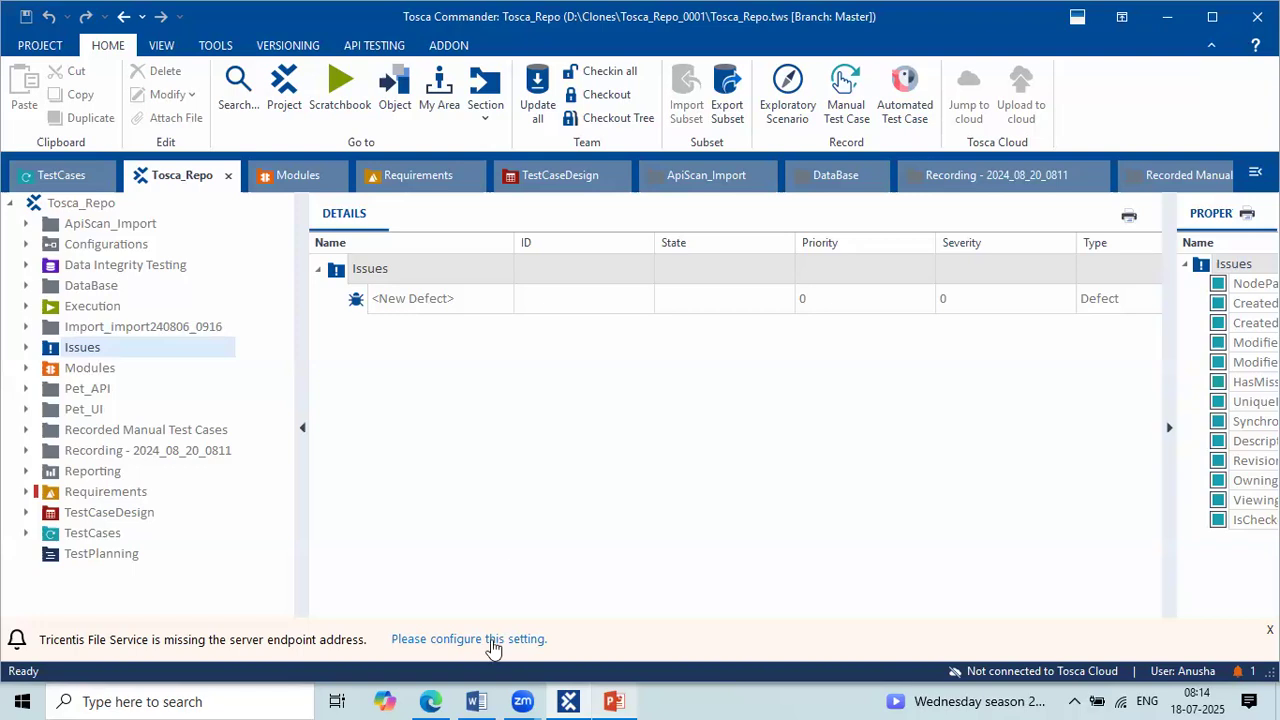
# Step: Switch back to the Word notes and box the entries from "Modules" to "Execution" as an on-screen mark, clearing it when done
pyautogui.hotkey('alt', 'Tab')
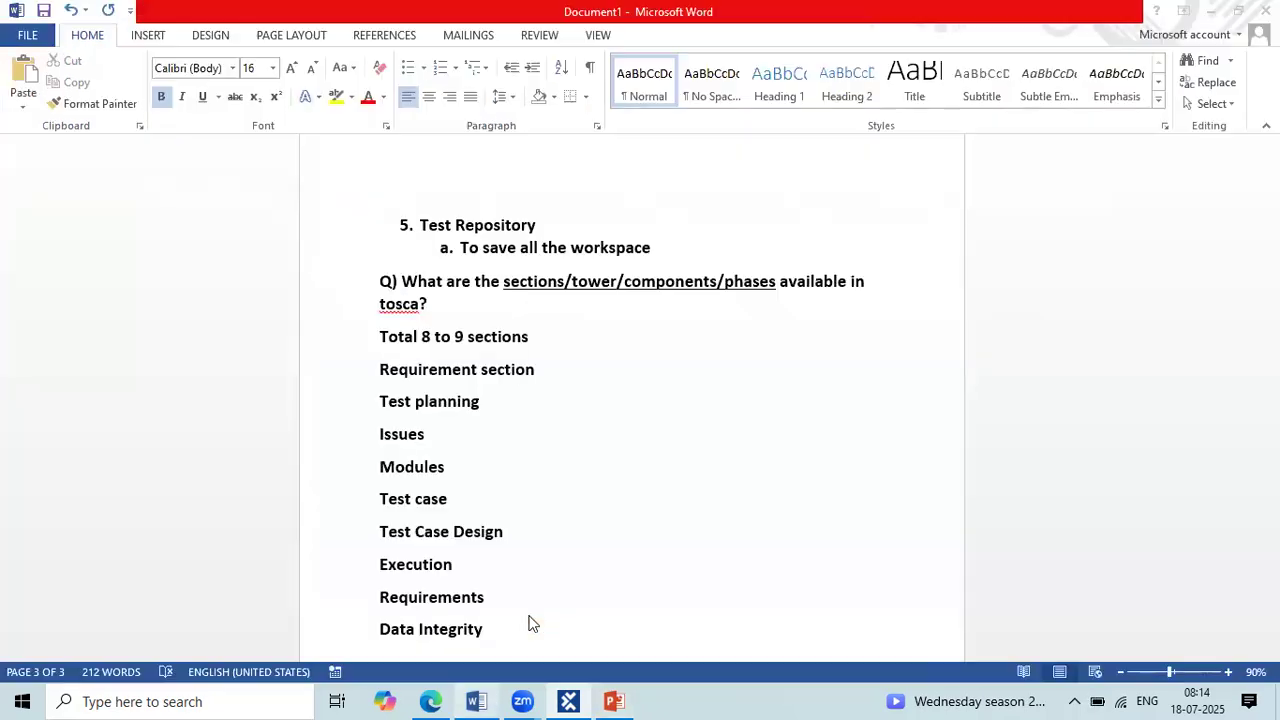
pyautogui.click(358, 420)
pyautogui.moveTo(357, 452)
pyautogui.mouseDown()
pyautogui.moveTo(572, 540)
pyautogui.moveTo(578, 596)
pyautogui.moveTo(581, 580)
pyautogui.mouseUp()
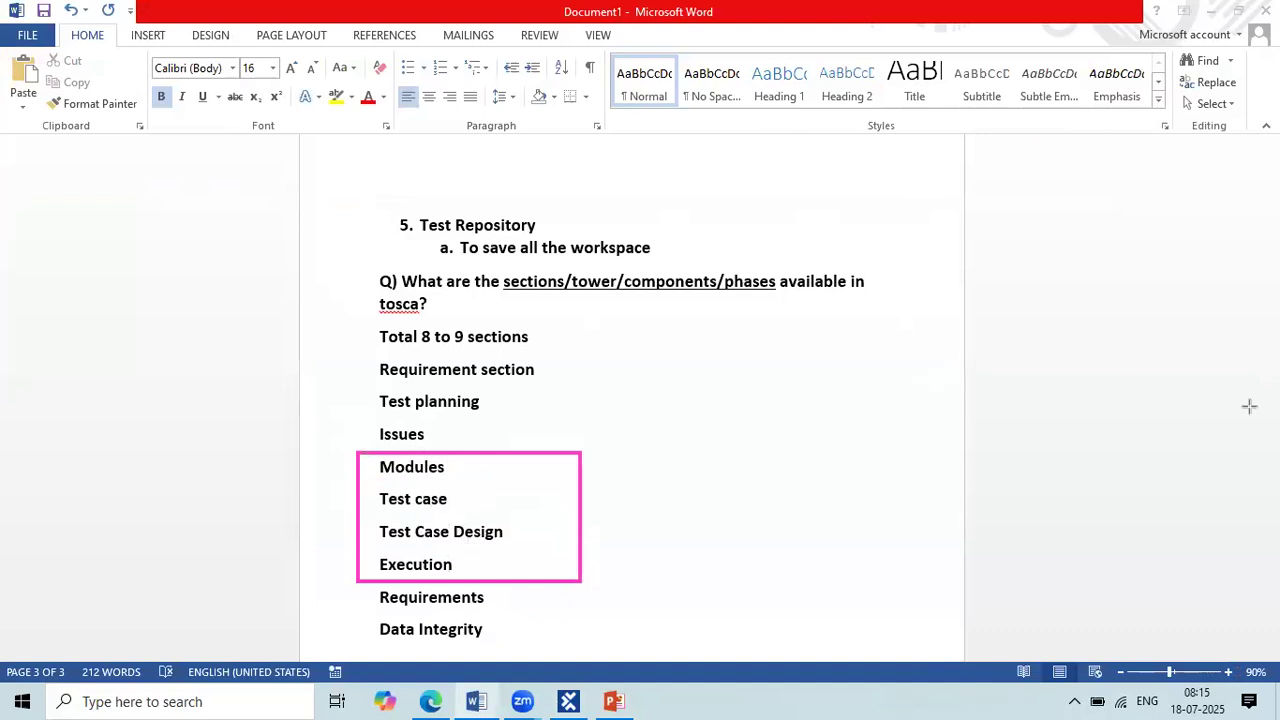
pyautogui.click(1057, 510)
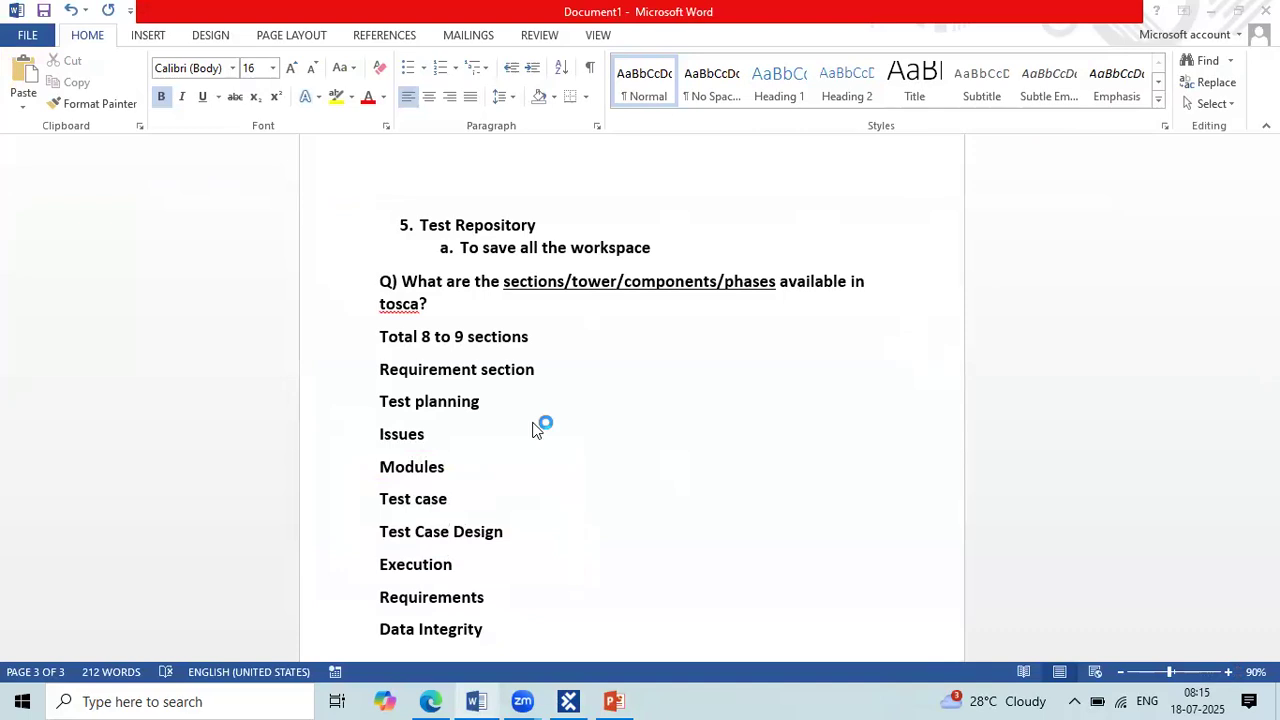
# Step: Add the heading "Workflow:" below "Data Integrity", leaving a blank line above and below it
pyautogui.scroll(-3, 637, 320)
pyautogui.scroll(-1, 543, 349)
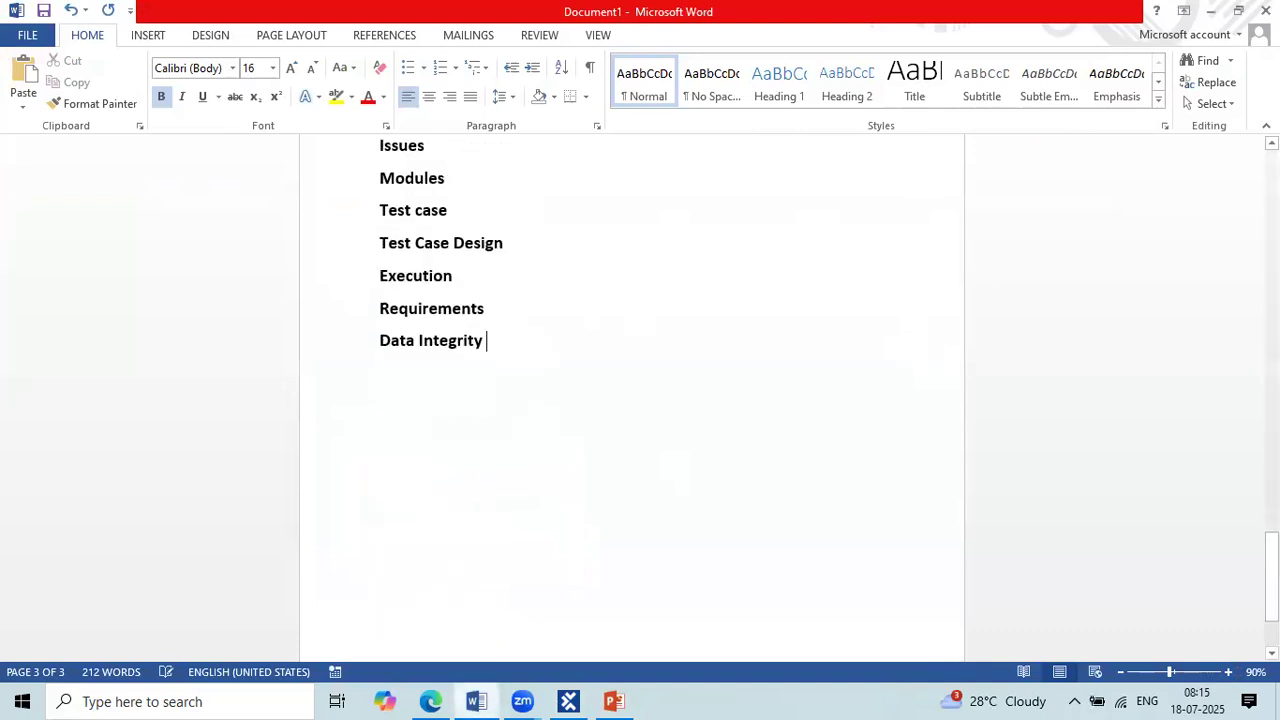
pyautogui.press('Return')
pyautogui.press('Return')
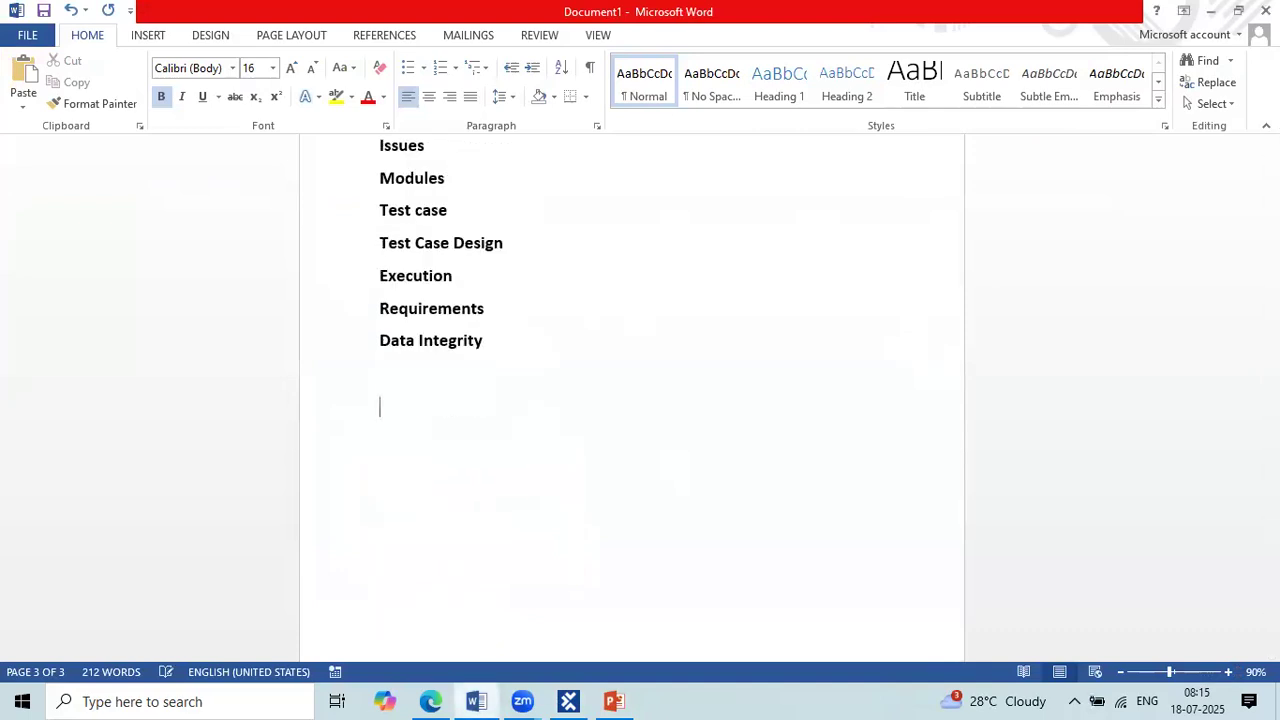
pyautogui.write('Workflow')
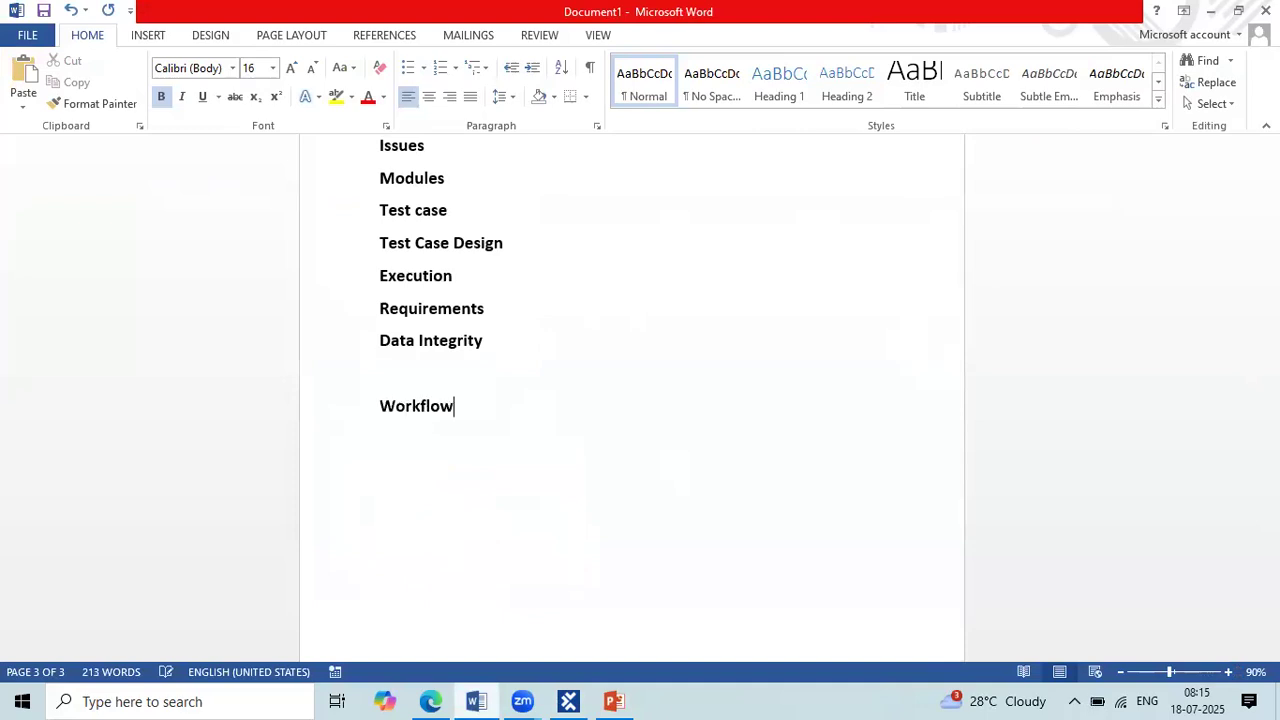
pyautogui.write(':')
pyautogui.press('Return')
pyautogui.press('Return')
# Step: Add the workflow entries "Module" and "Test case" beneath the heading, separated by a blank line
pyautogui.write('Module')
pyautogui.press('Return')
pyautogui.press('Return')
pyautogui.write('Test case')
pyautogui.press('Return')
pyautogui.press('Return')
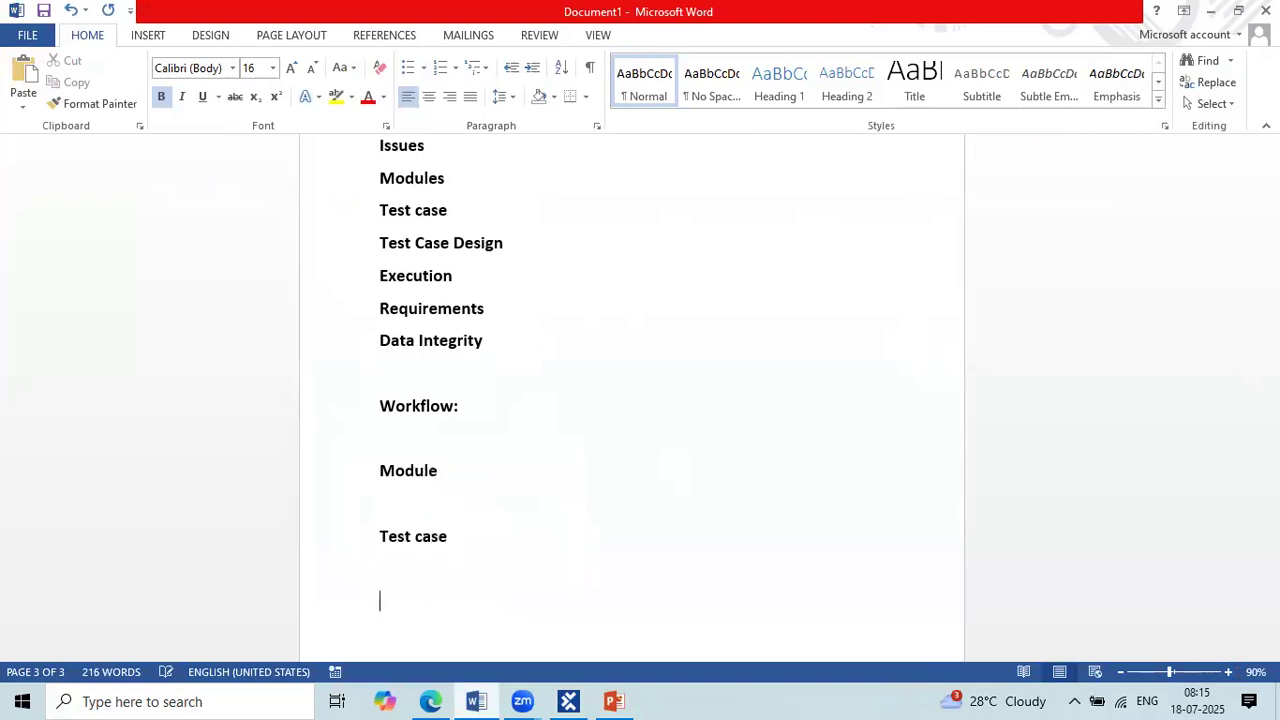
# Step: Add the workflow entry "Execution" below "Test case" and remove the extra blank line between them
pyautogui.press('Return')
pyautogui.write('Exe')
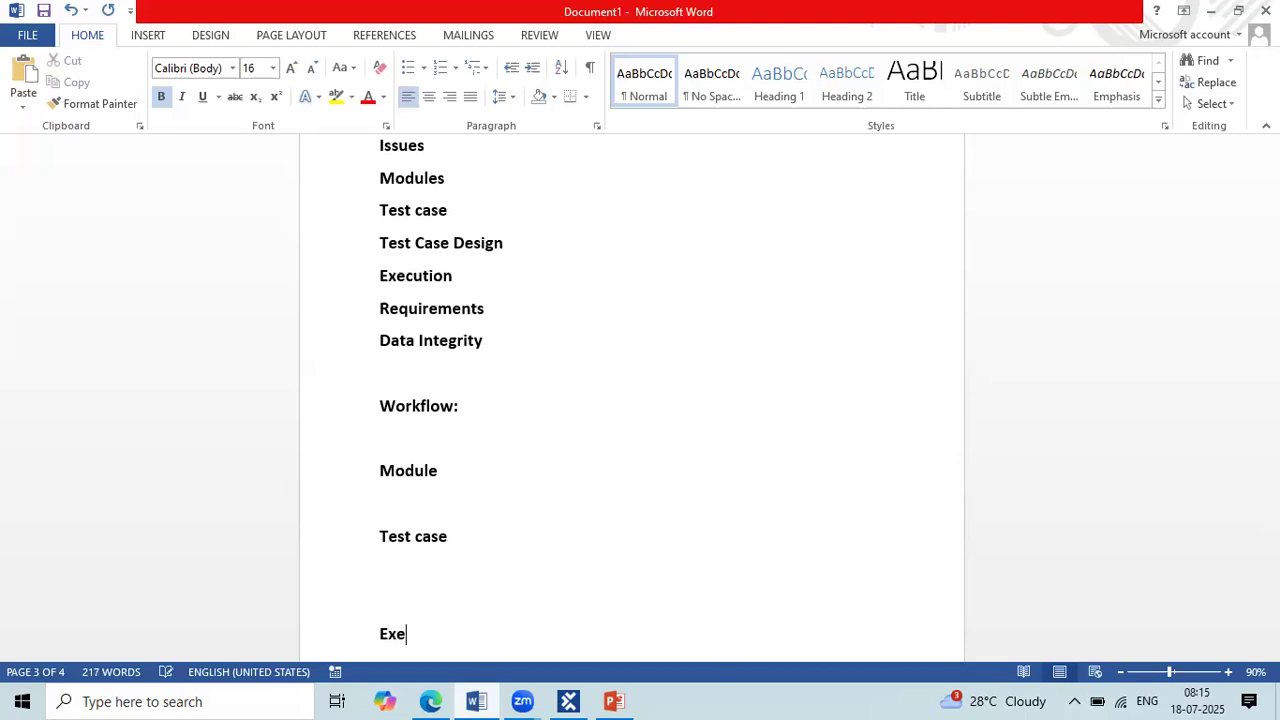
pyautogui.write('cution')
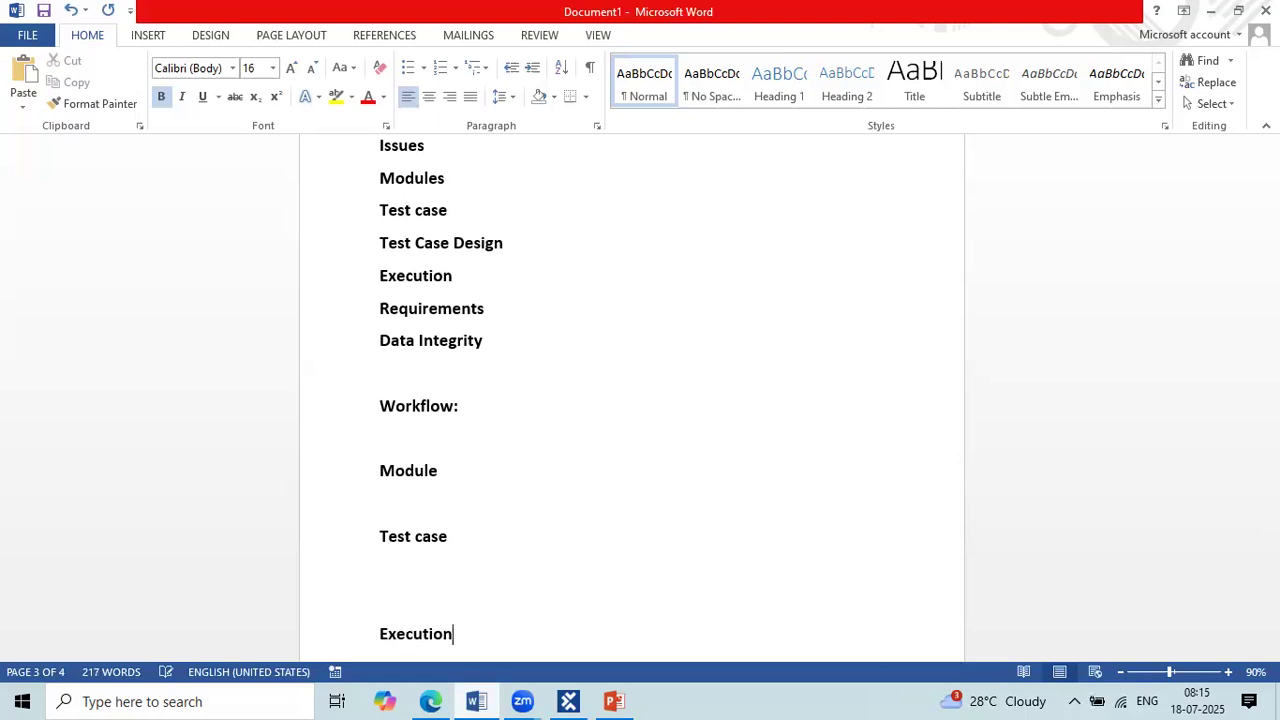
pyautogui.click(391, 603)
pyautogui.press('BackSpace')
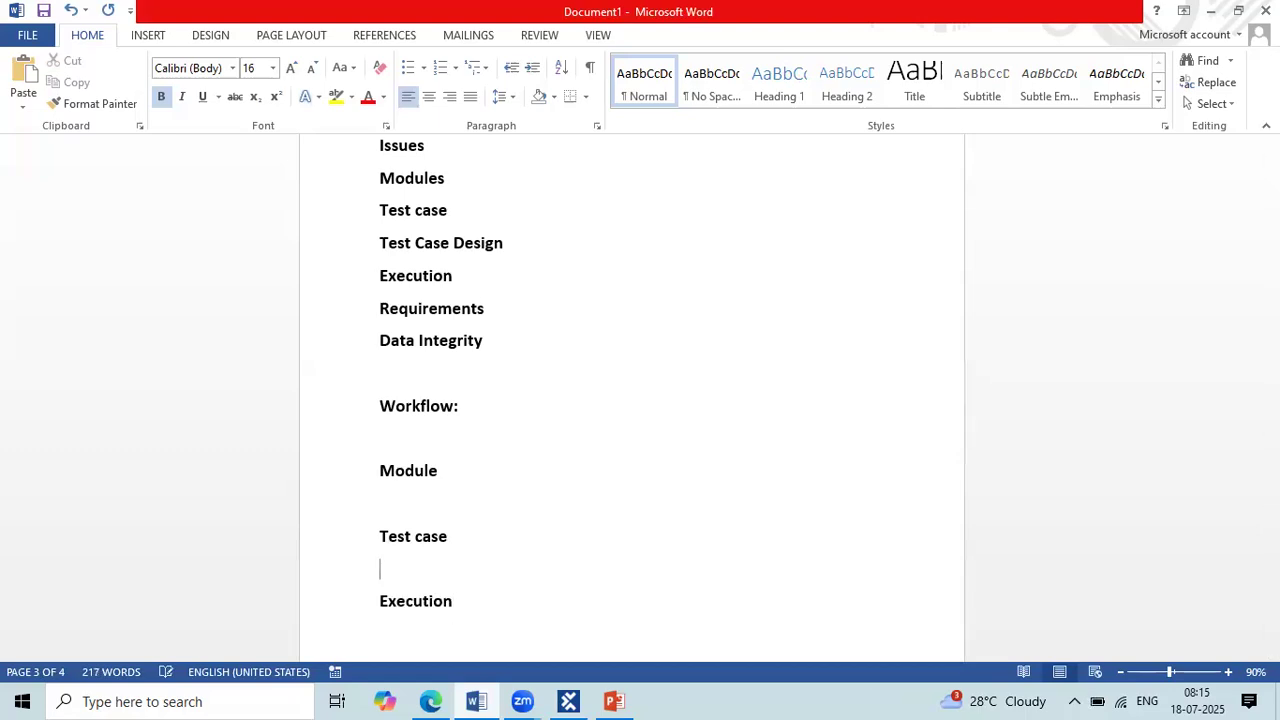
# Step: Underline the "Workflow:" heading and return to the end of the "Execution" entry
pyautogui.click(466, 416)
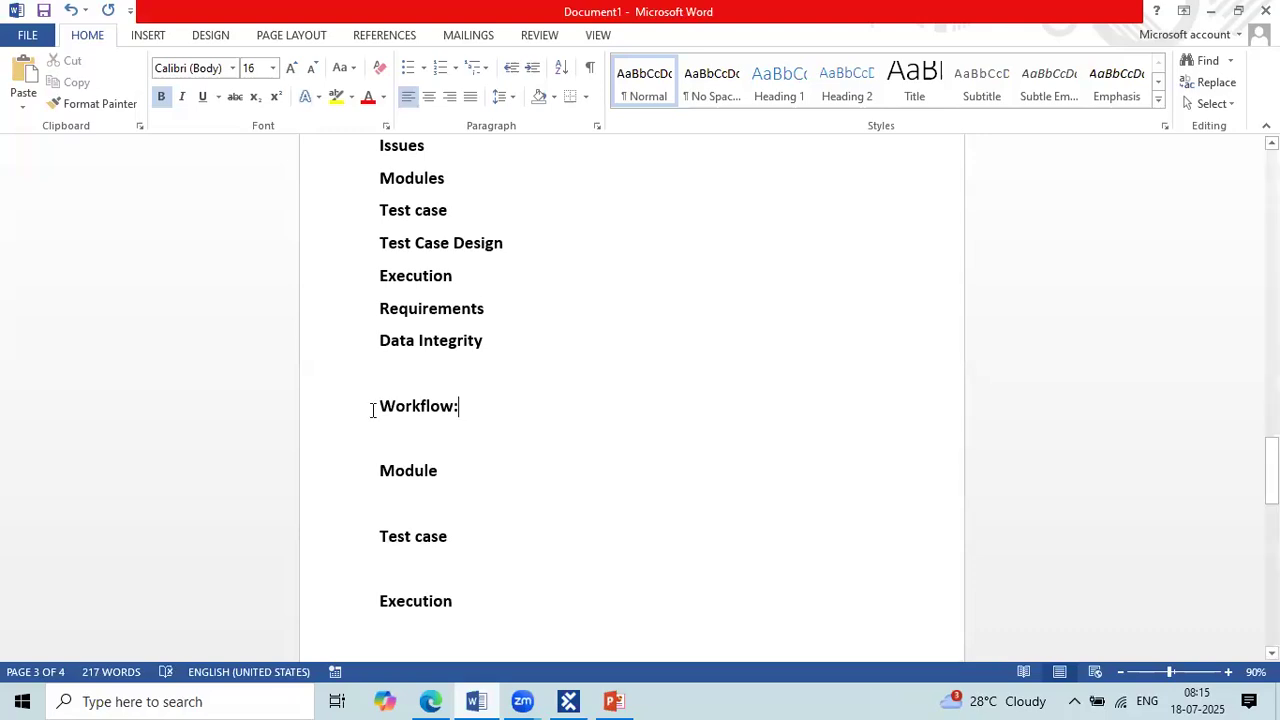
pyautogui.hotkey('shift', 'Home')
pyautogui.click(203, 97)
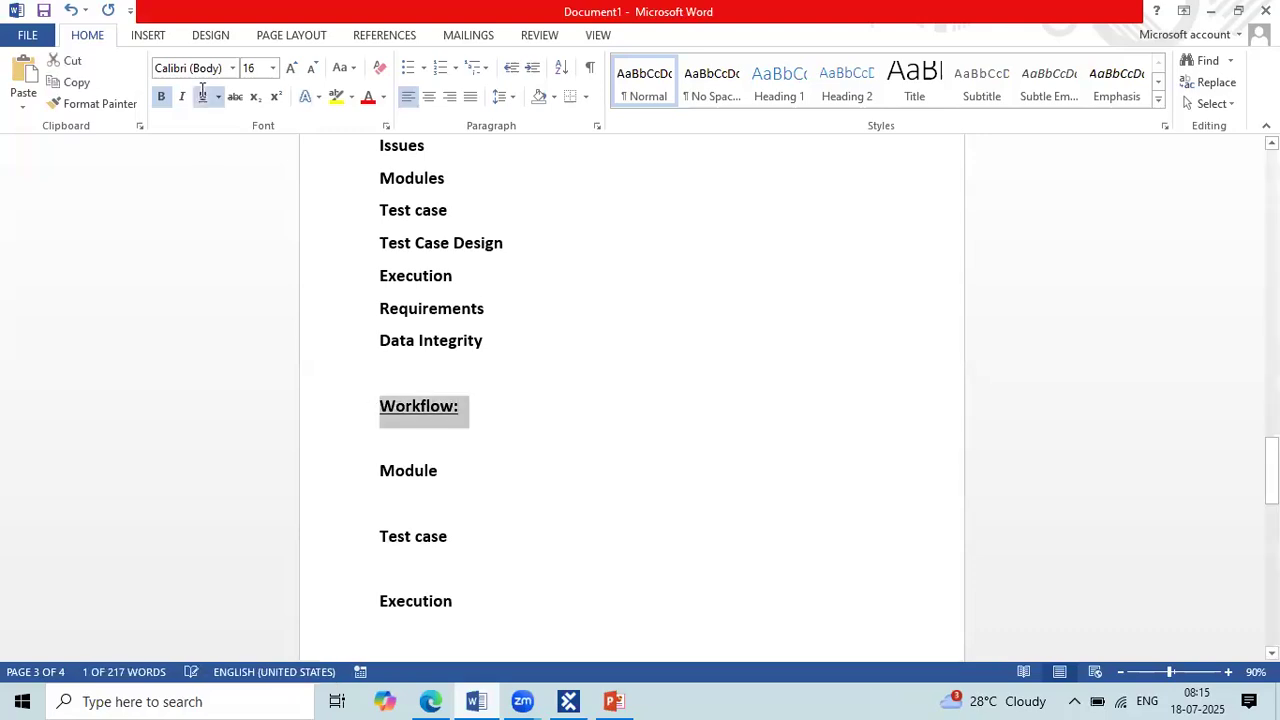
pyautogui.hotkey('ctrl', 'End')
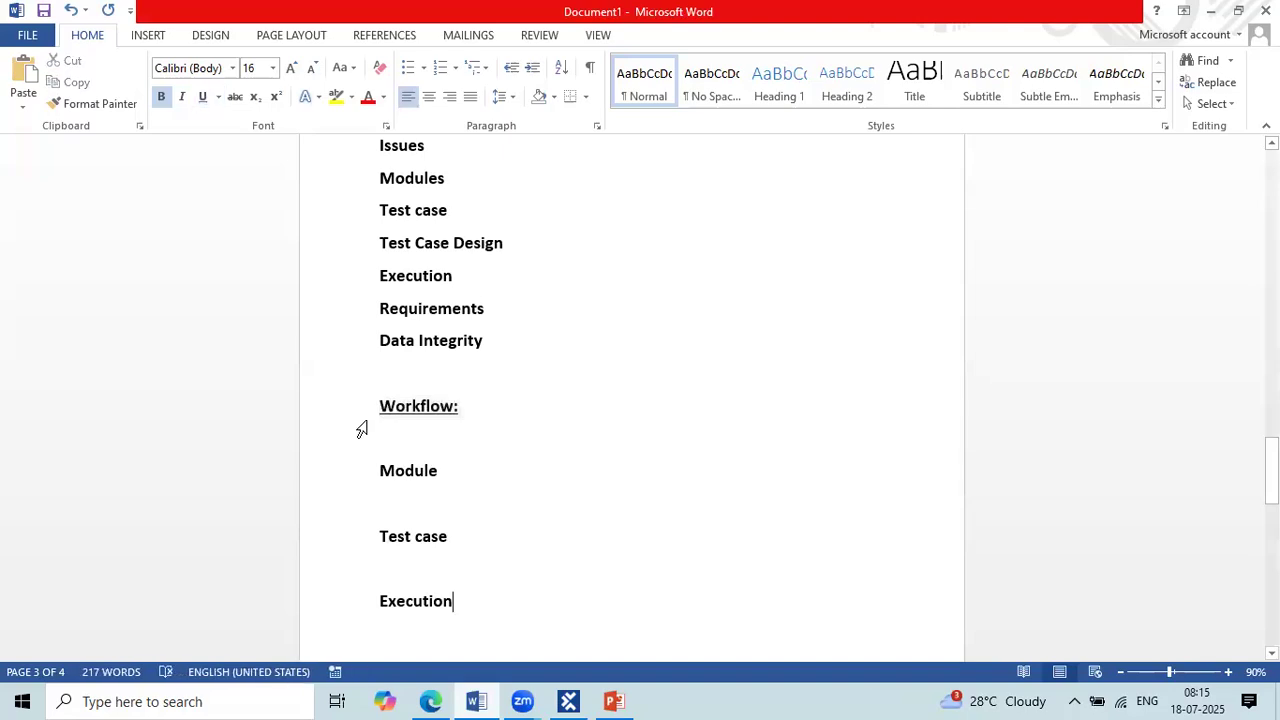
# Step: Remove and reinsert the blank line between the "Workflow:" heading and "Module"
pyautogui.scroll(-3, 362, 430)
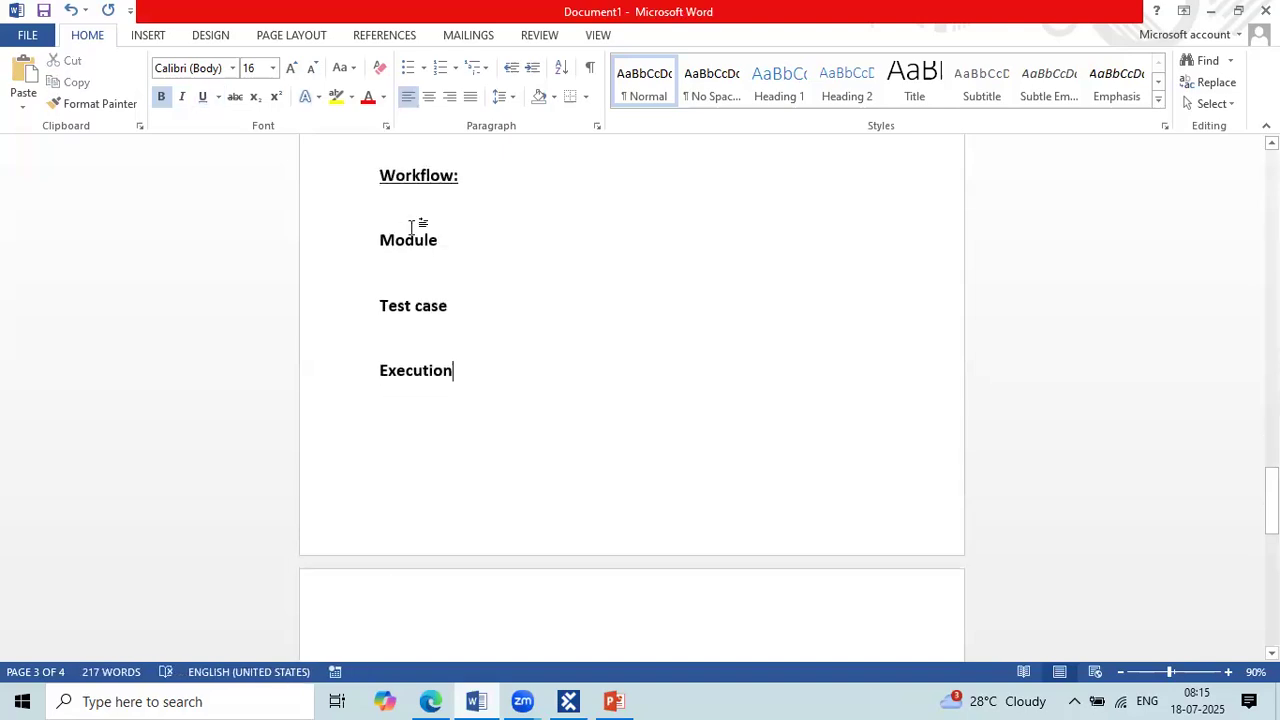
pyautogui.click(358, 232)
pyautogui.rightClick(385, 228)
pyautogui.press('BackSpace')
pyautogui.press('Return')
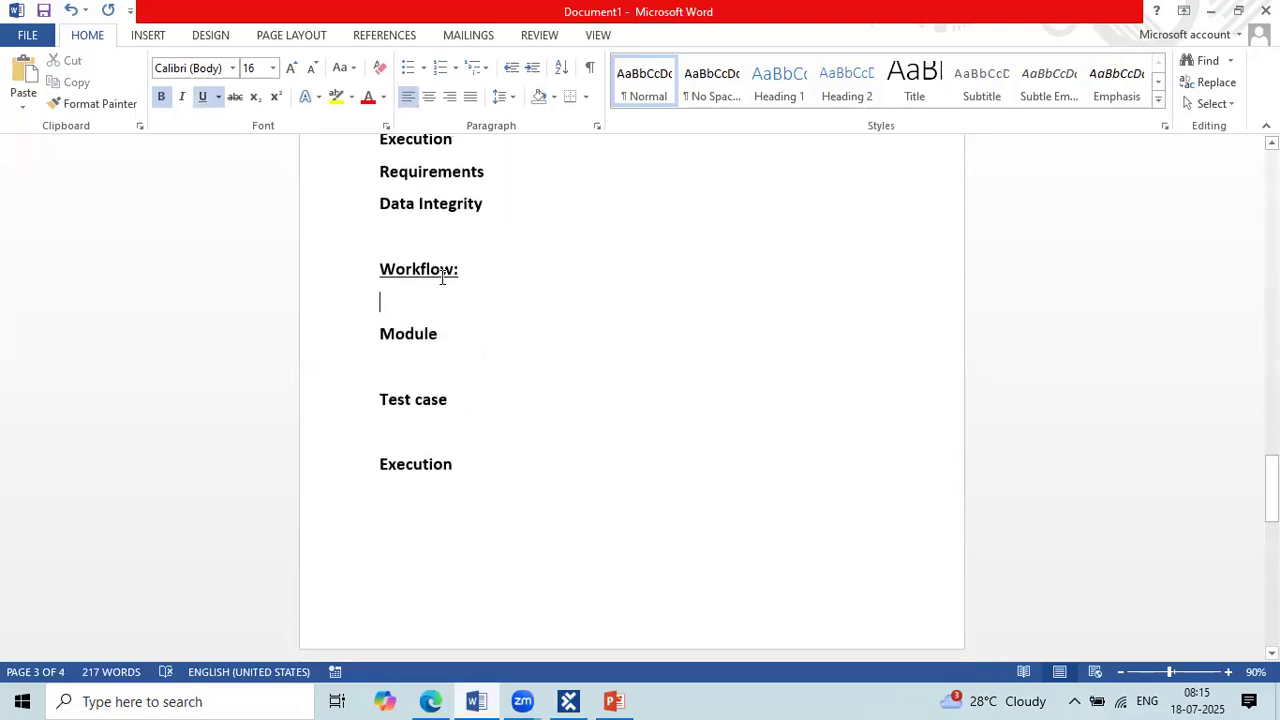
# Step: Insert tab spacing after the "Test case" workflow entry to make room beside it
pyautogui.scroll(-1, 442, 277)
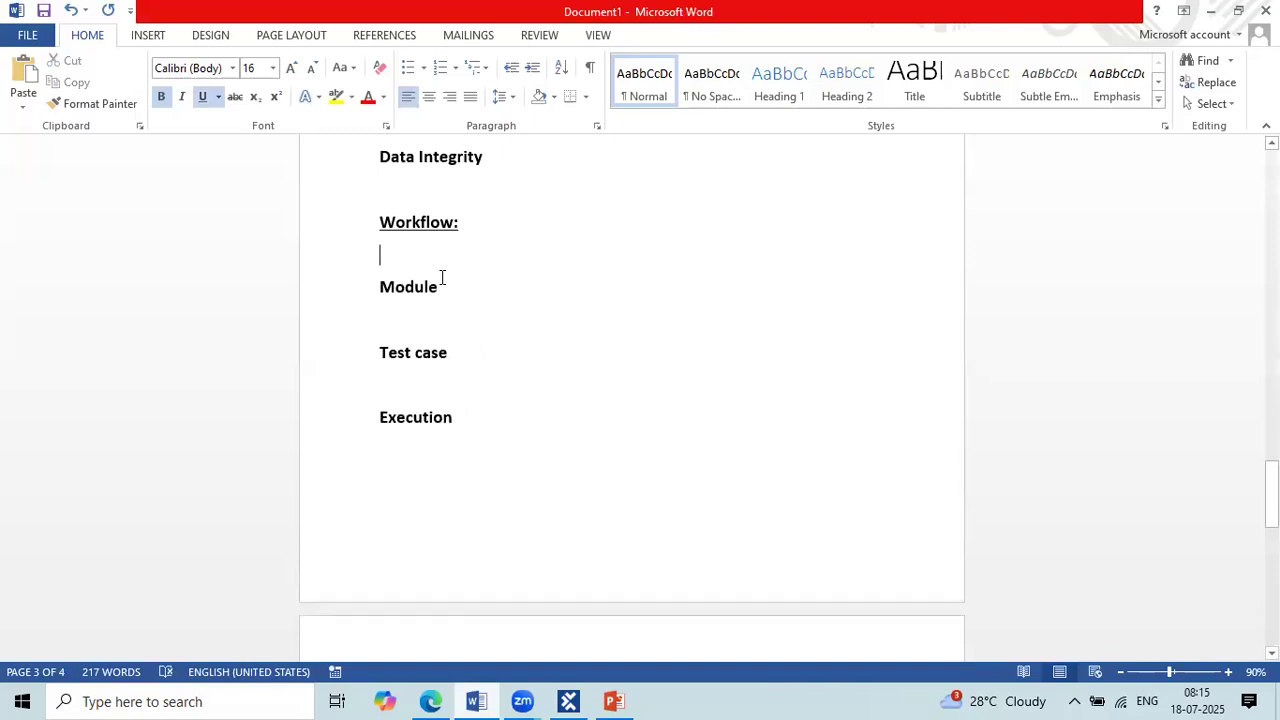
pyautogui.click(494, 357)
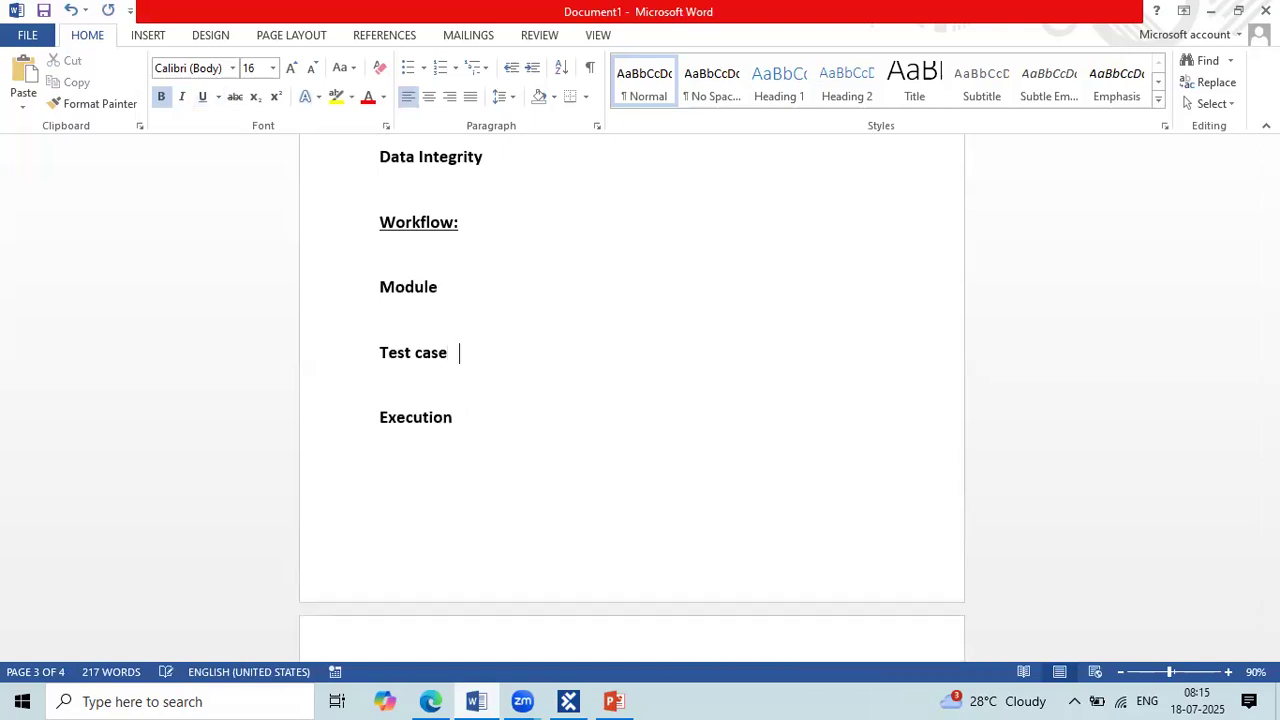
pyautogui.press('Tab')
pyautogui.press('Tab')
pyautogui.press('Tab')
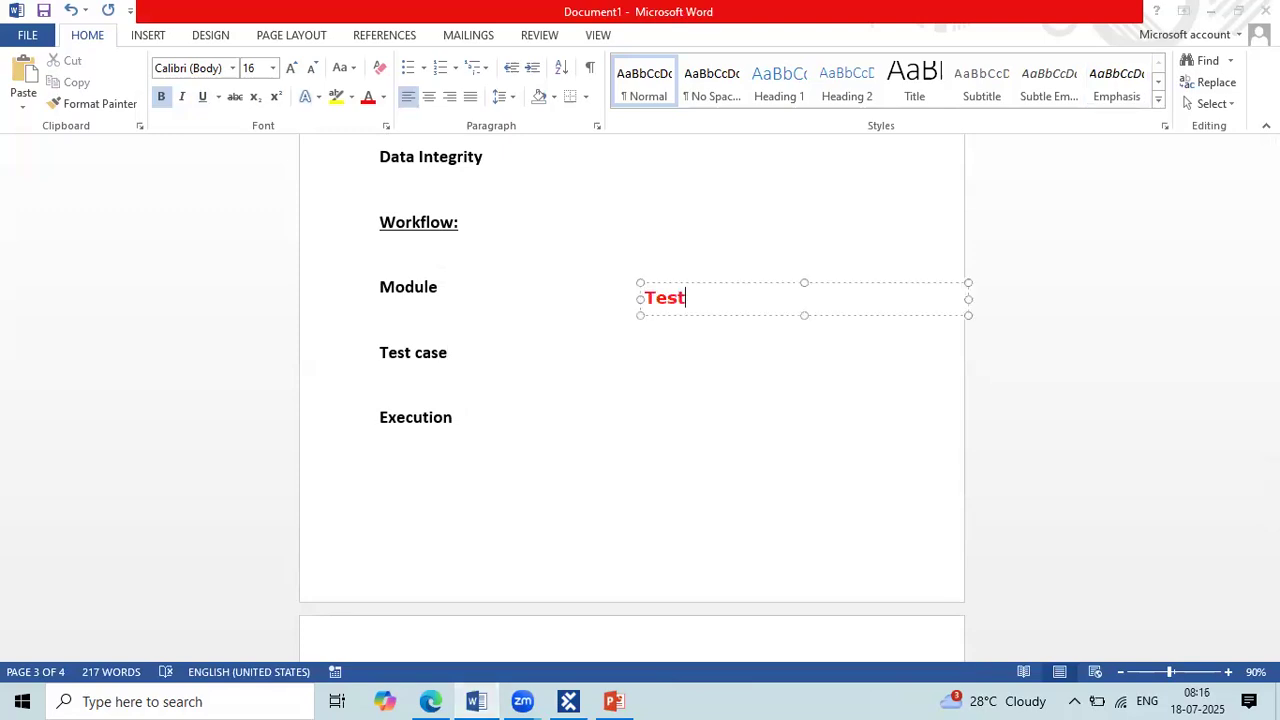
# Step: Write "Test case design" as the first line of a red on-screen annotation beside the workflow
pyautogui.write('case design')
pyautogui.press('Return')
# Step: Add the line "Test Data Service (Cloud)" beneath "Test case design" in the red annotation
pyautogui.write('Test ')
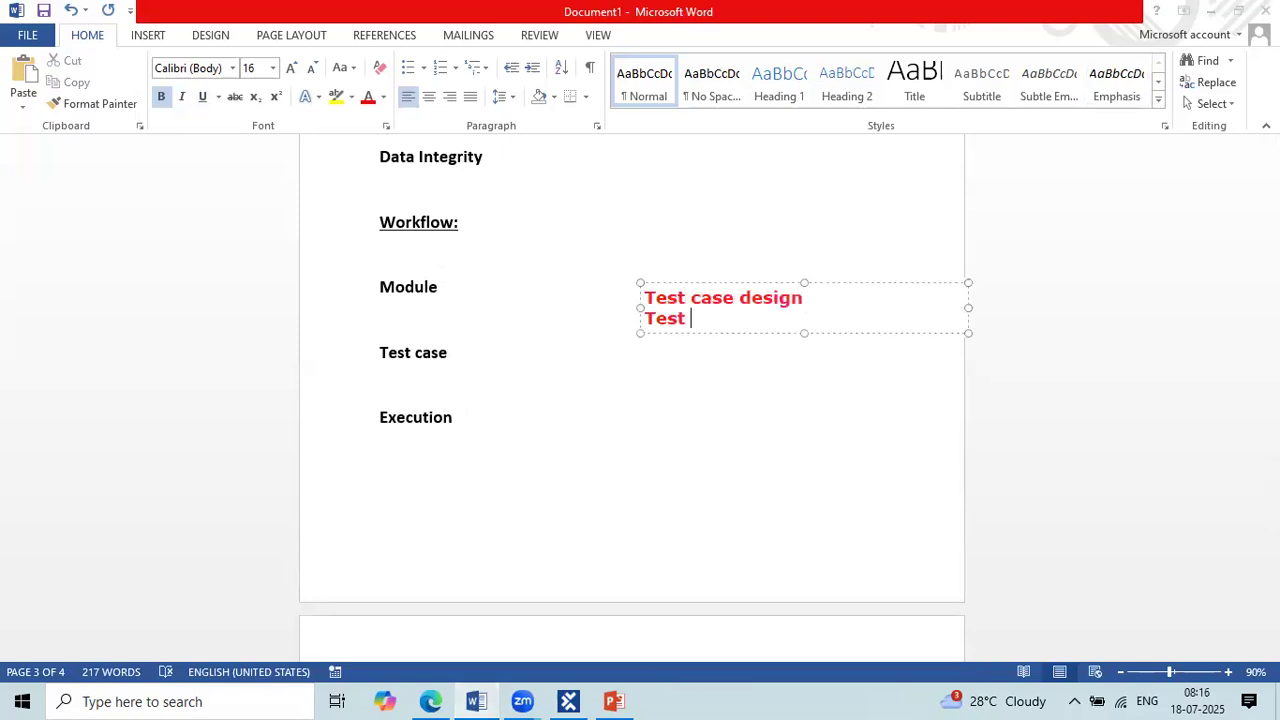
pyautogui.write('Data Se')
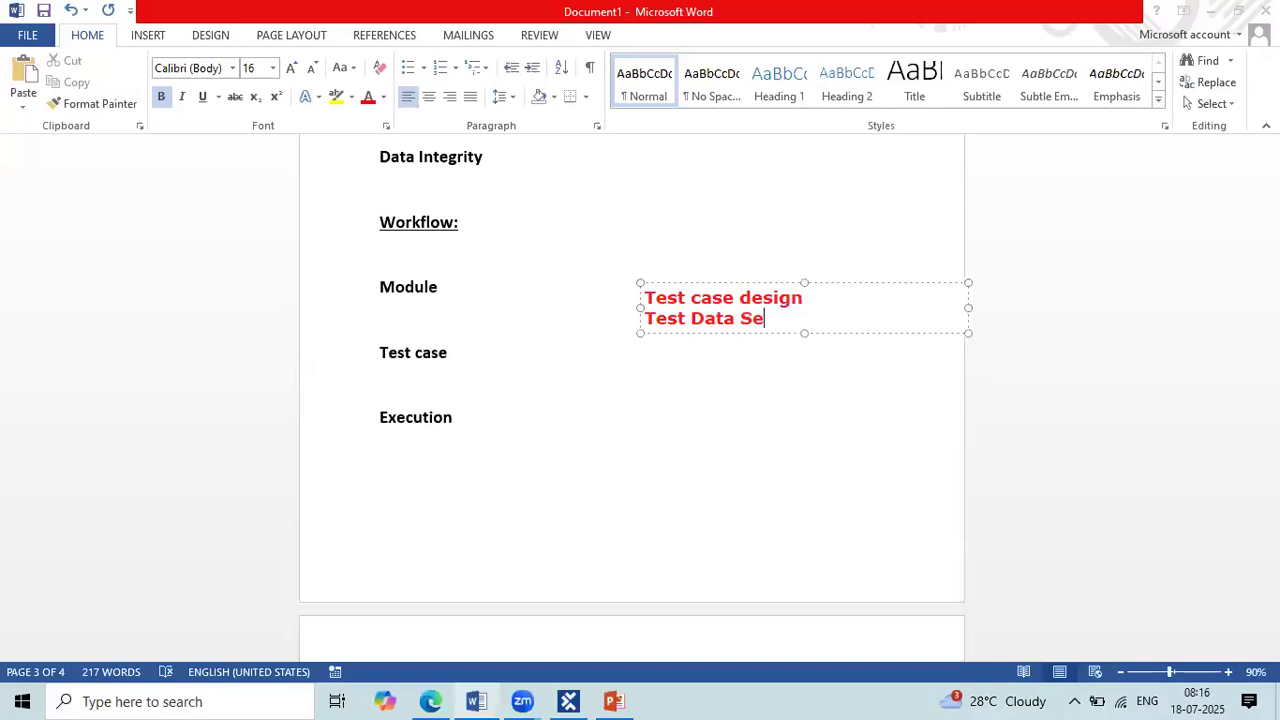
pyautogui.write('rvice 9CLoud)')
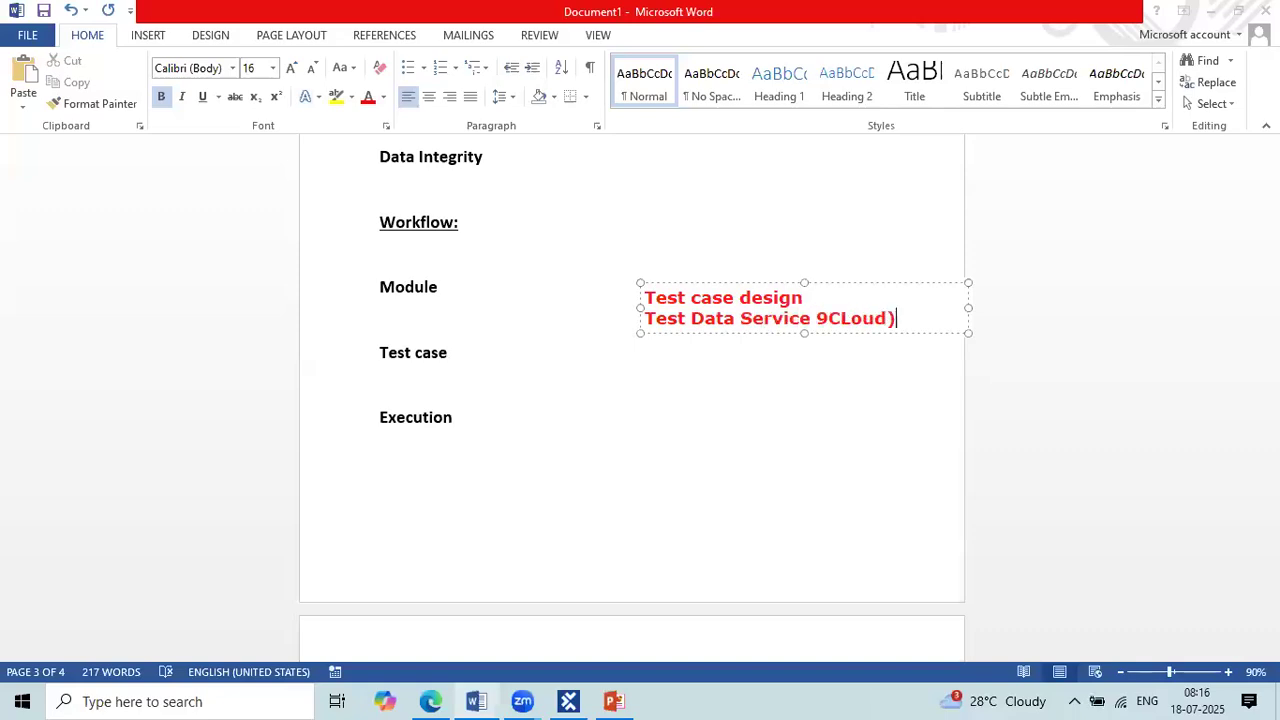
pyautogui.press('BackSpace')
pyautogui.press('BackSpace')
pyautogui.press('BackSpace')
pyautogui.press('BackSpace')
pyautogui.press('BackSpace')
pyautogui.press('BackSpace')
pyautogui.press('BackSpace')
pyautogui.write('(Cloud)')
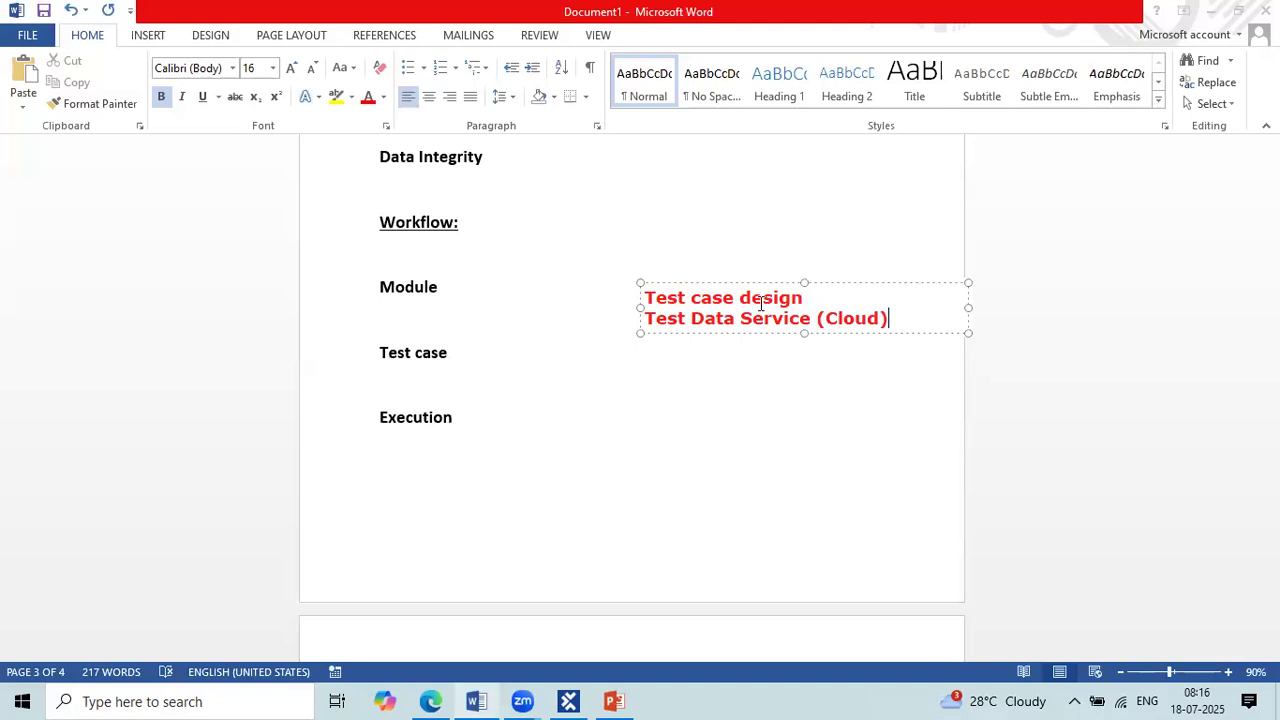
# Step: Add "Excel" as the third line of the red annotation and finish the text
pyautogui.press('Return')
pyautogui.write('Exce')
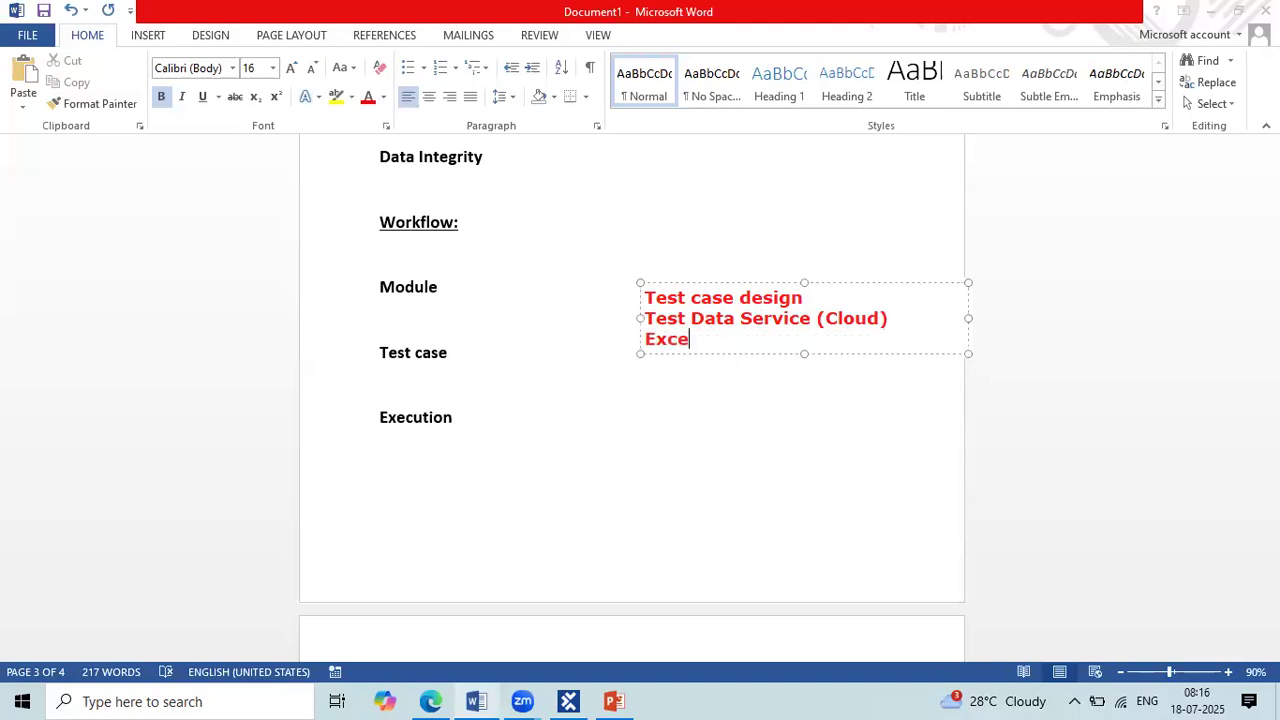
pyautogui.write('l')
pyautogui.click(675, 370)
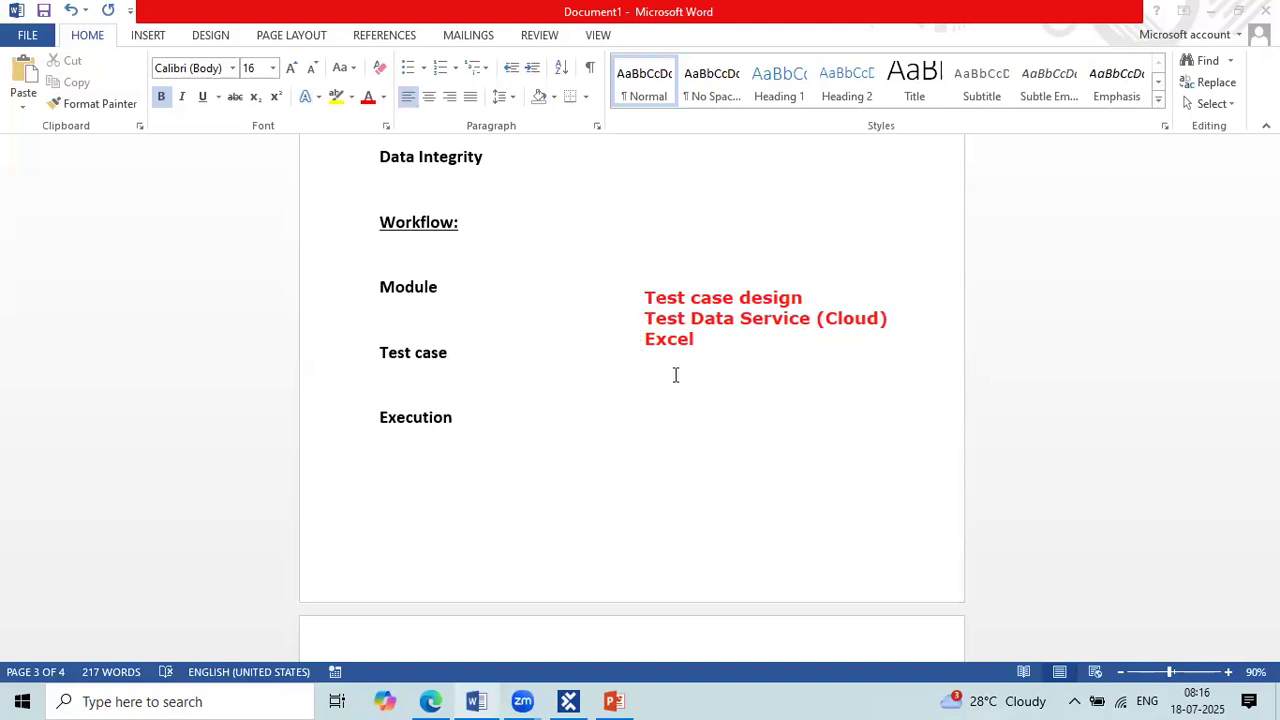
# Step: Place the red annotation heading "Data" directly above the "Test case design" line
pyautogui.click(654, 276)
pyautogui.write('Data')
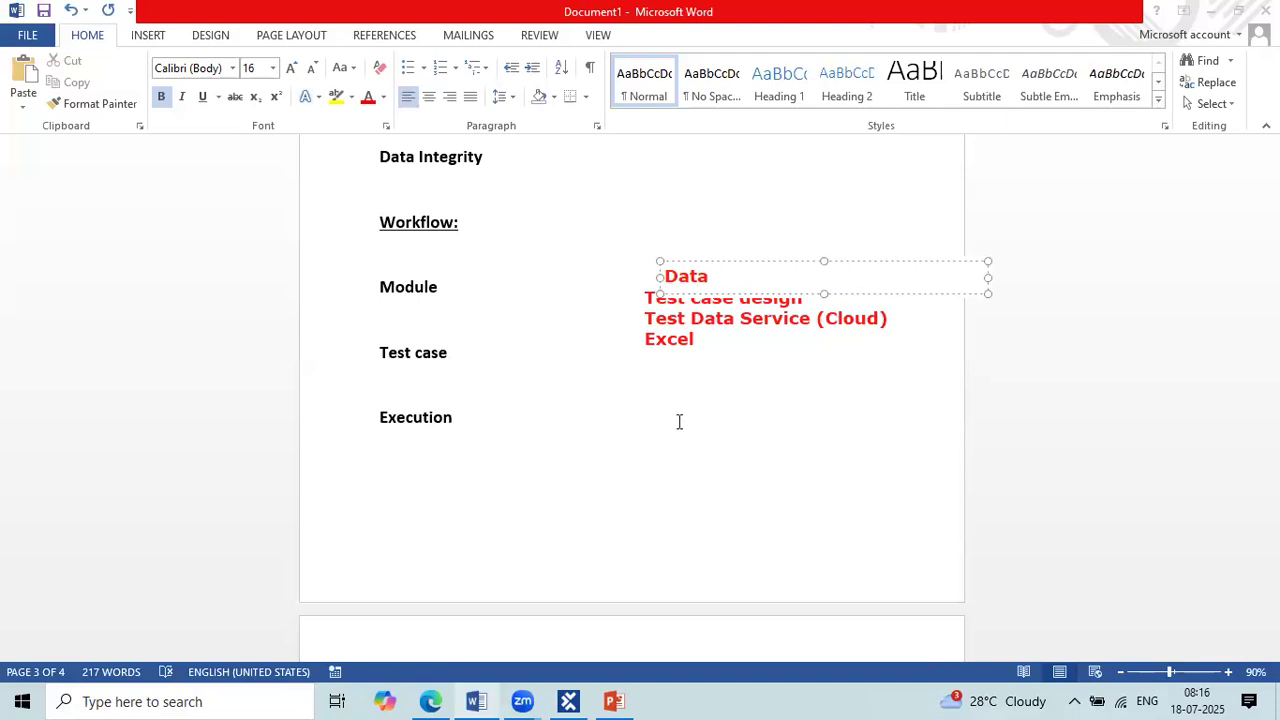
# Step: Remove the green tick beside "Excel" and place one beside "Test Data Service (Cloud)"
pyautogui.click(752, 298)
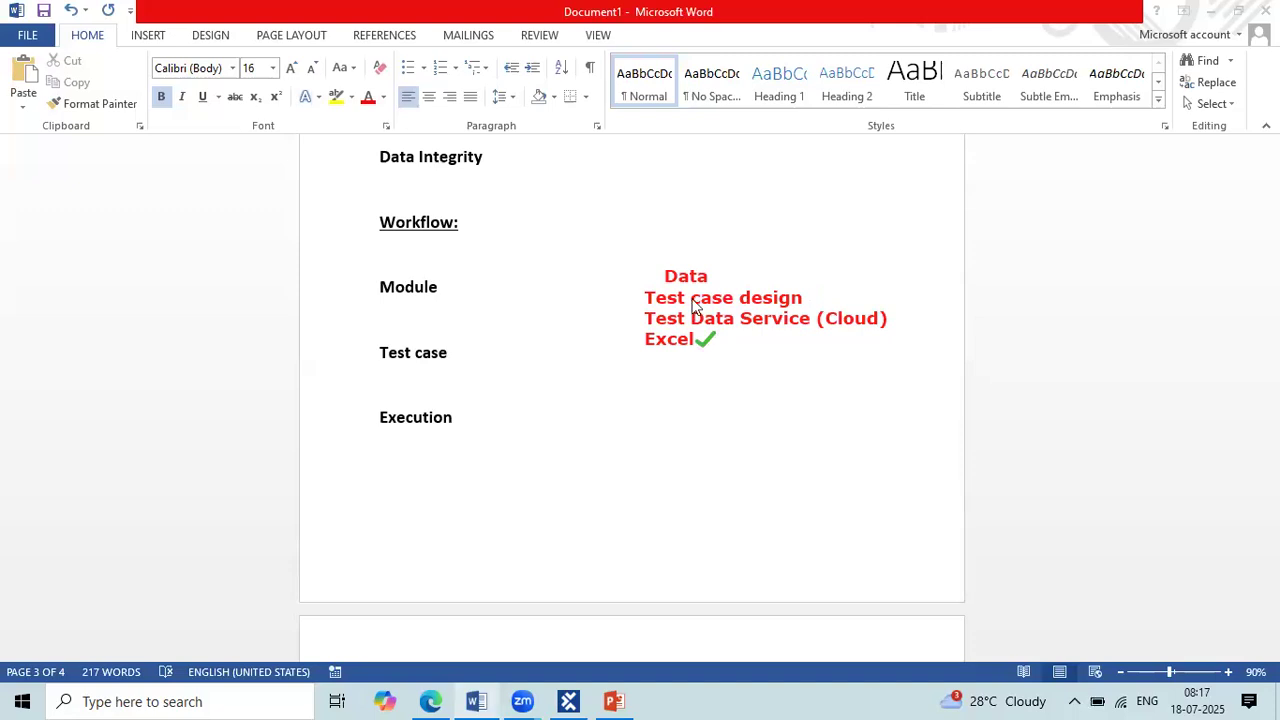
pyautogui.hotkey('ctrl', 'z')
pyautogui.click(900, 321)
# Step: Draw pink arrows from Module to Test case, Test case to Execution, and the data list to Test case
pyautogui.moveTo(409, 297); pyautogui.dragTo(414, 410)
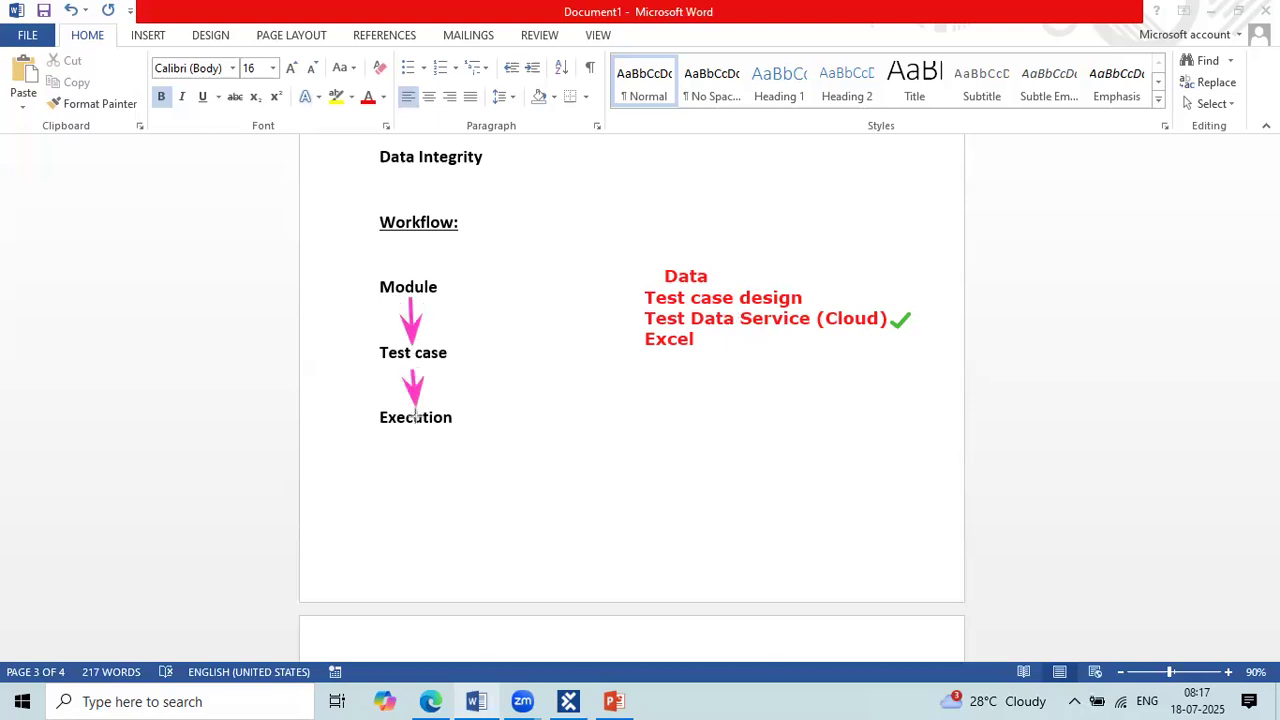
pyautogui.moveTo(626, 326); pyautogui.dragTo(453, 353)
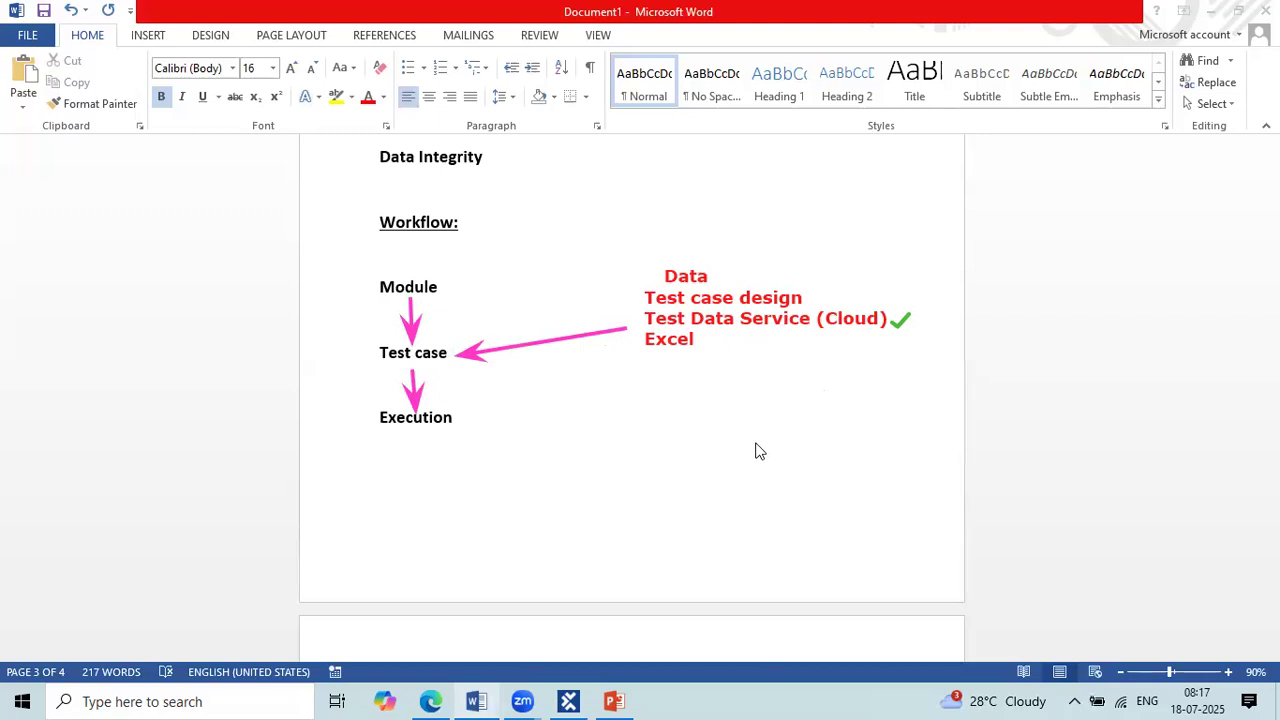
# Step: Capture the annotated workflow diagram as a screenshot and paste it below the "Execution" entry
pyautogui.press('super+shift+s')
pyautogui.moveTo(350, 236); pyautogui.dragTo(926, 466)
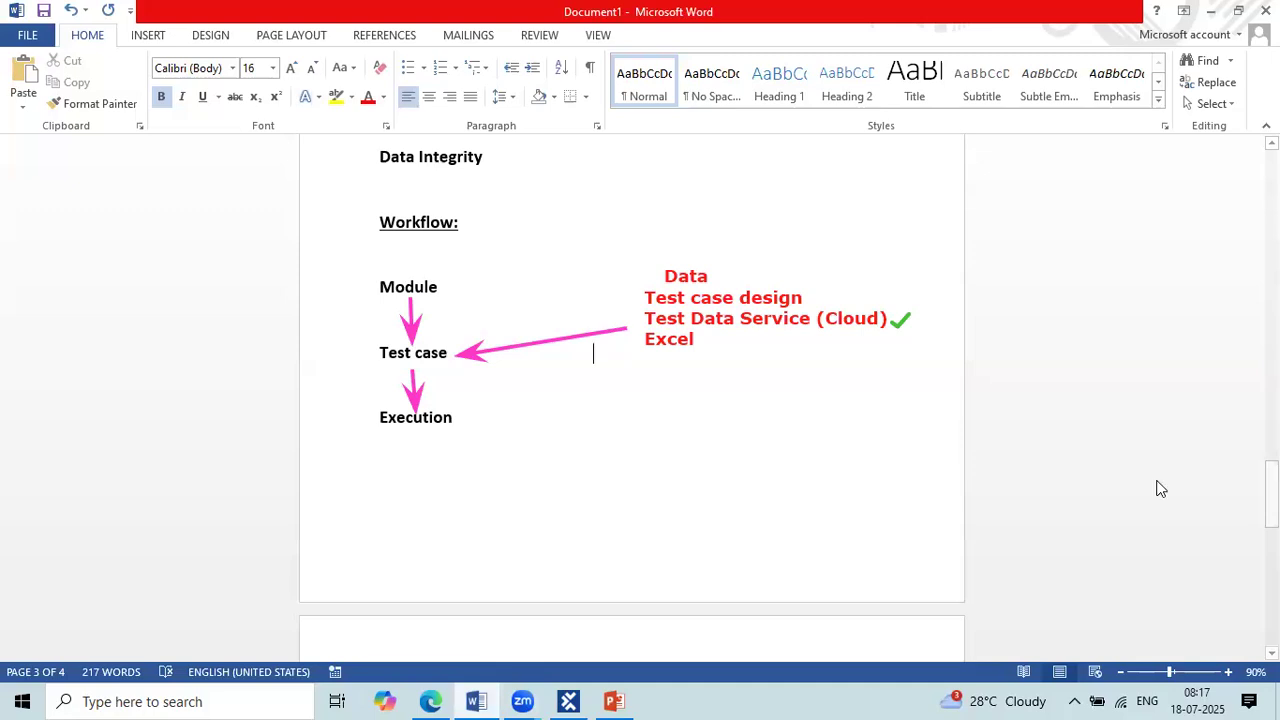
pyautogui.scroll(-3, 440, 357)
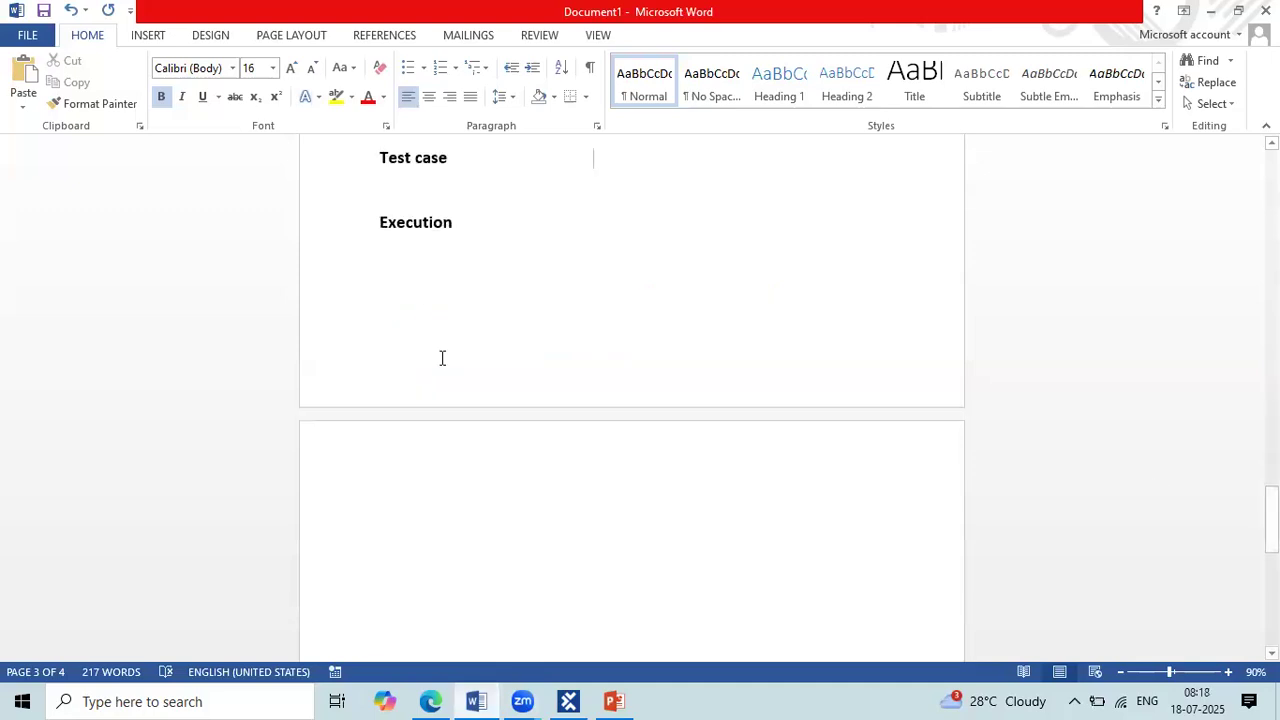
pyautogui.click(404, 258)
pyautogui.hotkey('ctrl', 'v')
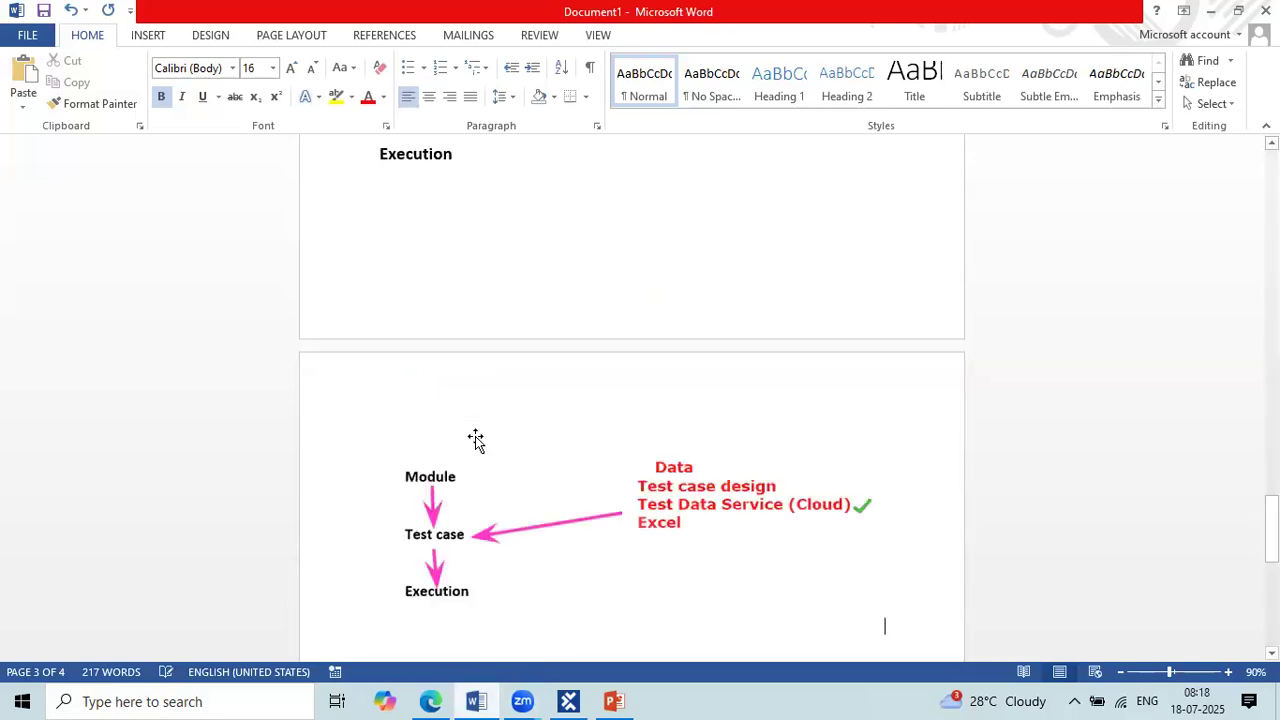
pyautogui.scroll(-5, 476, 440)
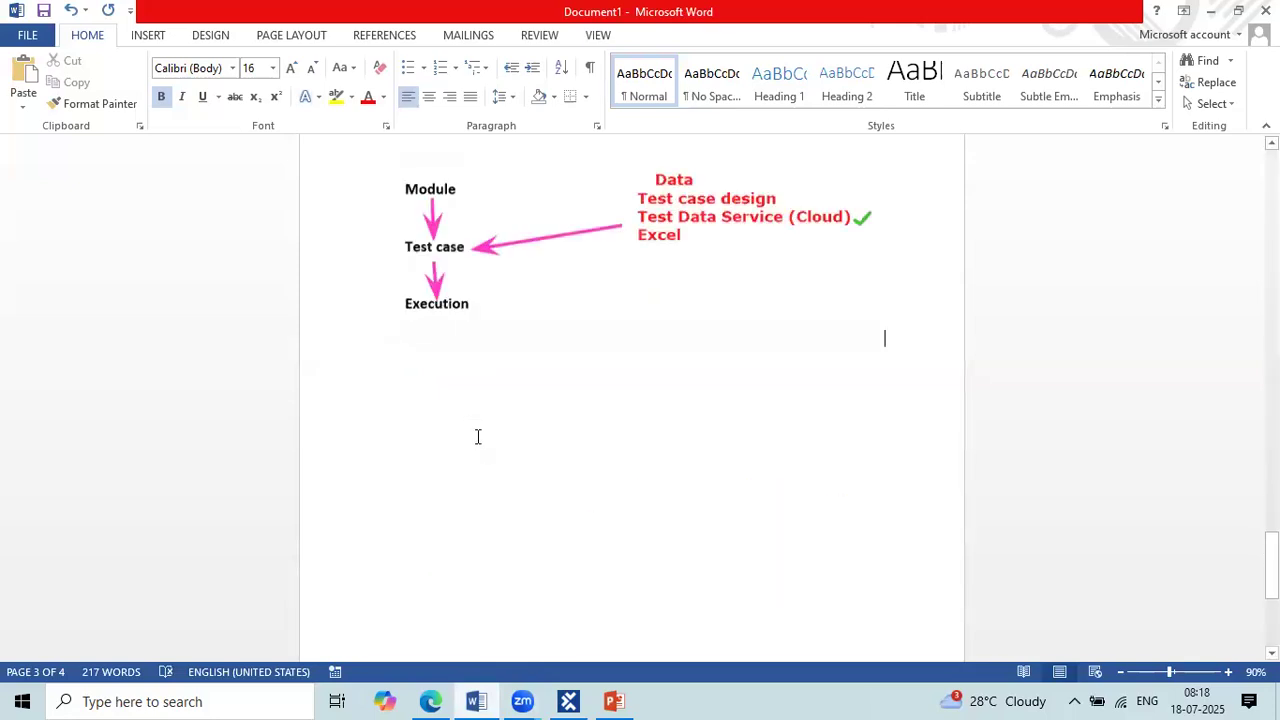
pyautogui.keyDown('ctrl'); pyautogui.scroll(5, 342, 196); pyautogui.keyUp('ctrl')
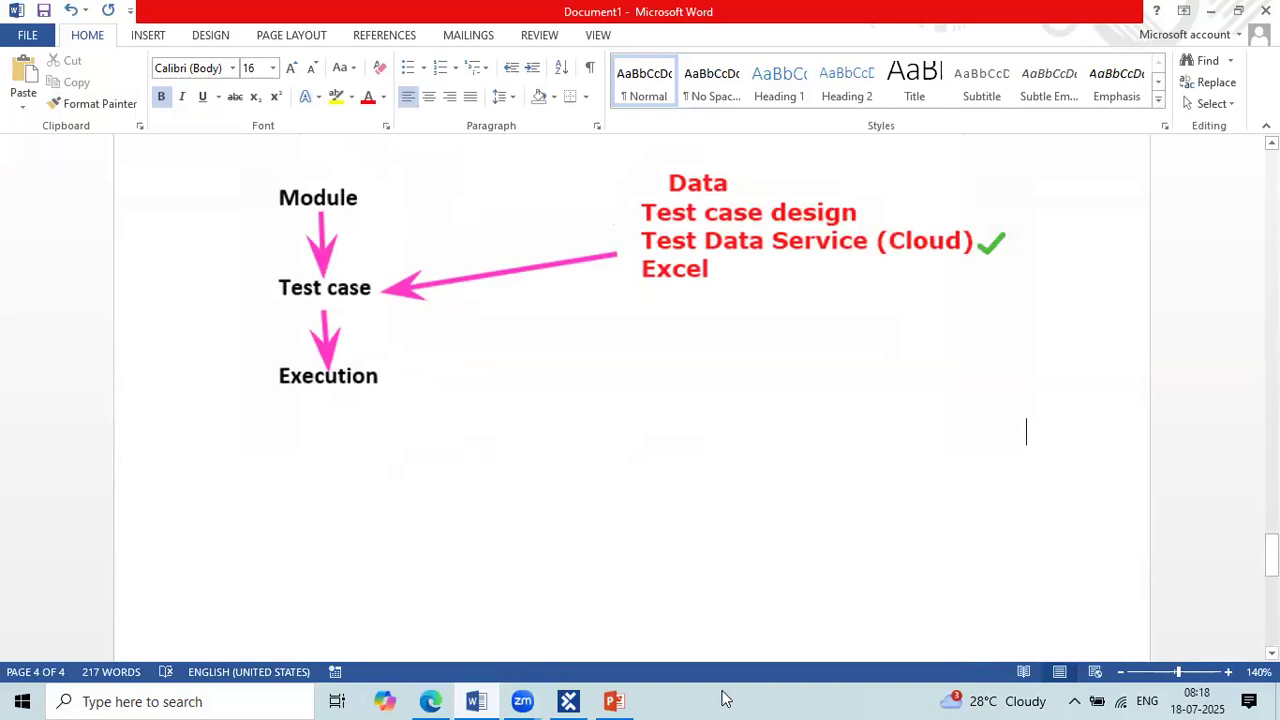
# Step: Switch to Tosca Commander and open the "Amazon Pages Validation" test case, expanding its OpenUrl and Online Shopping site steps
pyautogui.moveTo(573, 701)
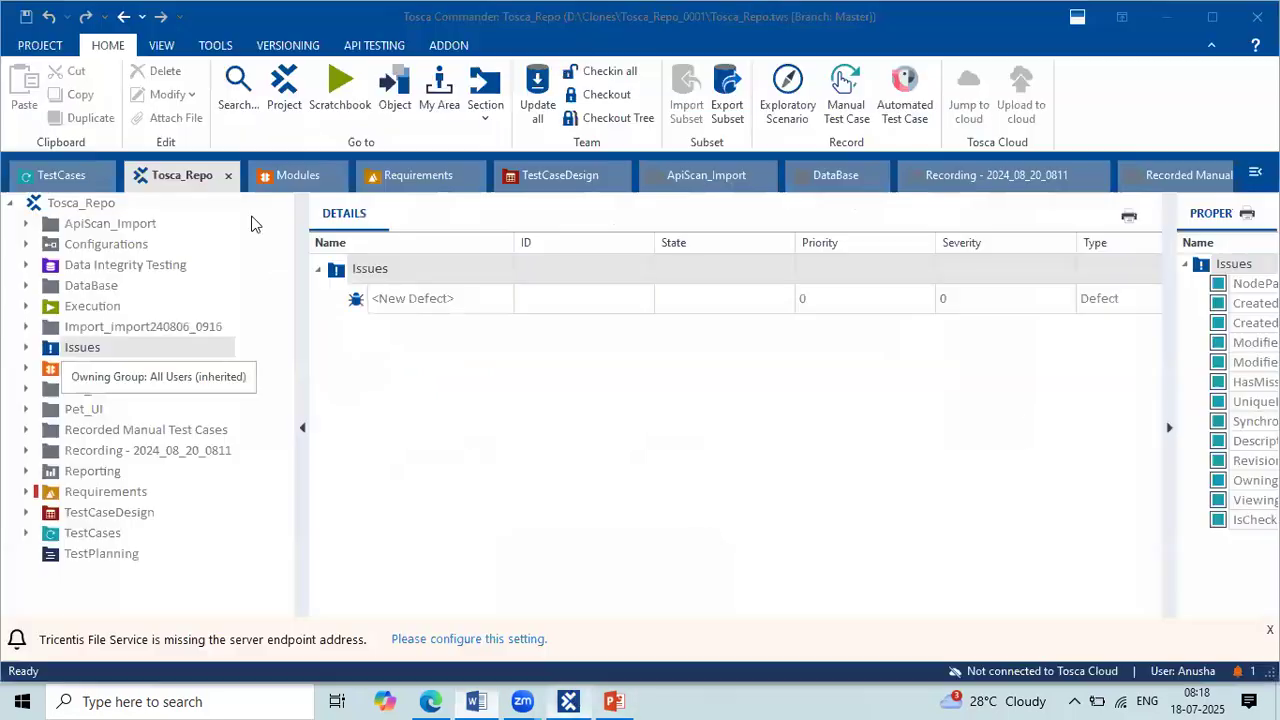
pyautogui.click(61, 184)
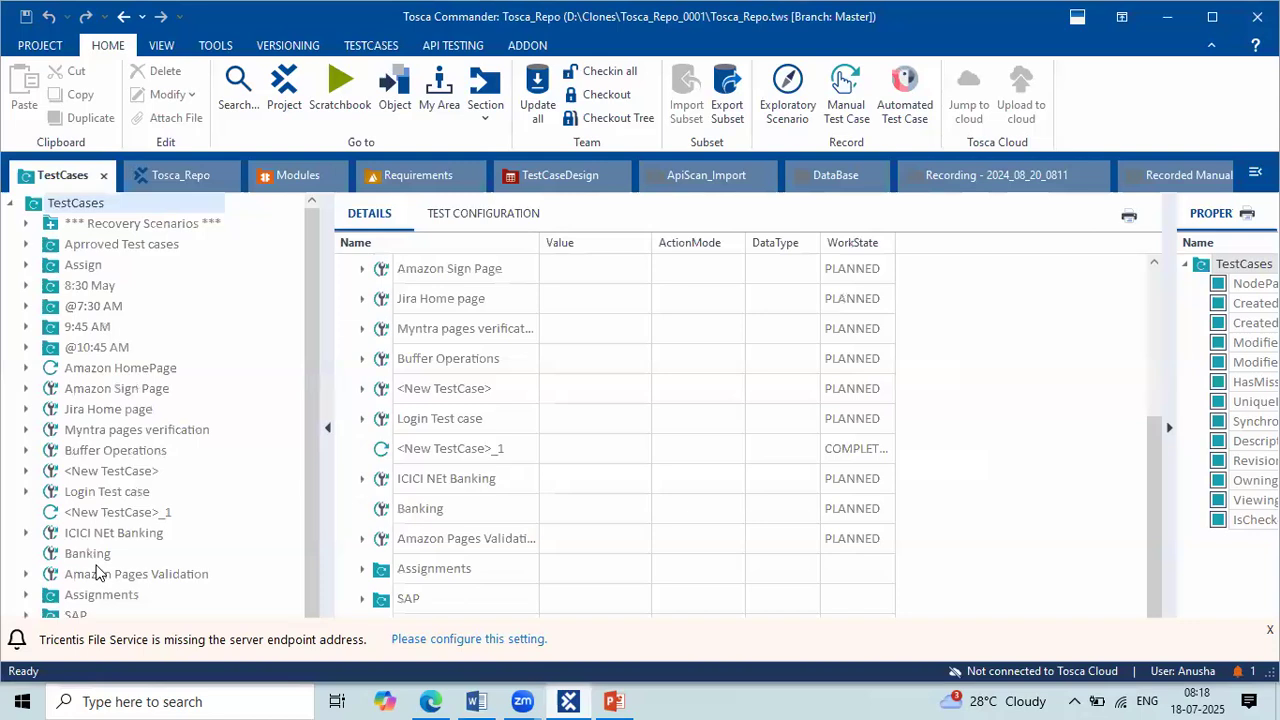
pyautogui.scroll(-1, 107, 613)
pyautogui.click(110, 614)
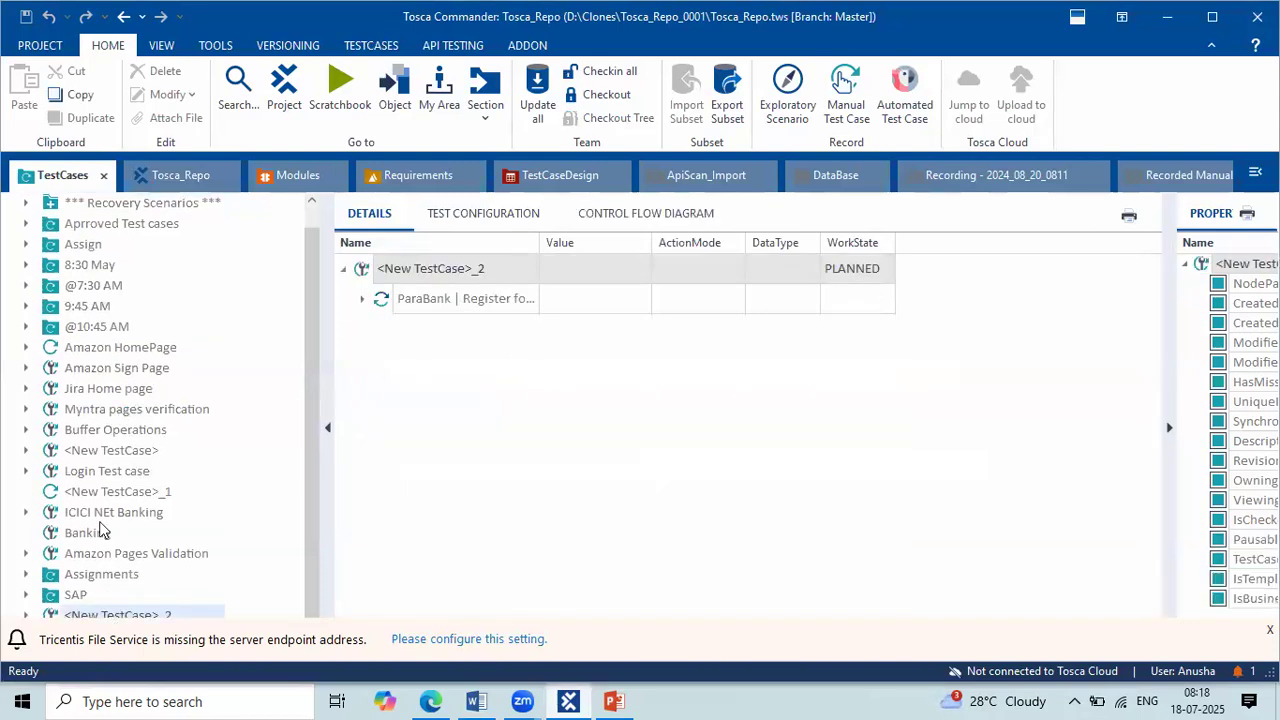
pyautogui.click(100, 553)
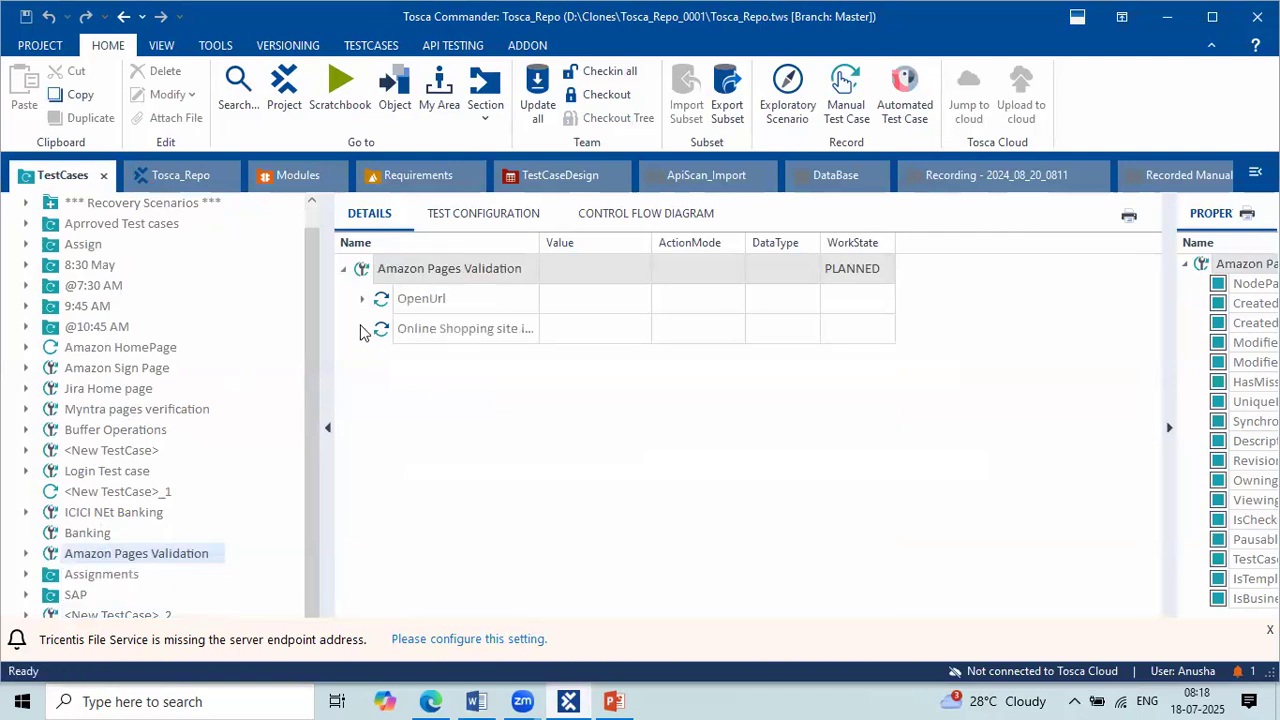
pyautogui.click(362, 329)
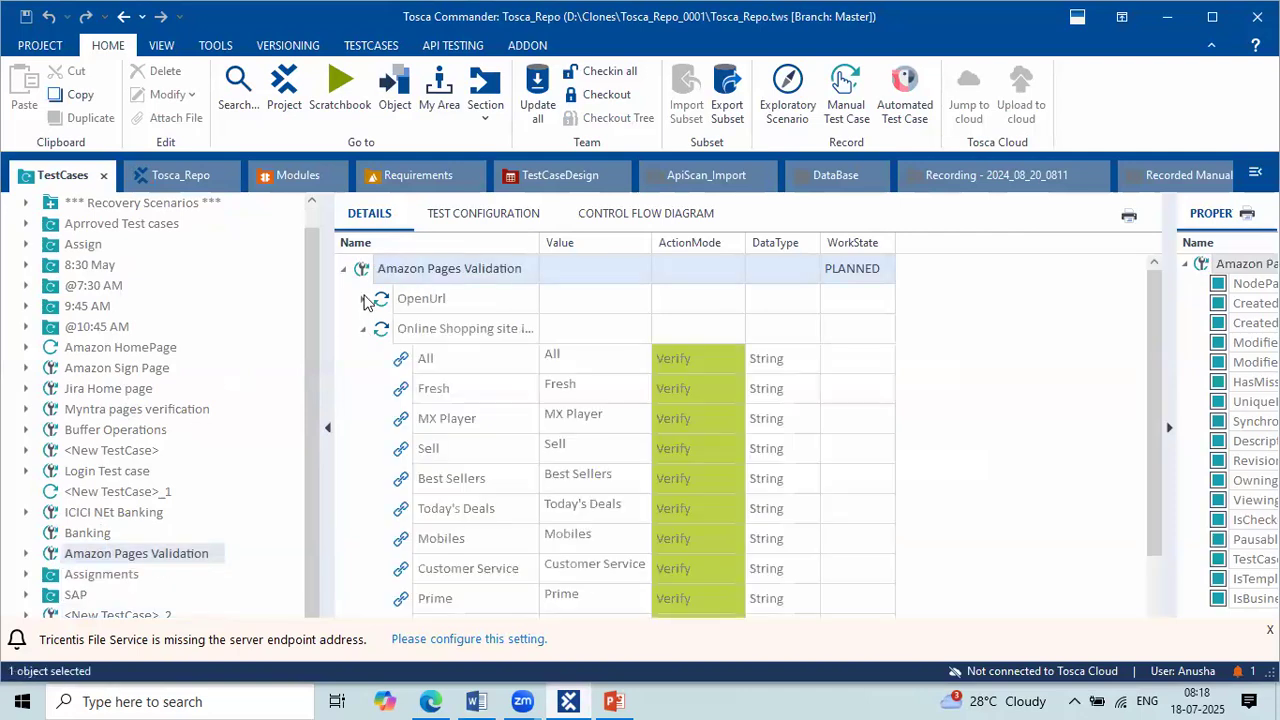
pyautogui.click(363, 298)
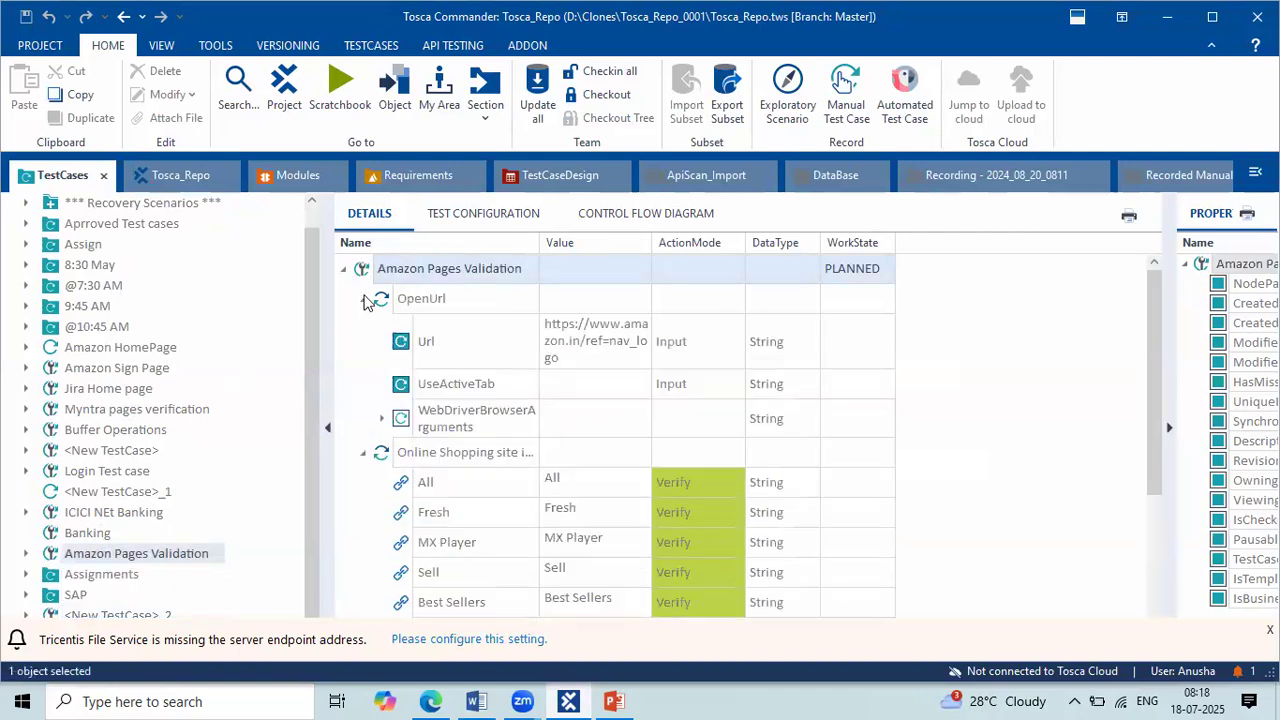
# Step: Examine the Value column of the test case's Url, All and Fresh steps and highlight that column
pyautogui.click(594, 354)
pyautogui.click(543, 482)
pyautogui.scroll(-3, 543, 484)
pyautogui.scroll(1, 546, 475)
pyautogui.scroll(2, 560, 480)
pyautogui.click(572, 484)
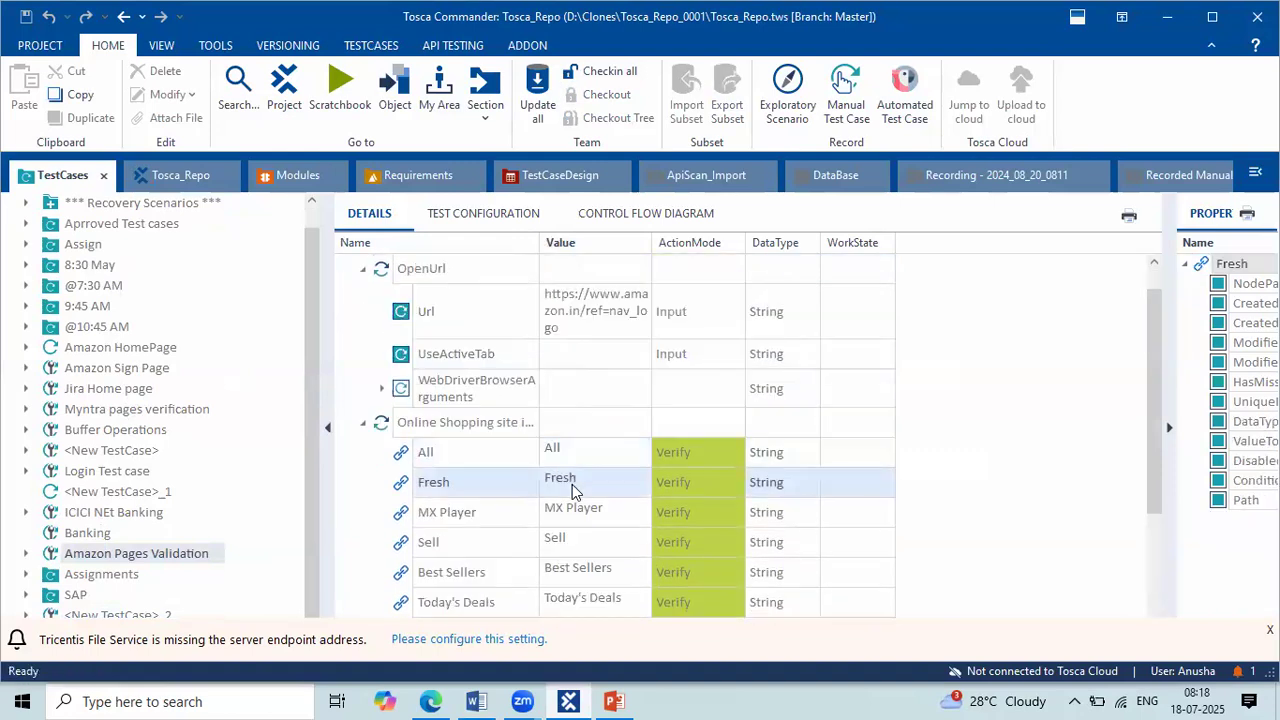
pyautogui.click(573, 452)
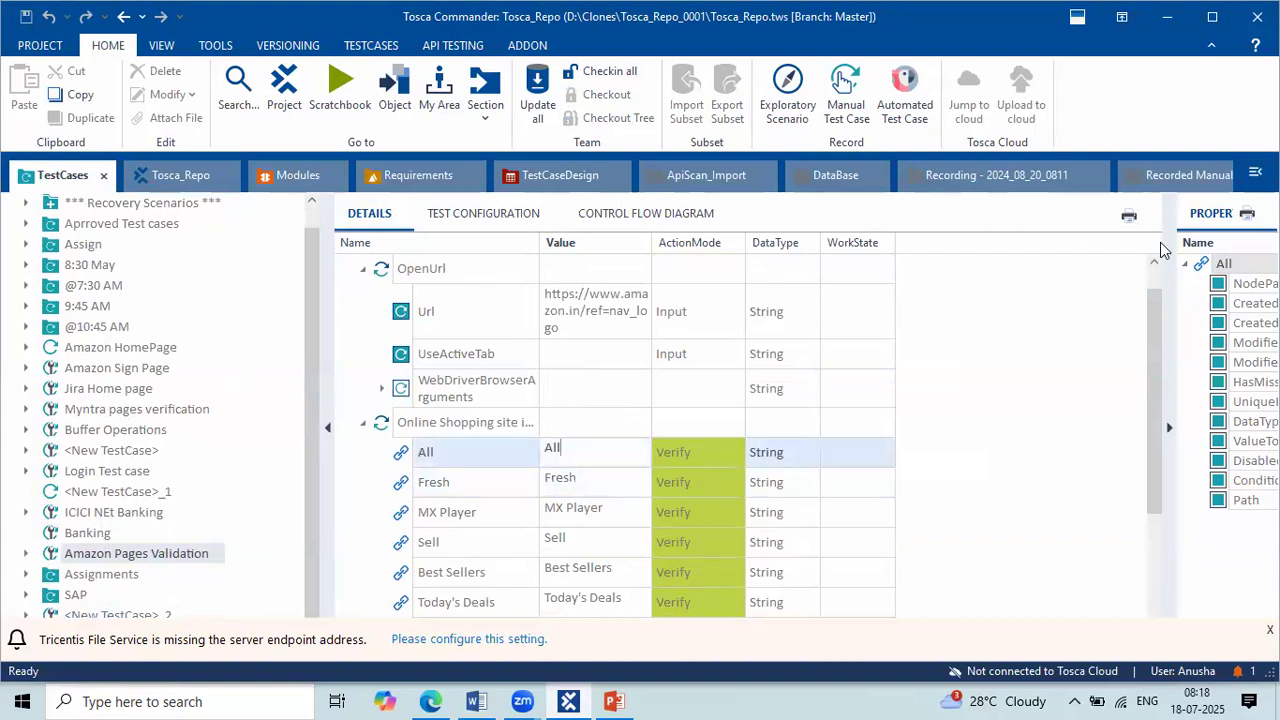
pyautogui.moveTo(540, 231); pyautogui.dragTo(650, 620)
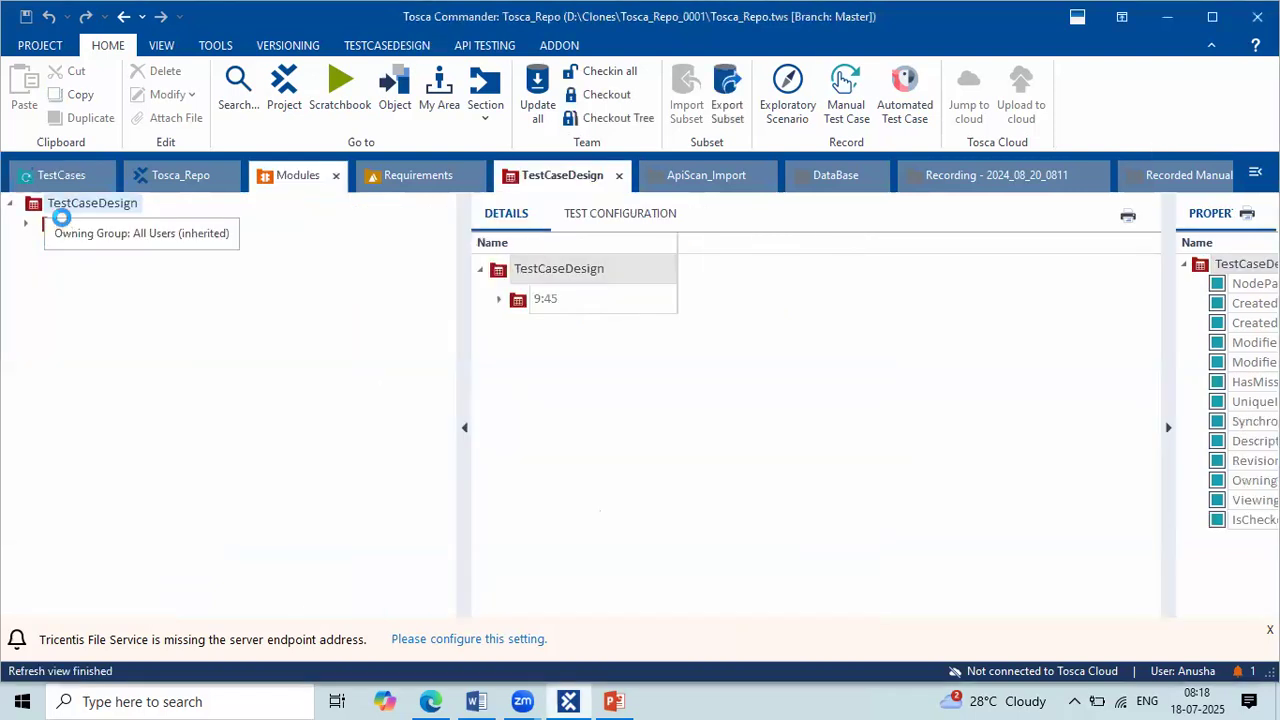
# Step: Open TestSheet in the TestCaseDesign section's 9:45 folder, enlarge its details view and expand Process to examine the instance data
pyautogui.click(24, 224)
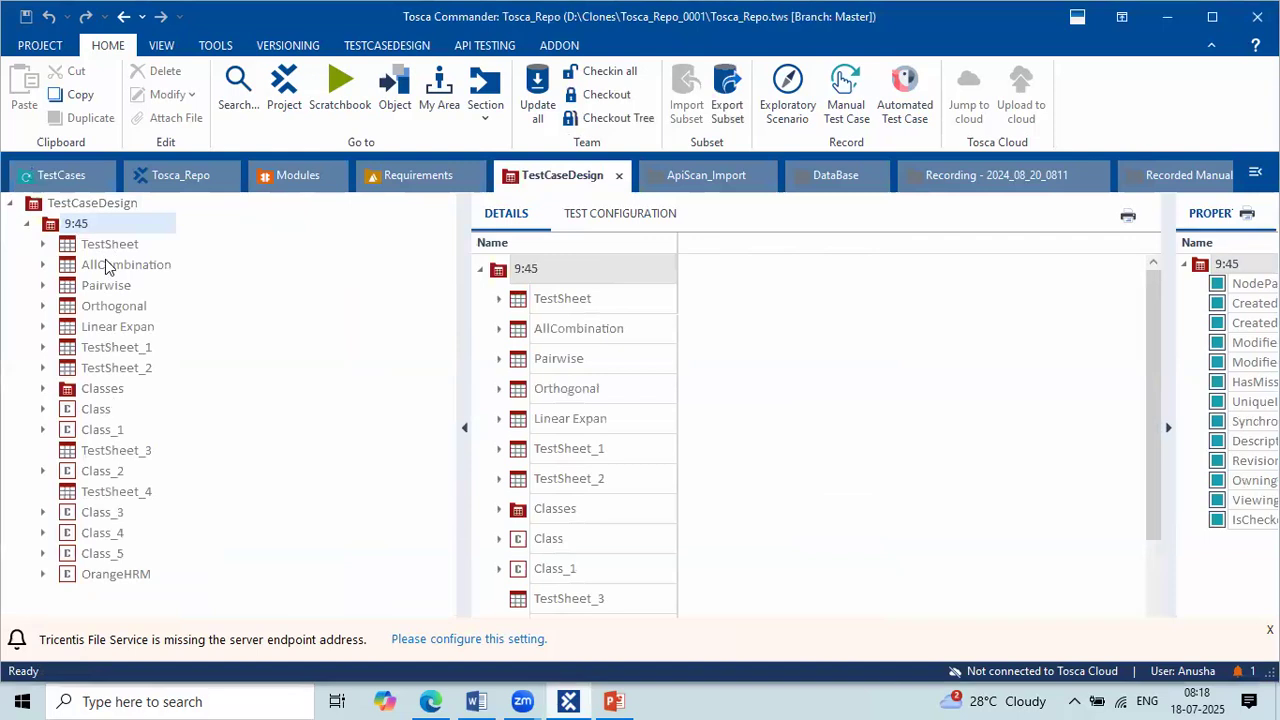
pyautogui.click(90, 243)
pyautogui.moveTo(466, 279); pyautogui.dragTo(317, 279)
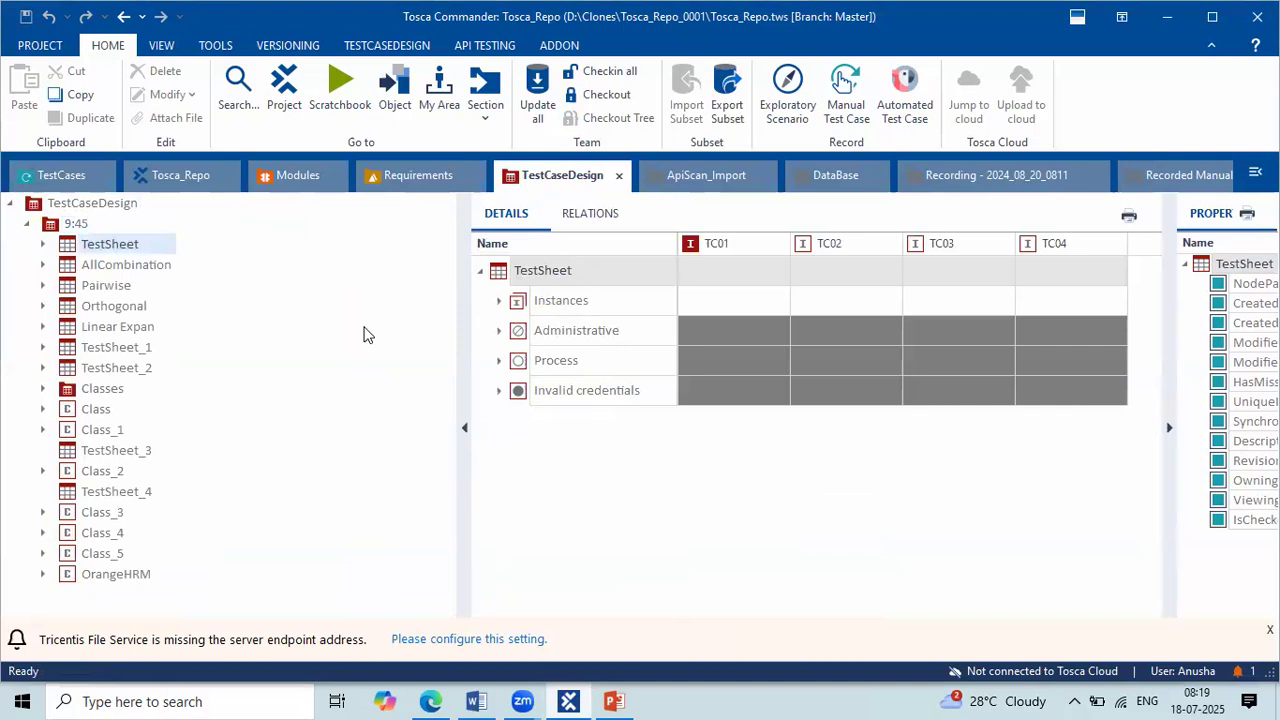
pyautogui.click(349, 361)
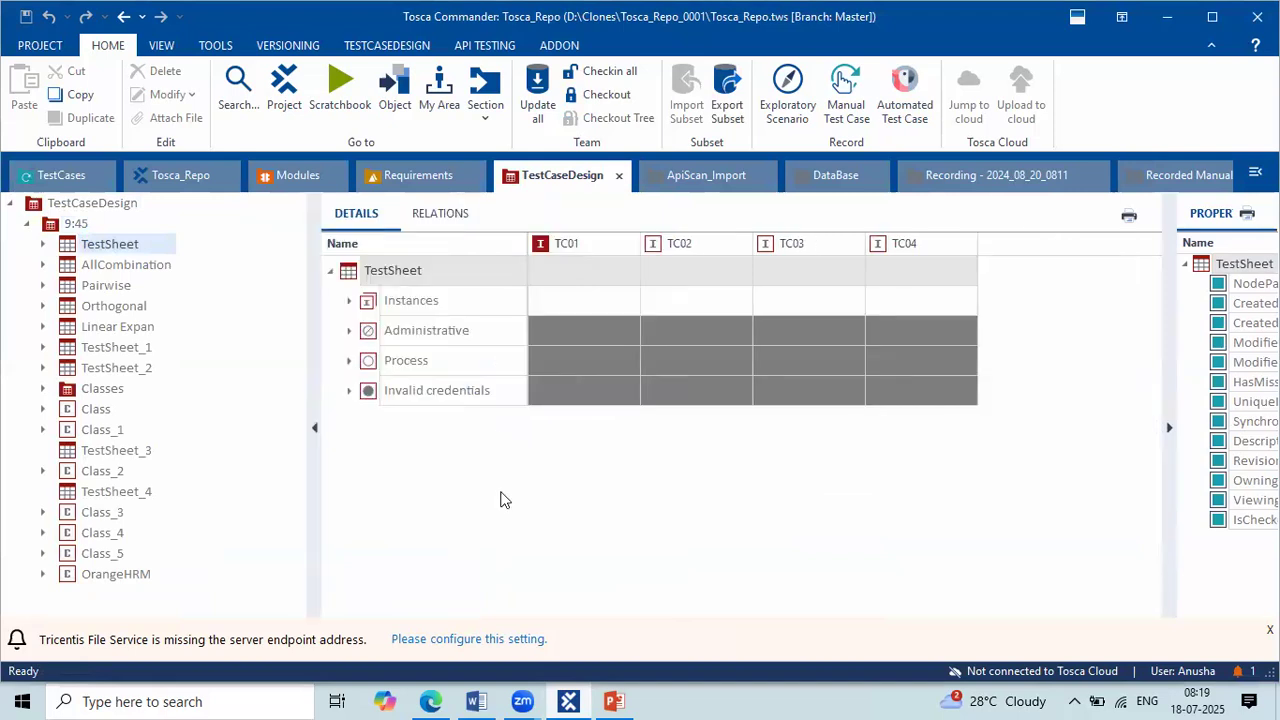
pyautogui.click(422, 391)
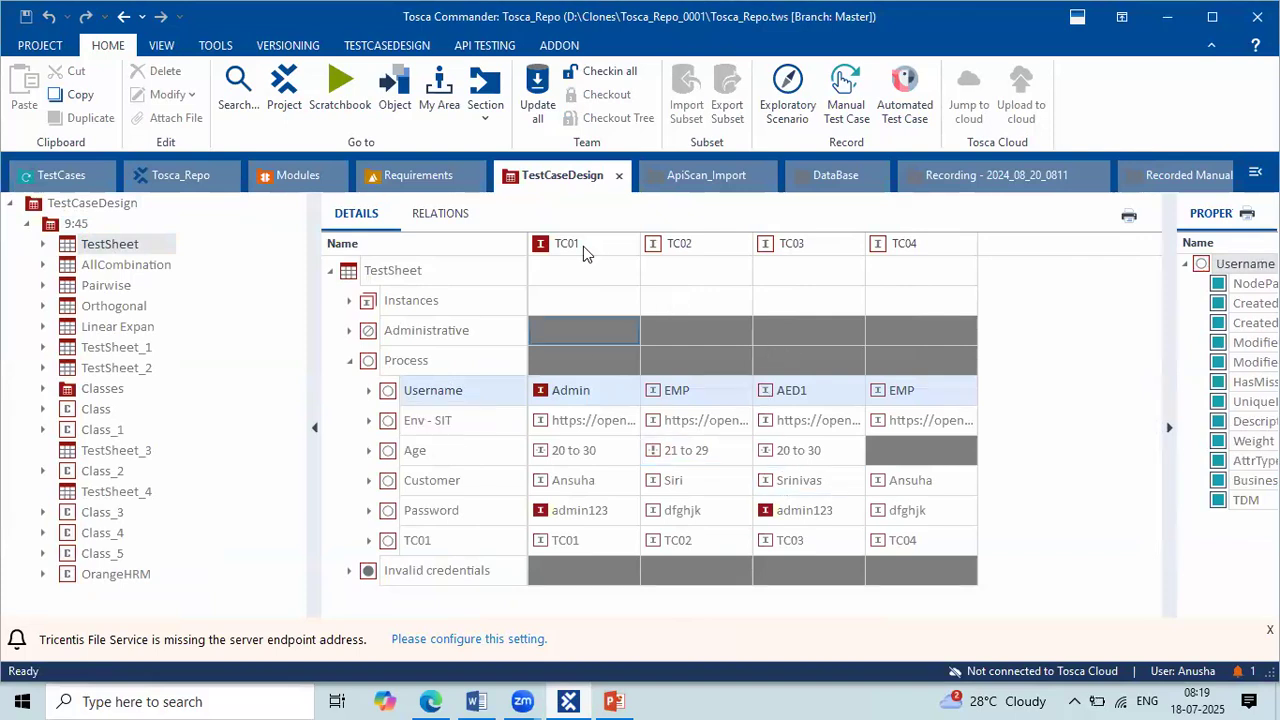
# Step: Switch to the Tricentis Tosca Server page in Edge, revisiting the workflow diagram in Word in between
pyautogui.click(60, 182)
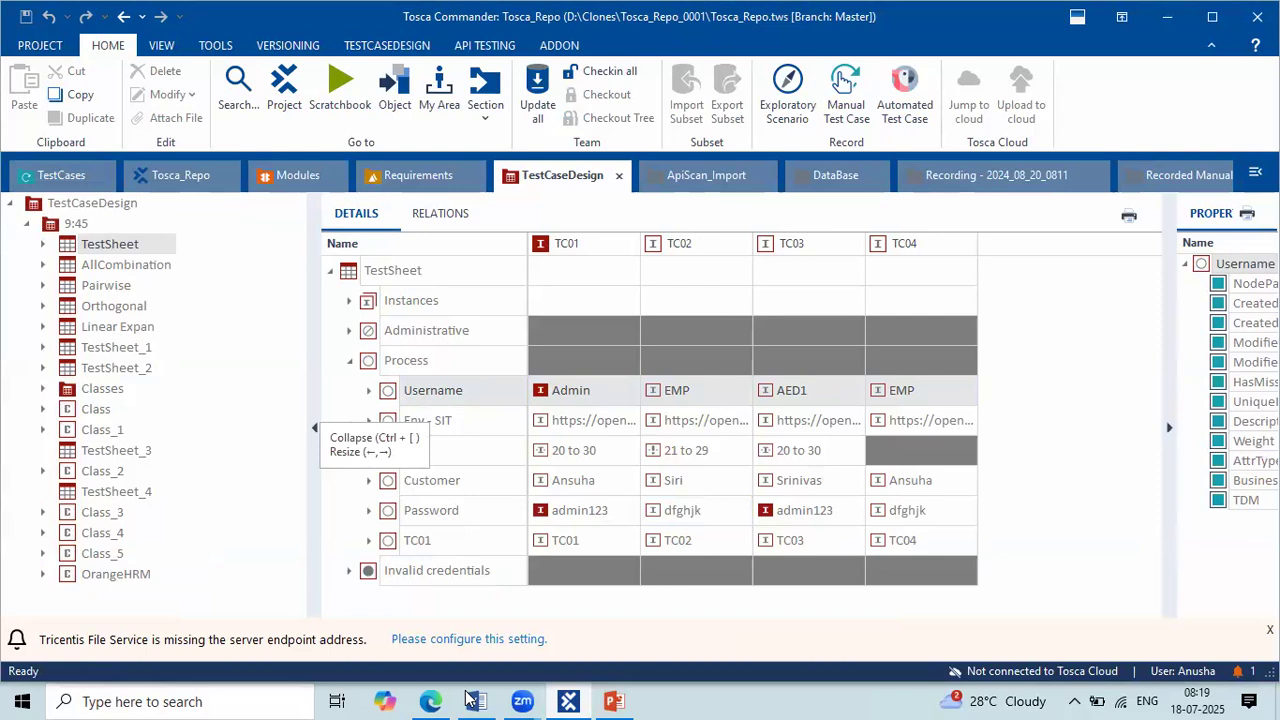
pyautogui.click(432, 701)
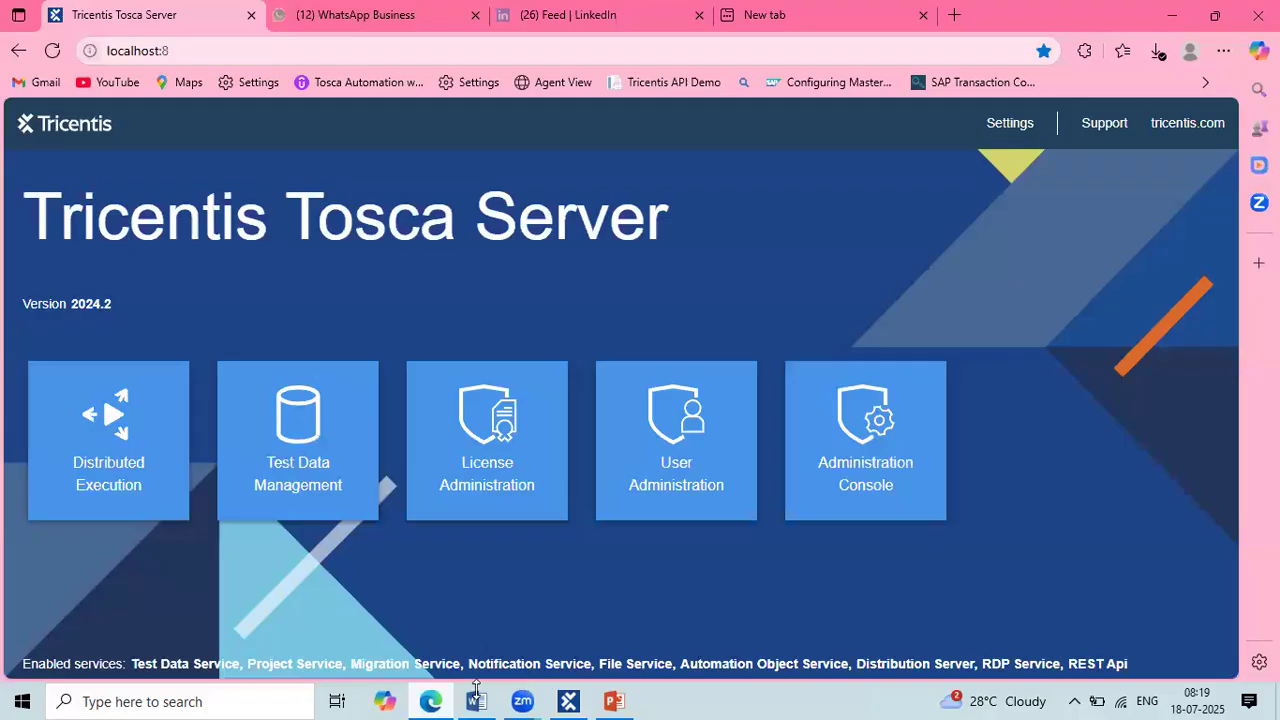
pyautogui.click(476, 699)
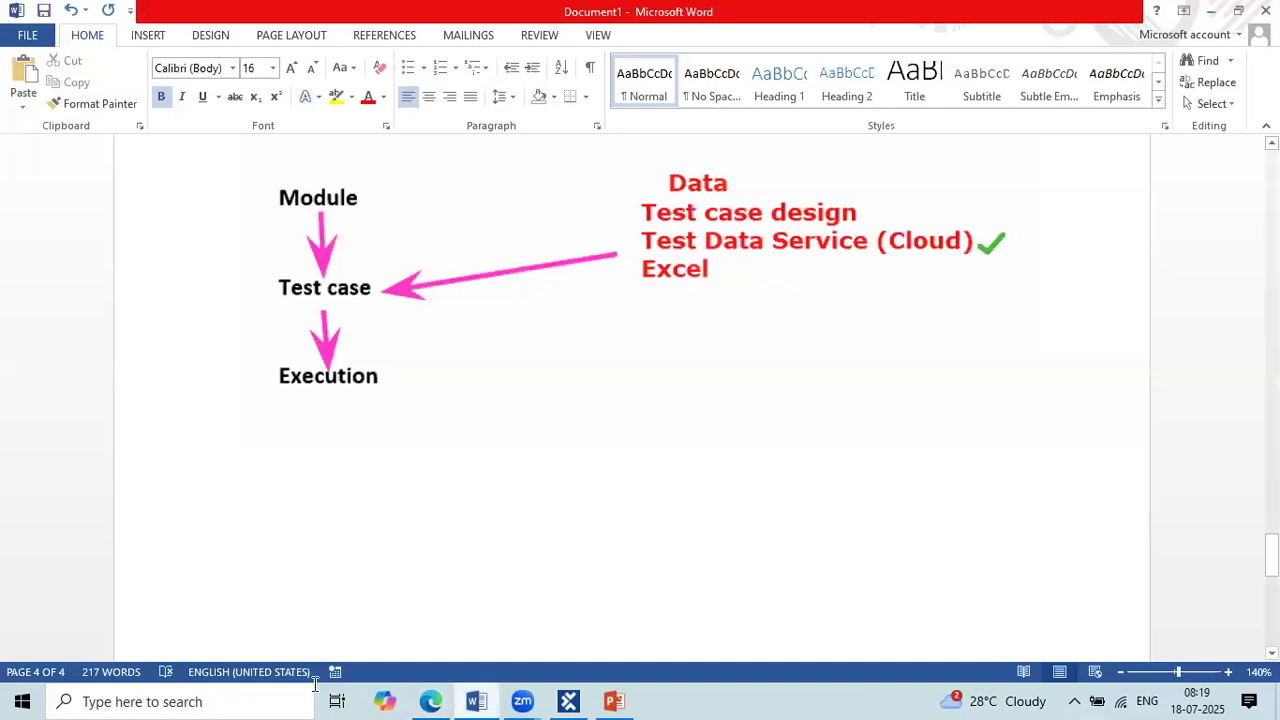
pyautogui.click(430, 701)
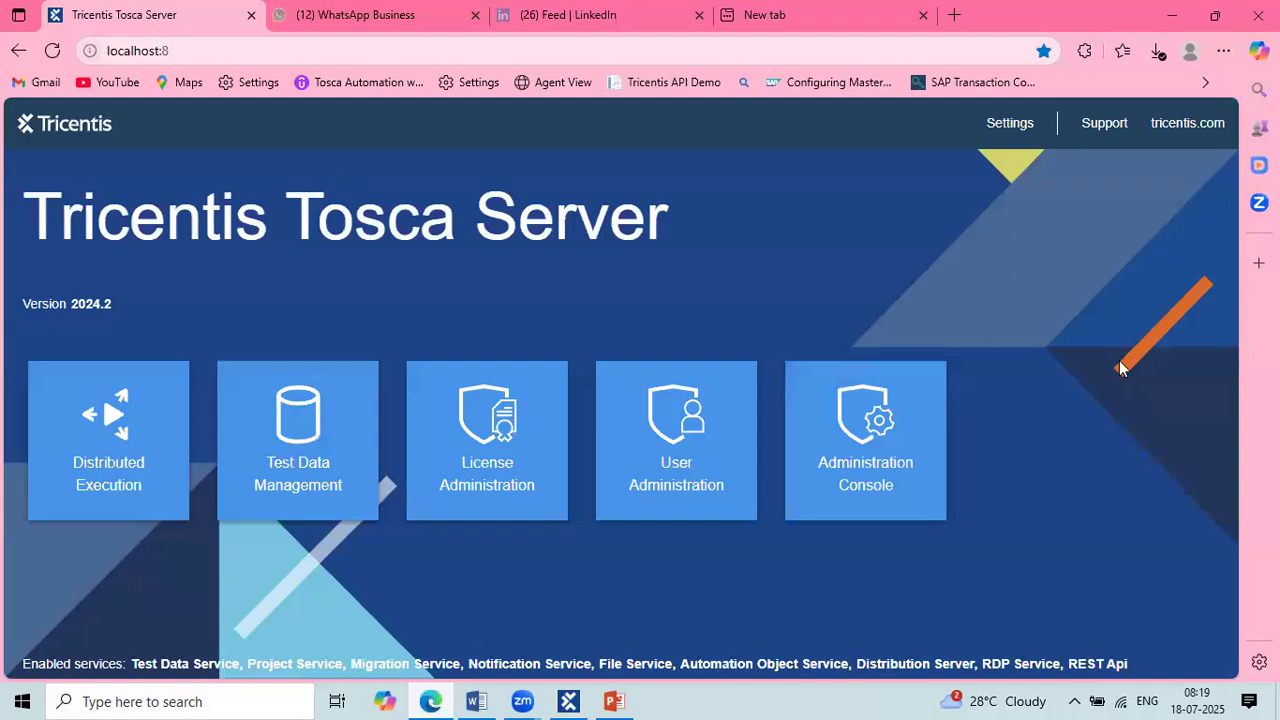
# Step: Point out the Test Data Management tile on the Tosca Server page, enter that area and open the default "data" repository
pyautogui.press('Print')
pyautogui.moveTo(241, 390); pyautogui.dragTo(383, 508)
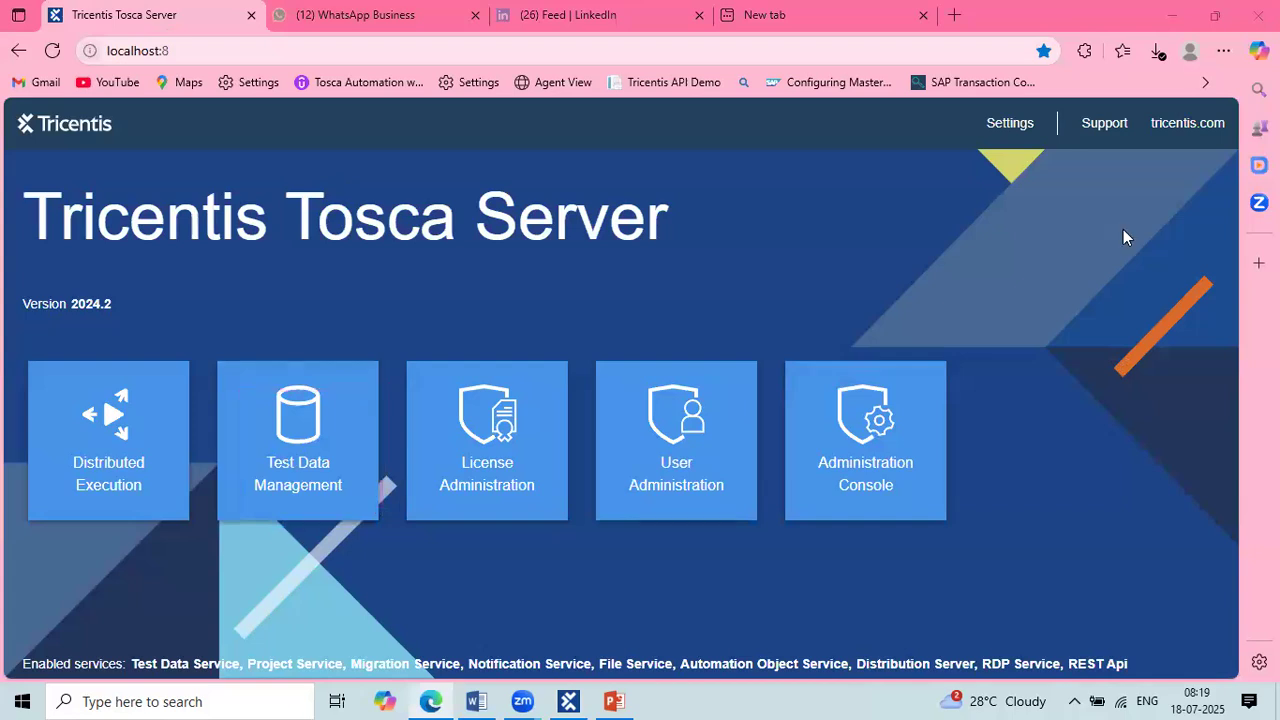
pyautogui.click(316, 449)
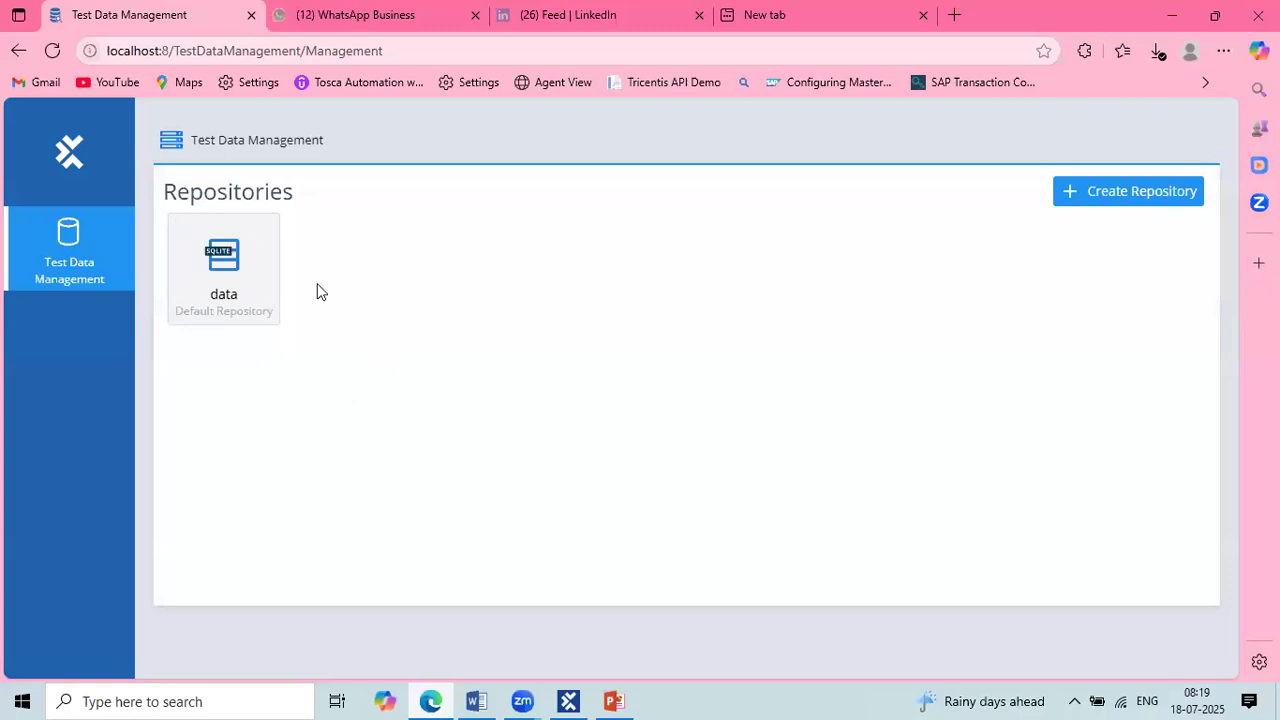
pyautogui.click(237, 272)
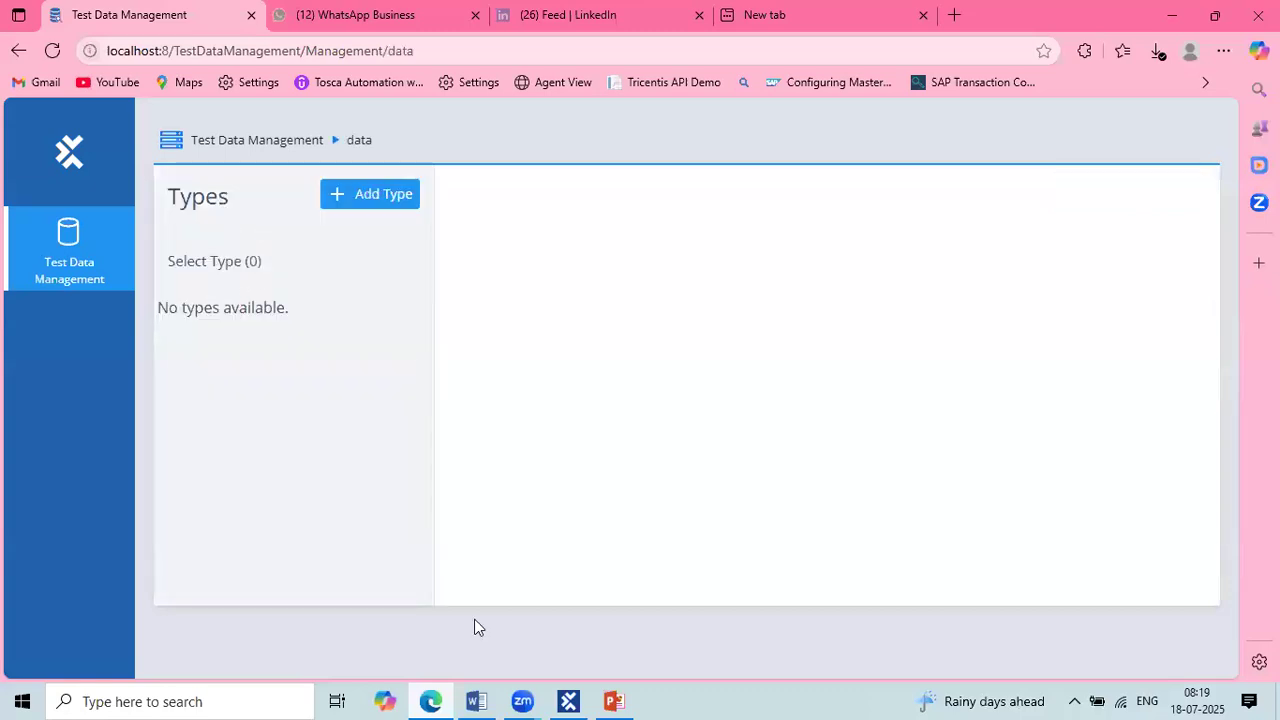
# Step: Revisit TestSheet briefly in Tosca Commander and switch to Word to view the workflow diagram with its list of data sources
pyautogui.click(570, 701)
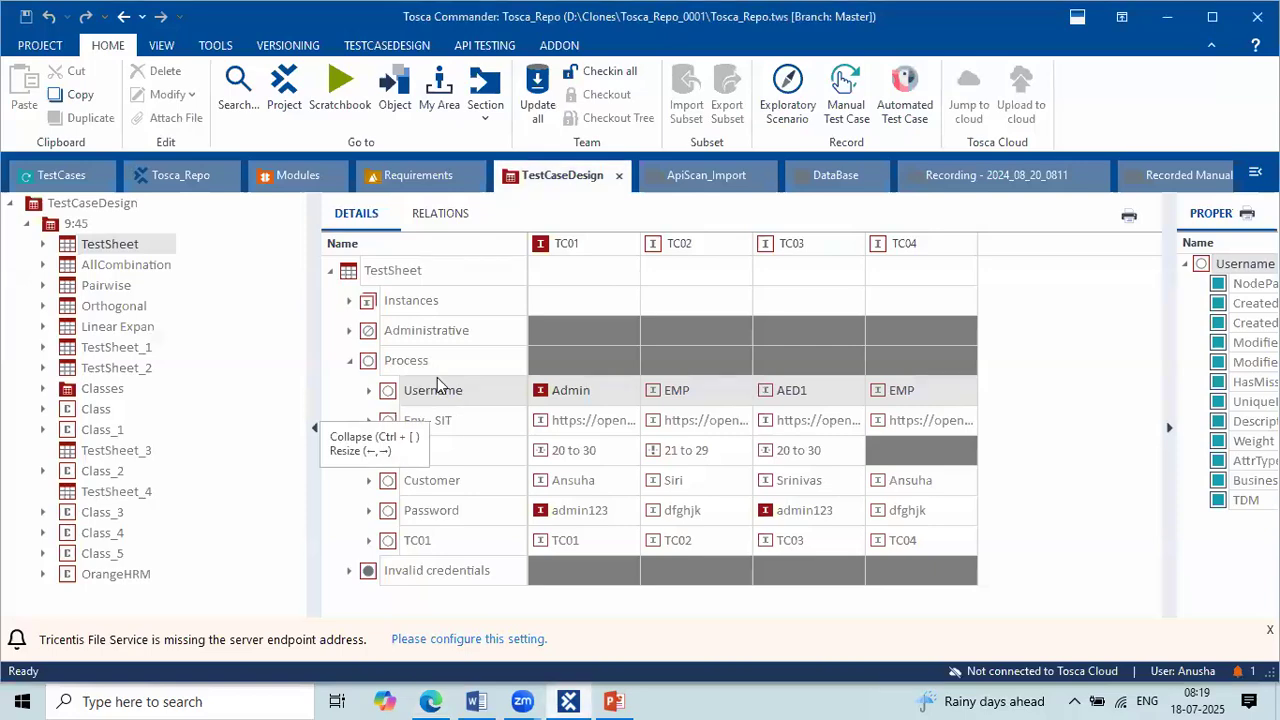
pyautogui.click(575, 700)
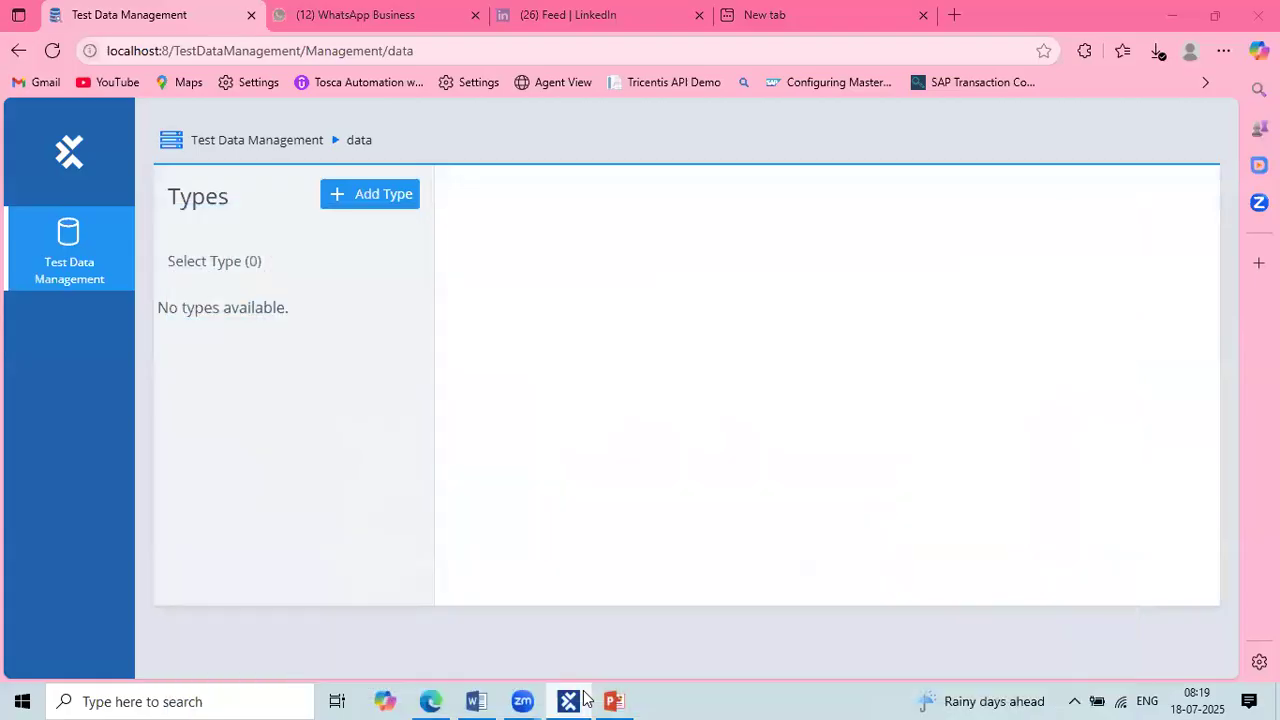
pyautogui.click(476, 700)
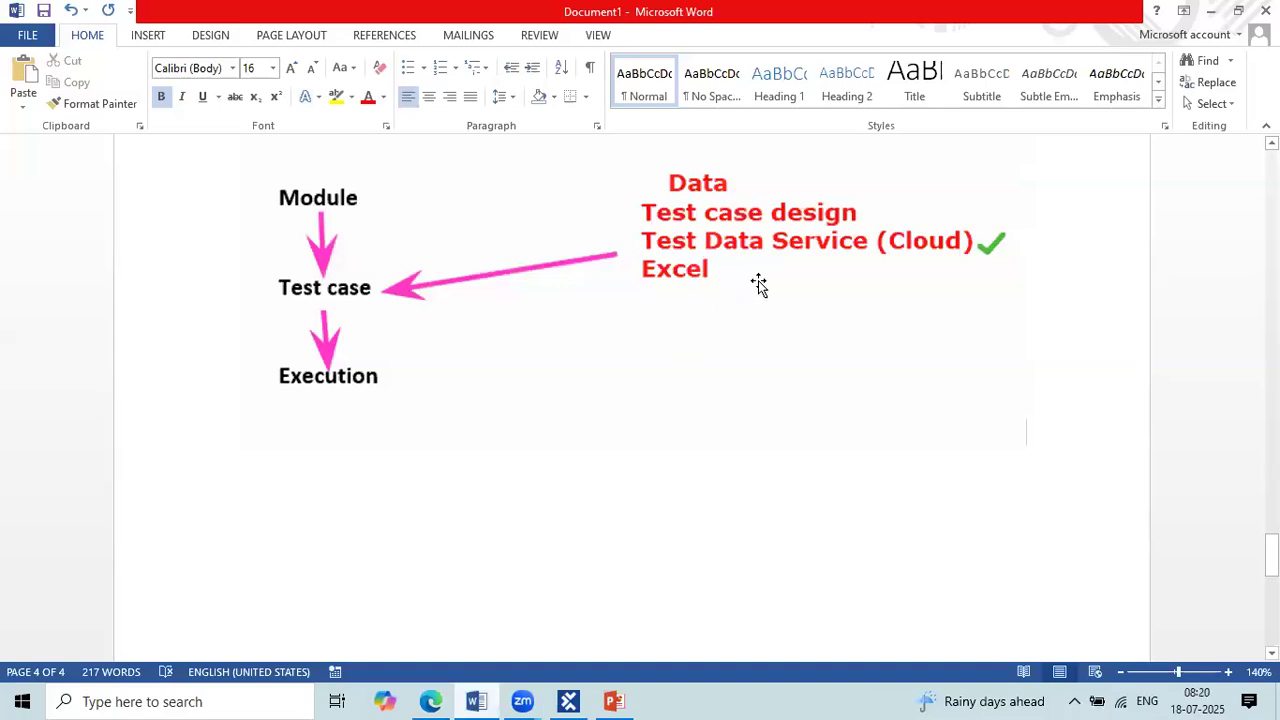
pyautogui.scroll(1, 759, 285)
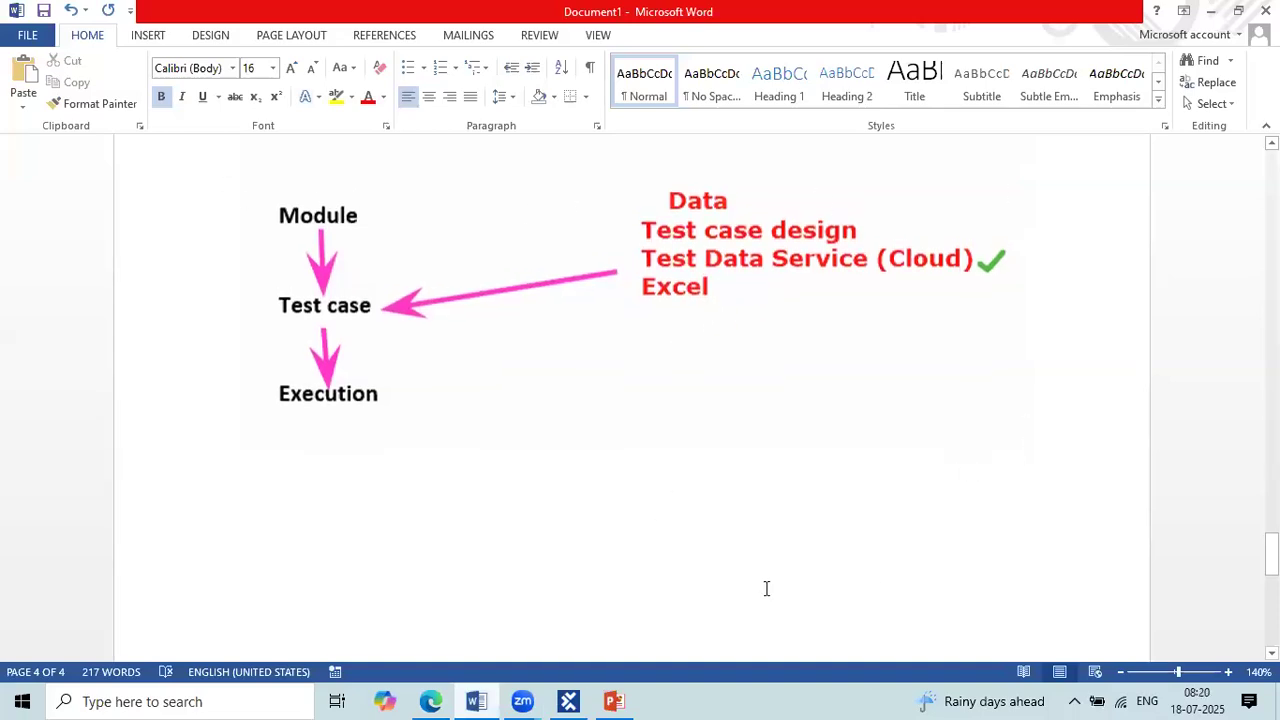